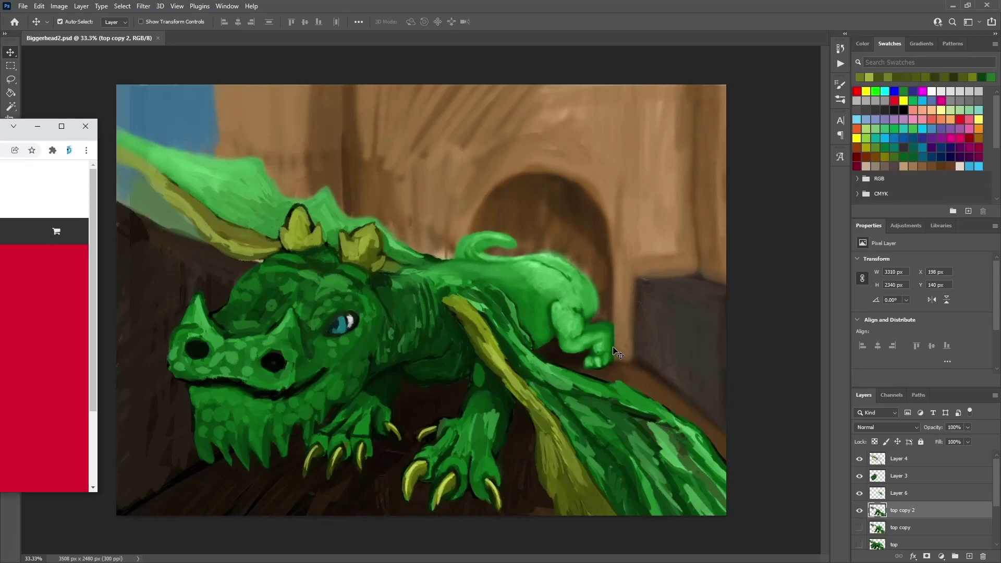
View the comic artist's portfolio page full screen in the browser and return to the dragon painting in Photoshop
drag(0, 131, 383, 128)
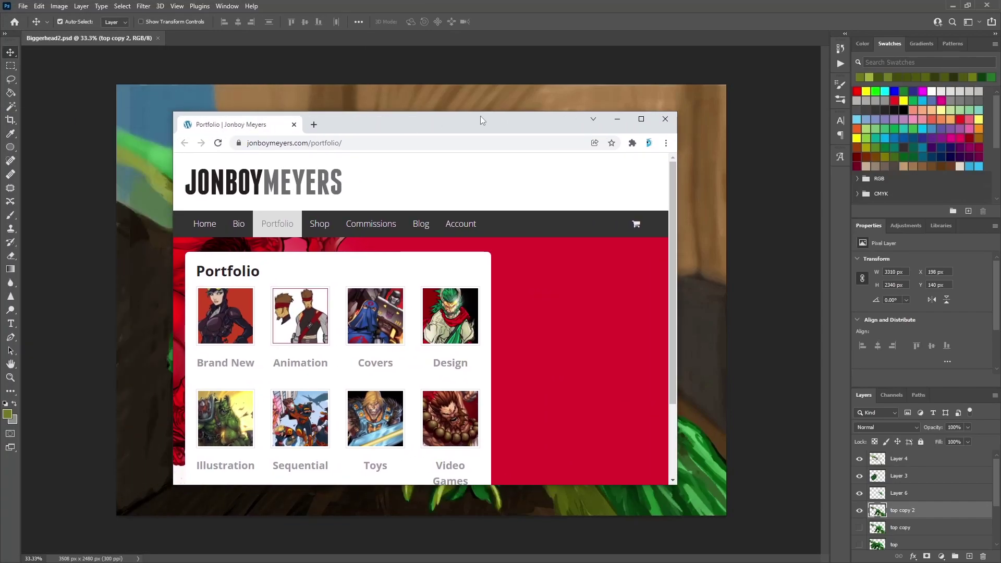
click(642, 120)
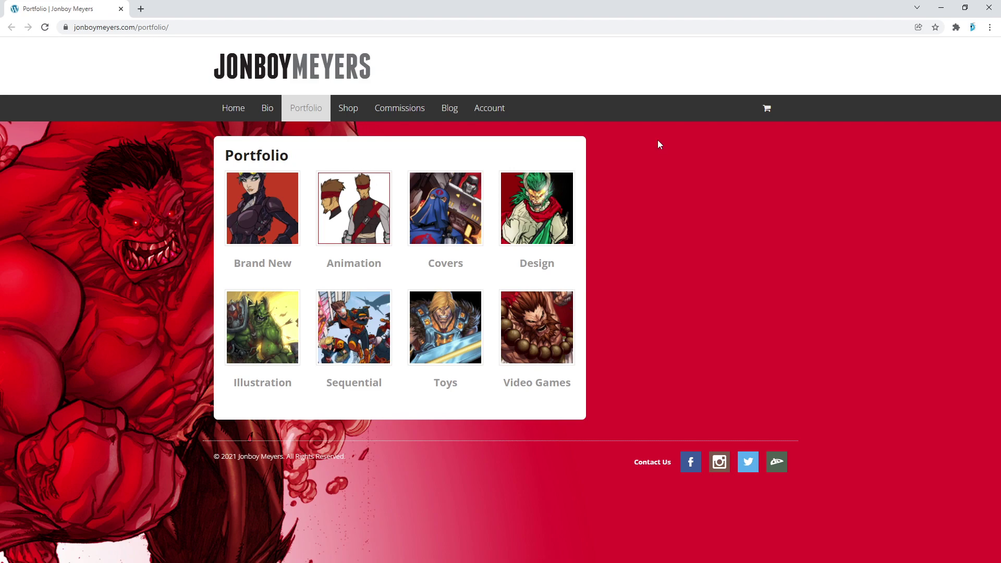
drag(862, 8, 0, 78)
click(617, 353)
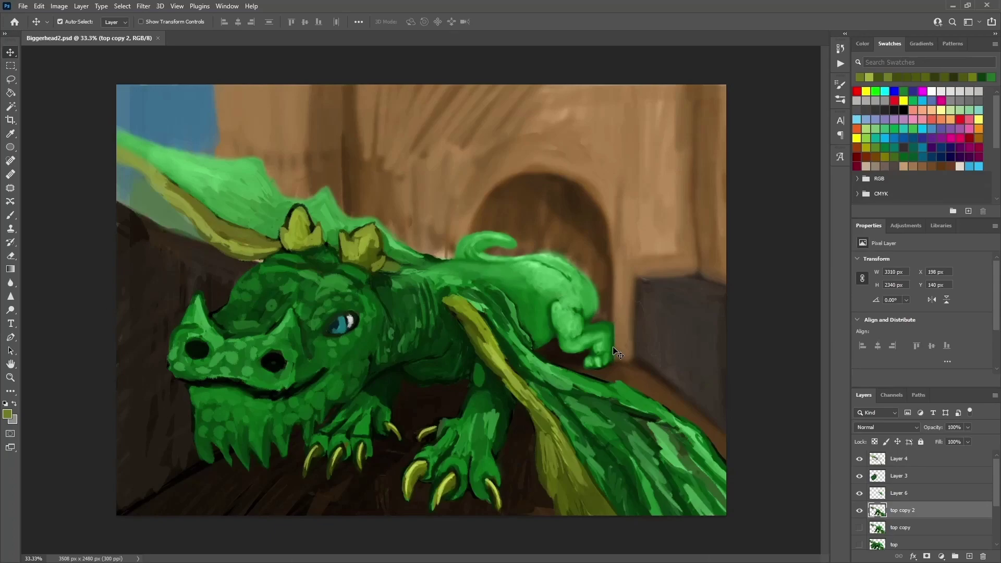
On layer top copy 2, brush sampled light and dark greens along the upper edge of the dragon's foreground wing
click(10, 215)
alt+click(619, 388)
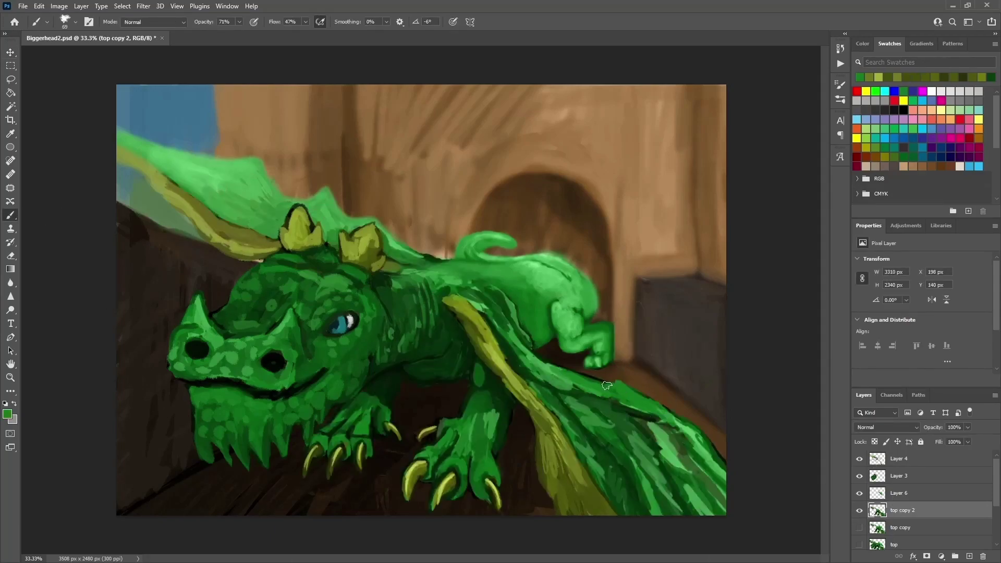
alt+click(599, 409)
drag(600, 384, 646, 402)
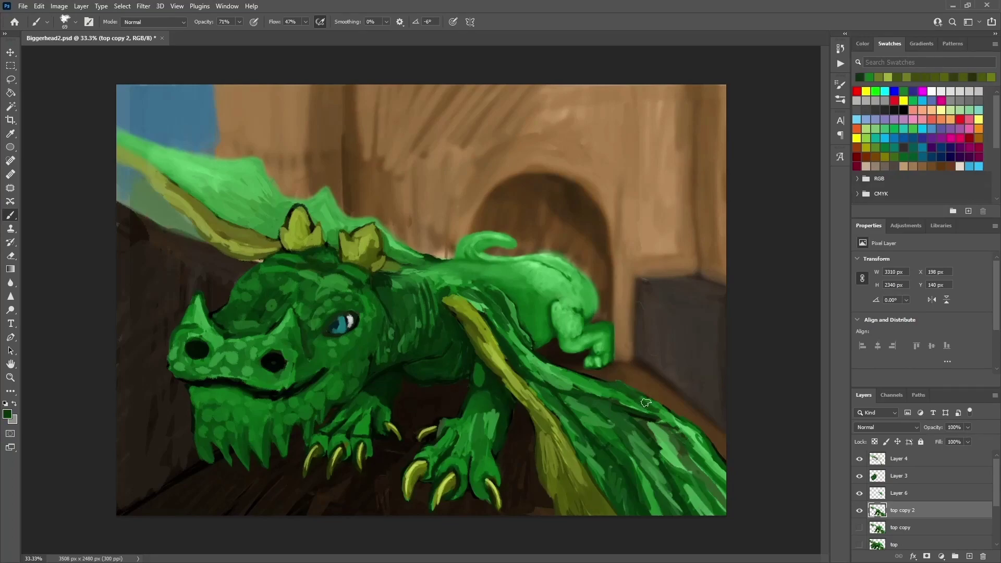
alt+click(638, 398)
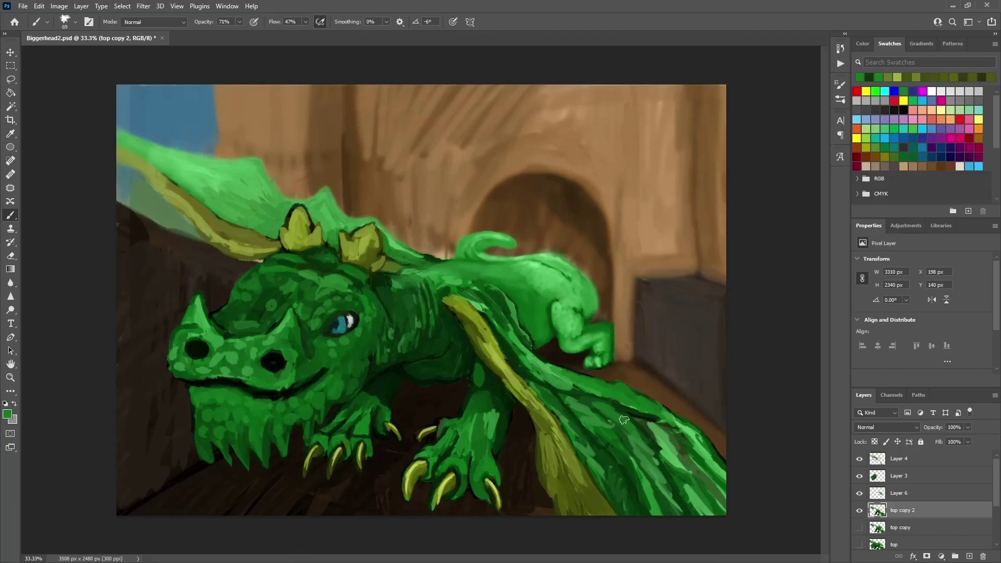
alt+click(641, 419)
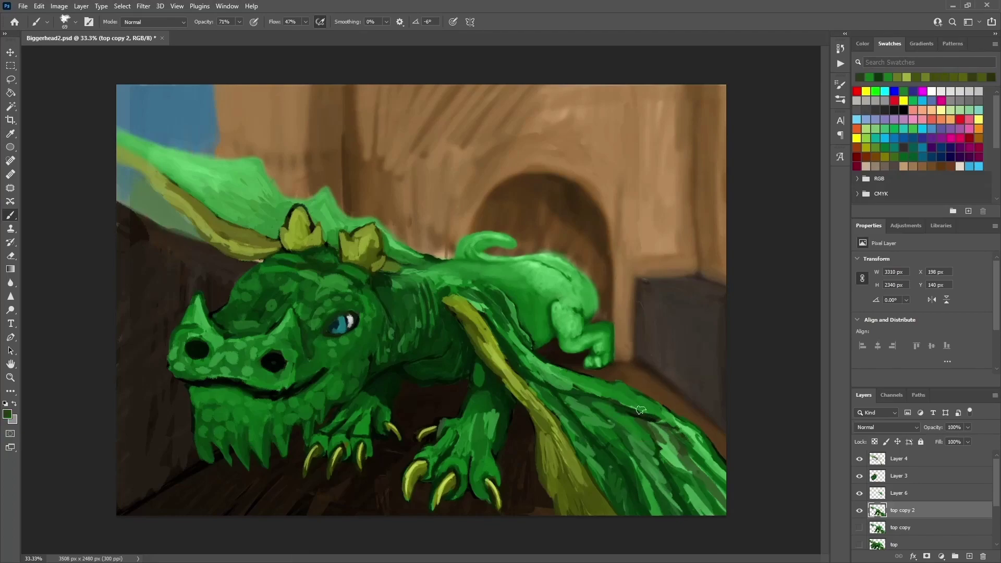
Paint long alternating light and dark green streaks down the foreground wing's membrane, using greens sampled from the painting
mouse_move(657, 426)
mouse_down()
mouse_move(694, 484)
mouse_move(664, 438)
mouse_move(619, 416)
mouse_move(671, 436)
mouse_move(726, 519)
mouse_up()
alt+click(701, 483)
alt+click(664, 358)
alt+click(727, 519)
mouse_move(704, 477)
mouse_down()
mouse_move(728, 515)
mouse_move(666, 435)
mouse_move(628, 416)
mouse_move(678, 516)
mouse_up()
mouse_move(641, 474)
mouse_down()
mouse_move(615, 441)
mouse_move(654, 514)
mouse_up()
drag(579, 430, 615, 493)
alt+click(613, 472)
mouse_move(597, 454)
mouse_down()
mouse_move(613, 499)
mouse_move(609, 470)
mouse_move(613, 481)
mouse_move(627, 417)
mouse_move(631, 514)
mouse_up()
alt+click(629, 418)
alt+click(605, 417)
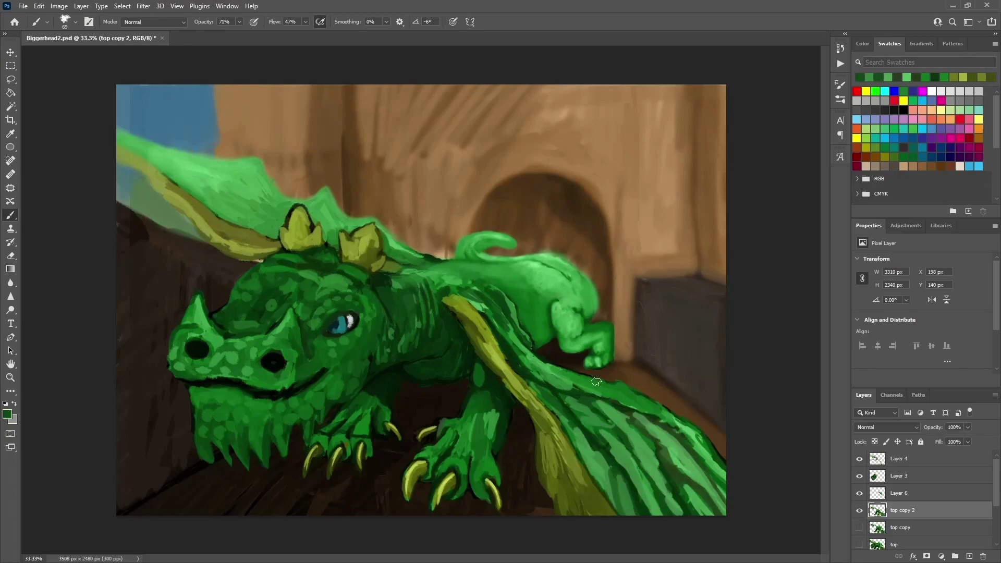
mouse_move(566, 391)
mouse_down()
mouse_move(618, 419)
mouse_move(652, 454)
mouse_up()
Blend sampled greens over the dragon's shoulder and back just above the foreground wing
alt+click(500, 351)
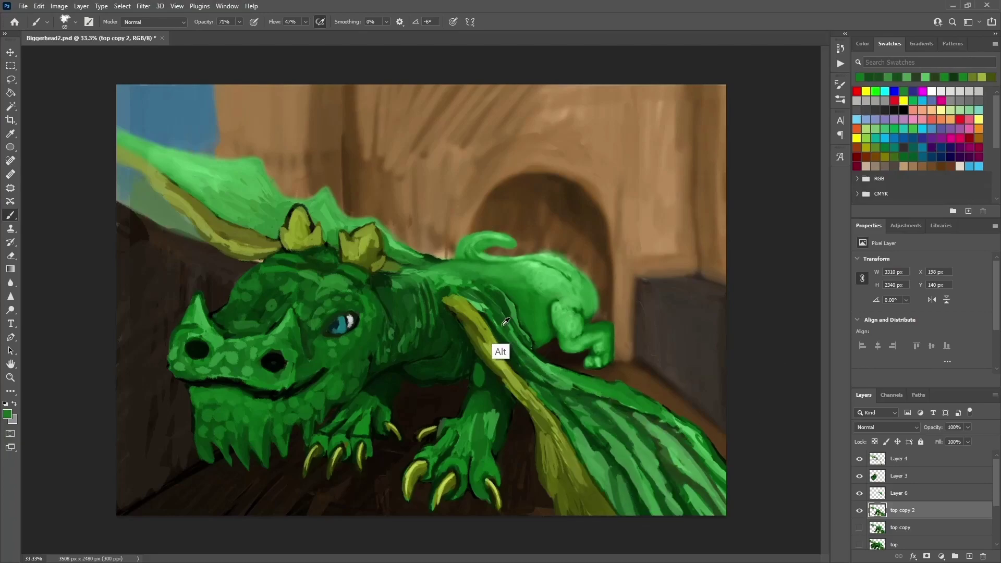
alt+click(428, 271)
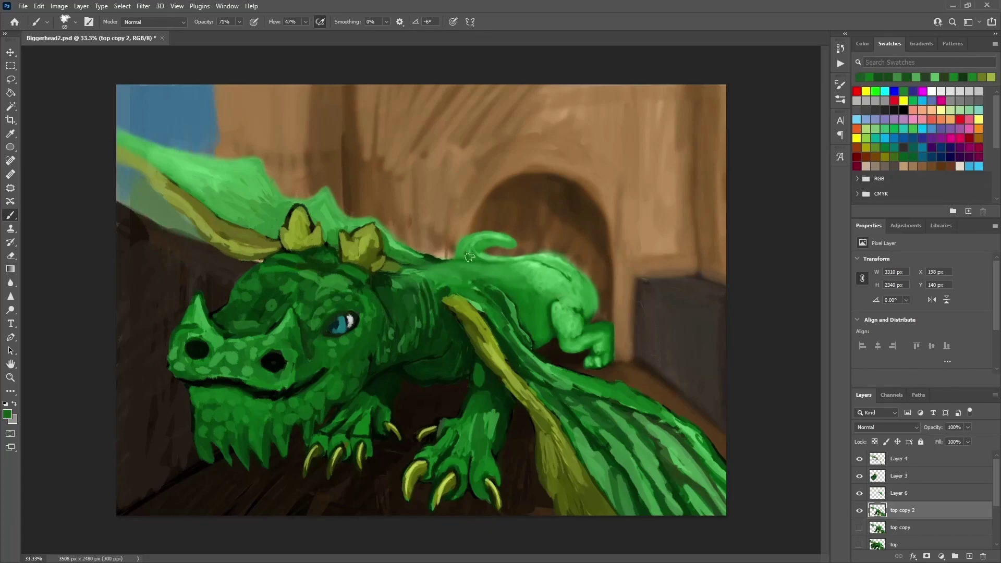
alt+click(488, 280)
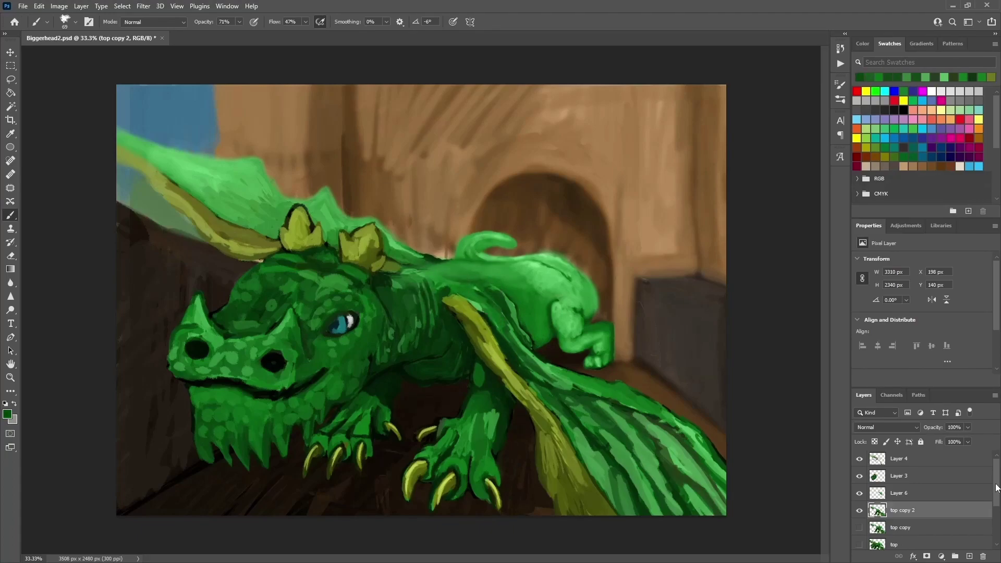
On Layer 4, blend sampled greens over the top of the dragon's neck and upper back behind the crest
click(918, 459)
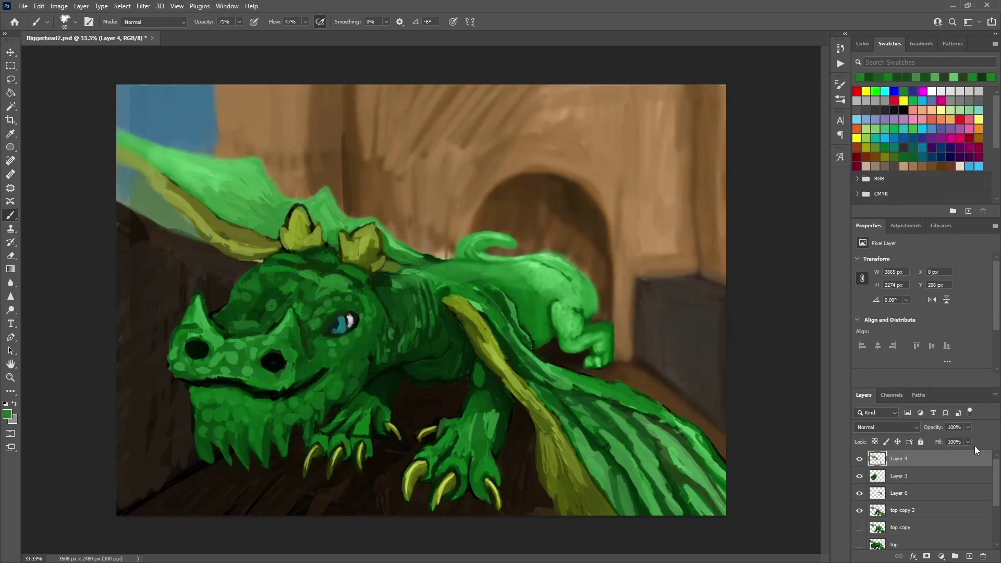
alt+click(438, 272)
alt+click(421, 268)
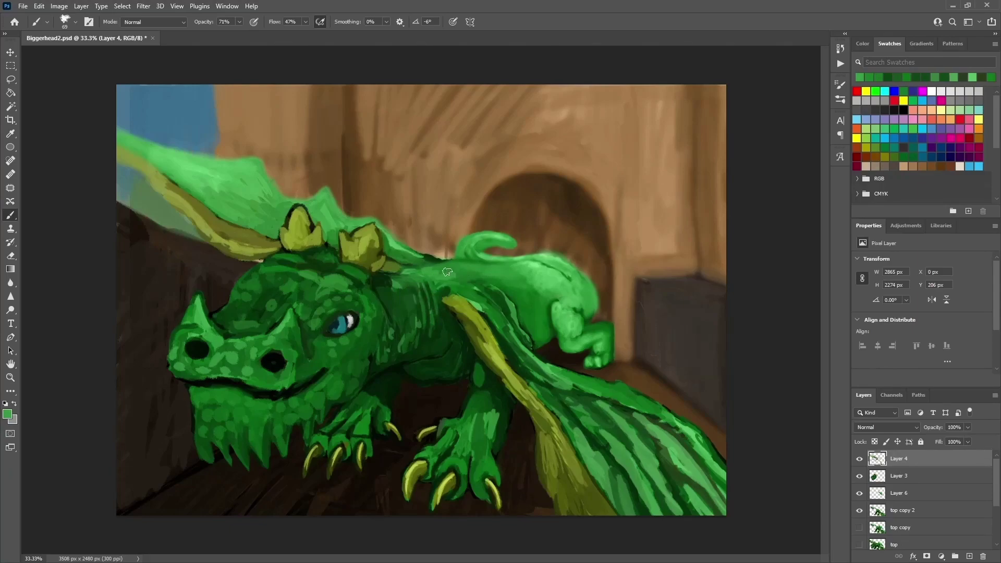
alt+click(439, 269)
alt+click(427, 257)
alt+click(427, 261)
alt+click(420, 269)
alt+click(399, 276)
alt+click(394, 276)
Shade the side of the dragon's neck behind the eye with sampled dark greens, covering the light spots
alt+click(388, 315)
alt+click(385, 286)
alt+click(394, 301)
alt+click(388, 304)
alt+click(386, 313)
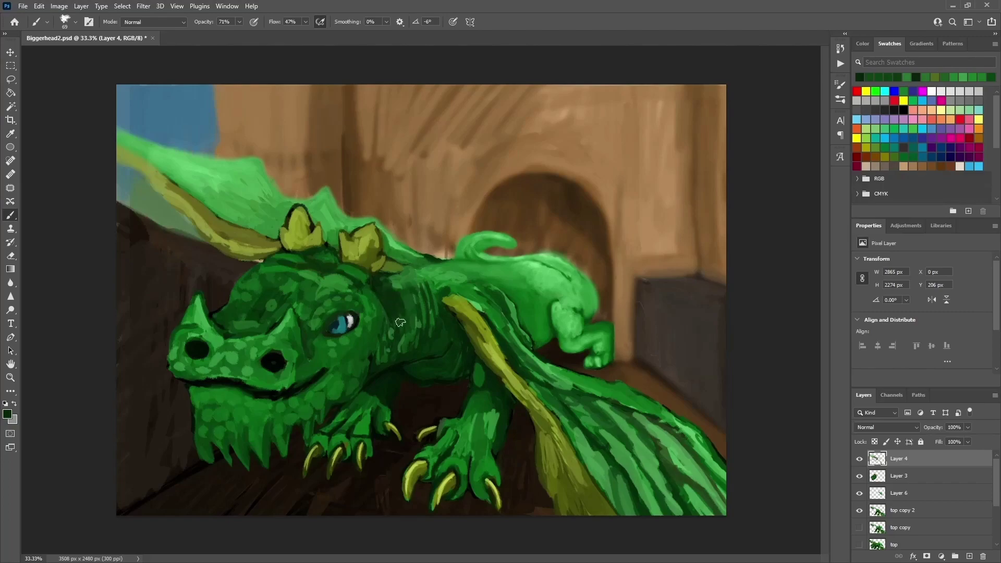
drag(404, 302, 396, 291)
alt+click(402, 301)
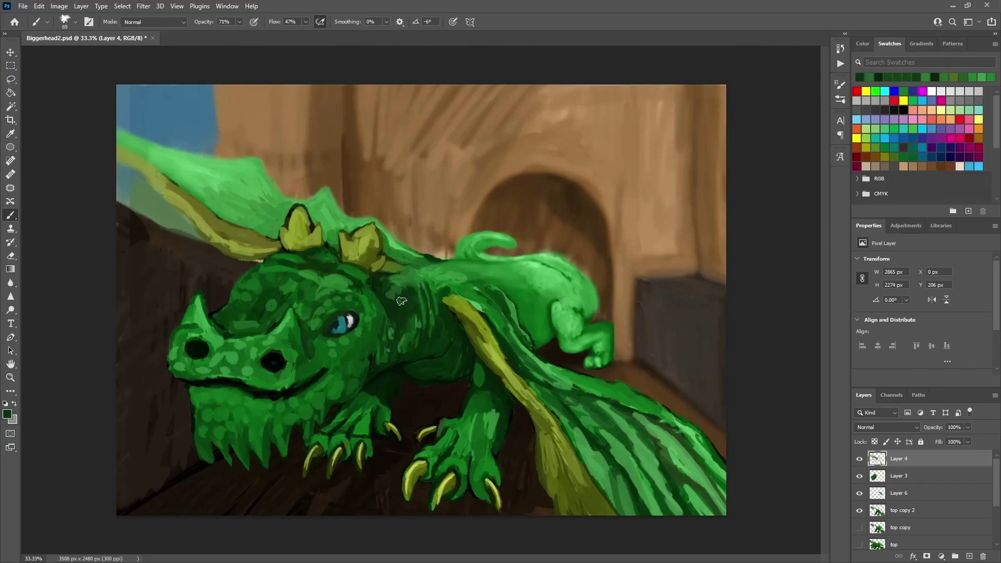
alt+click(395, 292)
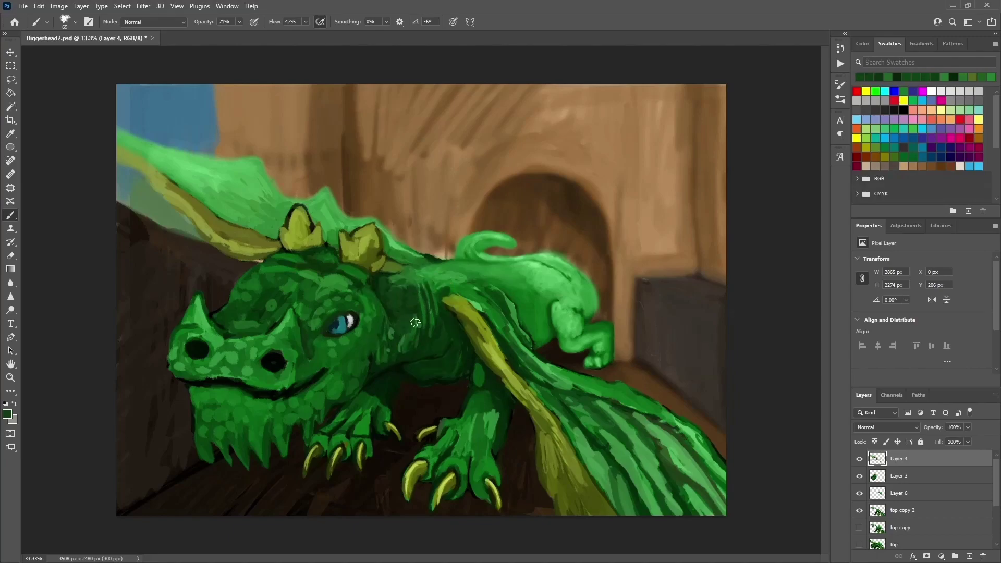
drag(417, 321, 407, 354)
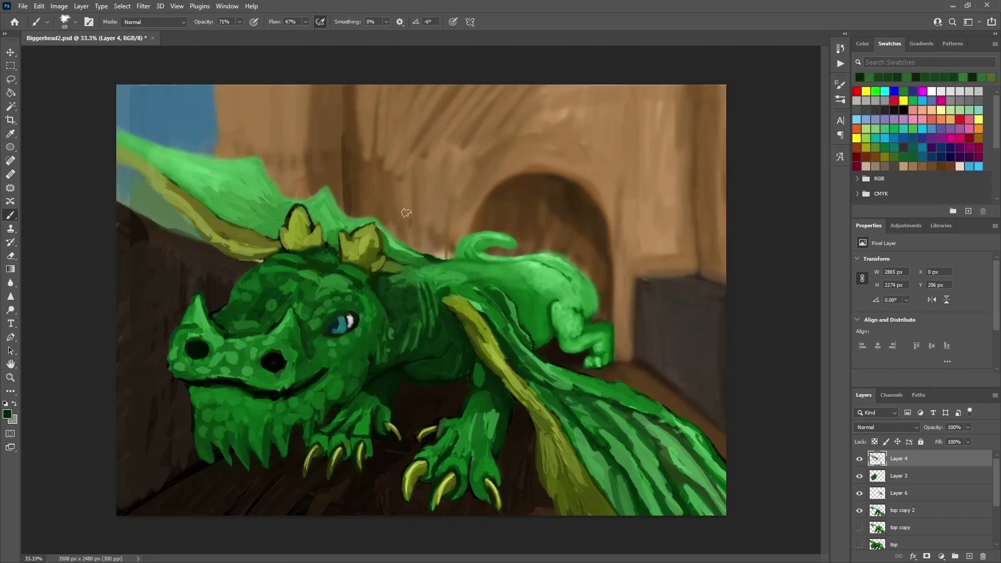
Paint curved skin folds down the dragon's neck toward the chest with sampled dark greens and browns
alt+click(432, 331)
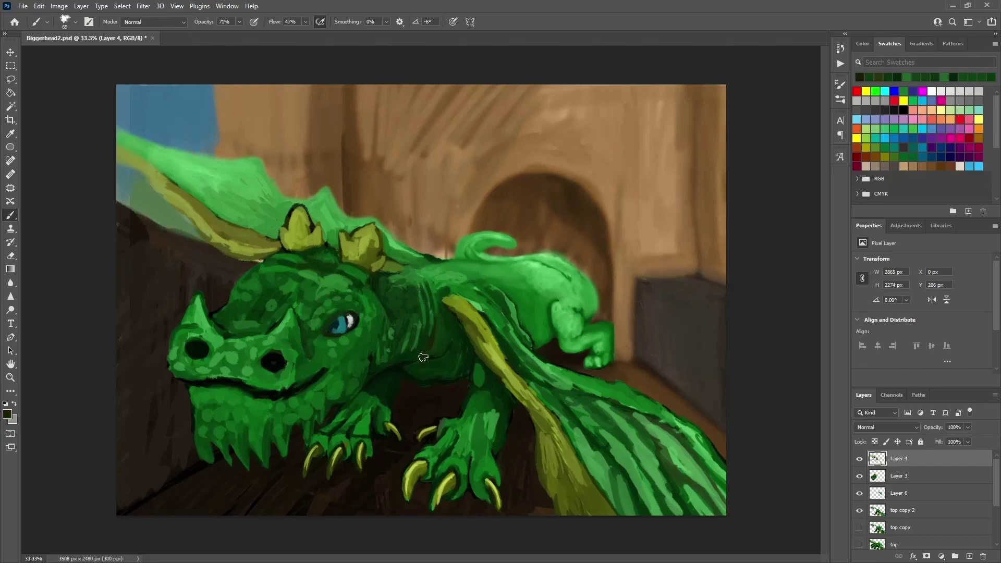
alt+click(431, 344)
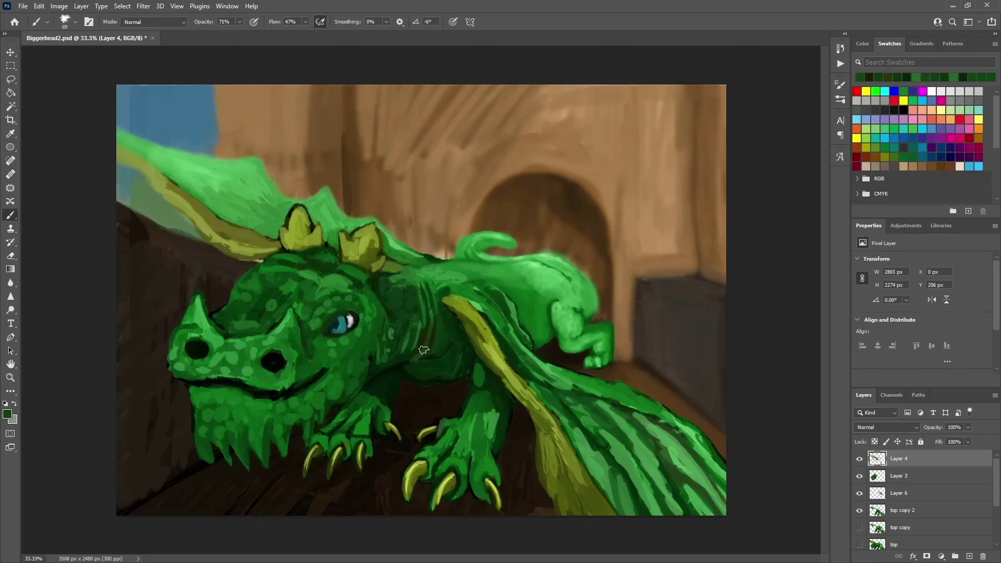
alt+click(433, 341)
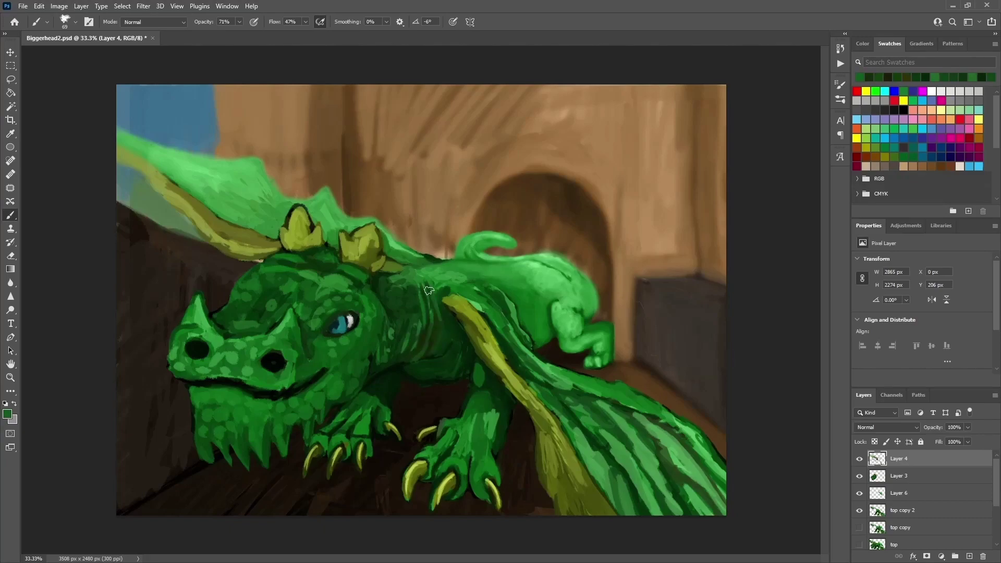
mouse_move(417, 325)
mouse_down()
mouse_move(396, 359)
mouse_move(419, 295)
mouse_move(399, 276)
mouse_move(438, 305)
mouse_move(417, 334)
mouse_up()
alt+click(425, 333)
alt+click(433, 303)
mouse_move(425, 284)
mouse_down()
mouse_move(401, 306)
mouse_move(394, 288)
mouse_move(402, 342)
mouse_move(384, 301)
mouse_move(400, 352)
mouse_up()
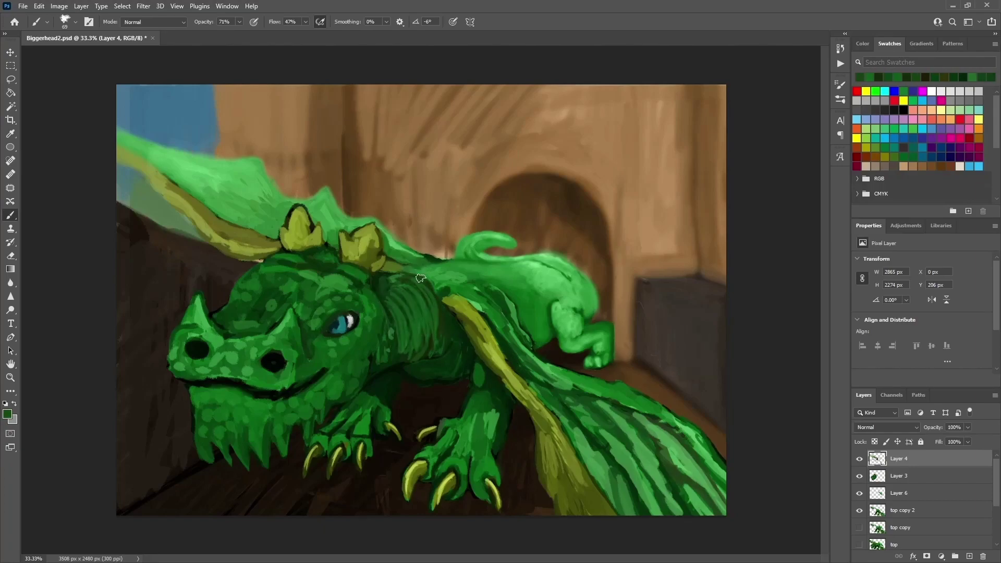
Deepen the shadows behind the jaw and where the neck meets the chest with sampled dark green strokes
alt+click(373, 371)
mouse_move(373, 370)
mouse_down()
mouse_move(390, 320)
mouse_move(392, 365)
mouse_move(419, 348)
mouse_move(410, 344)
mouse_move(430, 351)
mouse_move(403, 353)
mouse_move(396, 306)
mouse_move(403, 345)
mouse_up()
alt+click(400, 350)
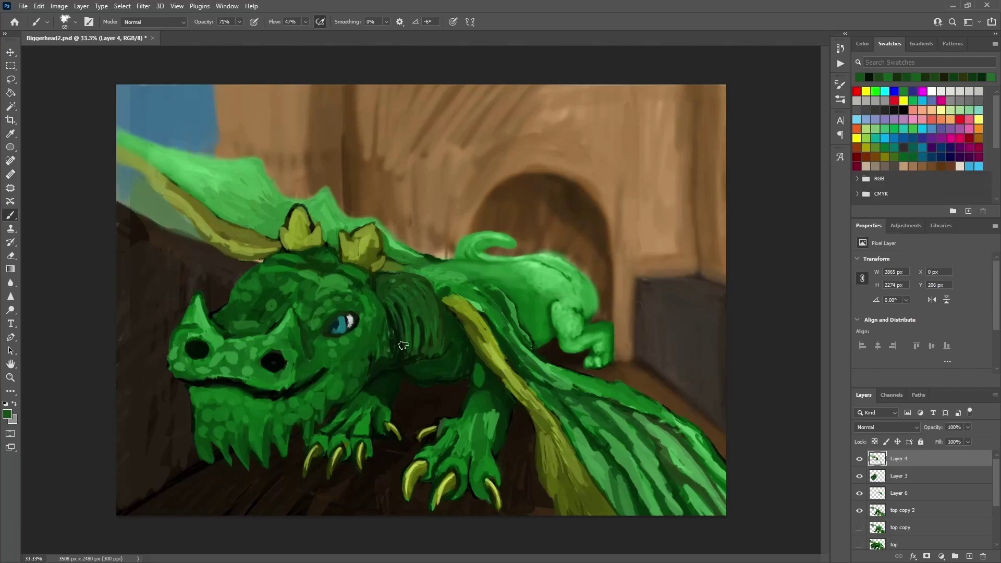
alt+click(418, 351)
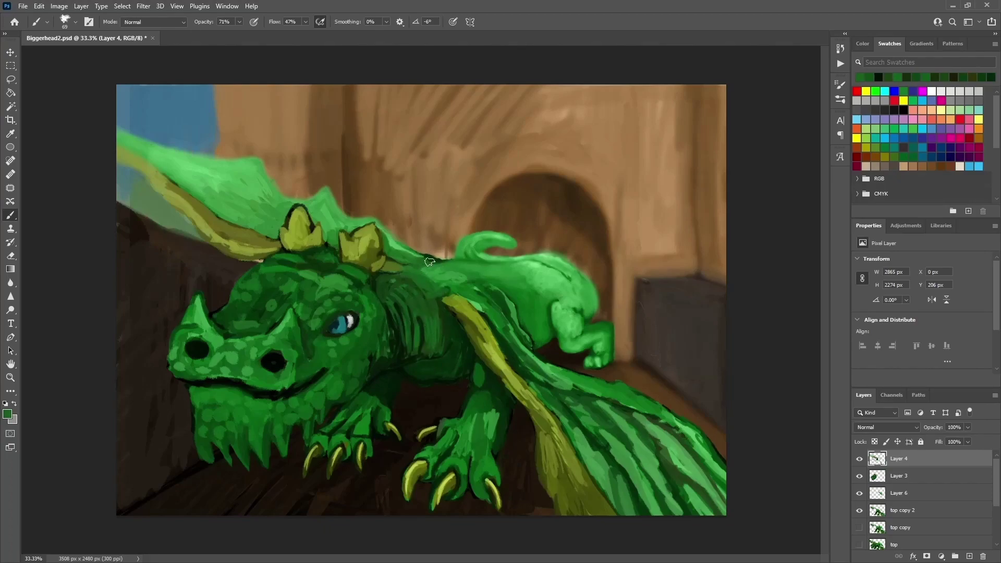
alt+click(444, 328)
mouse_move(452, 344)
mouse_down()
mouse_move(444, 357)
mouse_move(420, 349)
mouse_move(437, 364)
mouse_up()
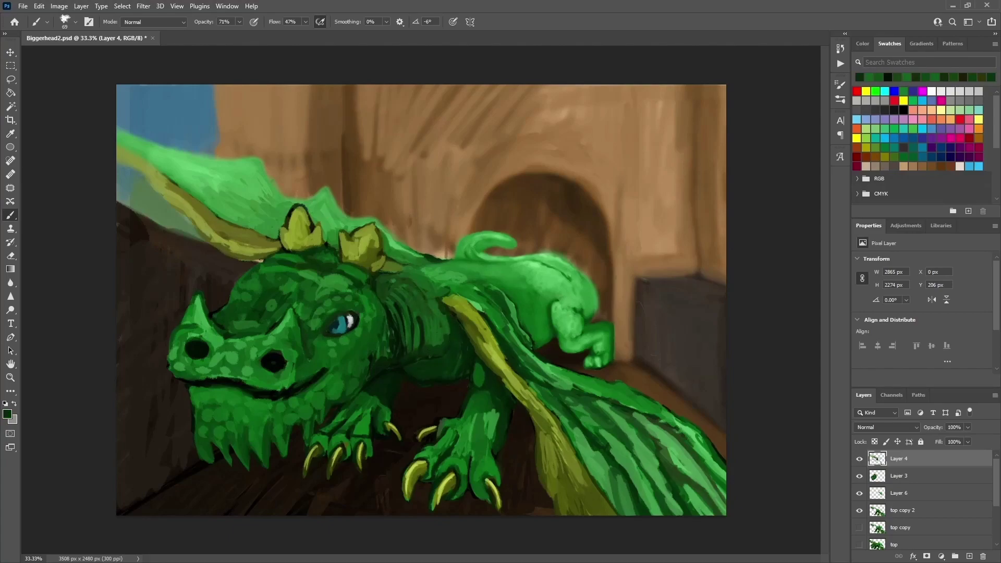
On Layer 5, paint sampled browns around the archway's edge and darken its interior
ctrl+click(500, 219)
alt+click(510, 216)
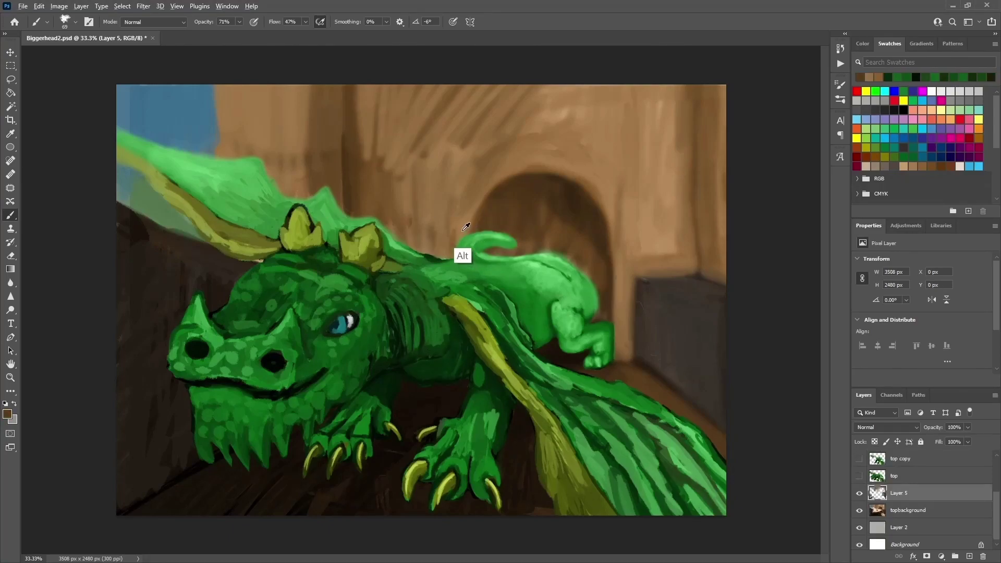
alt+click(492, 219)
alt+click(564, 184)
mouse_move(518, 186)
mouse_down()
mouse_move(490, 232)
mouse_move(553, 250)
mouse_move(605, 284)
mouse_up()
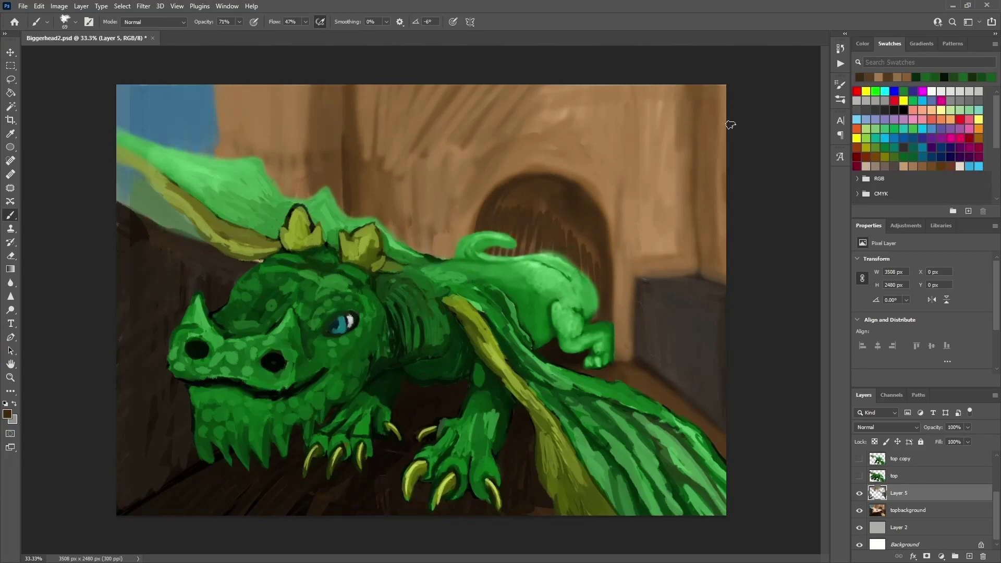
With a soft brush, fill the archway evenly with dark brown and touch up the adjoining wall with sampled wall browns
click(64, 22)
click(78, 192)
key(Return)
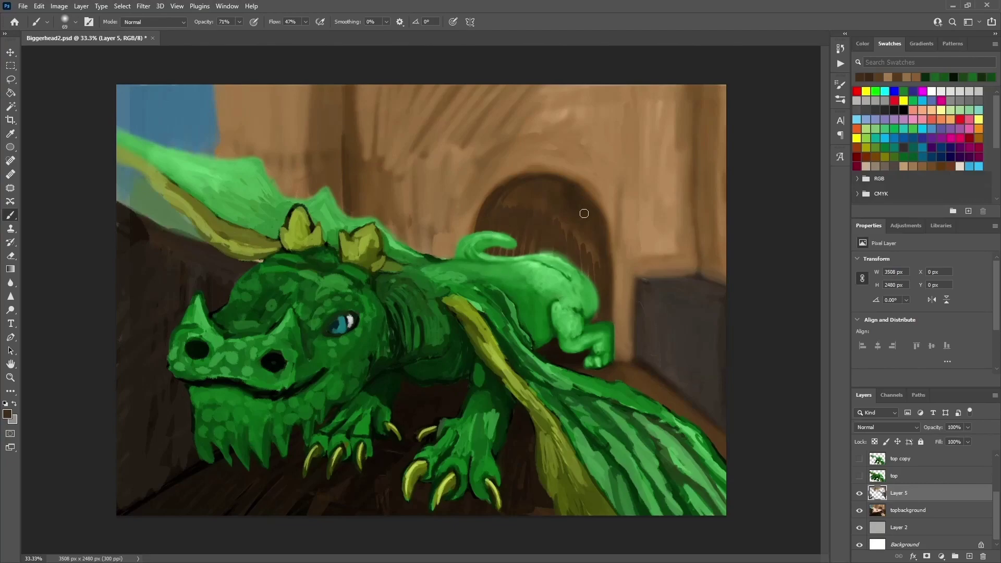
mouse_move(504, 263)
mouse_down()
mouse_move(563, 194)
mouse_move(588, 296)
mouse_up()
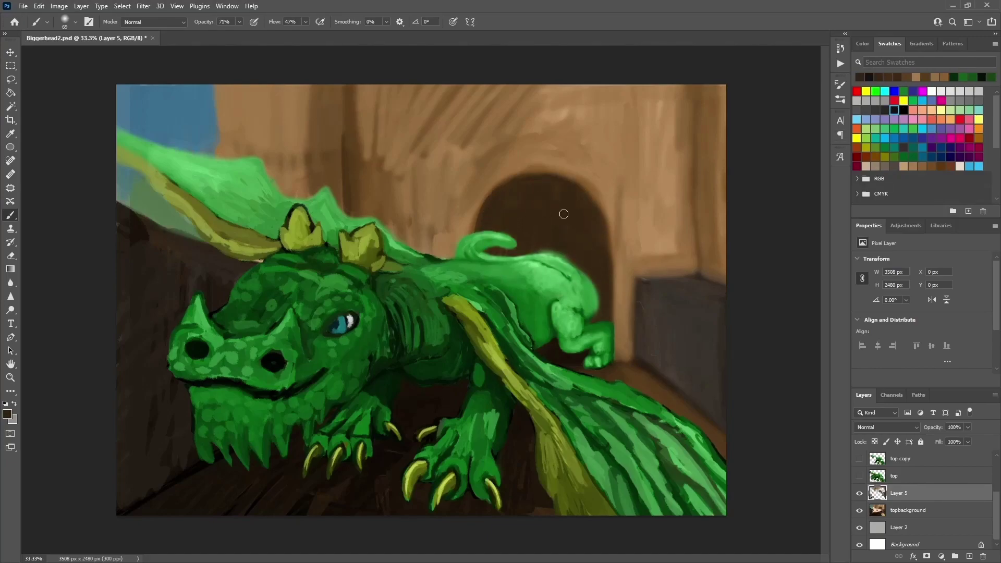
drag(559, 266, 582, 285)
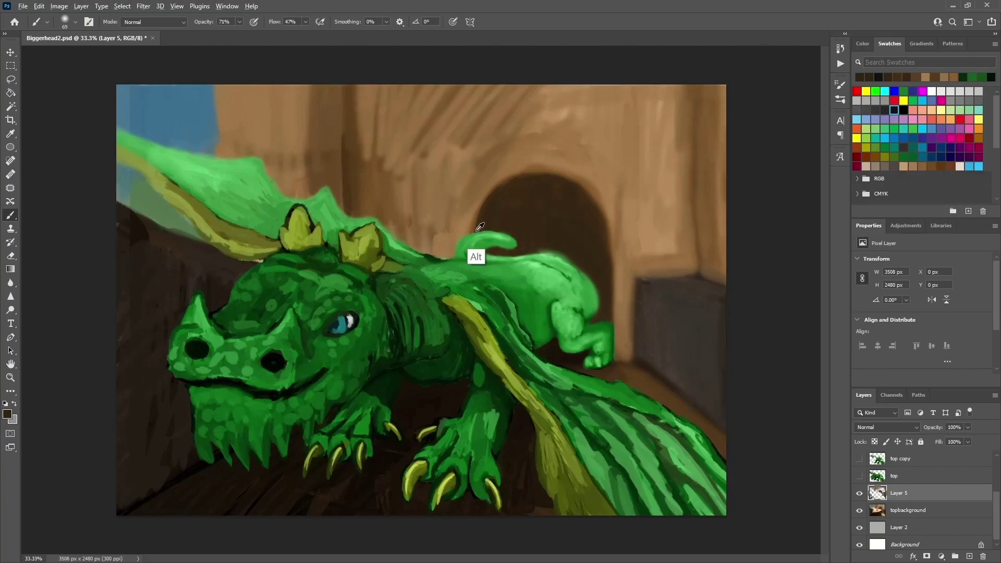
alt+click(448, 232)
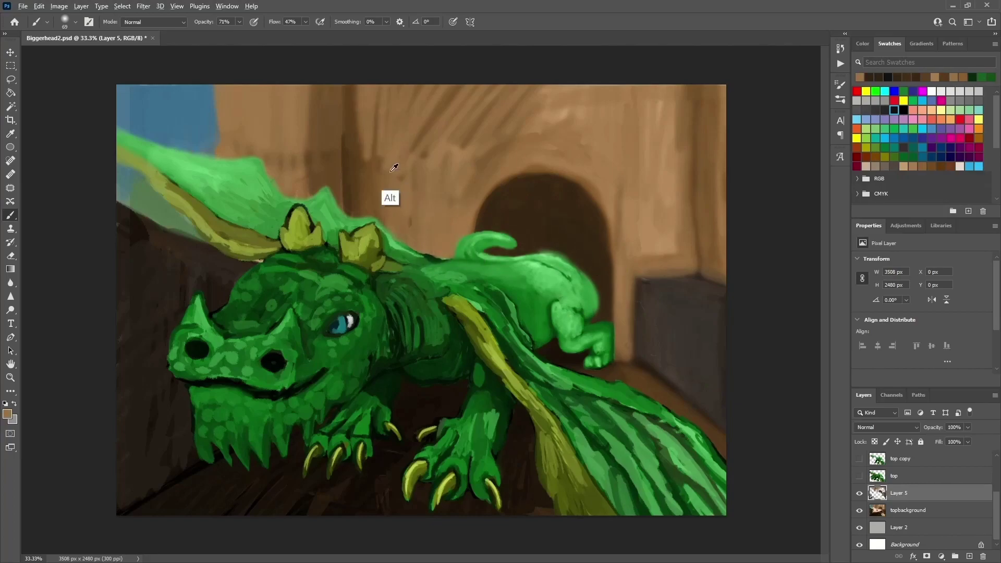
alt+click(388, 196)
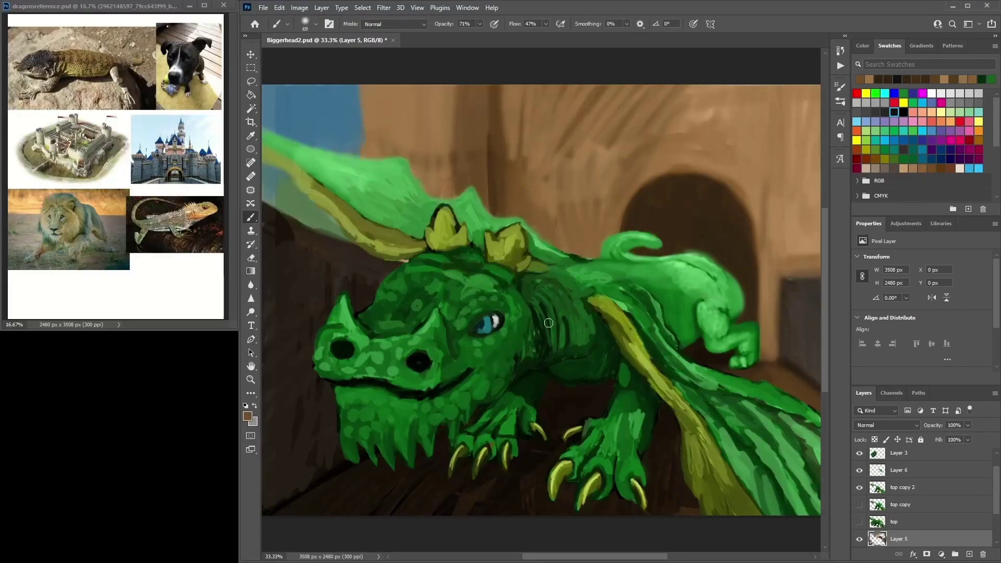
With a hard round brush, paint dark outlines and shading along the top edges of the gray stone block
scroll(815, 255, right, 5)
alt+click(694, 261)
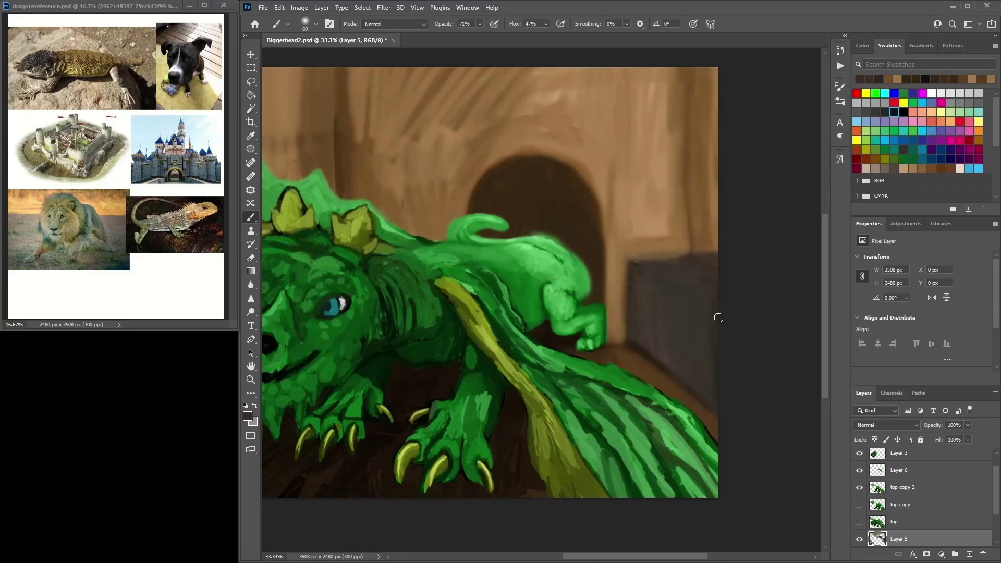
click(315, 24)
double_click(262, 121)
mouse_move(664, 261)
mouse_down()
mouse_move(637, 262)
mouse_move(722, 252)
mouse_move(671, 264)
mouse_move(696, 265)
mouse_move(632, 261)
mouse_move(629, 314)
mouse_move(715, 284)
mouse_move(697, 257)
mouse_up()
alt+click(689, 281)
alt+click(714, 281)
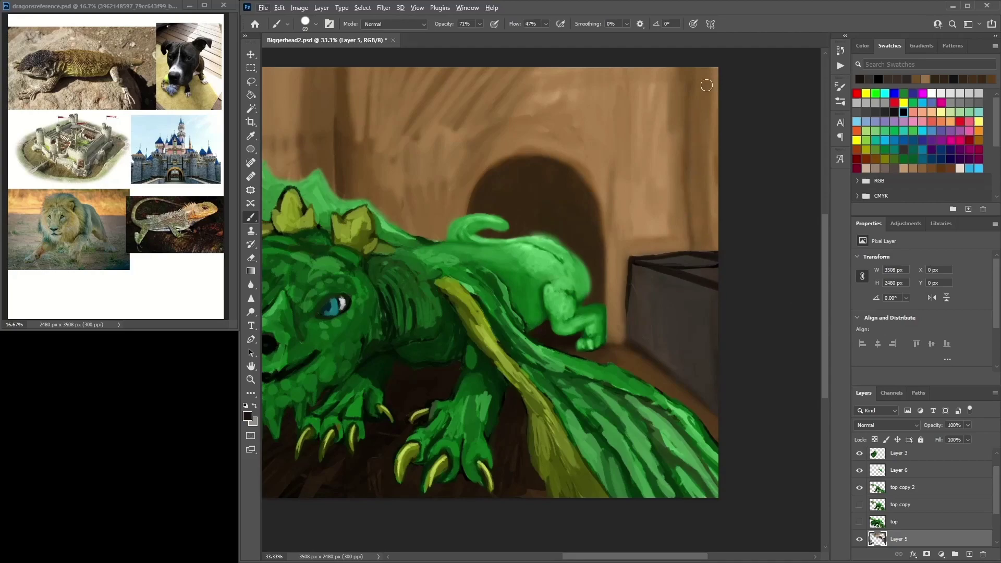
With a soft brush and sampled wall brown, clean up the wall along the stone block's vertical edge
click(305, 23)
double_click(324, 157)
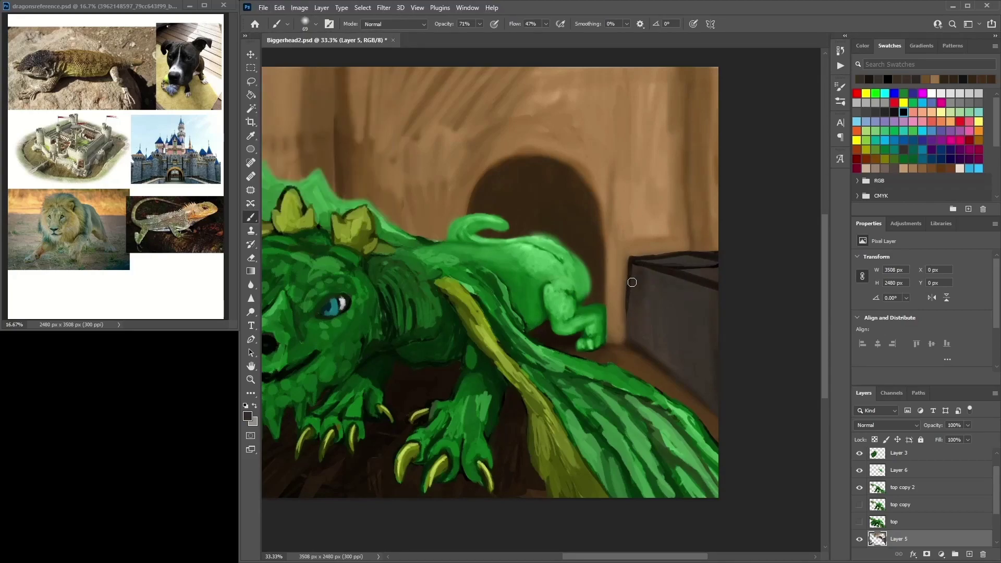
alt+click(620, 280)
drag(623, 249, 624, 334)
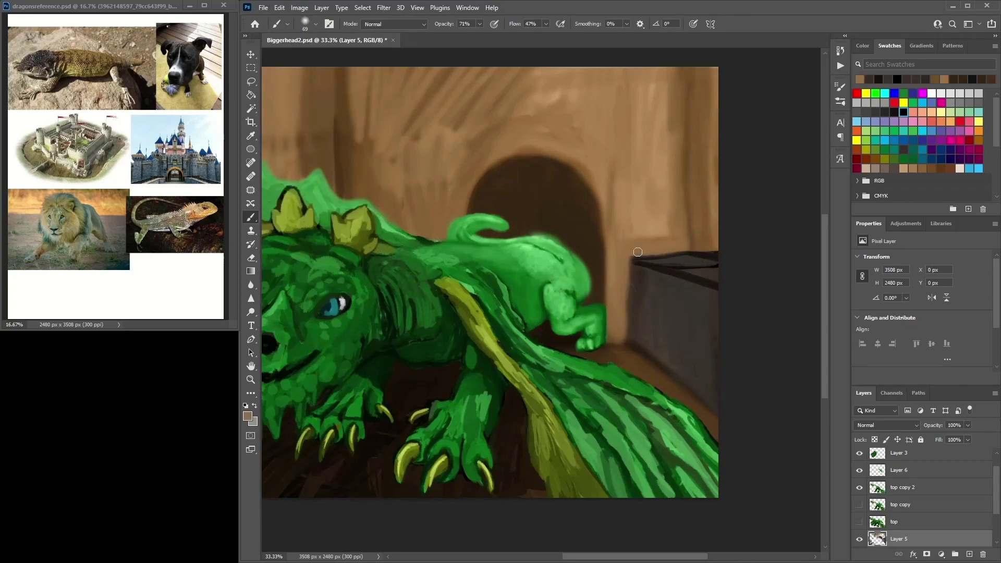
Paint sampled wall brown beside the gray stone block's vertical edge and darken the block's corner with a sampled dark tone
alt+click(690, 194)
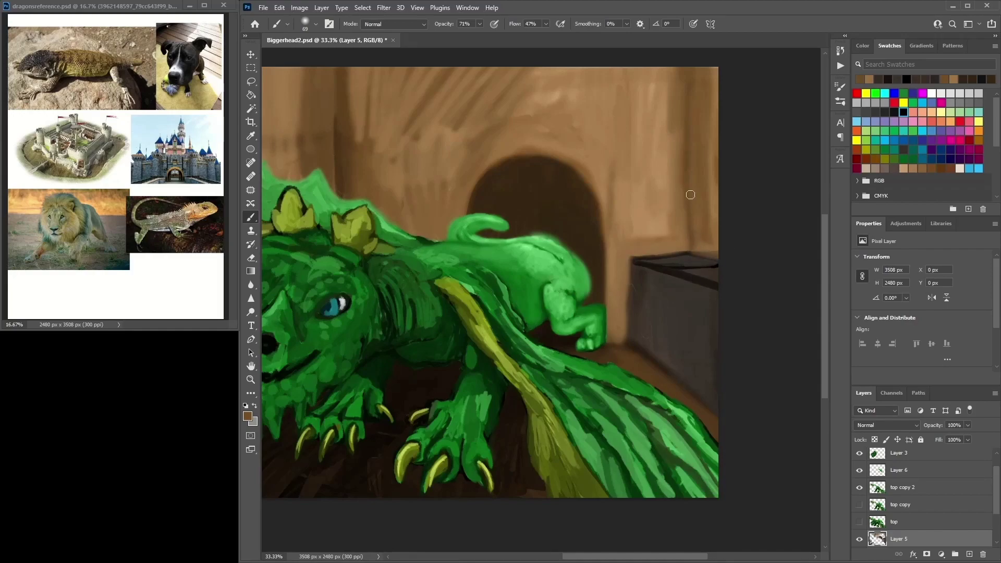
drag(626, 246, 626, 336)
alt+click(641, 264)
mouse_move(638, 264)
mouse_down()
mouse_move(637, 337)
mouse_move(633, 295)
mouse_up()
On the top copy 2 layer, check its content by toggling visibility and set the Eraser size to 25 px
click(902, 487)
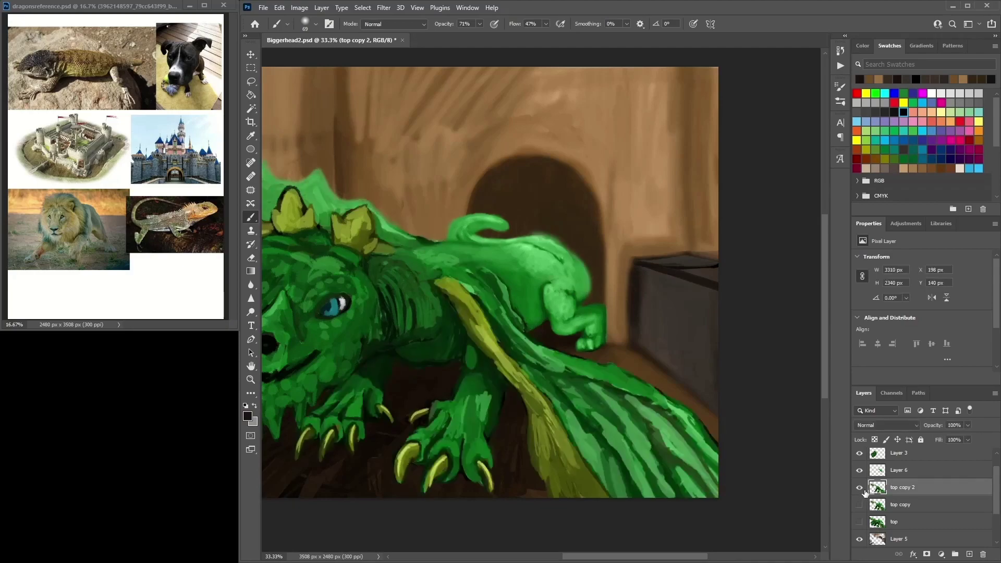
key(e)
right_click(751, 327)
key(Escape)
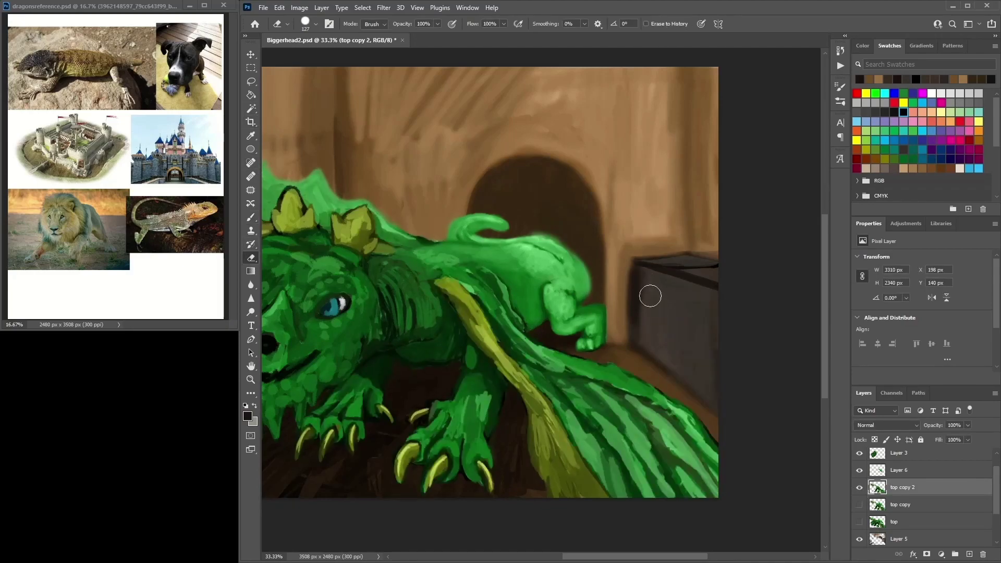
click(860, 487)
click(859, 487)
right_click(585, 226)
drag(586, 232, 541, 230)
key(Return)
scroll(899, 458, up, 1)
On Layer 4, with a textured brush, paint strokes of sampled greens across the lower membrane of the dragon's front wing
click(899, 456)
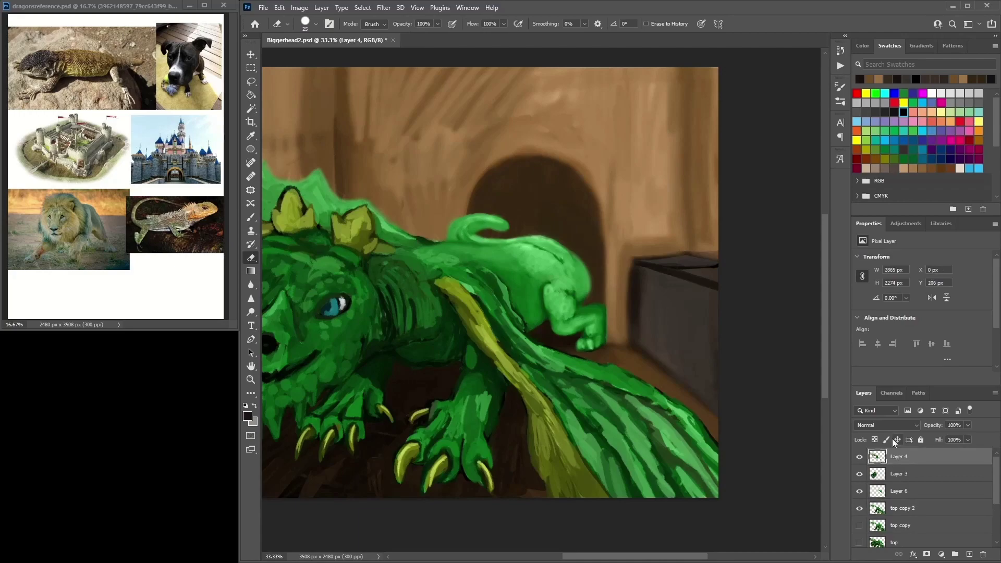
key(b)
click(865, 134)
click(316, 24)
click(271, 121)
click(644, 439)
mouse_move(644, 440)
mouse_down()
mouse_move(667, 490)
mouse_move(652, 495)
mouse_up()
alt+click(647, 443)
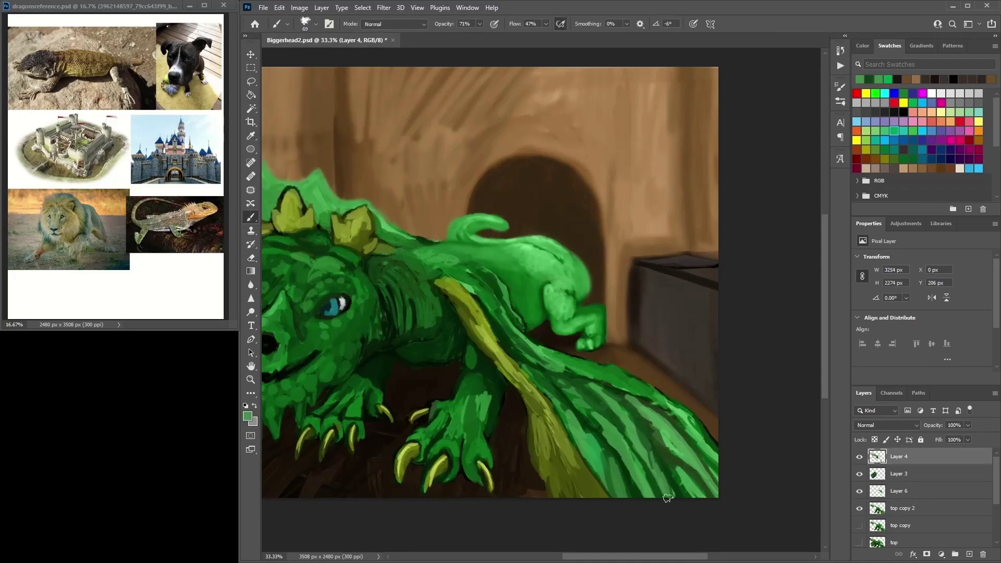
mouse_move(625, 426)
mouse_down()
mouse_move(659, 469)
mouse_move(625, 490)
mouse_up()
drag(611, 443, 578, 417)
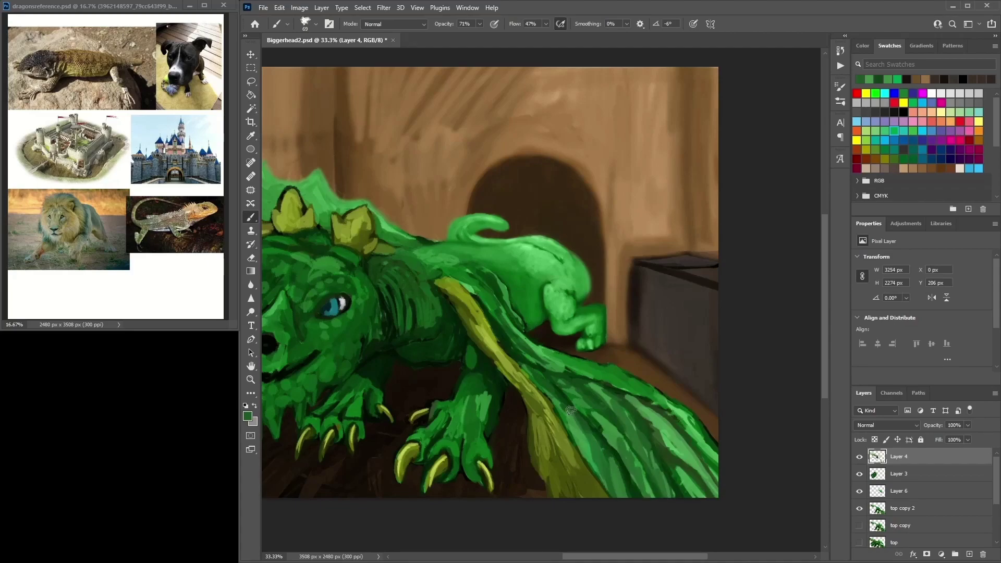
Blend sampled light and dark greens along the wing's upper arm and over the shoulder where it joins the back
alt+click(551, 387)
alt+click(530, 319)
alt+click(521, 308)
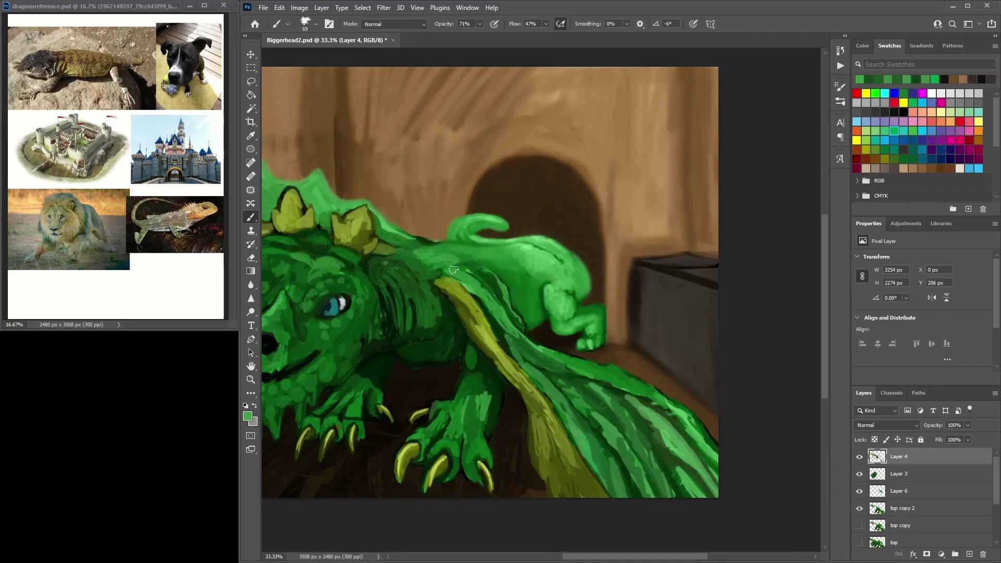
alt+click(488, 305)
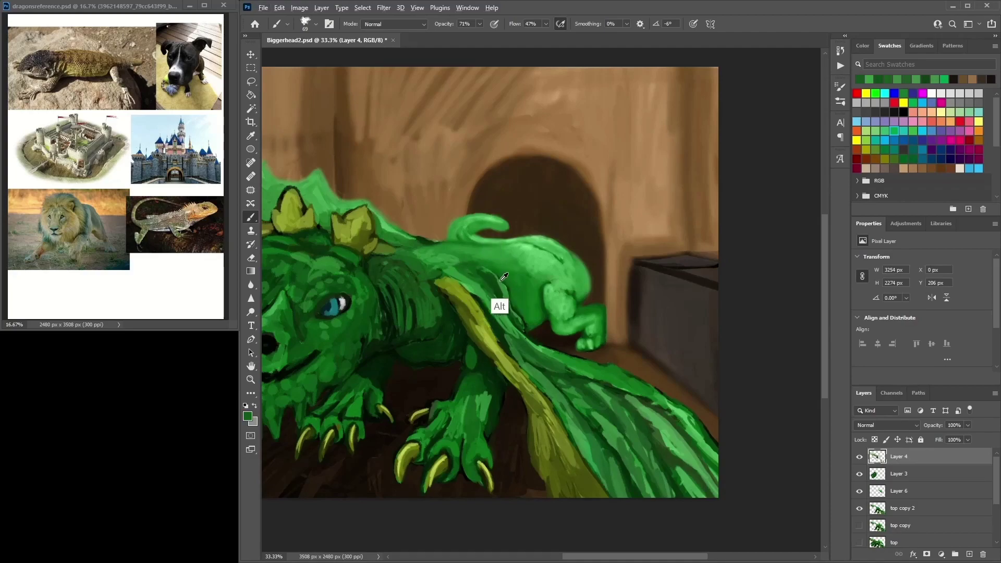
alt+click(513, 301)
alt+click(501, 293)
Define the edge between the wing's shoulder and the body with sampled dark and mid greens
alt+click(490, 284)
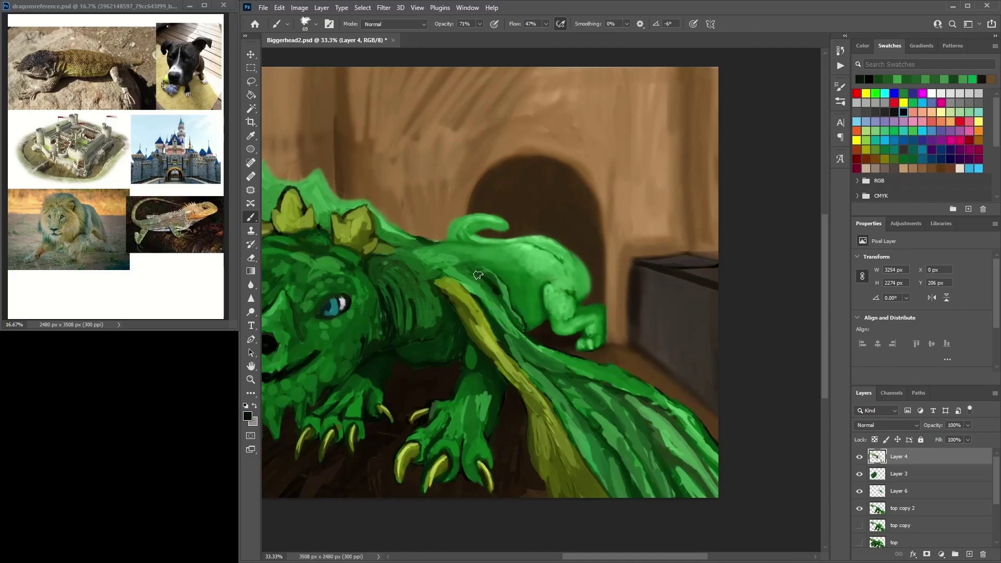
alt+click(503, 303)
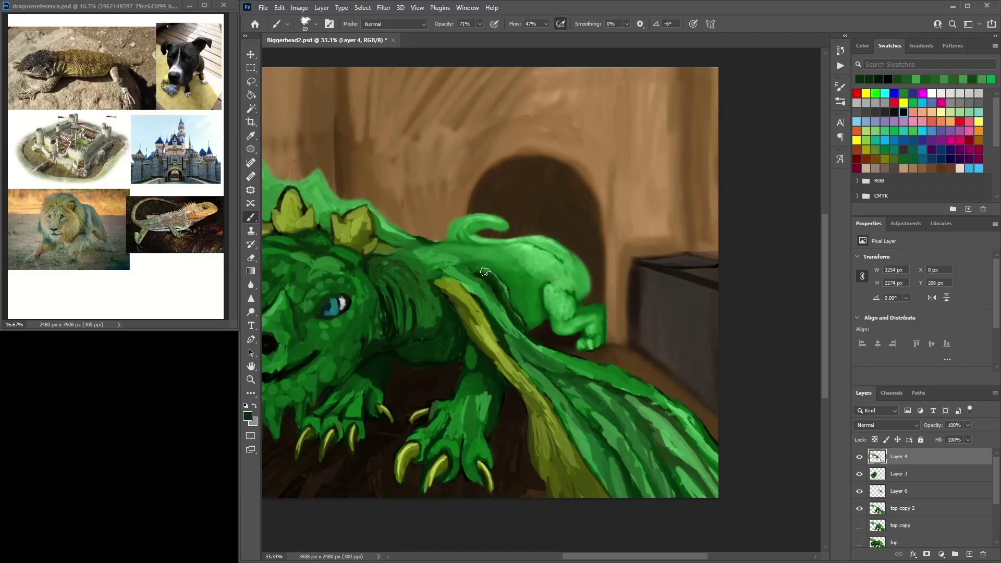
alt+click(489, 275)
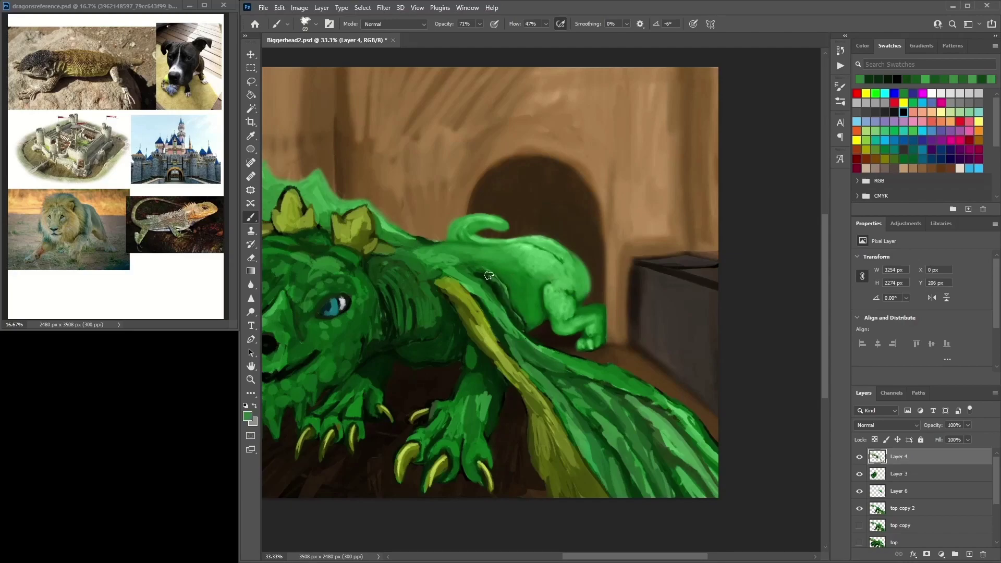
alt+click(520, 325)
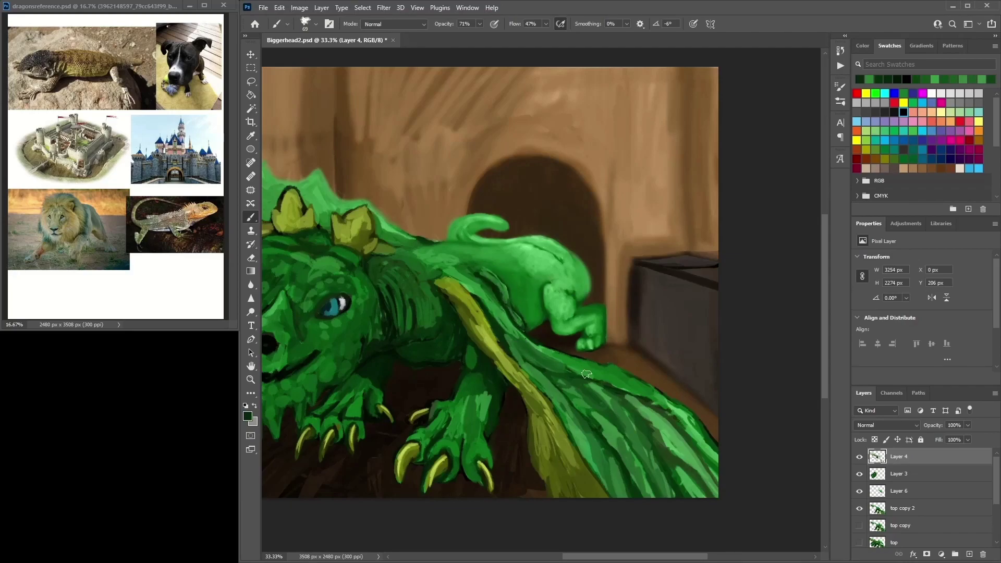
alt+click(513, 301)
Paint sampled dark and mid greens over the dragon's neck, shading the folds from the wing joint to the head
drag(451, 309, 435, 292)
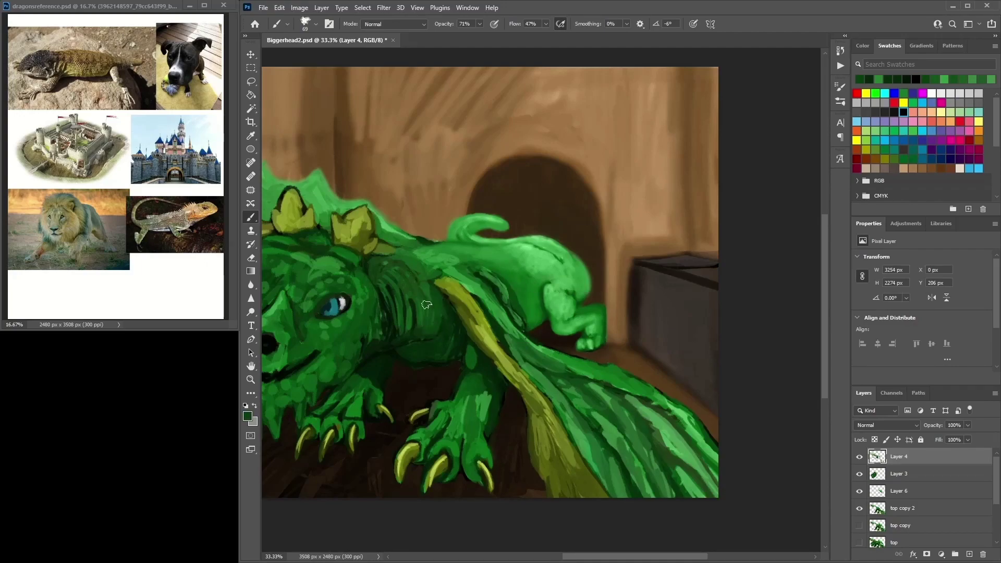
alt+click(414, 336)
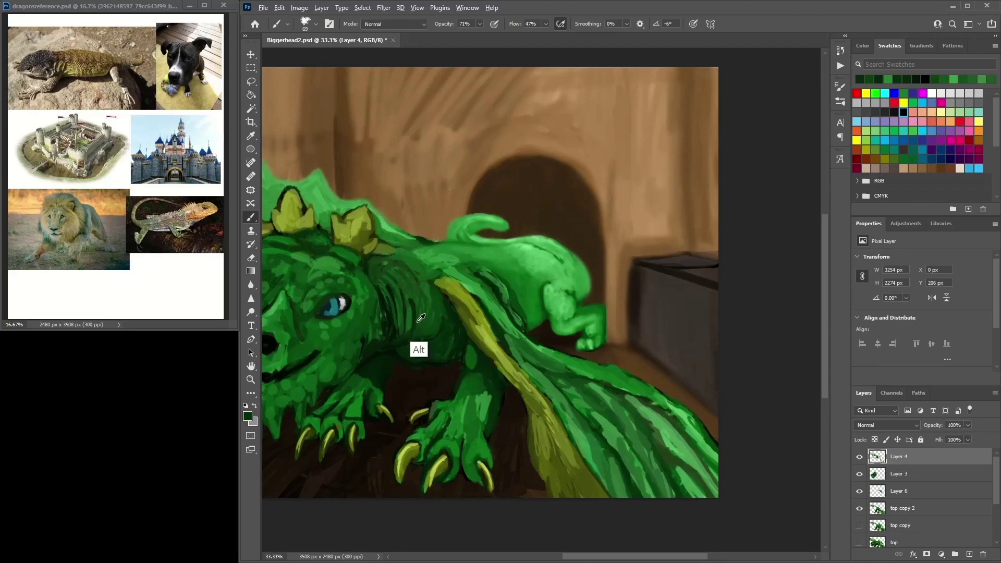
click(430, 329)
click(438, 302)
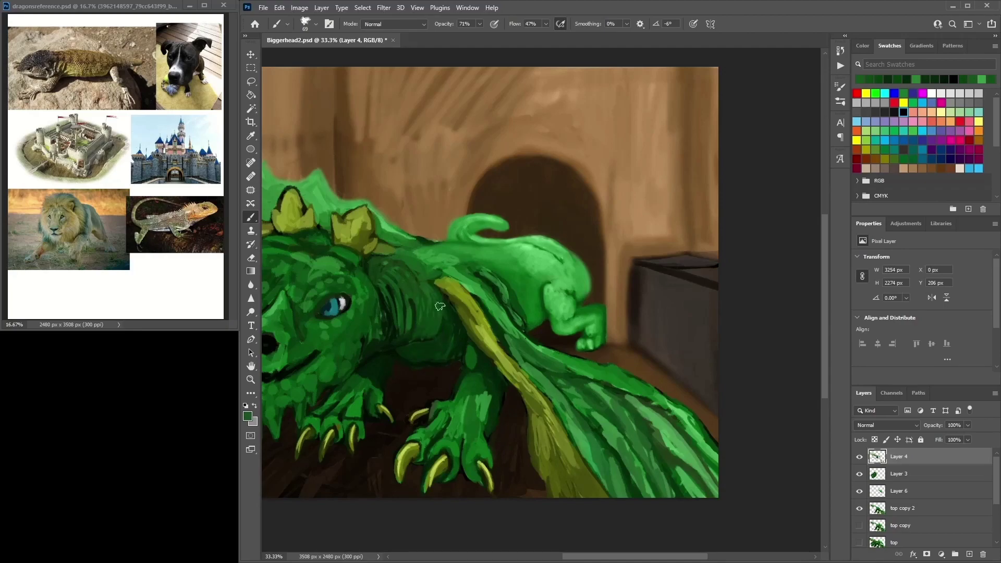
mouse_move(401, 307)
mouse_down()
mouse_move(409, 338)
mouse_move(396, 344)
mouse_up()
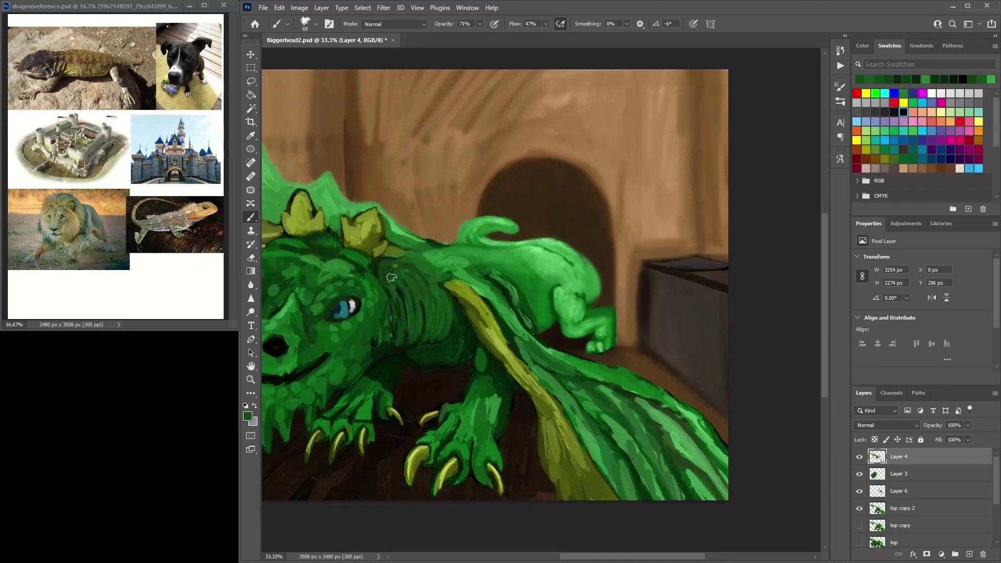
click(380, 284)
mouse_move(379, 263)
mouse_down()
mouse_move(396, 284)
mouse_move(532, 297)
mouse_up()
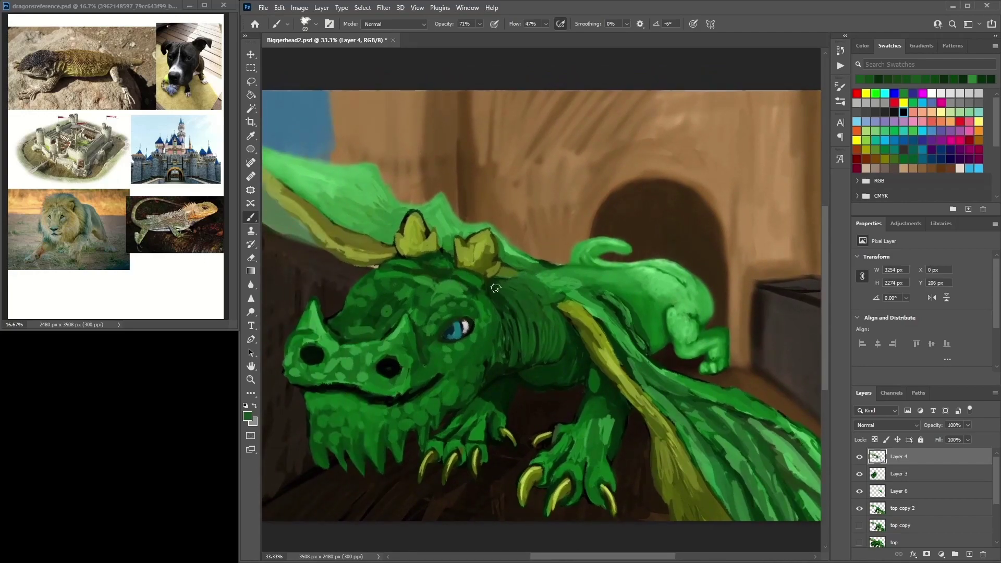
Paint green scale patches on the dragon's forehead with sampled light and dark greens
alt+click(386, 325)
mouse_move(400, 275)
mouse_down()
mouse_move(390, 296)
mouse_move(391, 278)
mouse_move(406, 275)
mouse_move(393, 277)
mouse_move(403, 288)
mouse_move(395, 305)
mouse_move(413, 278)
mouse_move(440, 274)
mouse_move(460, 295)
mouse_move(417, 274)
mouse_move(432, 274)
mouse_move(413, 293)
mouse_move(407, 279)
mouse_move(384, 284)
mouse_move(390, 269)
mouse_move(410, 292)
mouse_move(356, 330)
mouse_move(414, 295)
mouse_up()
alt+click(379, 306)
alt+click(460, 295)
alt+click(386, 278)
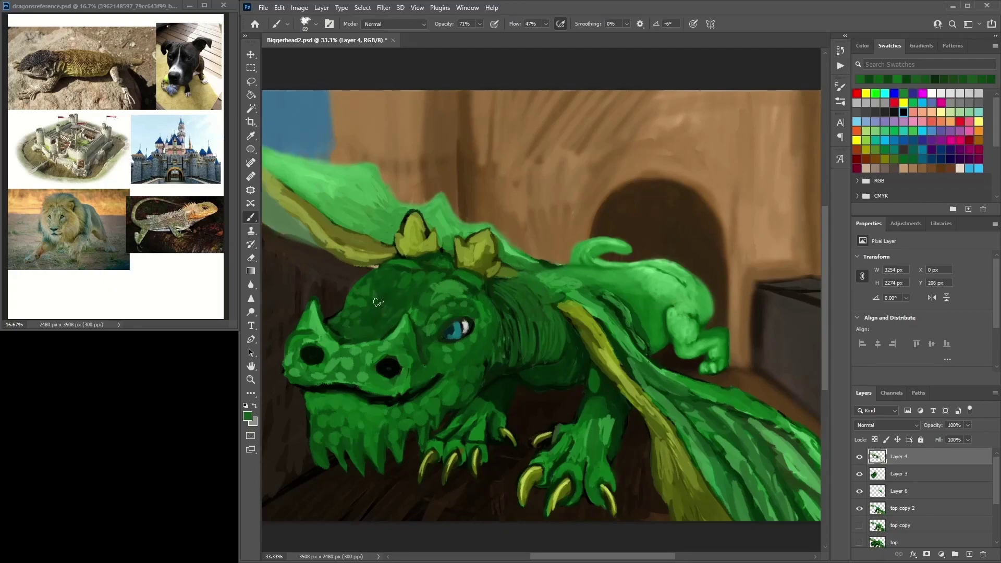
Repaint the dragon's lower jaw and cheek beneath the mouth corner with sampled greens, darkening the jaw's underside
alt+click(365, 365)
alt+click(430, 393)
alt+click(420, 404)
alt+click(462, 390)
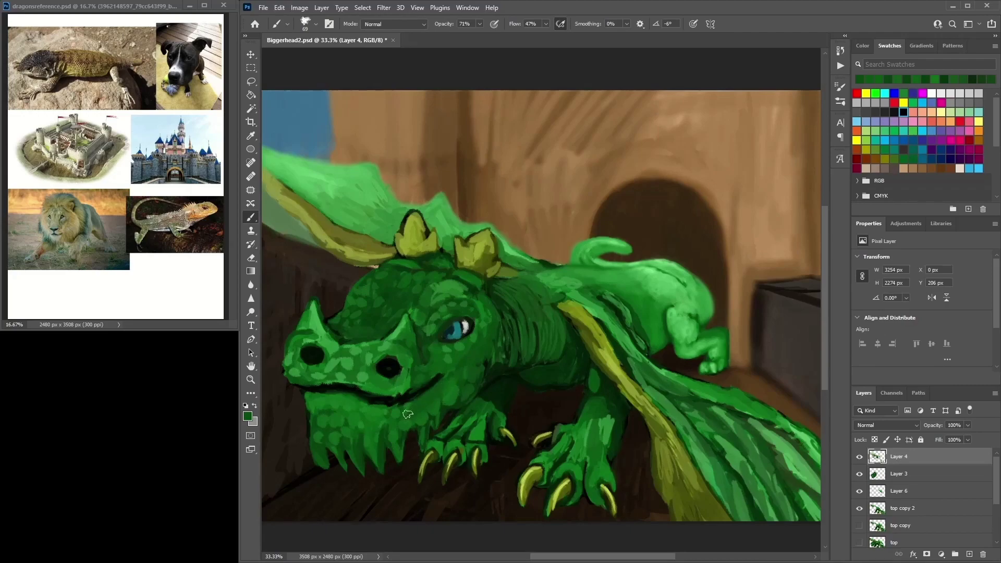
alt+click(458, 378)
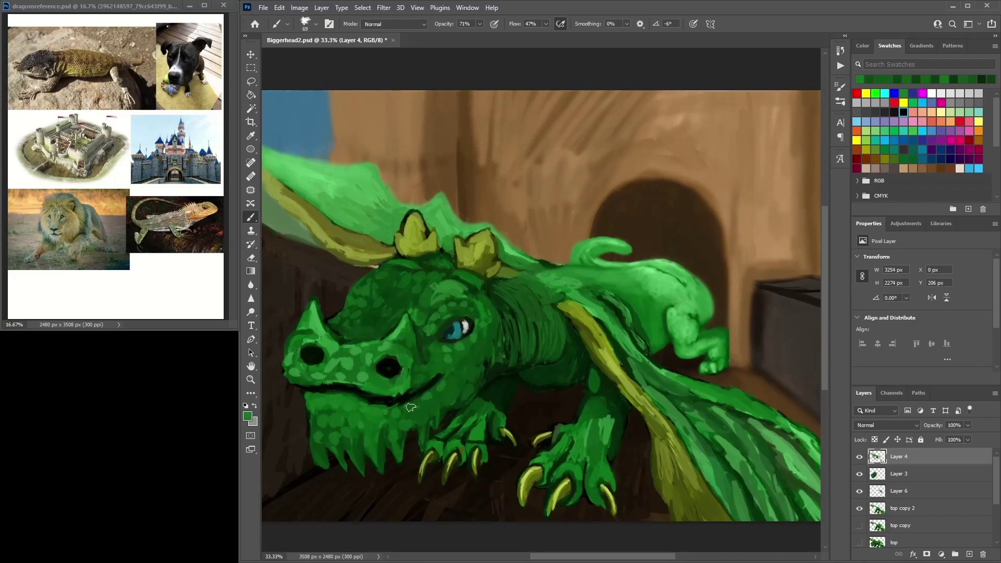
alt+click(452, 394)
alt+click(484, 399)
alt+click(506, 401)
alt+click(459, 401)
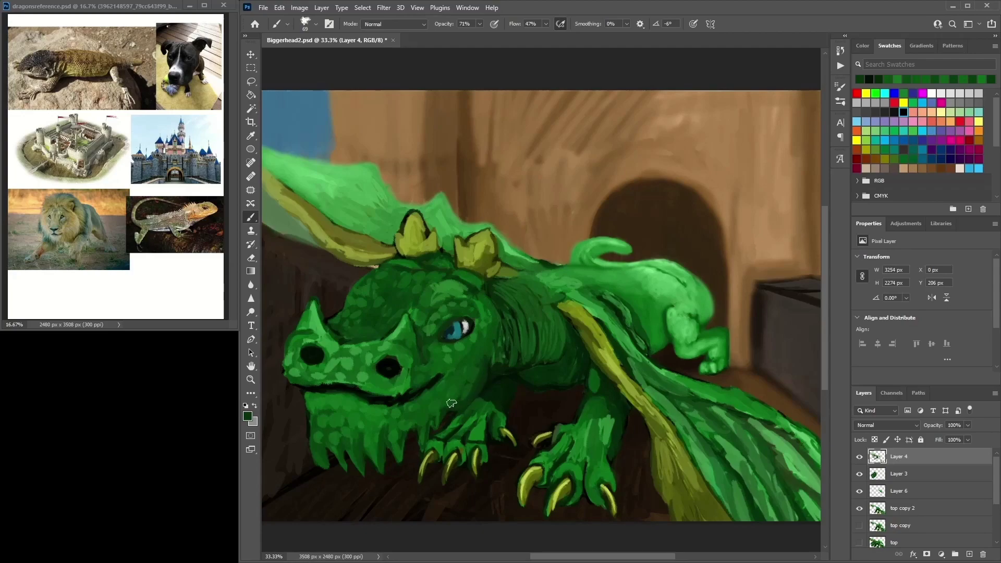
Blend the jaw into the neck and repaint the lower neck folds with sampled dark and mid greens
alt+click(493, 345)
alt+click(464, 400)
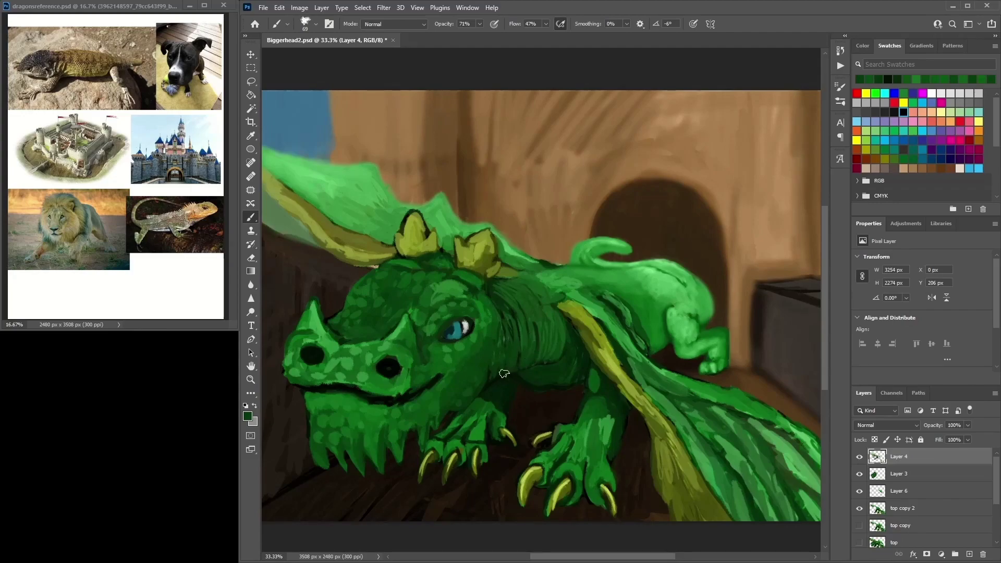
alt+click(498, 375)
alt+click(532, 363)
alt+click(542, 357)
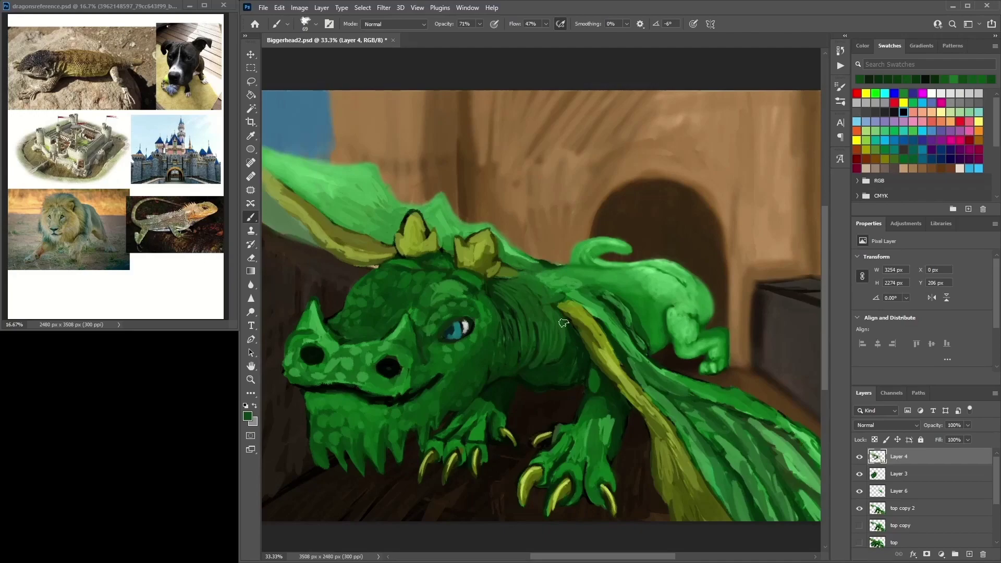
alt+click(518, 363)
alt+click(504, 368)
alt+click(514, 366)
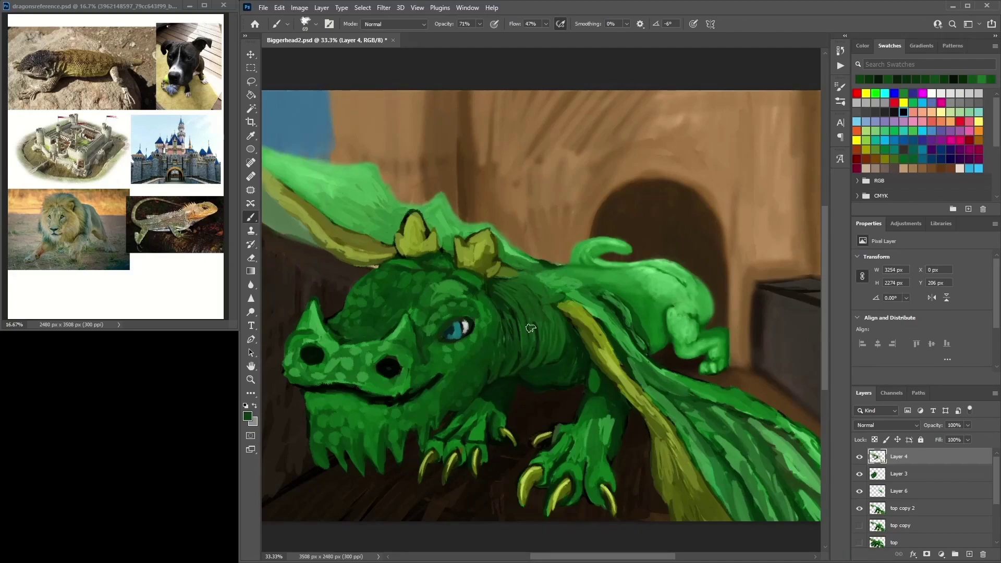
alt+click(472, 379)
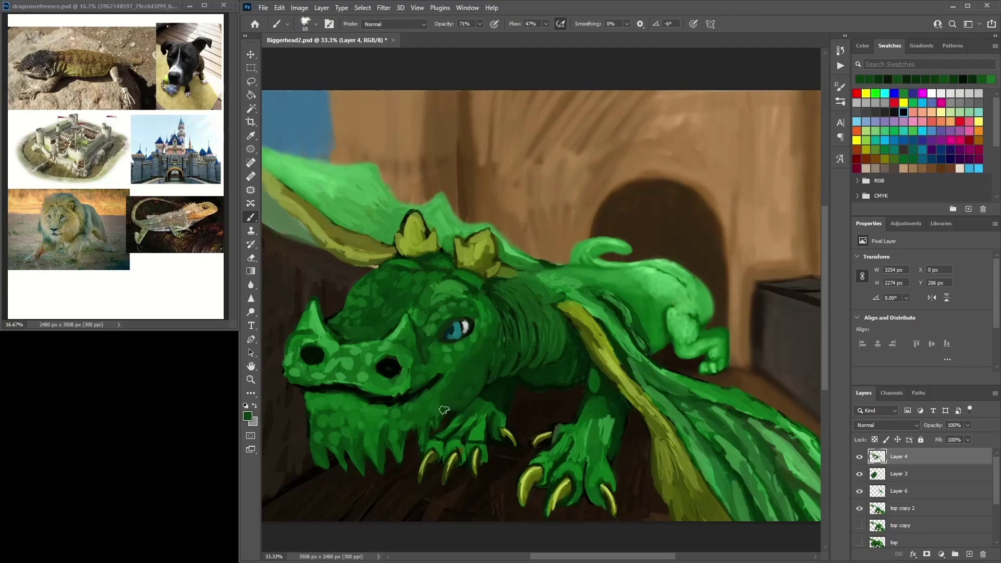
Shade the spiky beard under the dragon's chin with sampled greens, blending its scales
alt+click(399, 436)
alt+click(379, 443)
alt+click(400, 428)
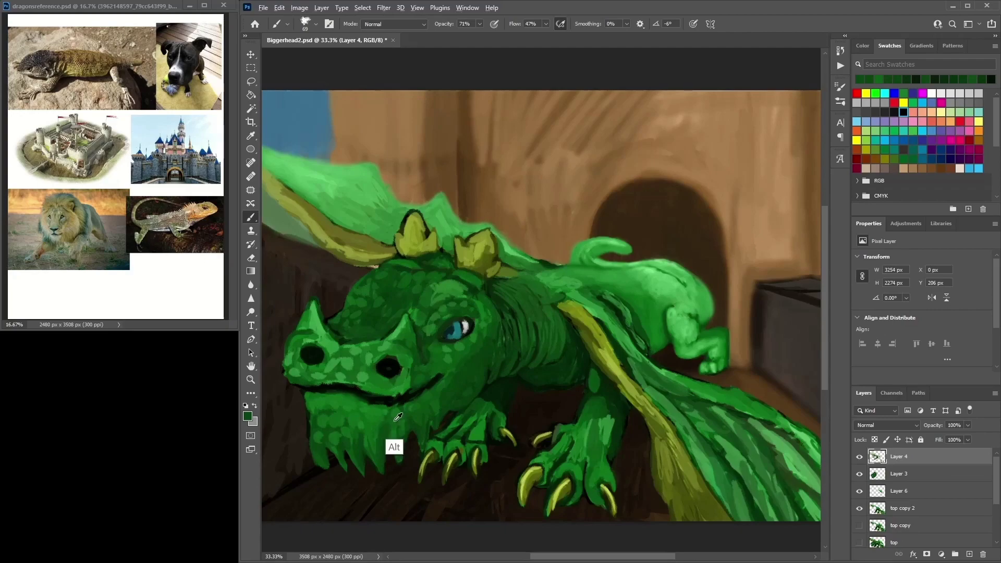
alt+click(381, 433)
drag(328, 441, 319, 449)
Soften the dragon's black mouth line by painting sampled greens along the lips
mouse_move(355, 385)
mouse_down()
mouse_move(417, 387)
mouse_move(436, 405)
mouse_move(420, 422)
mouse_up()
mouse_move(365, 405)
mouse_down()
mouse_move(414, 398)
mouse_move(361, 406)
mouse_move(313, 396)
mouse_move(334, 398)
mouse_move(338, 367)
mouse_move(340, 384)
mouse_move(311, 386)
mouse_move(291, 371)
mouse_move(294, 380)
mouse_move(338, 372)
mouse_move(329, 381)
mouse_move(361, 386)
mouse_move(393, 379)
mouse_move(344, 393)
mouse_move(357, 395)
mouse_move(311, 392)
mouse_move(367, 404)
mouse_move(421, 392)
mouse_move(412, 408)
mouse_move(379, 411)
mouse_move(428, 389)
mouse_up()
alt+click(348, 394)
alt+click(416, 391)
alt+click(404, 390)
alt+click(367, 407)
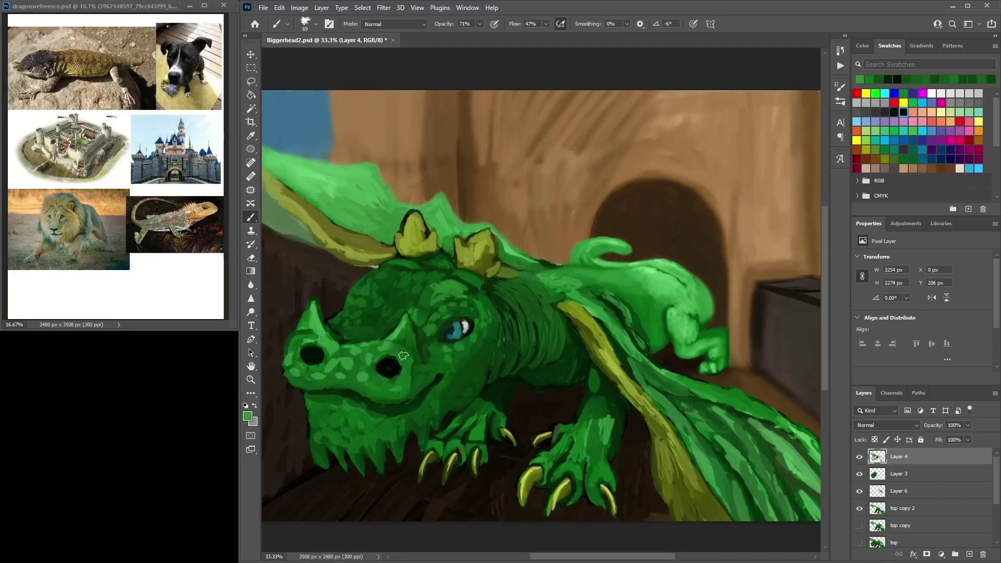
Repaint the snout around the nostrils and the outer end of the mouth with sampled greens
alt+click(313, 346)
drag(288, 361, 295, 373)
alt+click(298, 402)
alt+click(336, 391)
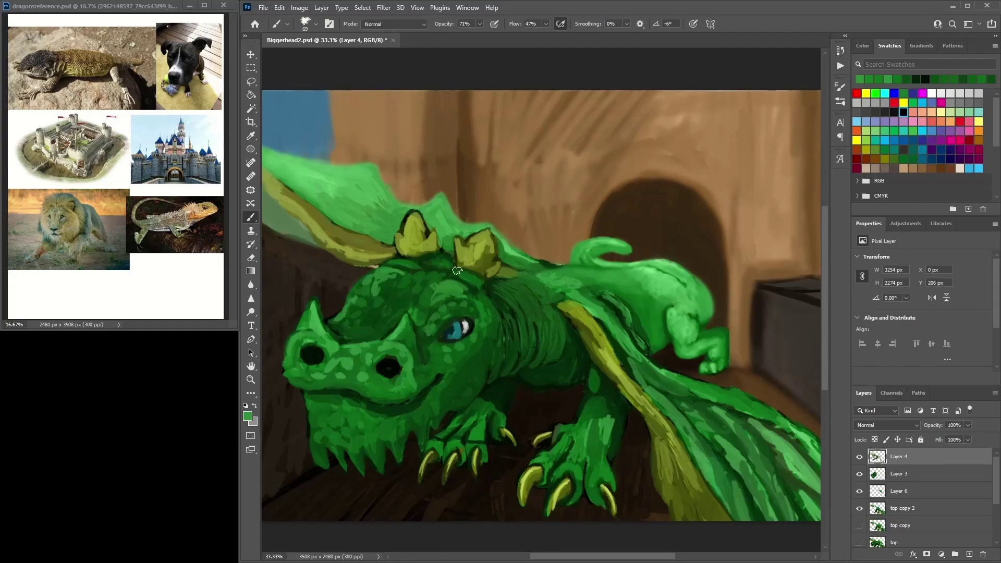
Paint sampled light and dark greens over the top of the dragon's head around the base of the horns
alt+click(444, 280)
alt+click(449, 277)
alt+click(439, 251)
alt+click(436, 256)
alt+click(426, 260)
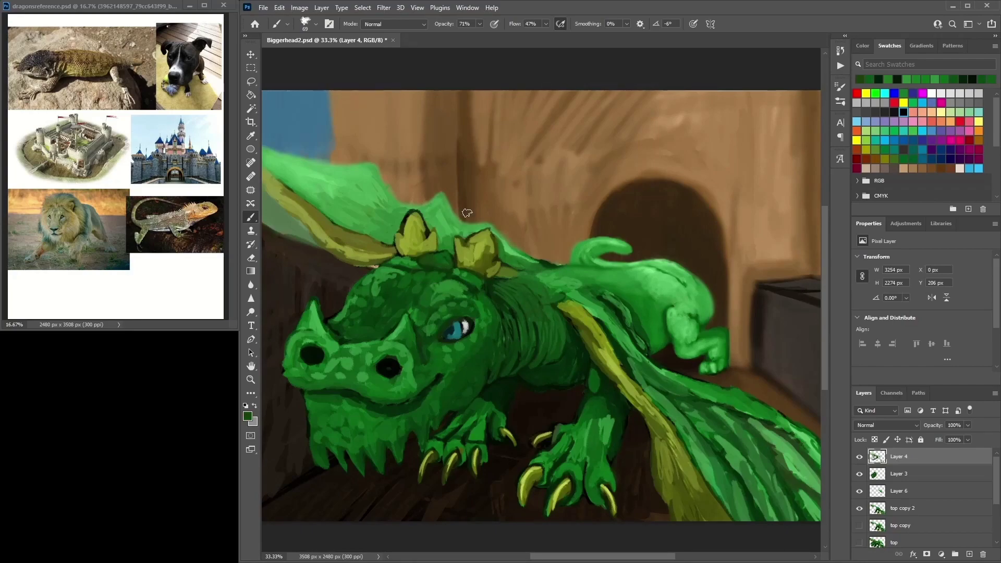
alt+click(436, 282)
alt+click(433, 257)
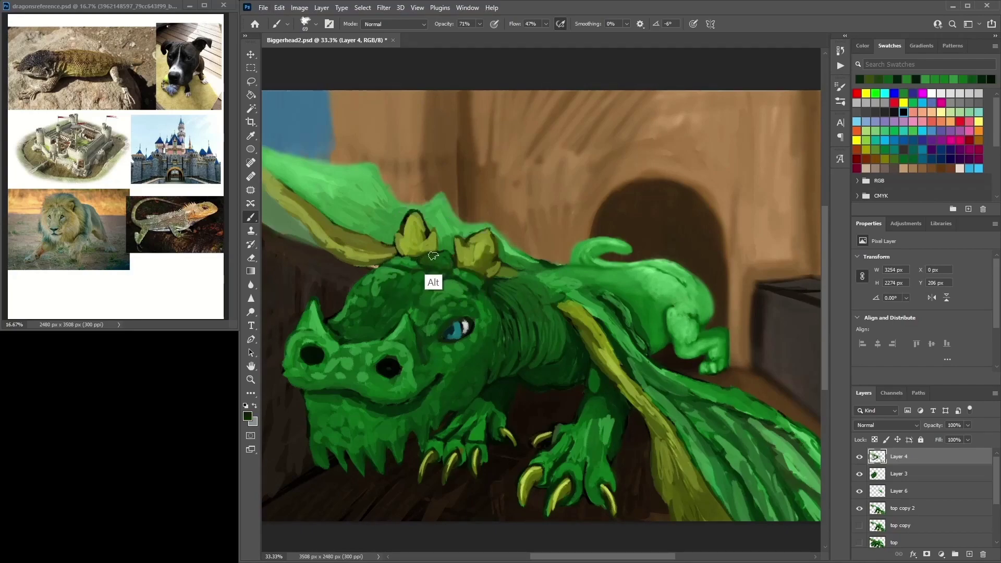
Touch up the base and edges of the yellow horn nearest the far wing with sampled olive and yellow tones
alt+click(417, 253)
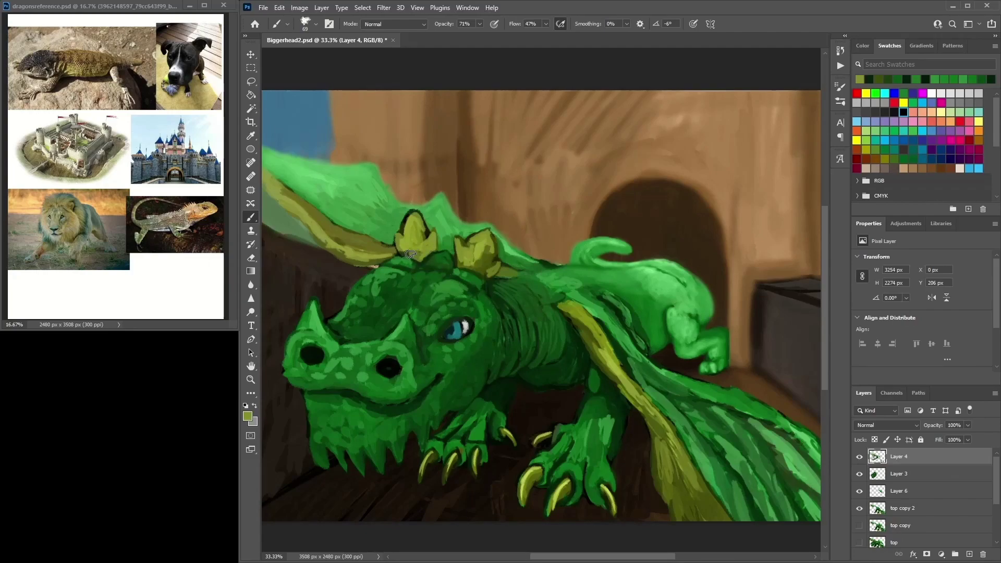
alt+click(413, 255)
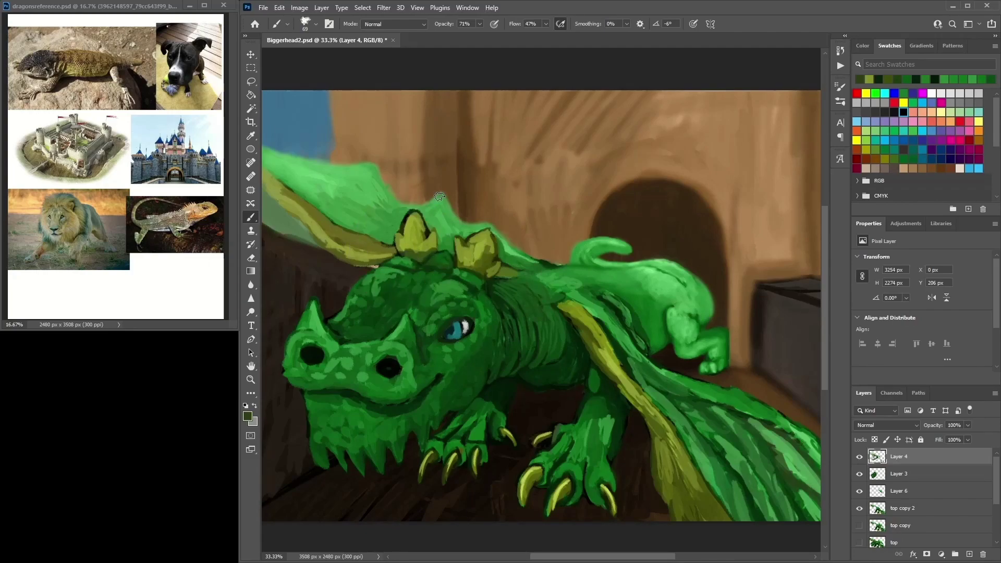
alt+click(430, 250)
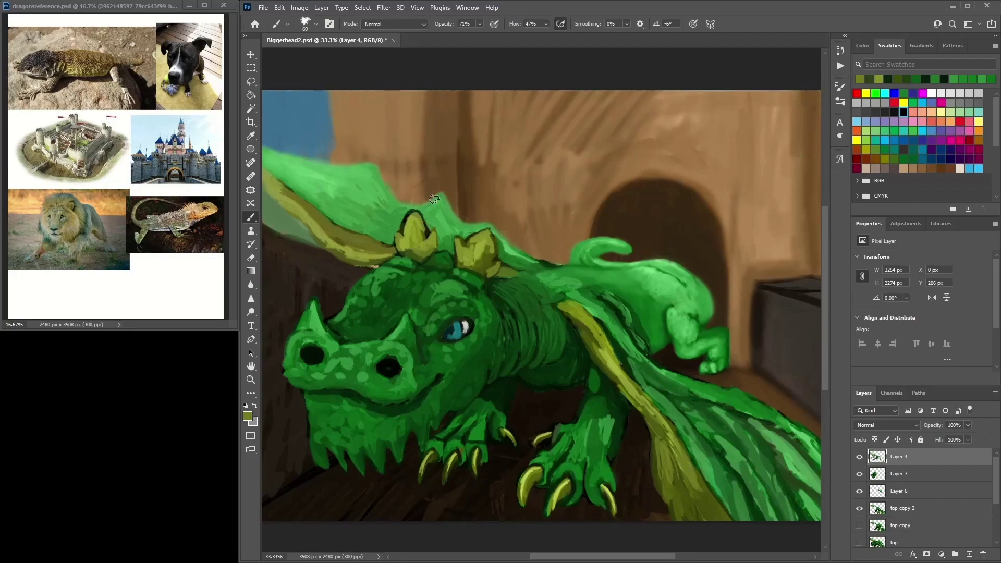
alt+click(428, 233)
alt+click(413, 230)
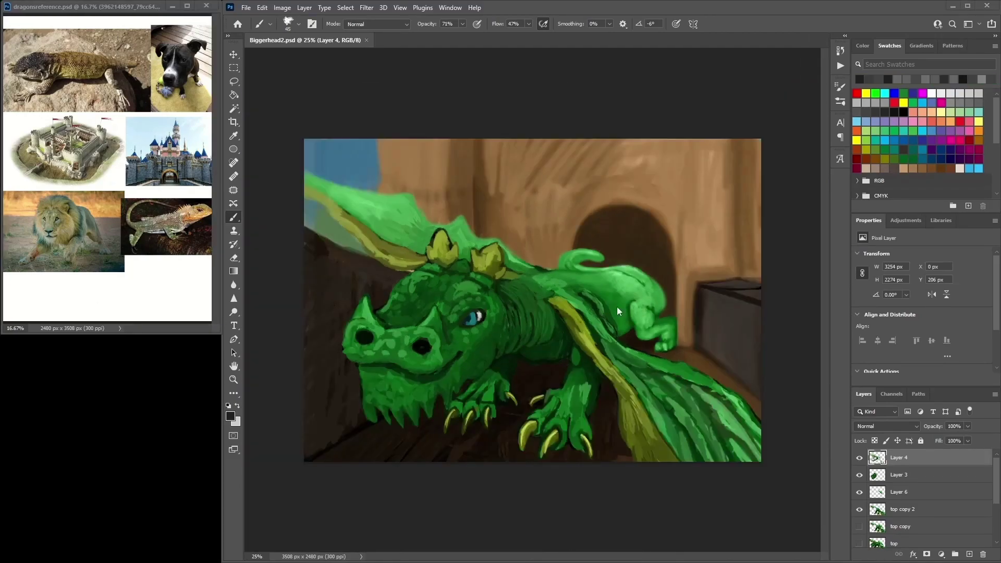
Switch the brush to a round pressure-size preset
click(288, 24)
scroll(296, 167, down, 2)
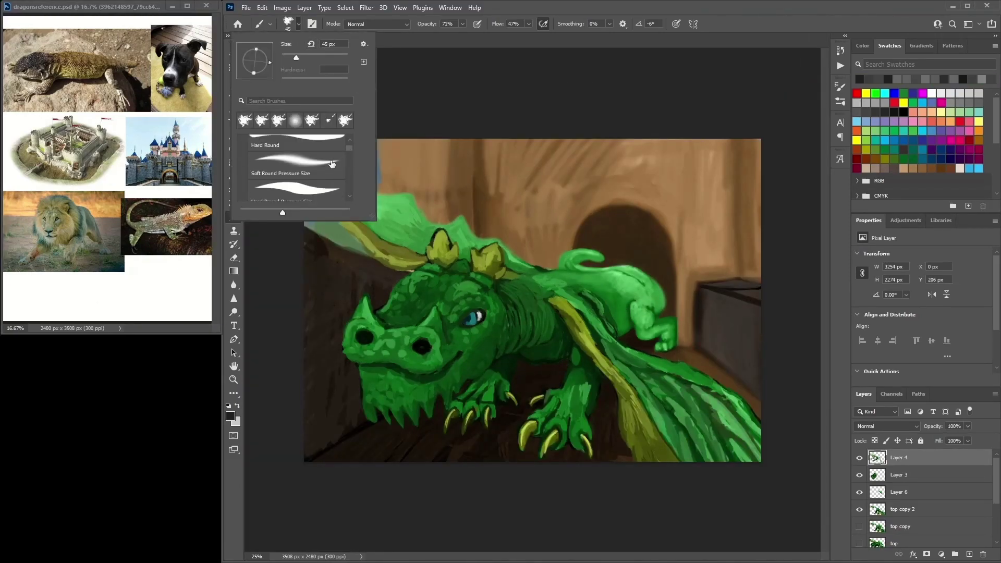
click(295, 185)
click(764, 288)
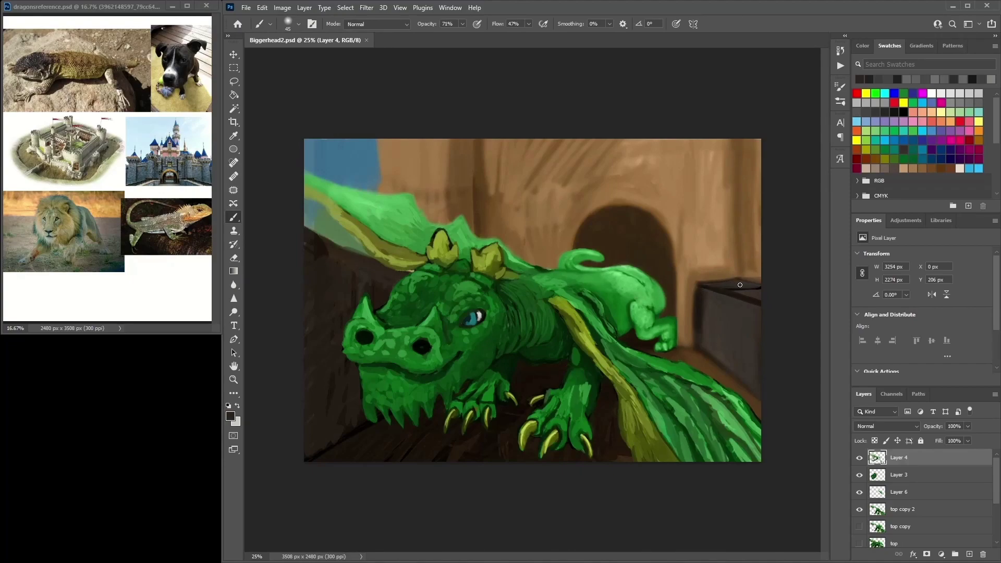
drag(719, 288, 731, 287)
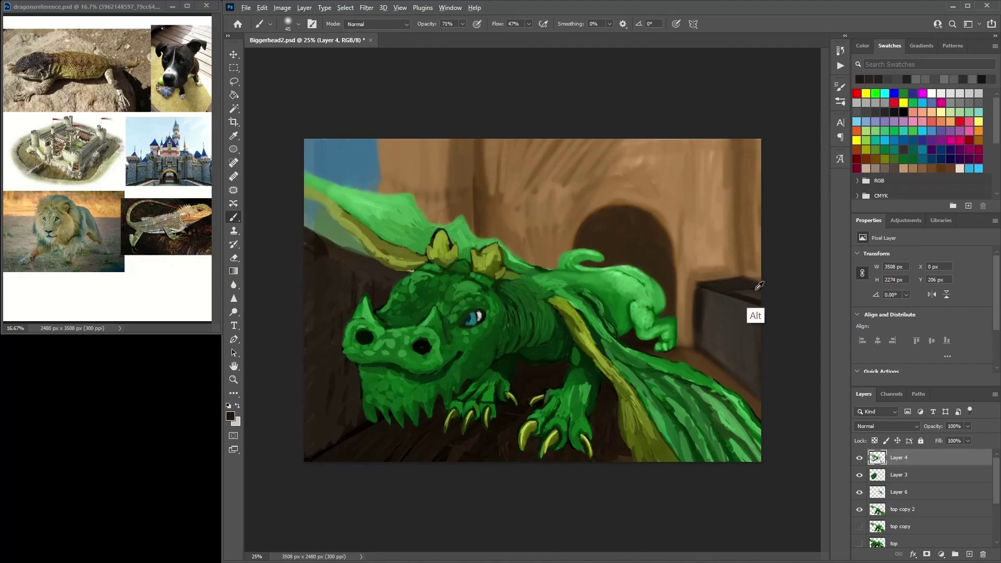
mouse_move(730, 308)
mouse_down()
mouse_move(708, 295)
mouse_move(705, 313)
mouse_move(706, 291)
mouse_move(713, 327)
mouse_move(701, 342)
mouse_move(726, 361)
mouse_move(721, 297)
mouse_move(737, 297)
mouse_move(721, 321)
mouse_up()
key(ctrl+z)
key(ctrl+z)
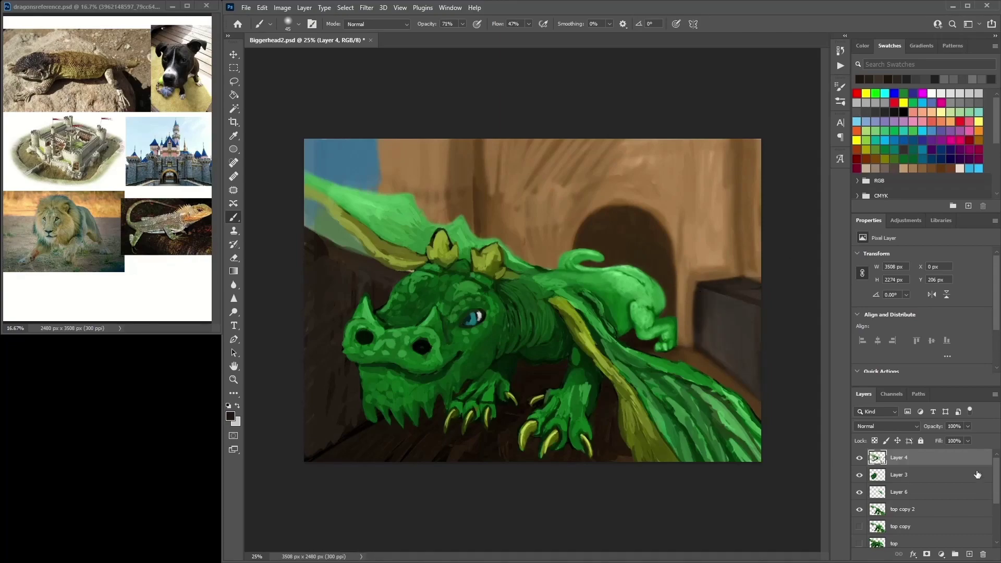
On Layer 5, repaint the edges of the dark stone block and the adjoining wall with sampled browns
scroll(997, 492, down, 2)
click(873, 513)
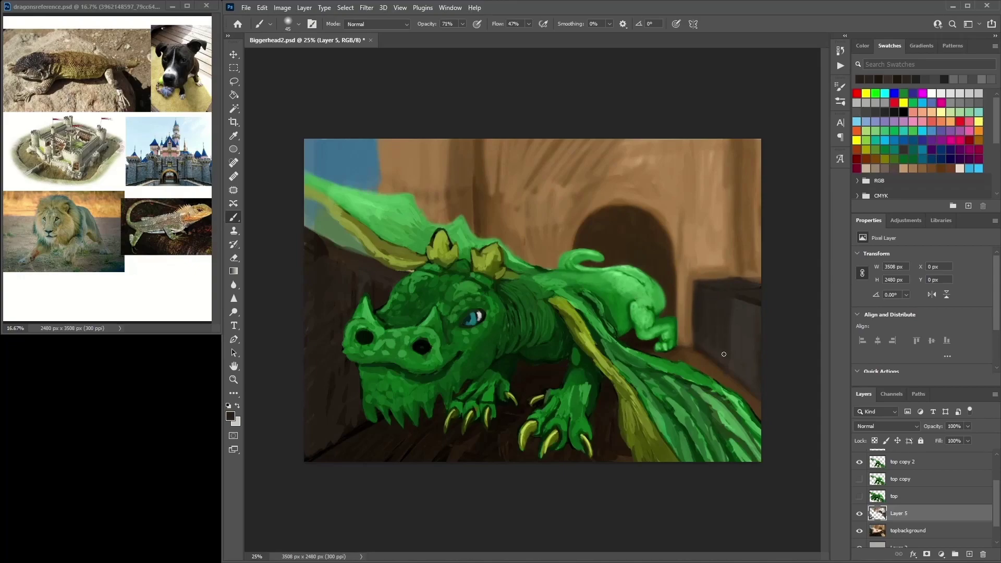
alt+click(733, 386)
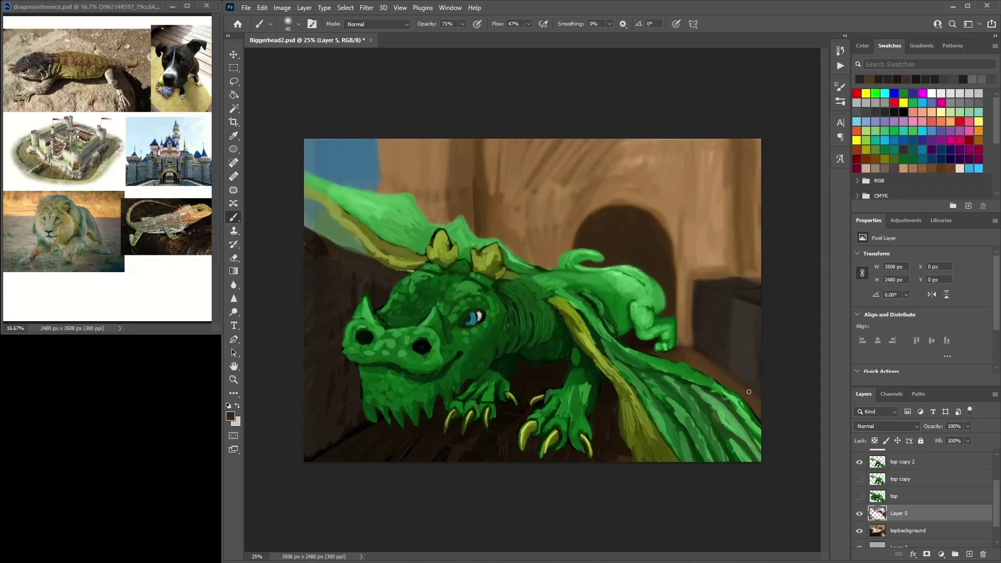
alt+click(689, 288)
mouse_move(681, 321)
mouse_down()
mouse_move(680, 277)
mouse_move(687, 313)
mouse_move(701, 250)
mouse_move(727, 253)
mouse_up()
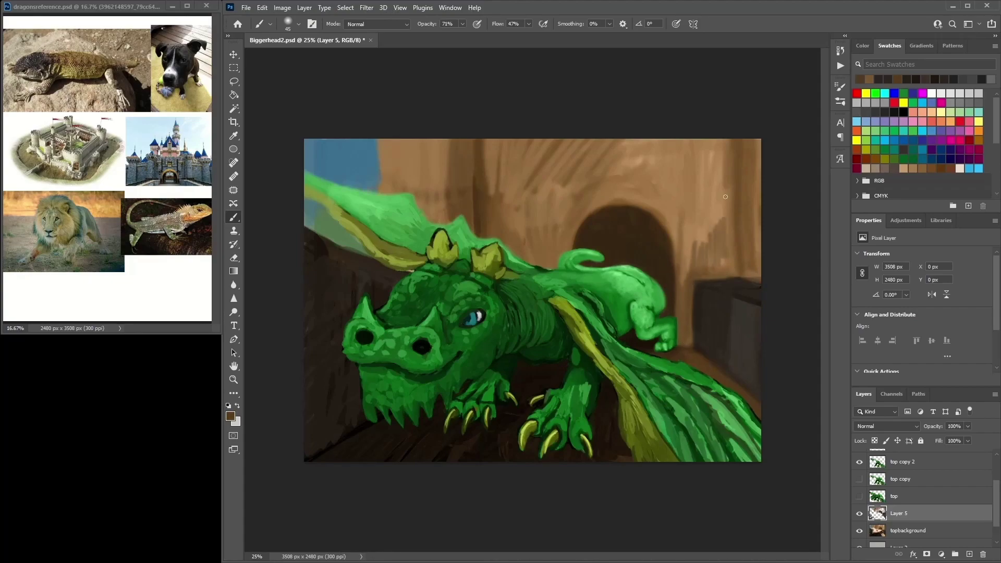
Set the brush size to 77 px and paint sampled tans and browns over the castle wall and its dark vertical seam
right_click(727, 253)
key(Return)
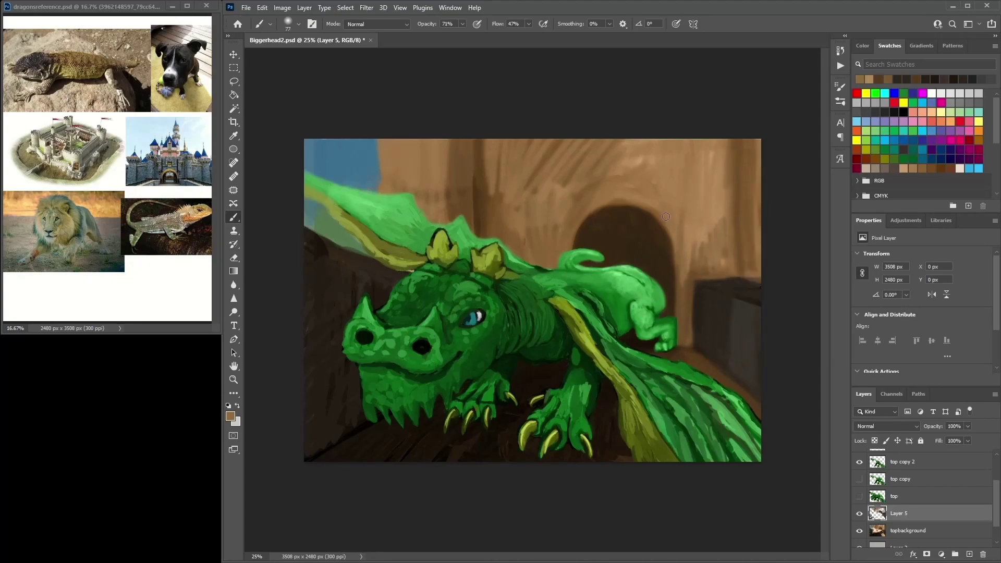
mouse_move(678, 227)
mouse_down()
mouse_move(722, 222)
mouse_move(712, 171)
mouse_move(709, 189)
mouse_move(723, 194)
mouse_move(718, 151)
mouse_move(683, 149)
mouse_move(667, 190)
mouse_move(631, 180)
mouse_move(569, 201)
mouse_move(452, 139)
mouse_move(457, 198)
mouse_move(409, 181)
mouse_move(457, 205)
mouse_move(437, 190)
mouse_move(457, 224)
mouse_move(426, 178)
mouse_move(396, 167)
mouse_move(384, 187)
mouse_move(390, 149)
mouse_move(390, 180)
mouse_move(422, 211)
mouse_up()
alt+click(448, 209)
alt+click(492, 144)
mouse_move(492, 143)
mouse_down()
mouse_move(487, 201)
mouse_move(482, 157)
mouse_up()
mouse_move(571, 216)
mouse_down()
mouse_move(563, 245)
mouse_move(516, 245)
mouse_move(509, 230)
mouse_up()
alt+click(699, 223)
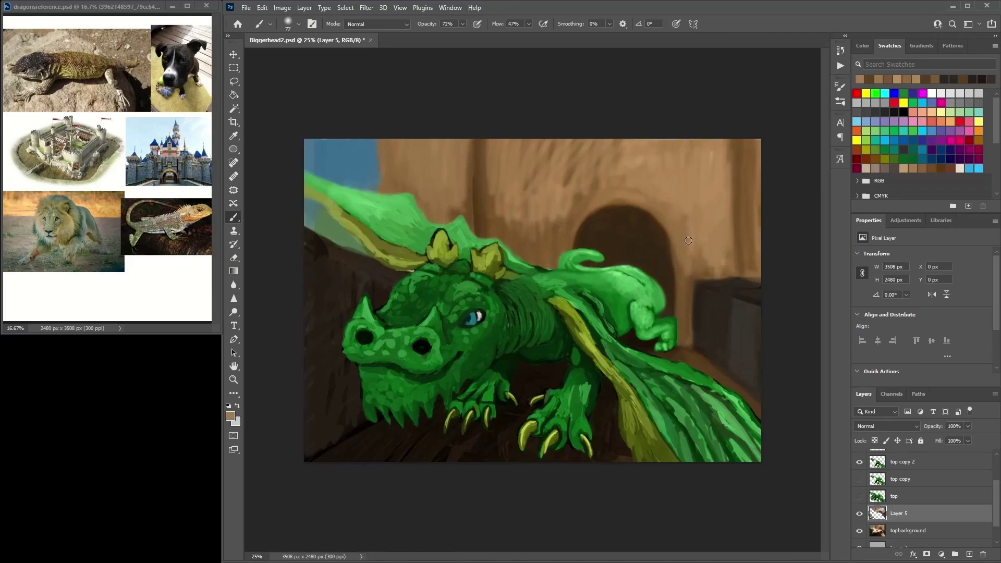
Repaint the castle wall above the stone block with vertical strokes of sampled browns
drag(751, 127, 758, 277)
alt+click(759, 284)
alt+click(768, 275)
alt+click(737, 237)
drag(727, 241, 728, 163)
alt+click(680, 236)
alt+click(694, 304)
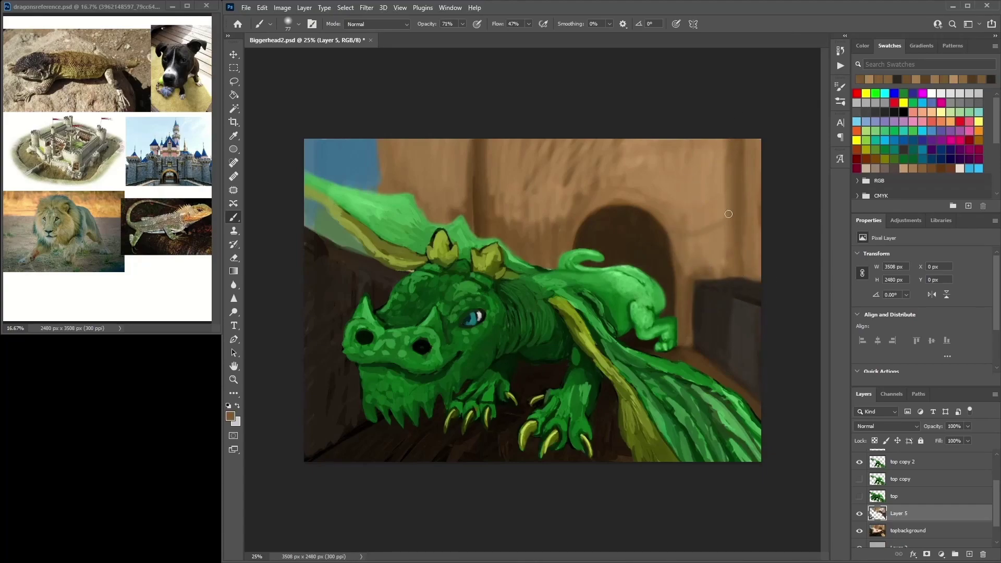
Paint curved rows and vertical joints of brickwork across the castle wall with sampled browns
mouse_move(709, 255)
mouse_down()
mouse_move(705, 141)
mouse_move(678, 230)
mouse_up()
mouse_move(723, 159)
mouse_down()
mouse_move(651, 151)
mouse_move(551, 161)
mouse_move(537, 222)
mouse_up()
drag(701, 156, 490, 155)
drag(674, 192, 492, 187)
alt+click(552, 200)
alt+click(464, 208)
drag(444, 139, 444, 188)
alt+click(470, 209)
alt+click(438, 194)
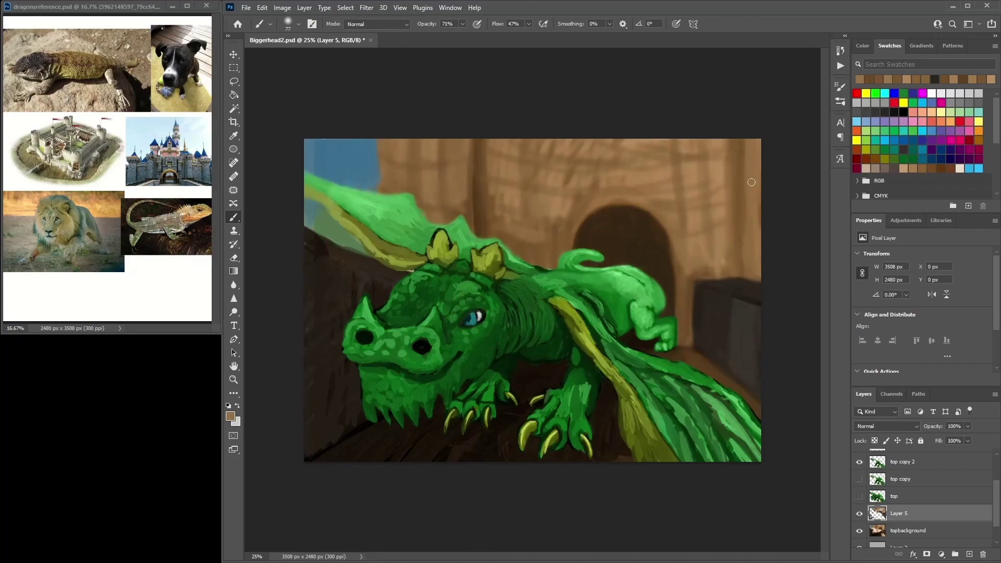
Touch up the wall above the stone block and around the top of the archway with sampled browns
alt+click(745, 161)
alt+click(746, 189)
alt+click(770, 155)
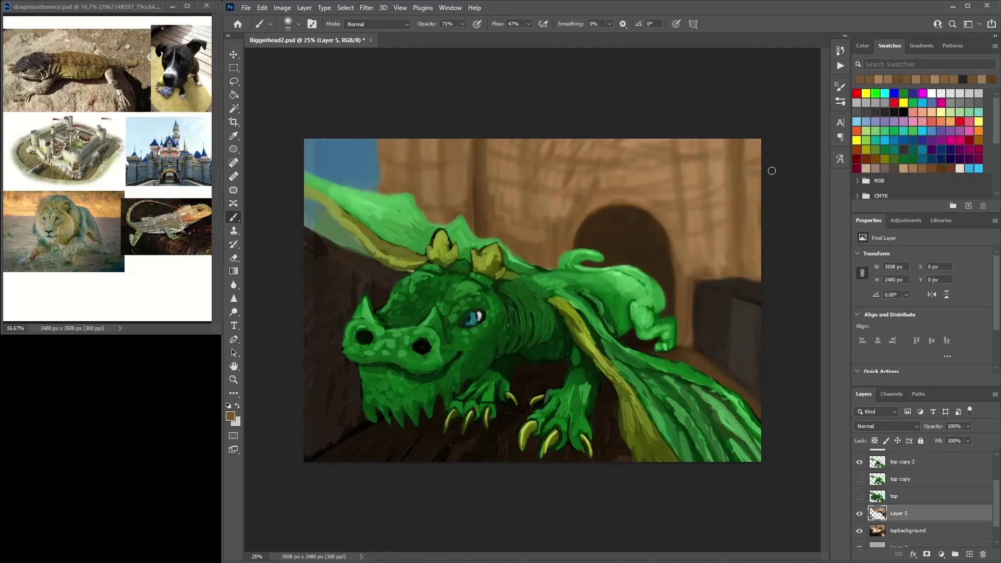
alt+click(739, 271)
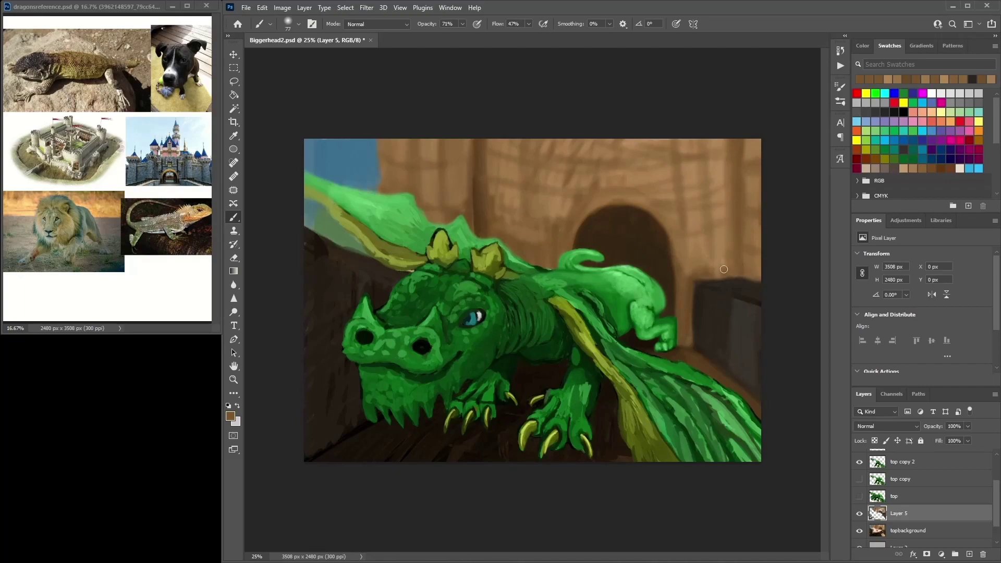
alt+click(694, 267)
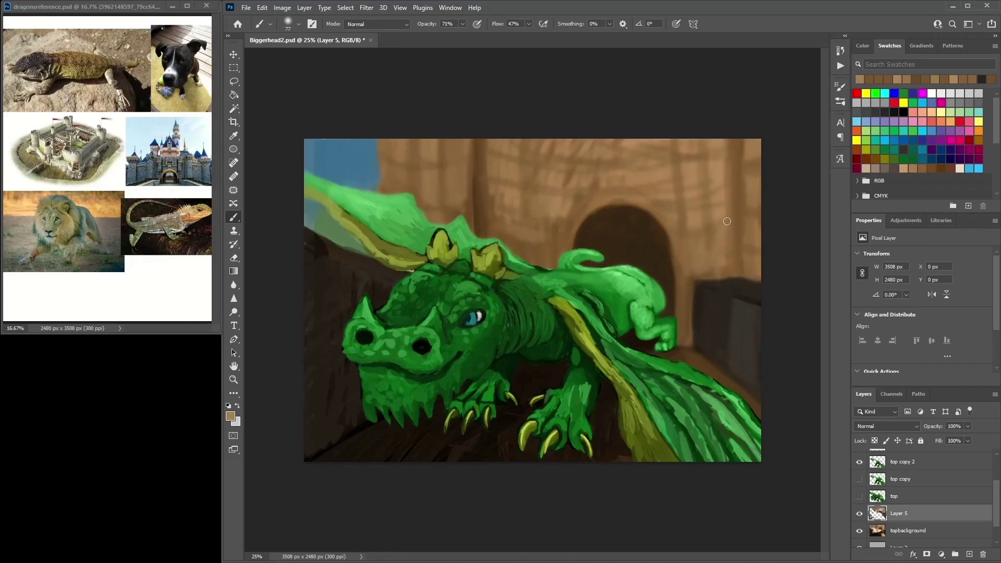
drag(625, 201, 573, 203)
Check what top copy 2 and Layer 5 contain by toggling their visibility, and try erasing a spot near the tail's base
click(901, 462)
scroll(901, 469, up, 3)
click(859, 510)
click(860, 509)
key(e)
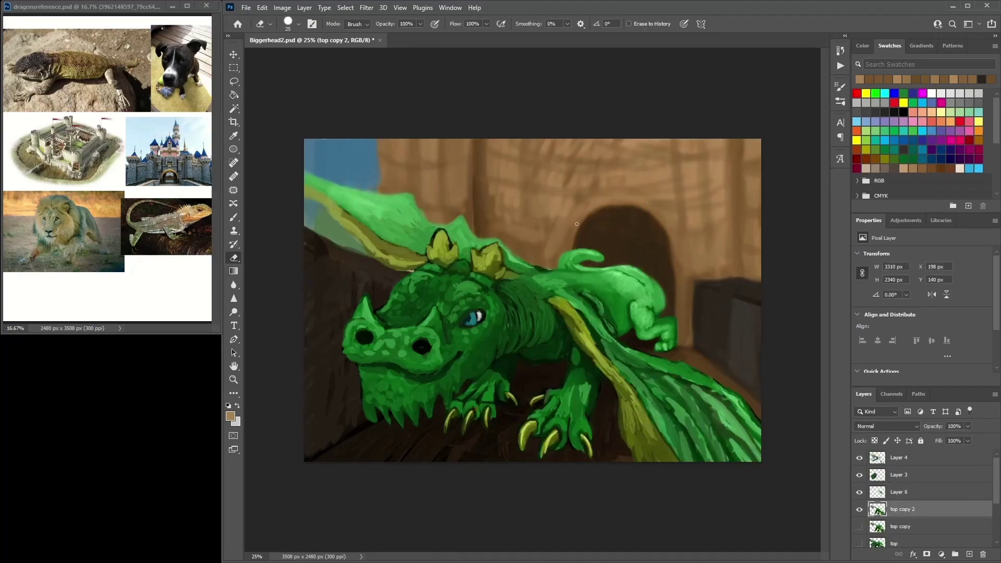
click(859, 509)
click(859, 509)
scroll(886, 495, down, 2)
click(886, 526)
click(860, 526)
click(860, 527)
mouse_move(554, 270)
mouse_down()
mouse_move(548, 251)
mouse_move(548, 263)
mouse_up()
Examine the layers around the dragon's back and far wing by toggling their visibility one at a time
click(234, 217)
click(859, 475)
click(859, 475)
click(901, 474)
click(234, 258)
key(ctrl+plus)
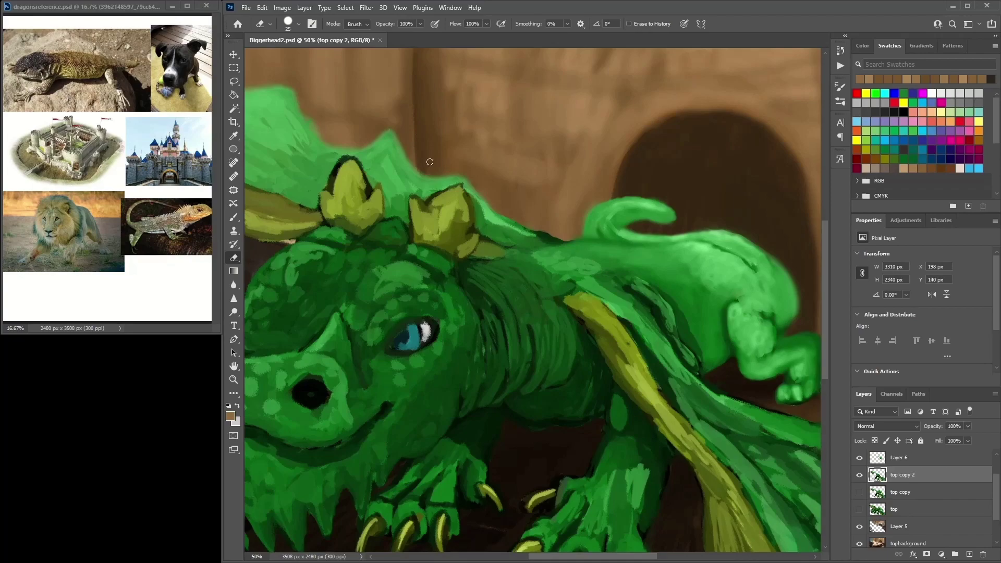
click(859, 476)
click(860, 476)
key(alt+bracketright)
key(alt+bracketright)
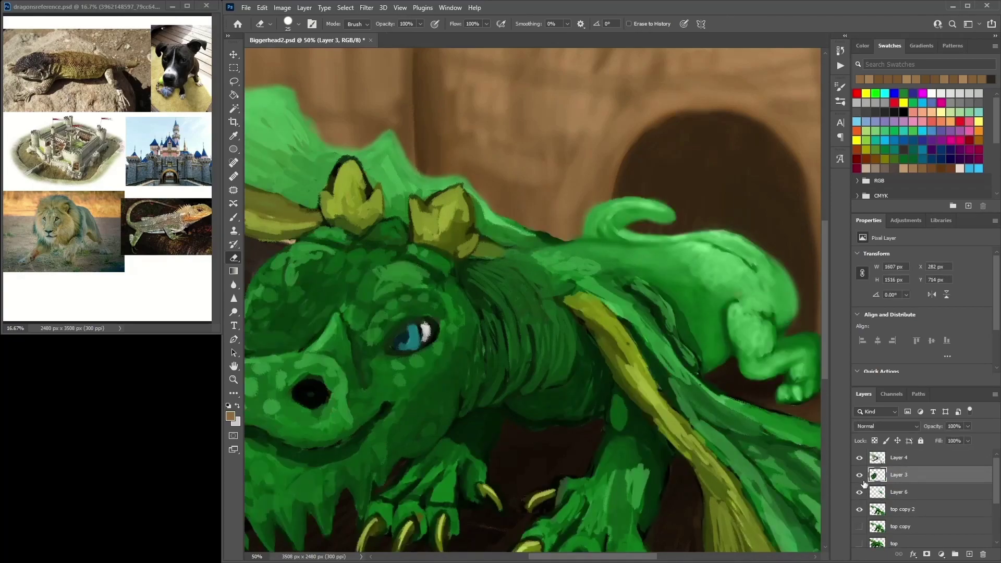
key(alt+bracketright)
click(859, 475)
click(859, 475)
key(alt+bracketleft)
key(alt+bracketleft)
key(alt+bracketleft)
key(ctrl+comma)
key(ctrl+comma)
key(alt+bracketleft)
key(alt+bracketleft)
key(alt+bracketleft)
key(ctrl+comma)
key(ctrl+comma)
On Layer 5, touch up the castle wall between the far wing and the archway with sampled browns
key(b)
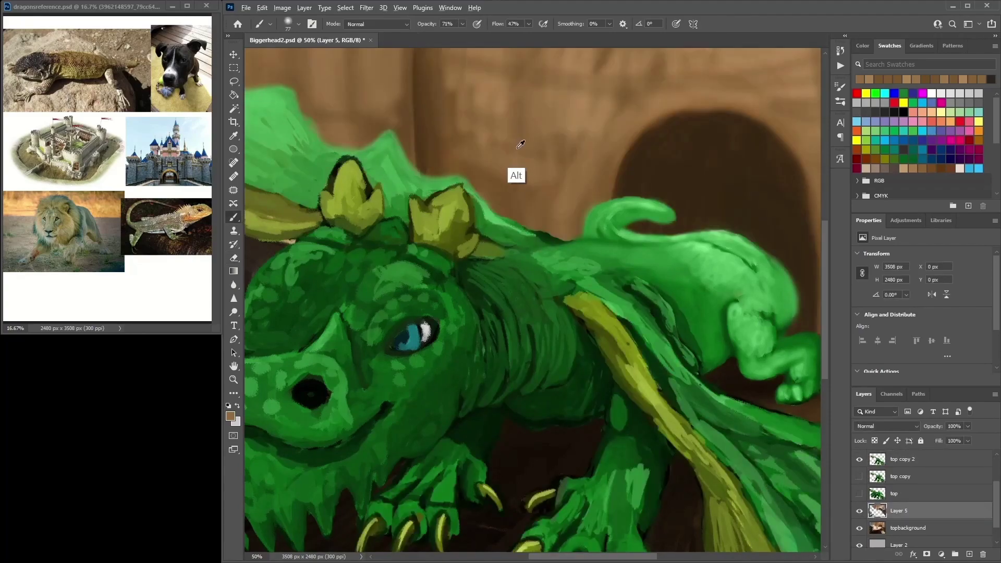
alt+click(570, 146)
alt+click(493, 207)
key(ctrl+minus)
key(ctrl+minus)
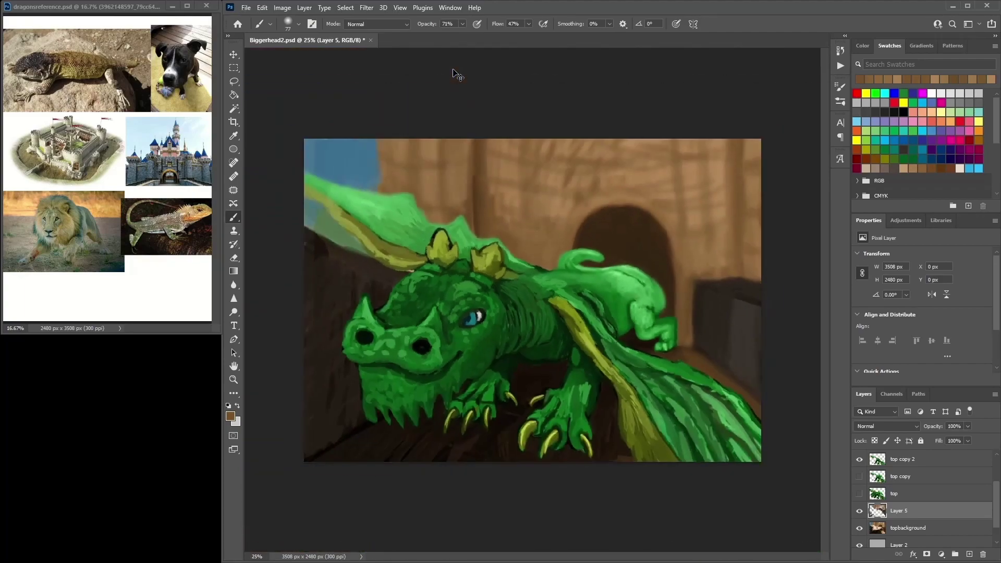
Retouch the floor and the strip of wall between the dragon's hind foot and the stone block with sampled colors
alt+click(706, 340)
alt+click(681, 348)
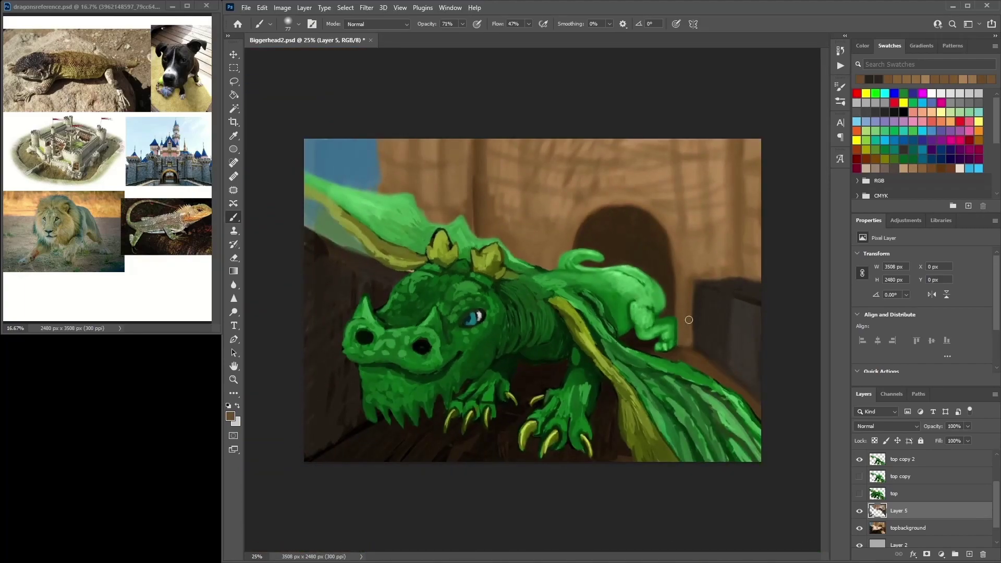
alt+click(701, 282)
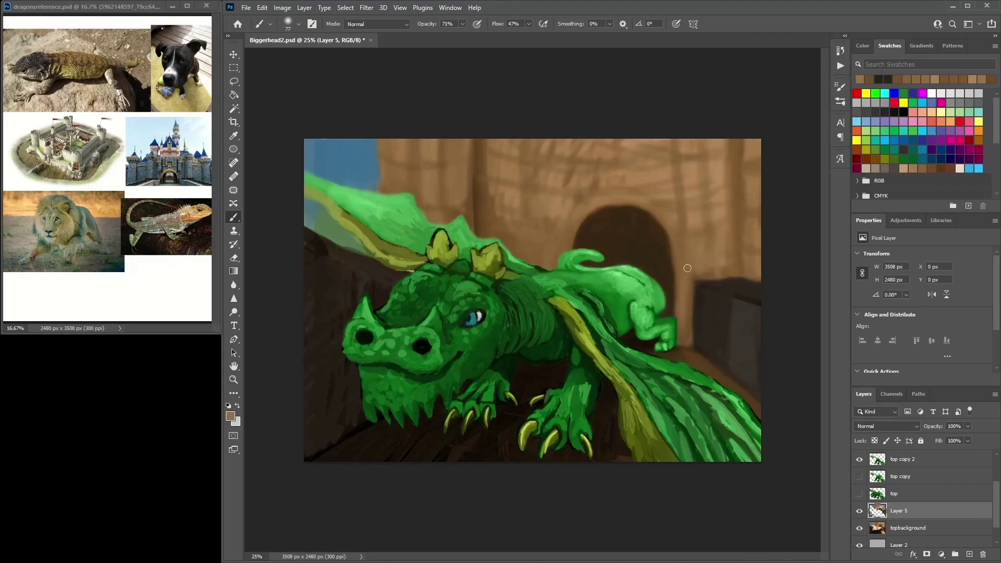
On Layer 4, repaint the outer edge of the dragon's hind leg with a sampled green and a 15 px brush
scroll(900, 467, up, 3)
click(897, 458)
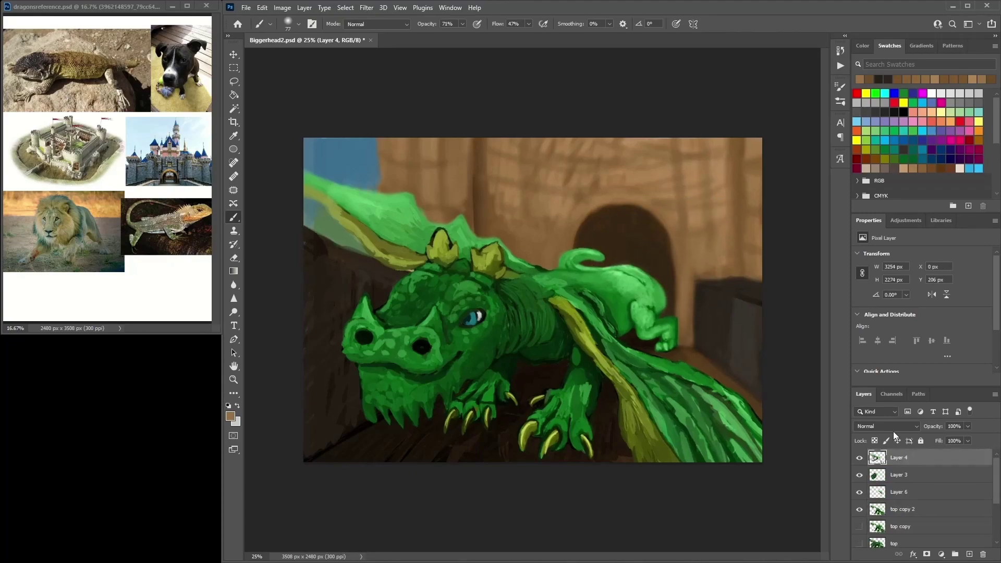
key(ctrl+plus)
key(ctrl+plus)
scroll(713, 266, down, 3)
scroll(713, 266, right, 5)
key(ctrl+plus)
right_click(579, 141)
key(Return)
alt+click(537, 135)
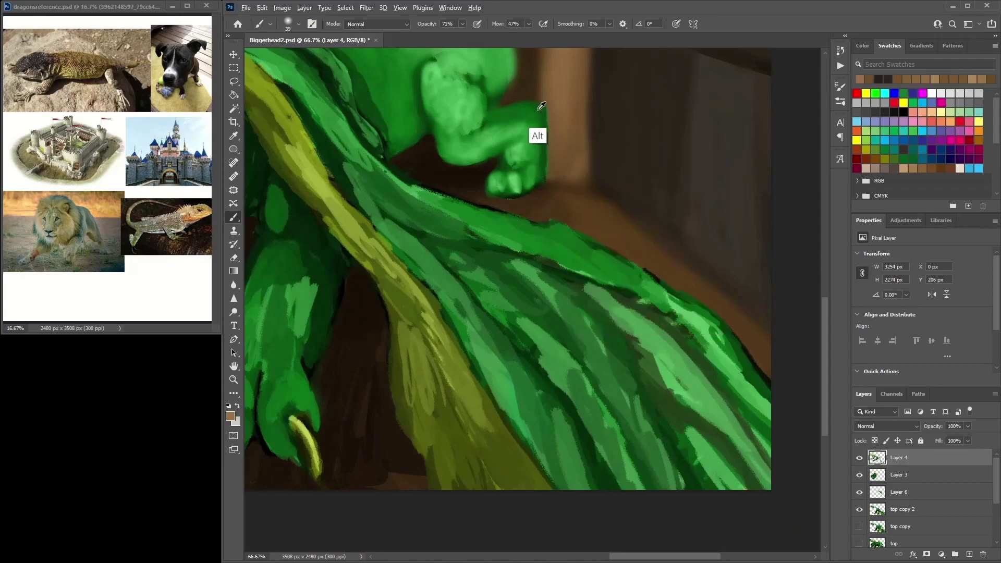
right_click(563, 110)
key(Return)
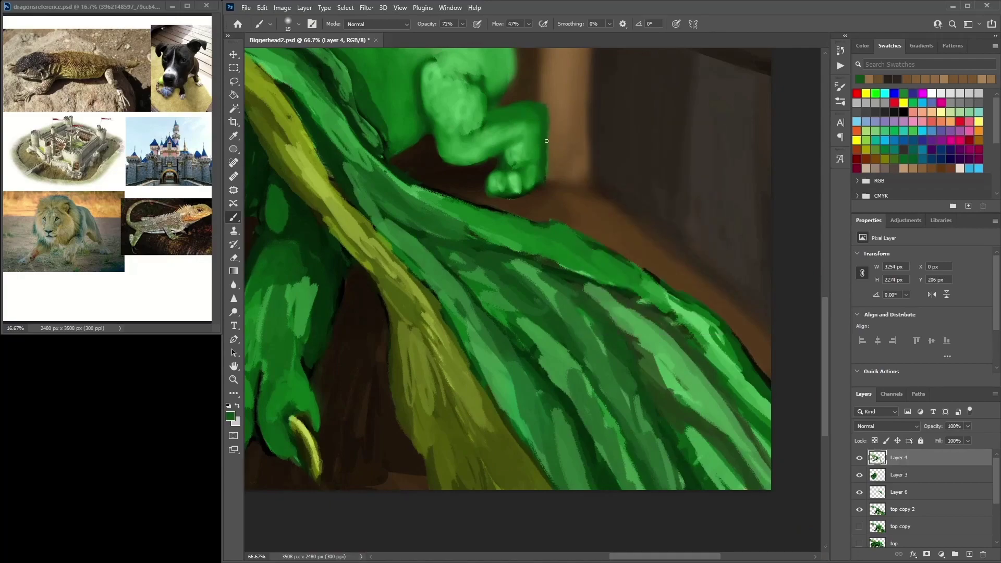
Define the toes of the dragon's hind foot with sampled dark and light greens
alt+click(514, 197)
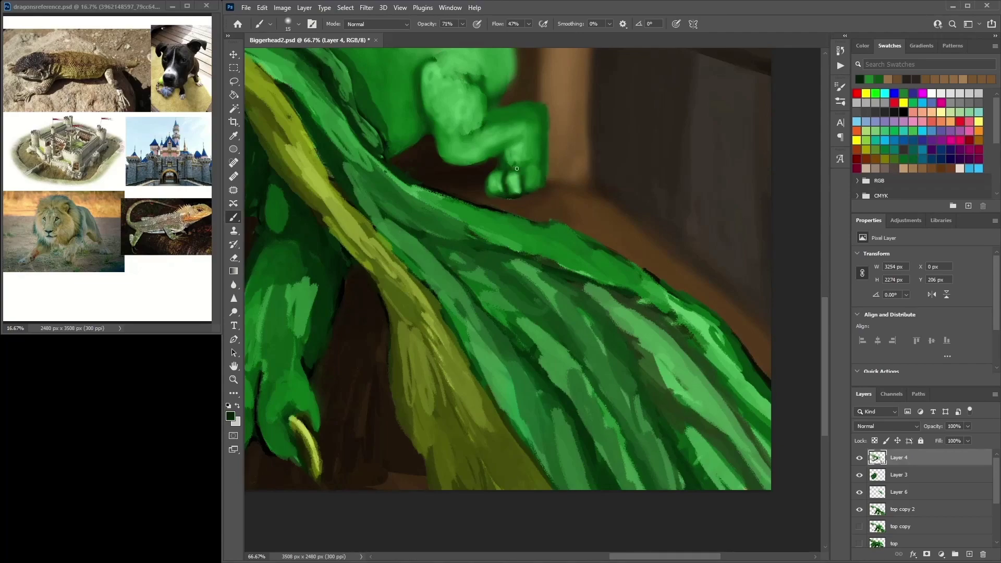
alt+click(494, 198)
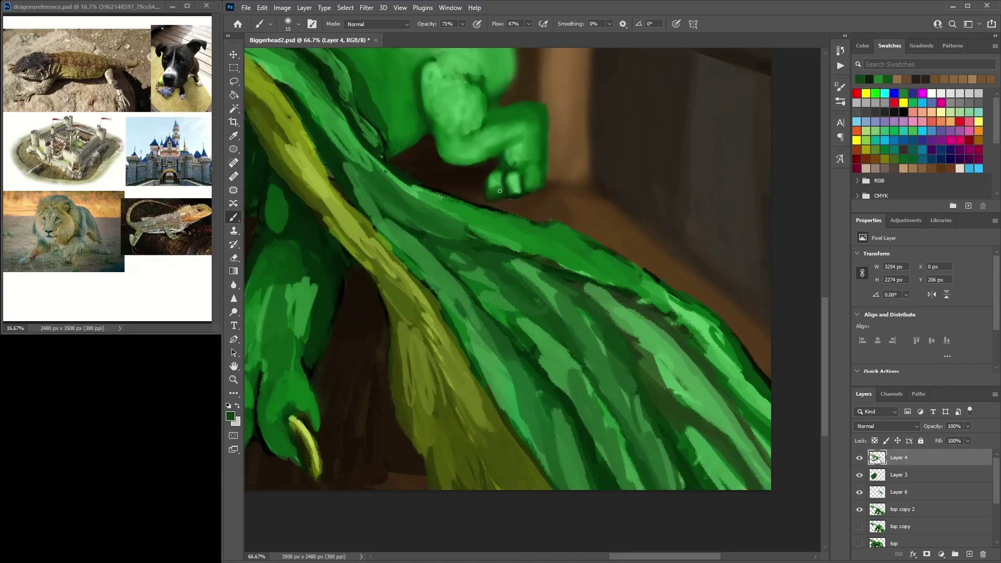
alt+click(511, 181)
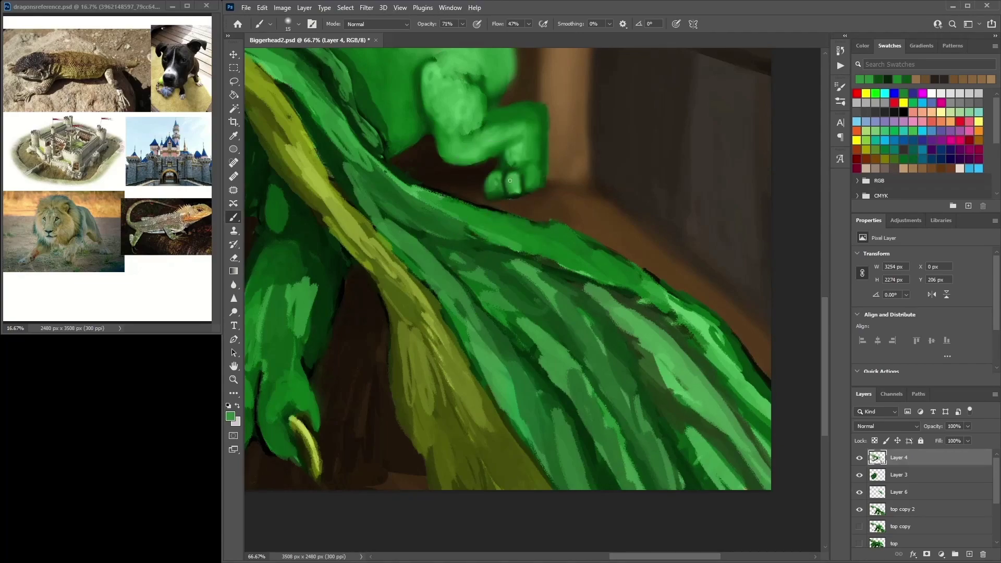
alt+click(504, 182)
alt+click(504, 185)
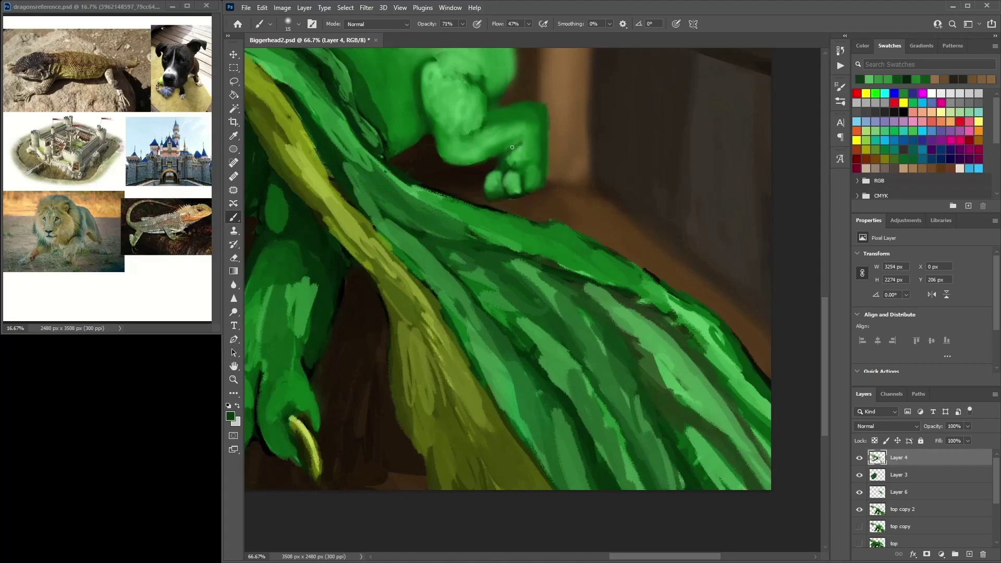
Try to erase around the underside of the hind foot on Layer 6 and top copy 2
click(863, 515)
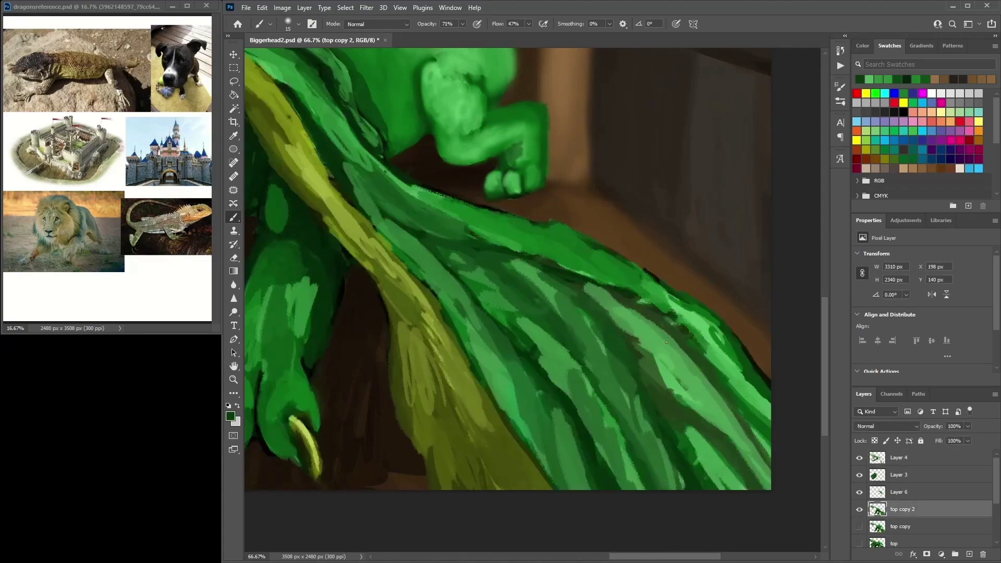
click(860, 495)
key(e)
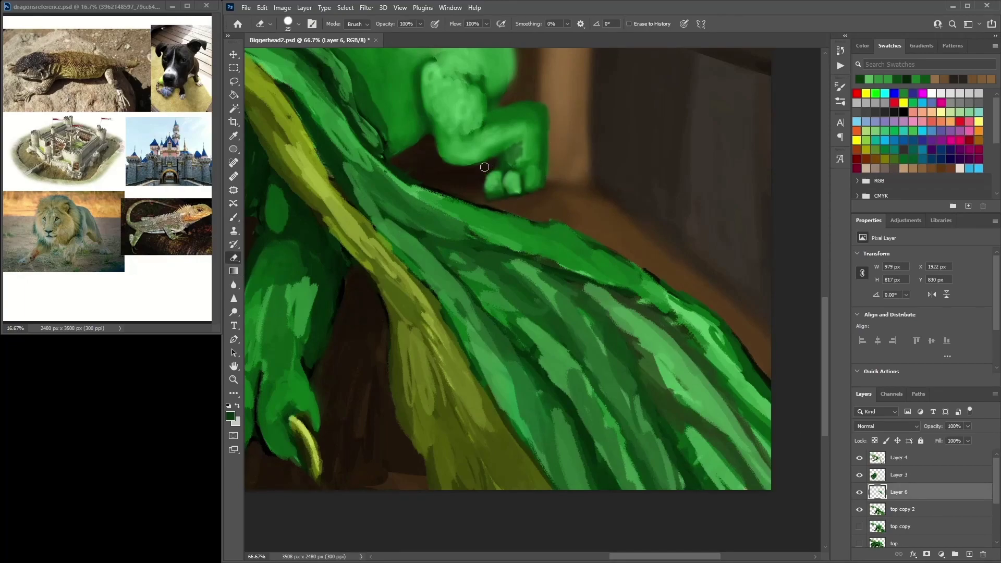
click(905, 509)
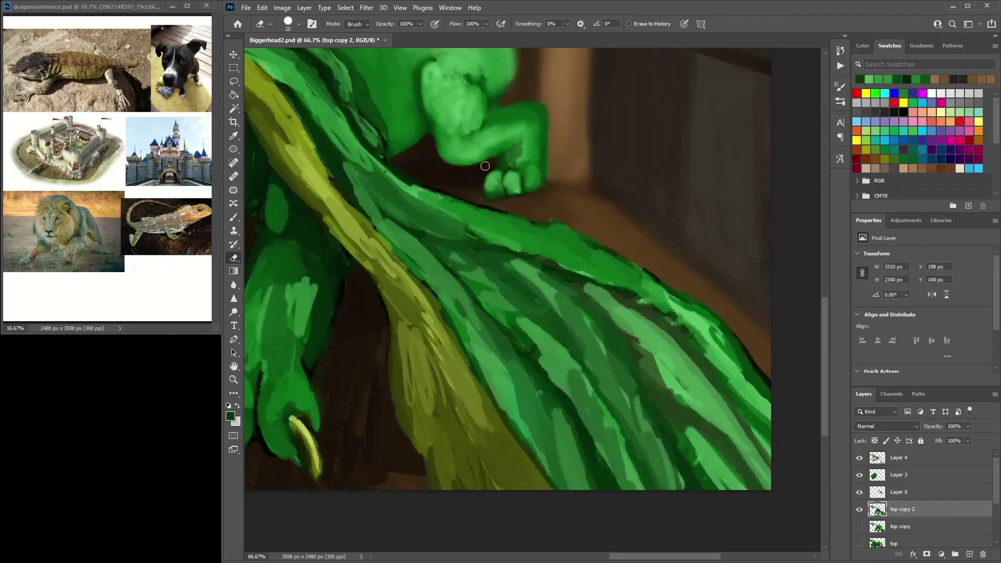
On Layer 4, shade the ankle of the dragon's hind foot with sampled mid and dark greens
click(907, 458)
key(b)
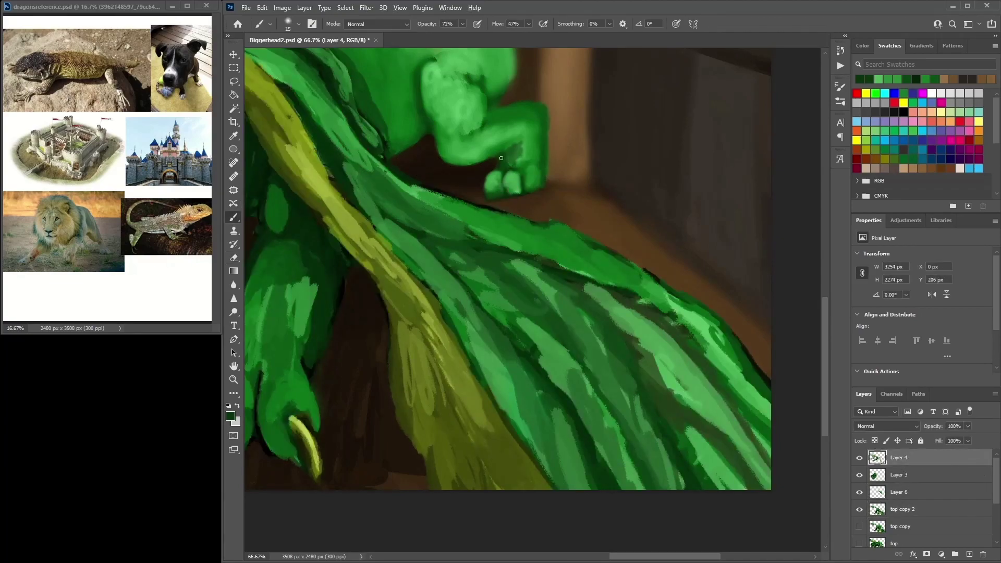
alt+click(521, 149)
alt+click(526, 152)
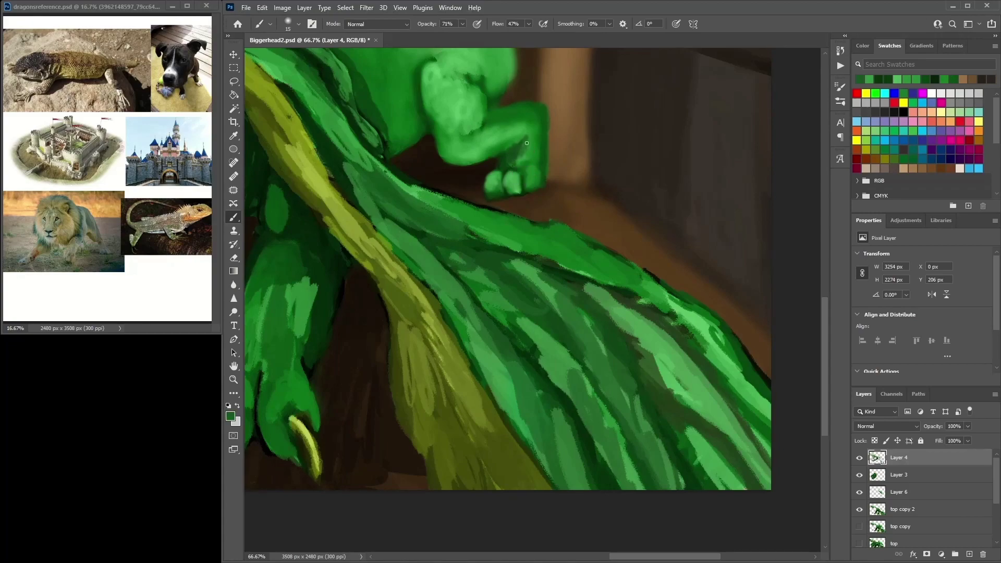
alt+click(524, 154)
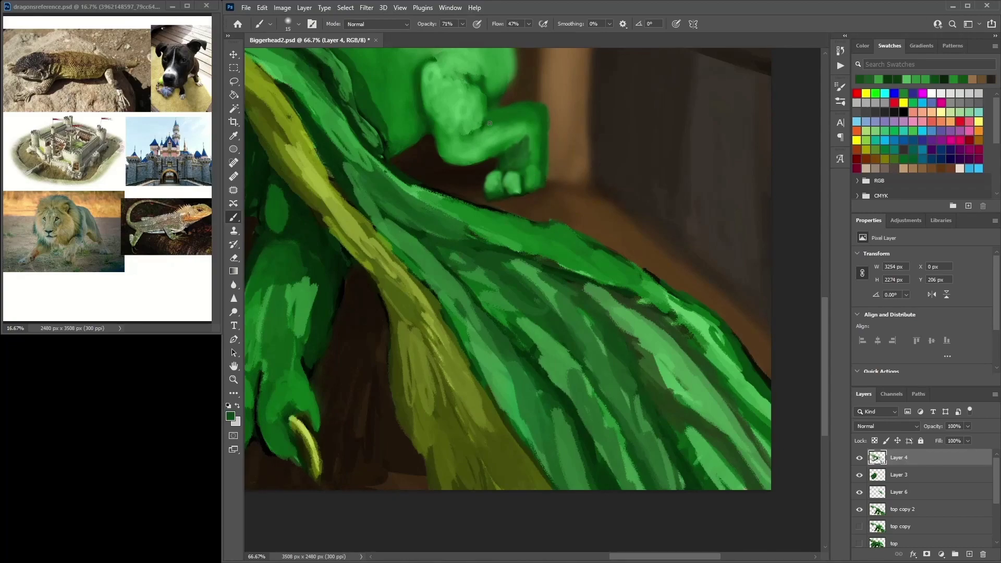
On Layer 4, blend the dragon's lower hind leg with sampled mid and light greens using a 45 px brush
alt+click(490, 99)
right_click(489, 99)
key(Return)
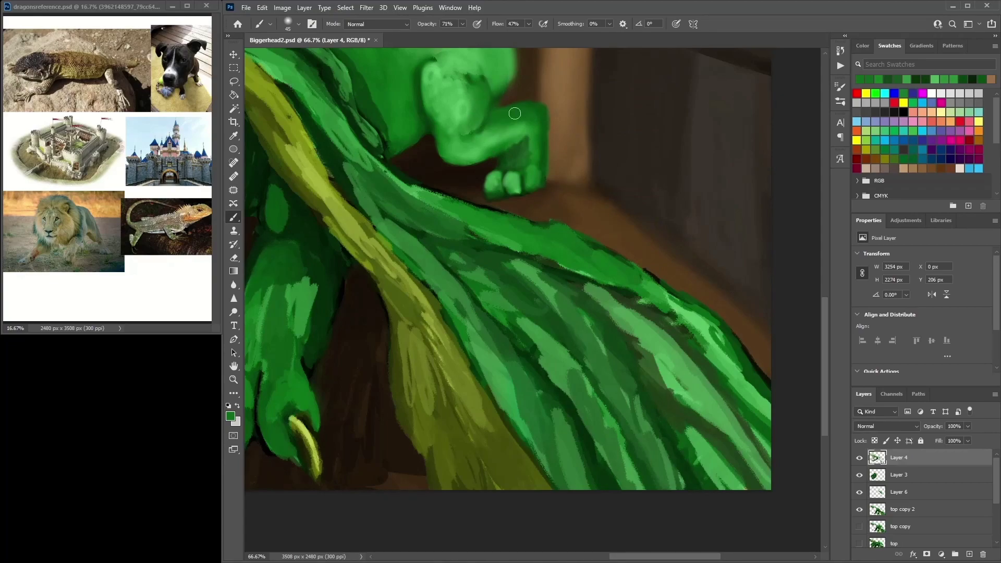
alt+click(462, 131)
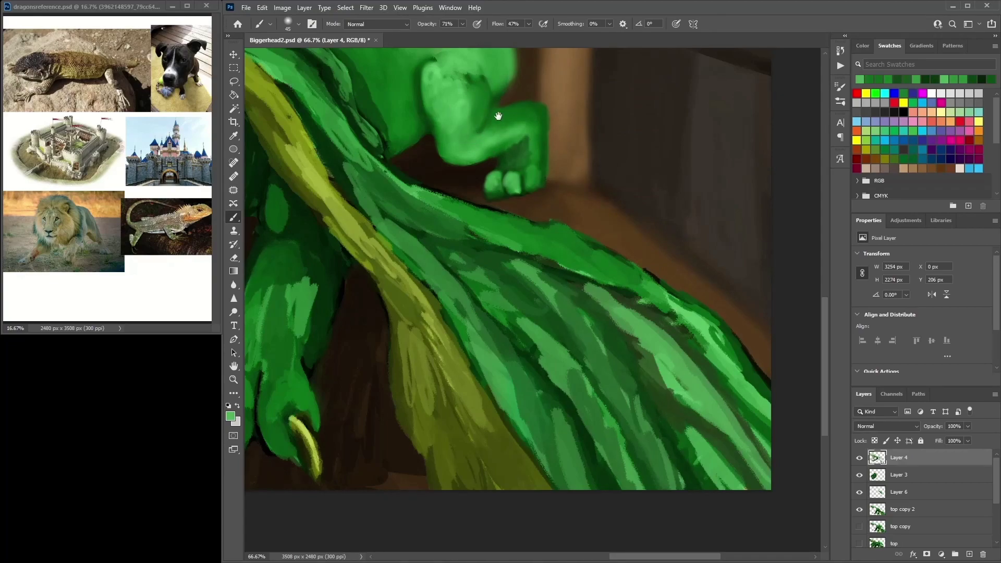
drag(498, 117, 514, 219)
Shade the dragon's thigh, rear edge and belly with sampled light and dark greens, and save the painting
alt+click(458, 197)
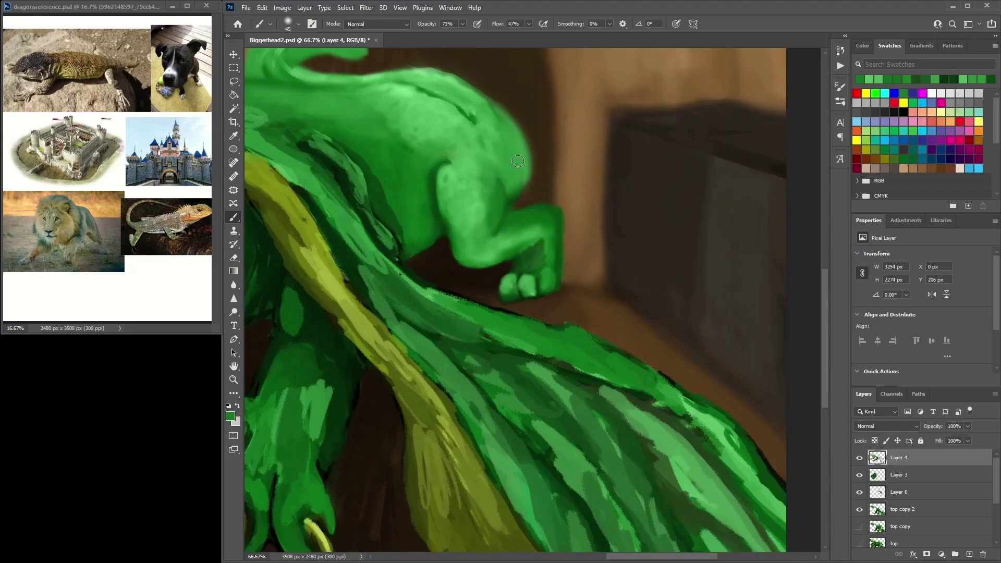
alt+click(502, 206)
alt+click(508, 226)
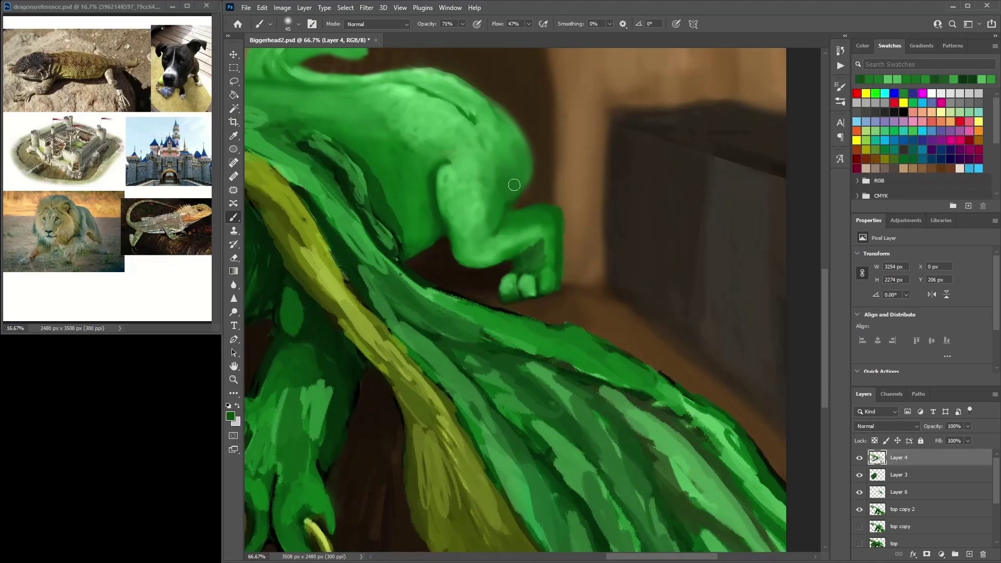
alt+click(424, 212)
alt+click(426, 236)
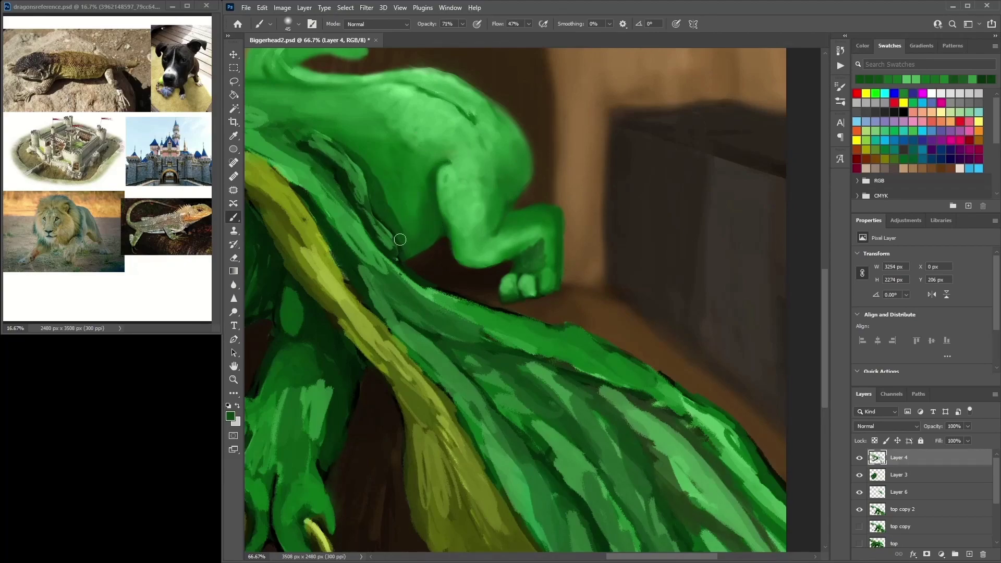
key(ctrl+minus)
key(ctrl+minus)
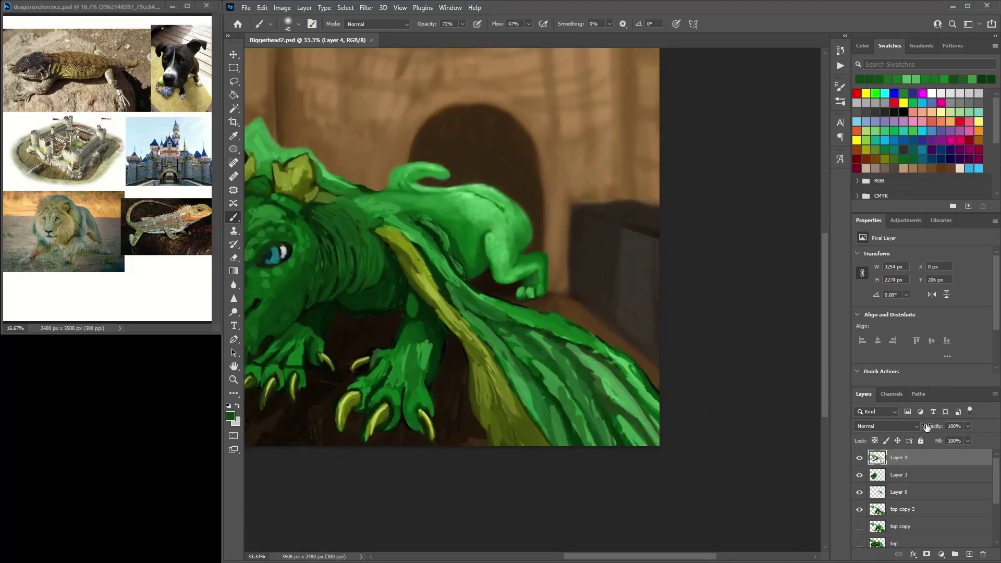
Switch to a textured 45 px brush and darken the dragon's neck with black and sampled dark greens
click(293, 24)
drag(414, 255, 619, 257)
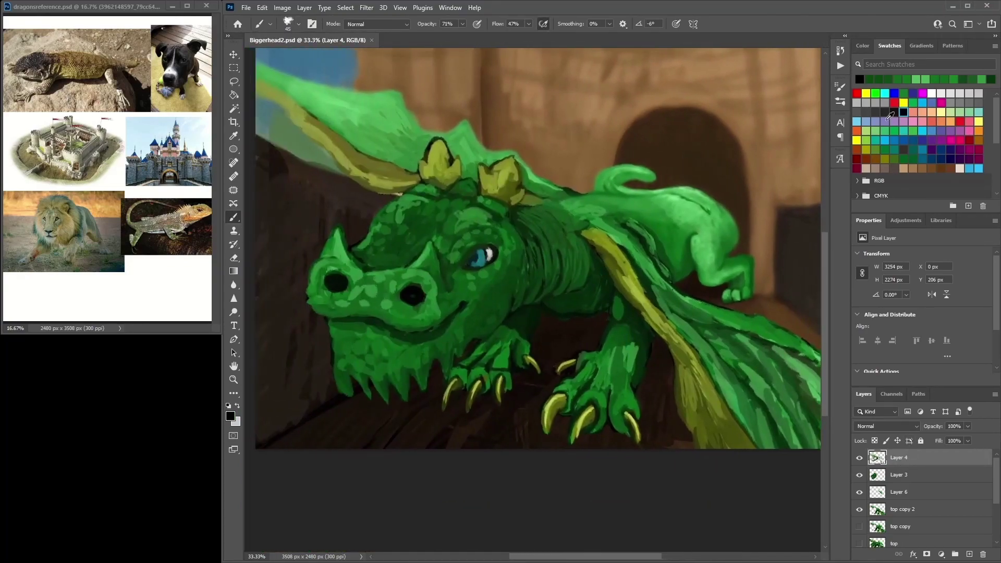
alt+click(564, 263)
alt+click(556, 258)
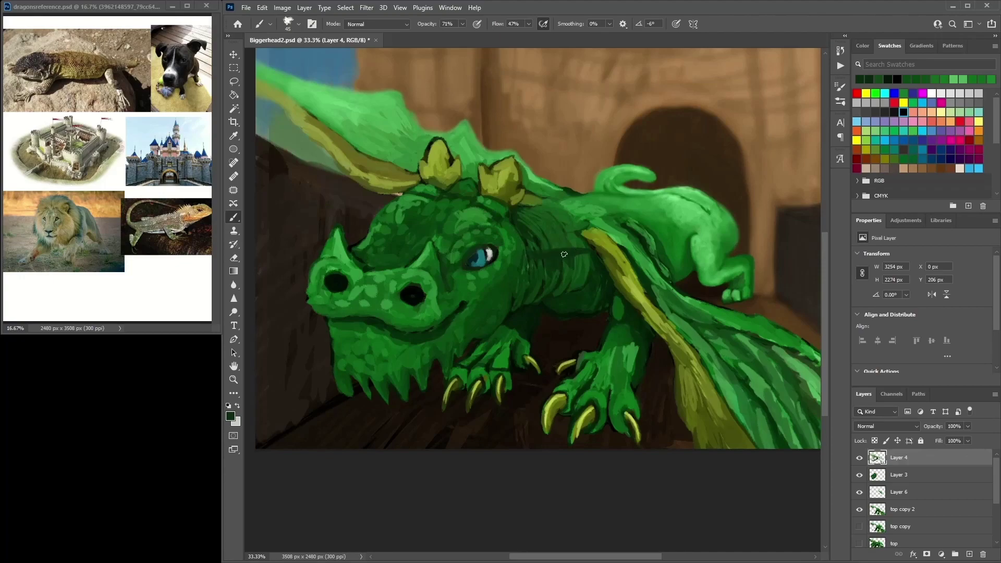
Paint curved wrinkle lines around the dragon's neck with sampled dark and mid greens
key(ctrl+plus)
key(ctrl+plus)
mouse_move(646, 199)
mouse_down()
mouse_move(549, 226)
mouse_move(684, 128)
mouse_move(644, 198)
mouse_move(575, 205)
mouse_move(664, 151)
mouse_move(555, 208)
mouse_move(548, 196)
mouse_move(555, 237)
mouse_move(569, 192)
mouse_move(621, 202)
mouse_move(625, 187)
mouse_move(629, 211)
mouse_move(637, 191)
mouse_move(644, 236)
mouse_move(639, 202)
mouse_move(633, 235)
mouse_move(635, 202)
mouse_move(624, 249)
mouse_move(626, 198)
mouse_move(600, 288)
mouse_move(611, 193)
mouse_move(604, 234)
mouse_move(602, 202)
mouse_move(583, 238)
mouse_move(584, 196)
mouse_move(585, 223)
mouse_move(570, 223)
mouse_move(548, 286)
mouse_move(555, 229)
mouse_move(636, 187)
mouse_move(644, 199)
mouse_move(576, 137)
mouse_move(630, 203)
mouse_move(598, 154)
mouse_move(630, 165)
mouse_move(605, 141)
mouse_move(559, 119)
mouse_move(623, 187)
mouse_move(535, 121)
mouse_move(598, 186)
mouse_move(560, 134)
mouse_move(603, 202)
mouse_move(557, 140)
mouse_move(631, 197)
mouse_move(579, 130)
mouse_move(599, 139)
mouse_move(563, 123)
mouse_move(612, 167)
mouse_move(527, 117)
mouse_move(588, 160)
mouse_move(593, 221)
mouse_move(580, 163)
mouse_move(537, 134)
mouse_move(542, 122)
mouse_move(510, 112)
mouse_move(527, 111)
mouse_move(572, 161)
mouse_move(568, 190)
mouse_move(503, 123)
mouse_move(558, 204)
mouse_move(503, 134)
mouse_move(554, 226)
mouse_move(566, 226)
mouse_move(522, 169)
mouse_up()
alt+click(547, 196)
alt+click(596, 138)
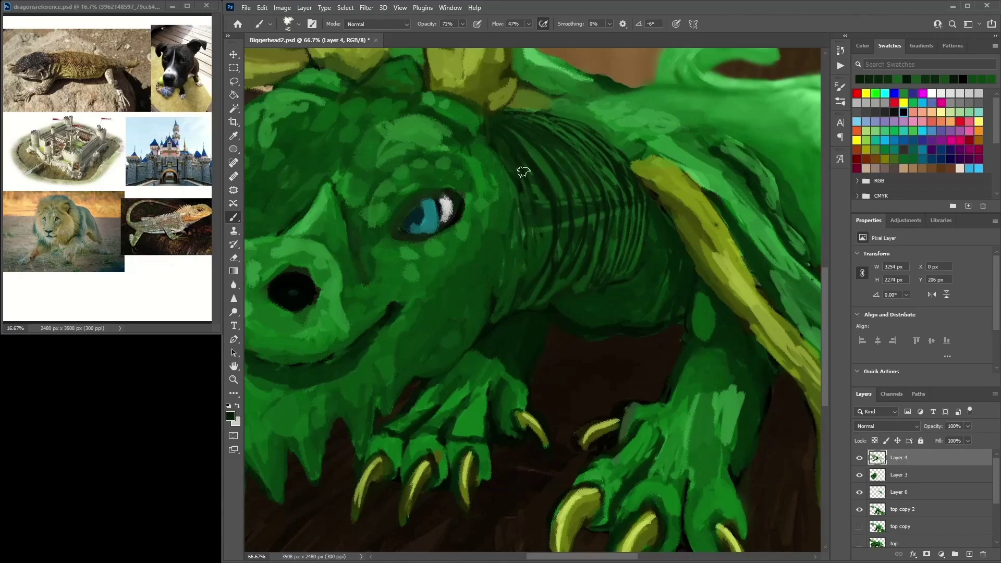
key(ctrl+minus)
key(ctrl+minus)
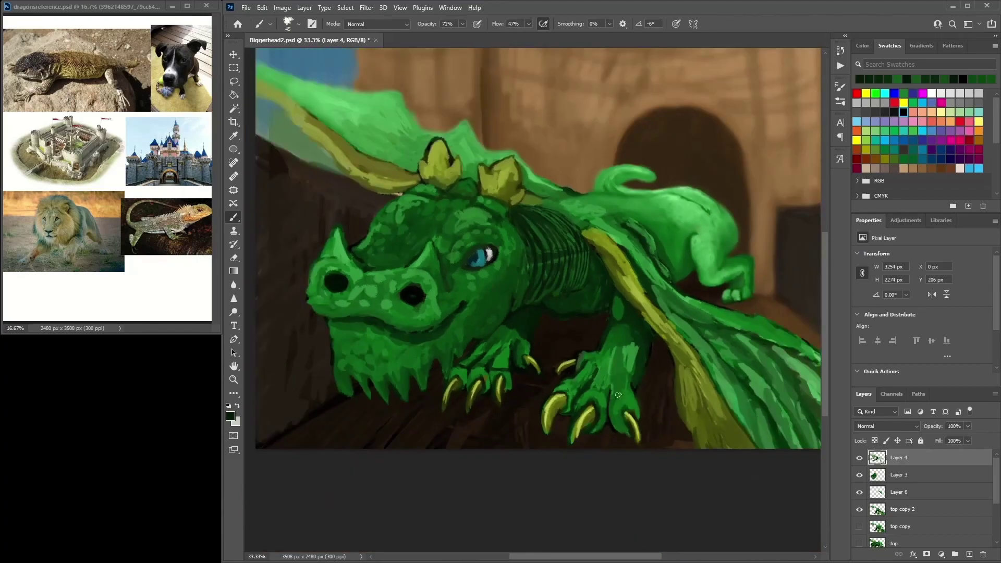
Refine the neck wrinkles along the throat and shoulder with a 25 px brush and sampled greens
key(ctrl+plus)
key(ctrl+plus)
key(ctrl+plus)
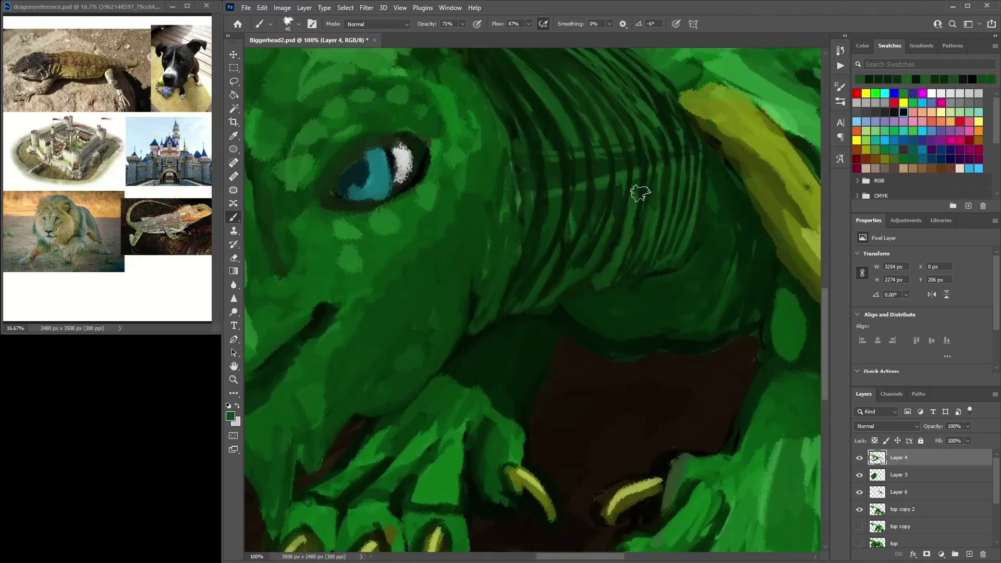
right_click(671, 193)
key(Escape)
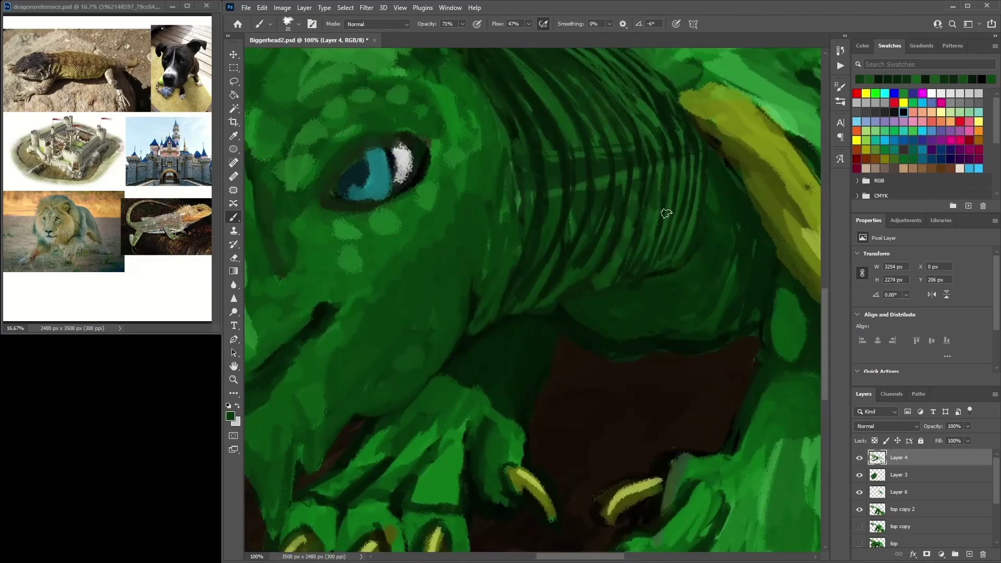
mouse_move(637, 273)
mouse_down()
mouse_move(661, 272)
mouse_move(643, 280)
mouse_up()
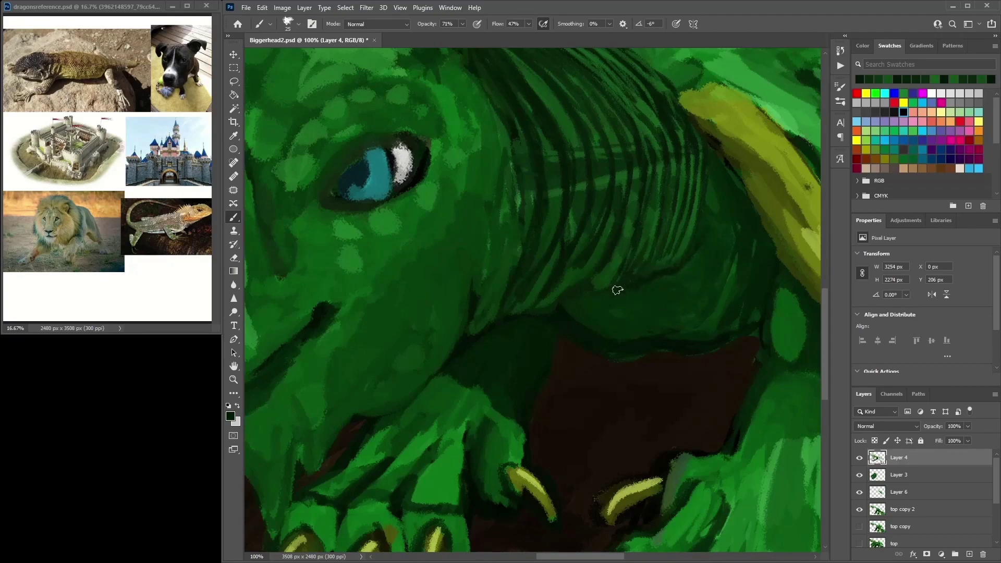
mouse_move(572, 299)
mouse_down()
mouse_move(568, 291)
mouse_move(608, 277)
mouse_move(601, 284)
mouse_move(615, 286)
mouse_up()
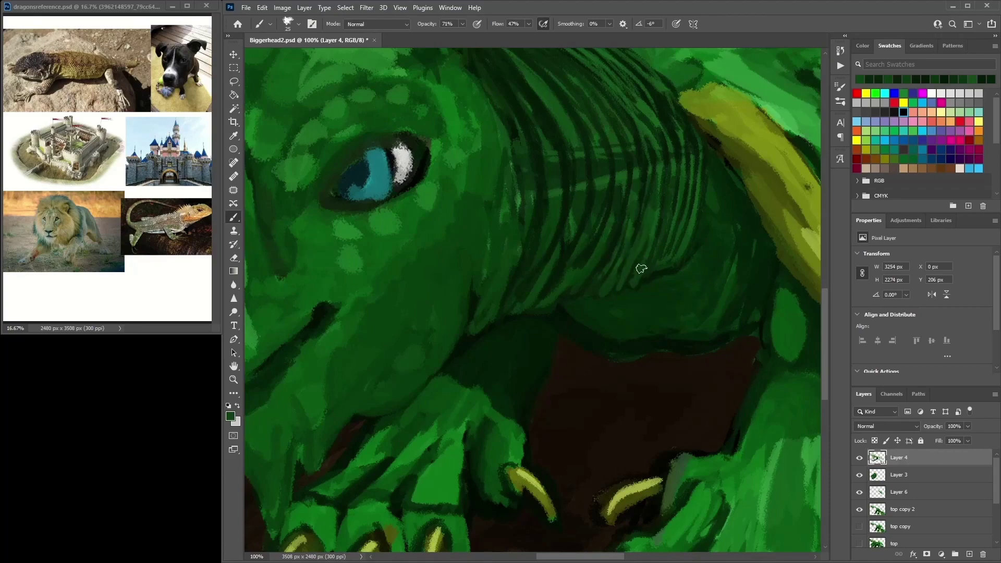
mouse_move(659, 268)
mouse_down()
mouse_move(657, 277)
mouse_move(668, 267)
mouse_up()
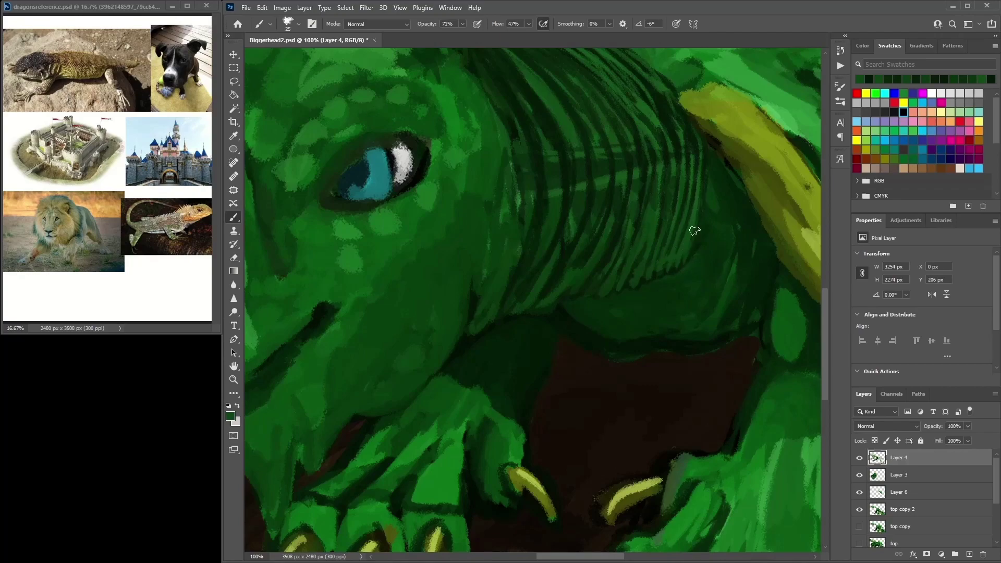
mouse_move(715, 211)
mouse_down()
mouse_move(711, 186)
mouse_move(703, 194)
mouse_up()
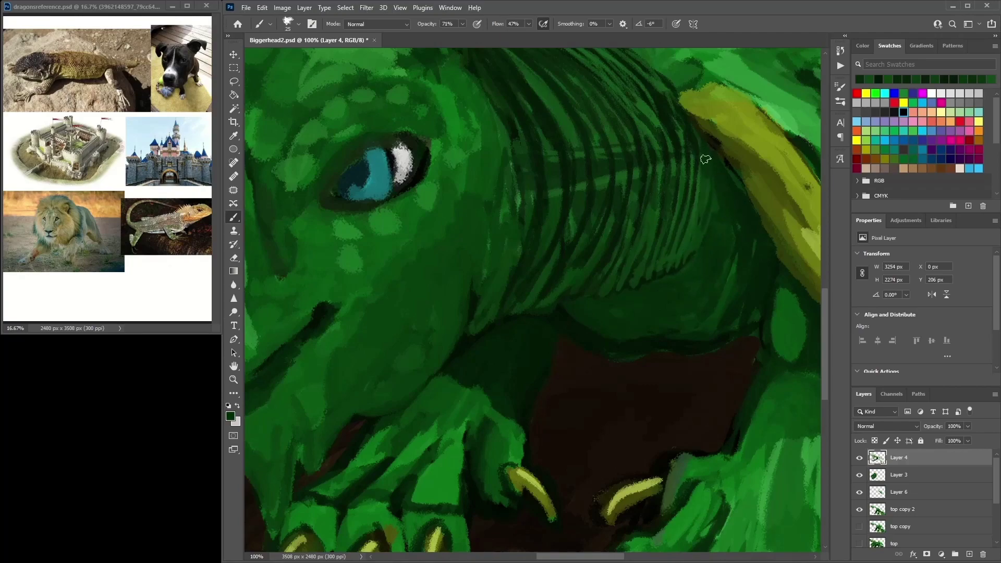
mouse_move(682, 127)
mouse_down()
mouse_move(664, 172)
mouse_move(636, 179)
mouse_move(624, 204)
mouse_up()
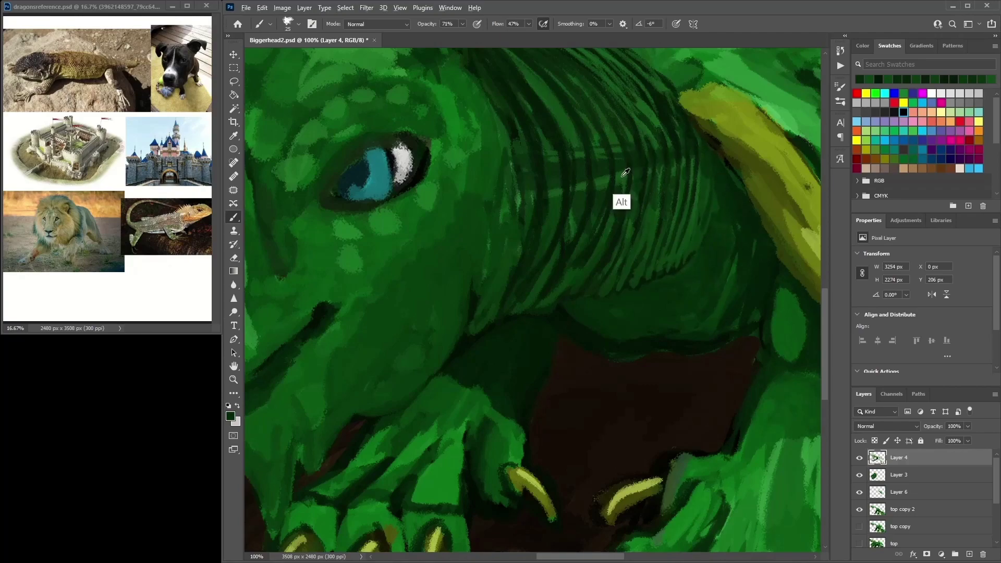
Break the ridges on the front half of the neck into rows of small scales with sampled greens
drag(616, 138, 664, 226)
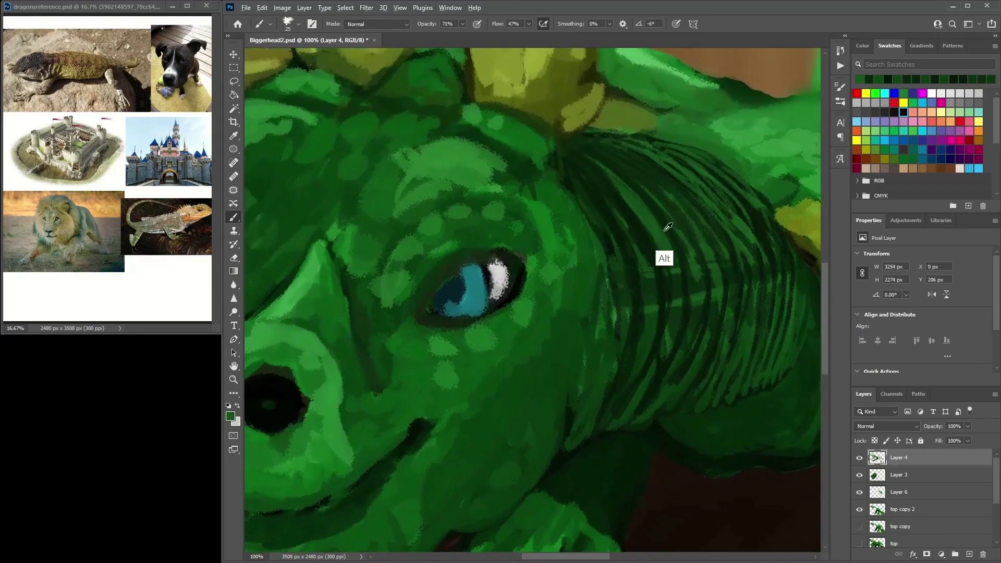
alt+click(642, 207)
drag(631, 196, 683, 290)
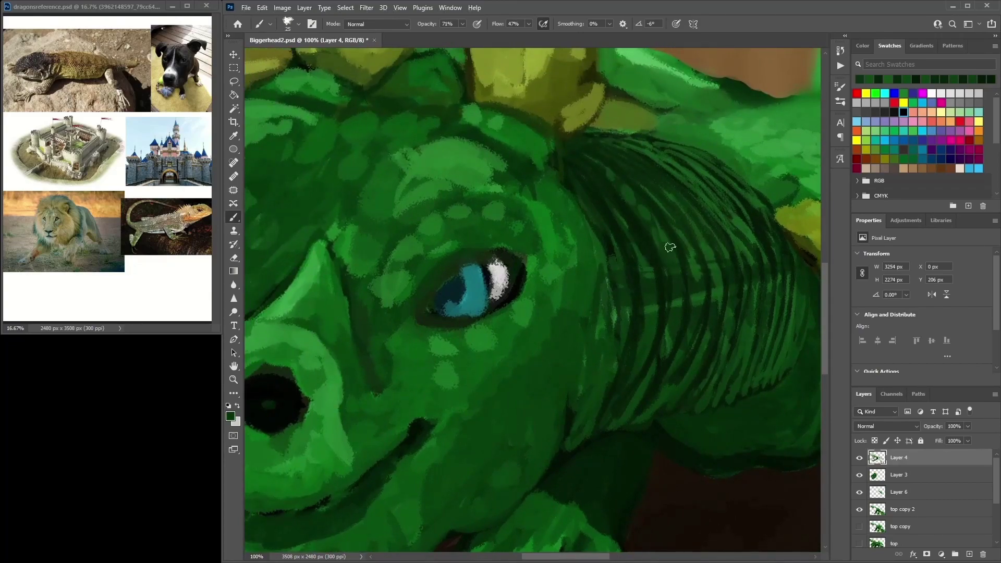
drag(645, 233, 646, 315)
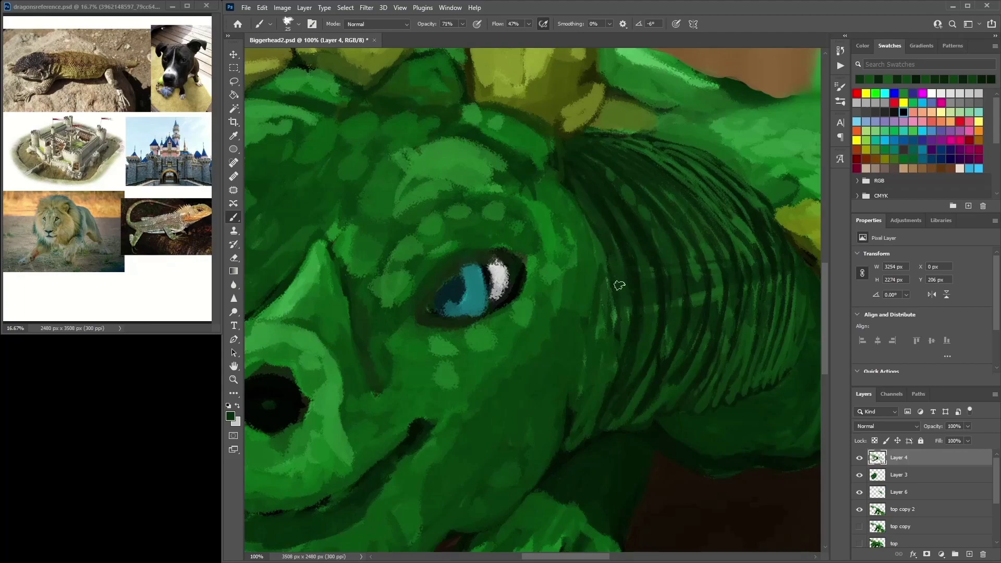
mouse_move(629, 170)
mouse_down()
mouse_move(584, 201)
mouse_move(606, 229)
mouse_up()
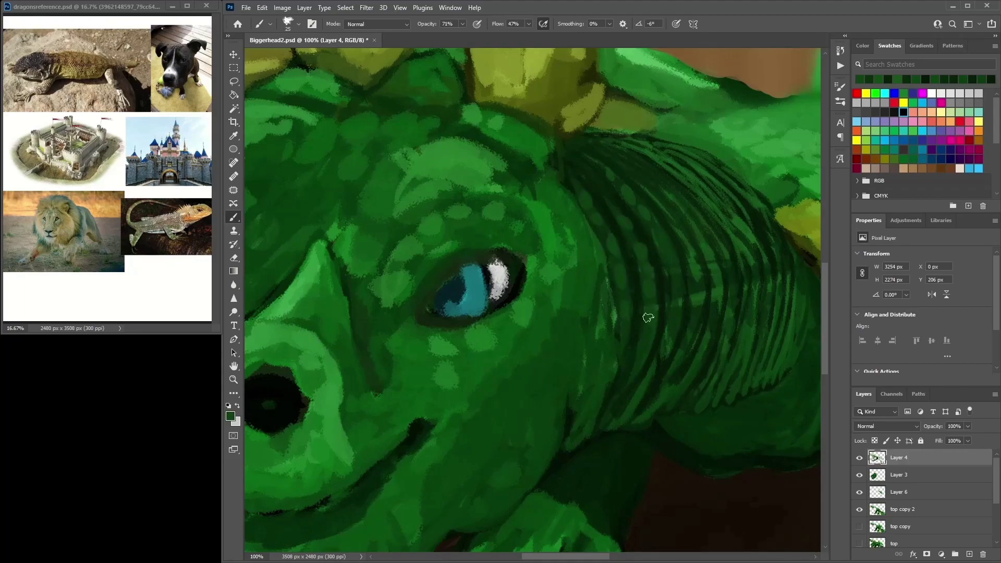
drag(682, 285, 672, 320)
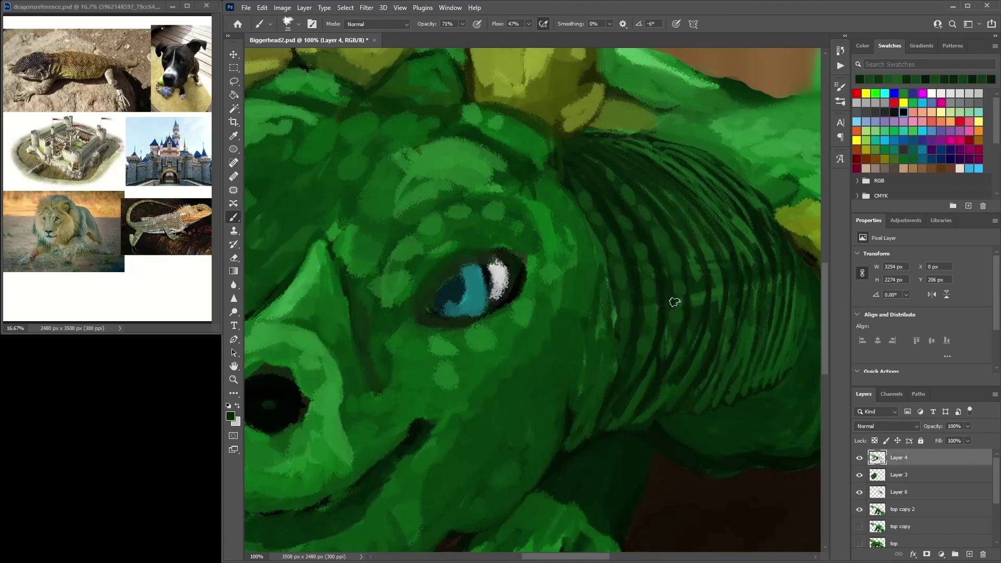
drag(666, 217, 699, 287)
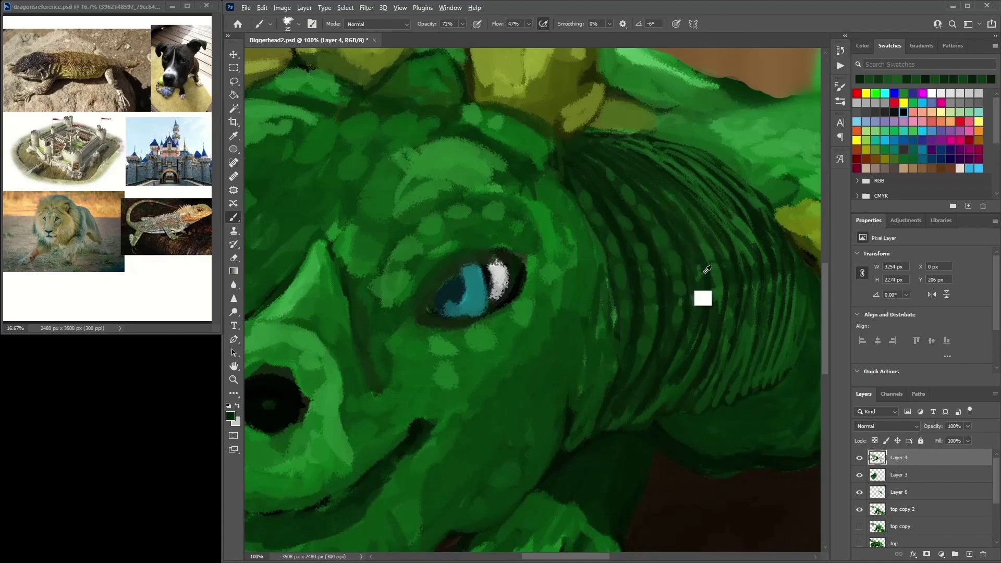
drag(686, 223, 695, 254)
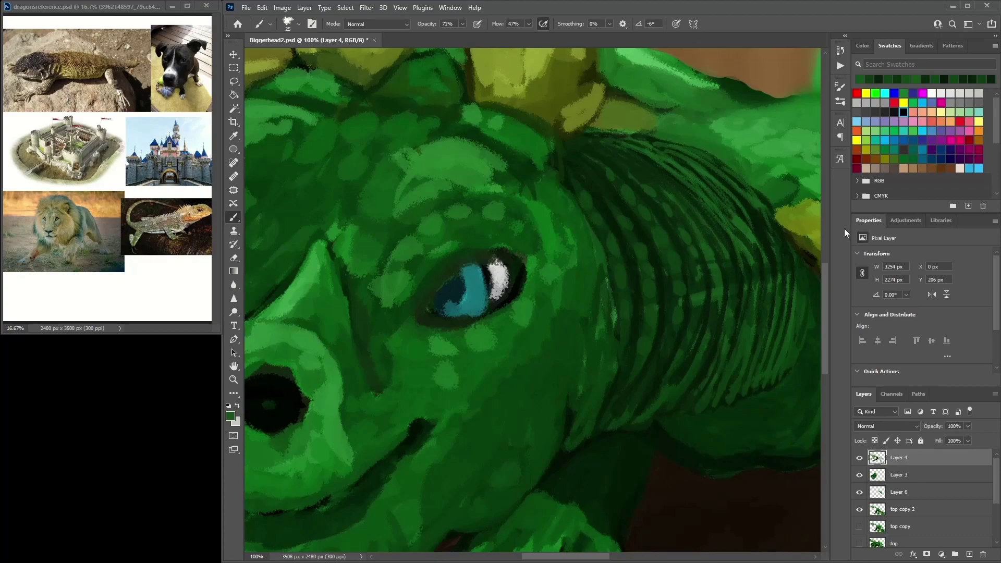
Outline the dragon's eye in black and paint an upper eyelid fold with sampled greens
key(ctrl+minus)
mouse_move(578, 344)
mouse_down()
mouse_move(643, 287)
mouse_move(782, 241)
mouse_move(721, 243)
mouse_move(758, 223)
mouse_move(743, 242)
mouse_move(731, 235)
mouse_move(767, 237)
mouse_move(763, 208)
mouse_move(718, 245)
mouse_up()
key(d)
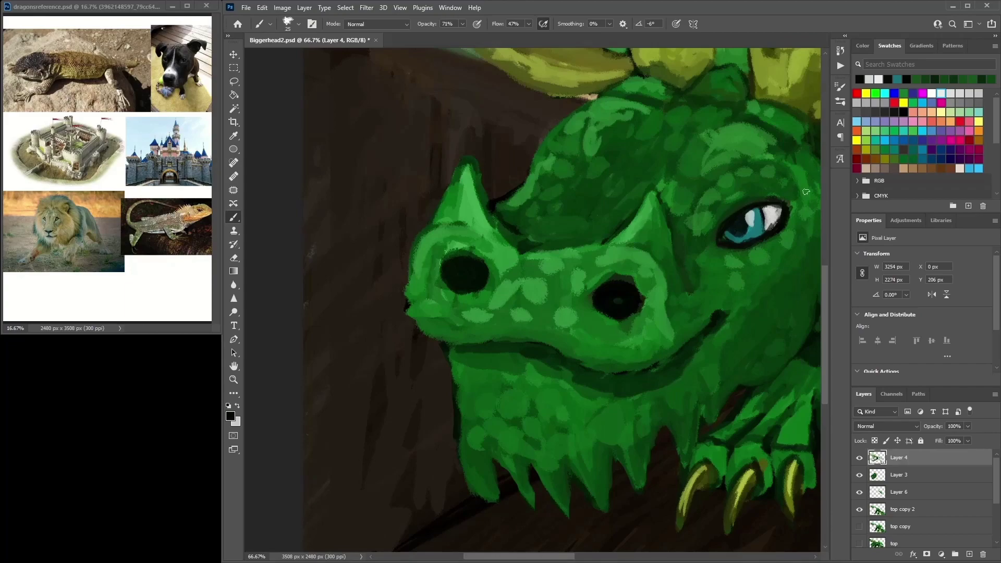
mouse_move(776, 191)
mouse_down()
mouse_move(740, 194)
mouse_move(715, 234)
mouse_move(777, 248)
mouse_move(784, 229)
mouse_move(740, 208)
mouse_move(759, 201)
mouse_move(777, 204)
mouse_move(730, 213)
mouse_move(719, 227)
mouse_move(728, 199)
mouse_move(715, 250)
mouse_move(703, 239)
mouse_up()
alt+click(767, 197)
alt+click(740, 194)
alt+click(715, 251)
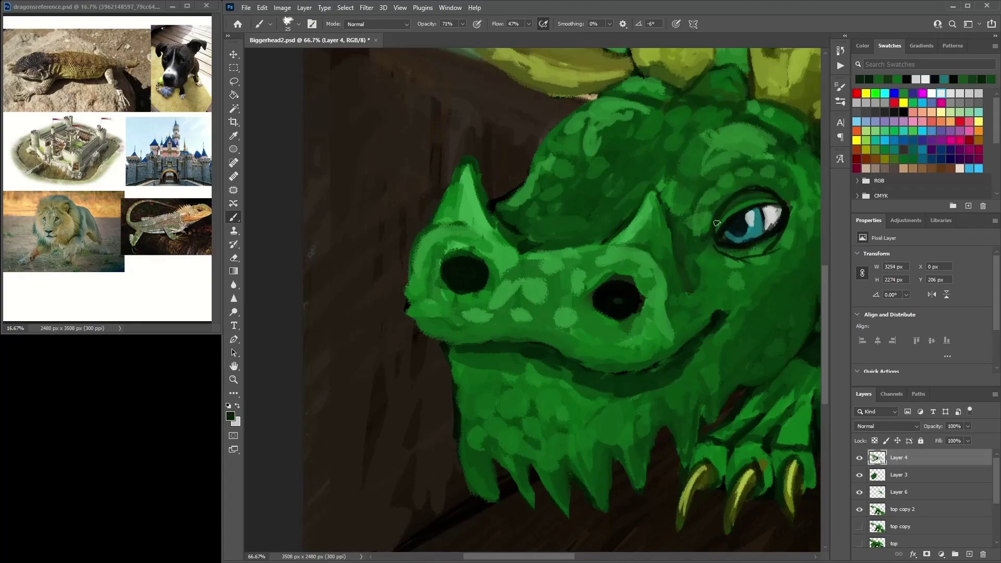
Clean up the upper eyelid and the eye's dark outline with sampled greens and black
alt+click(742, 197)
mouse_move(751, 198)
mouse_down()
mouse_move(773, 185)
mouse_move(730, 193)
mouse_move(777, 196)
mouse_move(746, 195)
mouse_up()
alt+click(756, 188)
alt+click(784, 211)
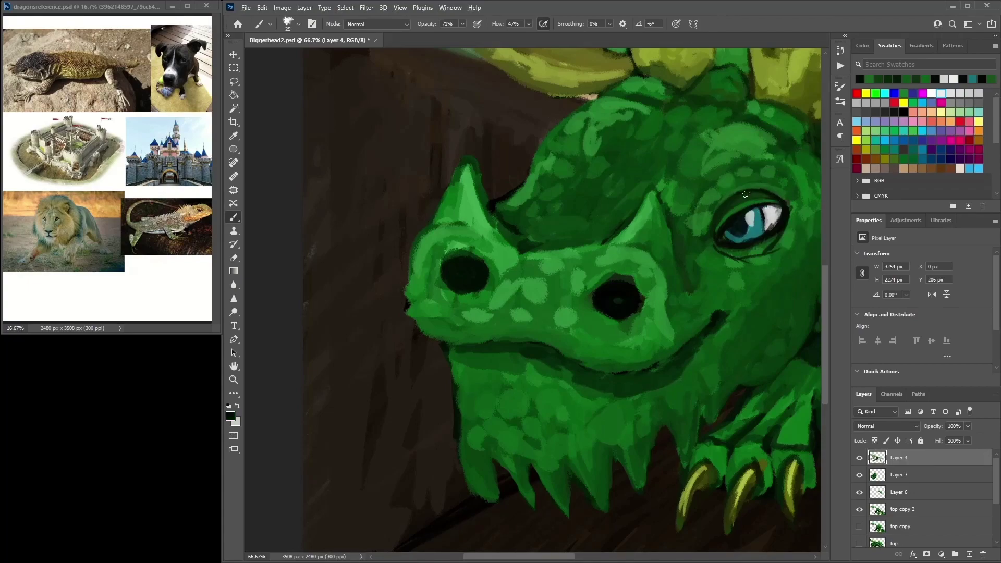
alt+click(720, 208)
Paint dark green furrows over the dragon's brow and across its forehead toward the snout
mouse_move(792, 197)
mouse_down()
mouse_move(764, 178)
mouse_move(723, 183)
mouse_move(698, 202)
mouse_move(742, 157)
mouse_up()
alt+click(741, 108)
drag(686, 136, 740, 107)
drag(672, 103, 606, 196)
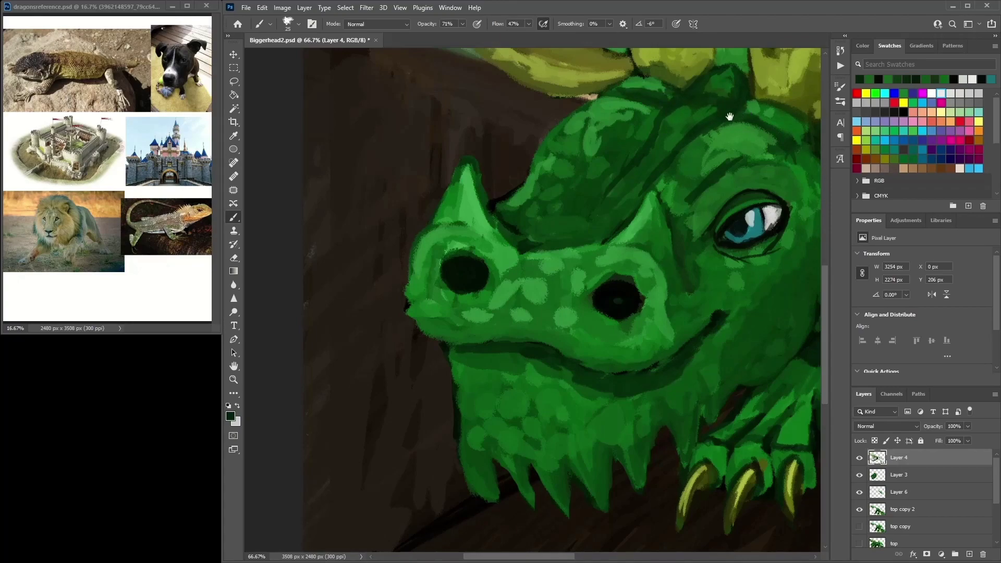
drag(730, 117, 660, 232)
drag(691, 293, 603, 197)
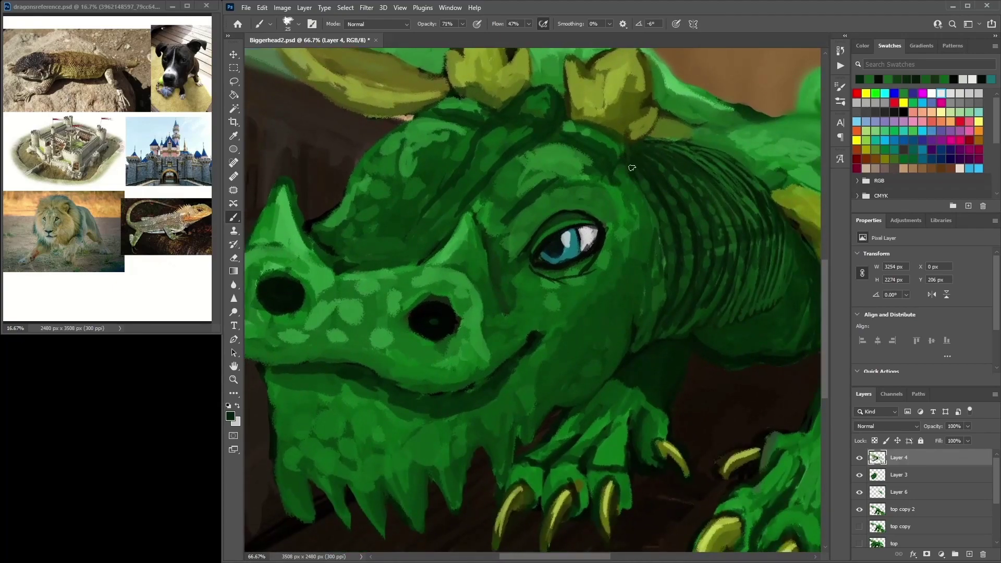
Enlarge the brush to 50 px and shade the back of the dragon's head where it meets the neck
alt+click(650, 190)
key(bracketright)
key(bracketright)
key(bracketright)
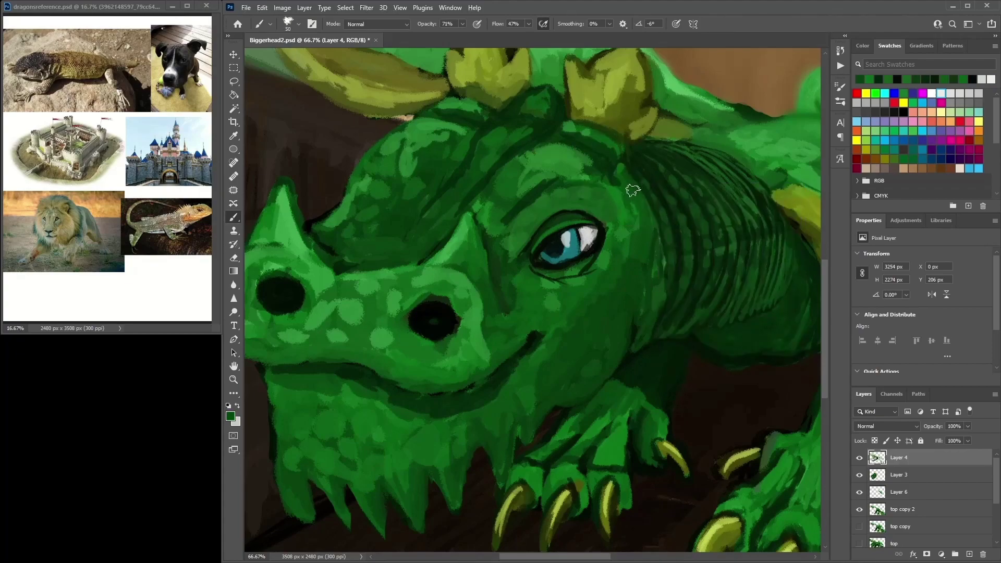
key(d)
mouse_move(618, 236)
mouse_down()
mouse_move(626, 279)
mouse_move(632, 238)
mouse_move(632, 257)
mouse_move(621, 252)
mouse_move(637, 249)
mouse_move(627, 236)
mouse_move(642, 255)
mouse_move(632, 289)
mouse_move(641, 233)
mouse_move(624, 339)
mouse_move(652, 212)
mouse_move(641, 256)
mouse_move(631, 223)
mouse_move(644, 223)
mouse_move(656, 259)
mouse_move(641, 205)
mouse_move(655, 295)
mouse_up()
Dab sampled greens onto the dragon's cheek to repaint the scales behind and below the eye
alt+click(628, 286)
alt+click(630, 291)
alt+click(655, 259)
click(613, 281)
click(609, 255)
click(592, 296)
click(591, 263)
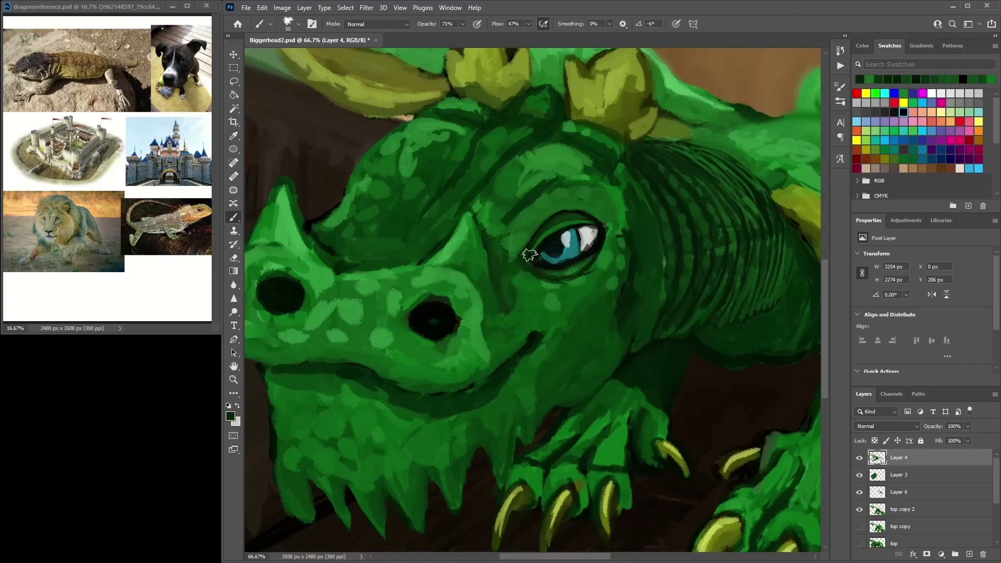
Shade the skin beneath the eye and the brow above it with sampled mid and dark greens
mouse_move(545, 282)
mouse_down()
mouse_move(509, 286)
mouse_move(581, 273)
mouse_up()
alt+click(611, 234)
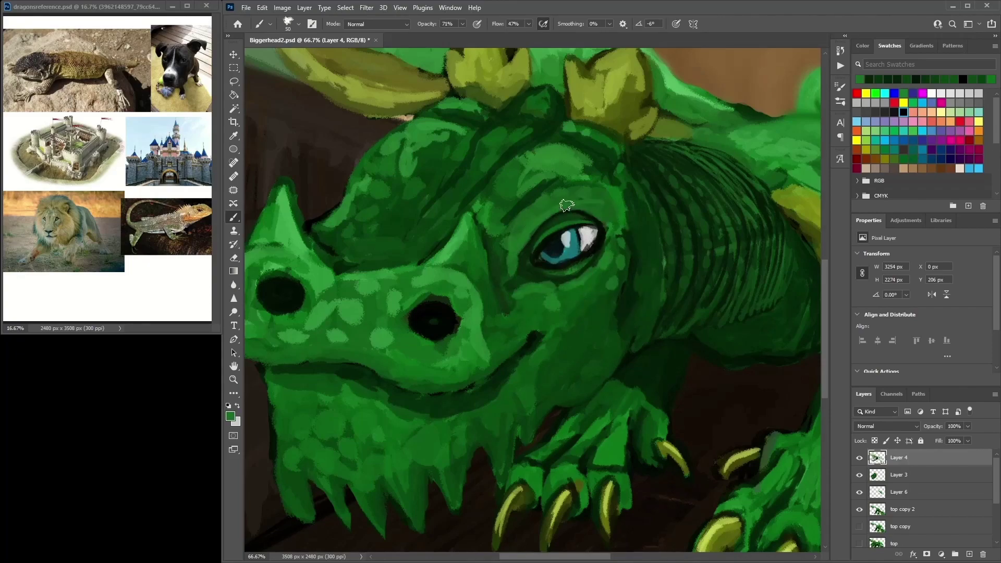
click(590, 215)
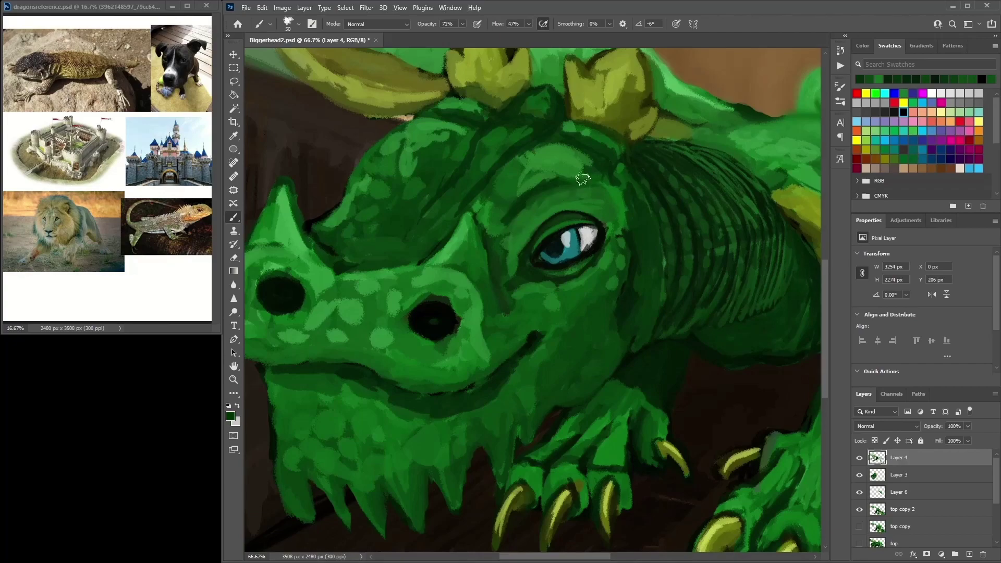
key(ctrl+minus)
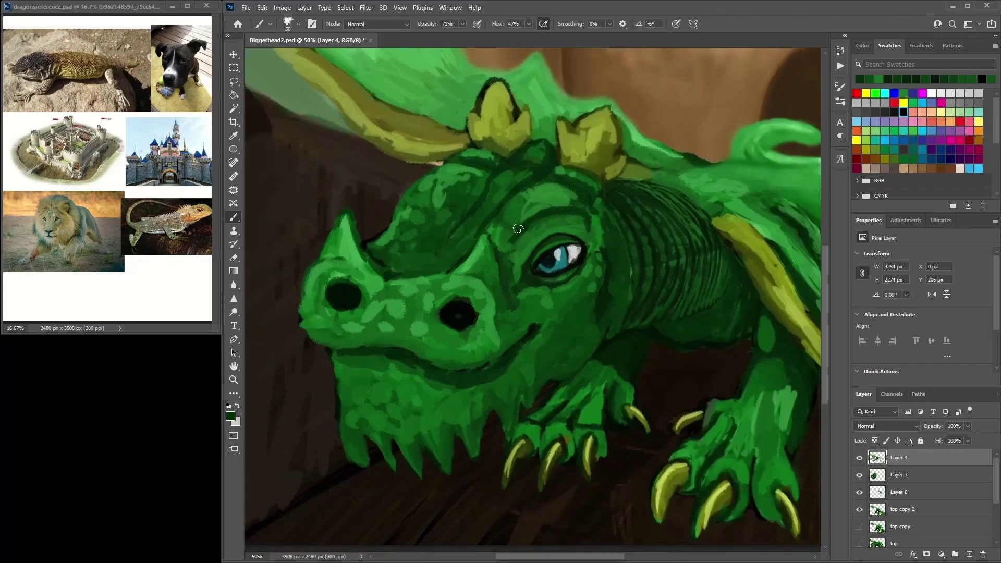
alt+click(556, 217)
alt+click(559, 225)
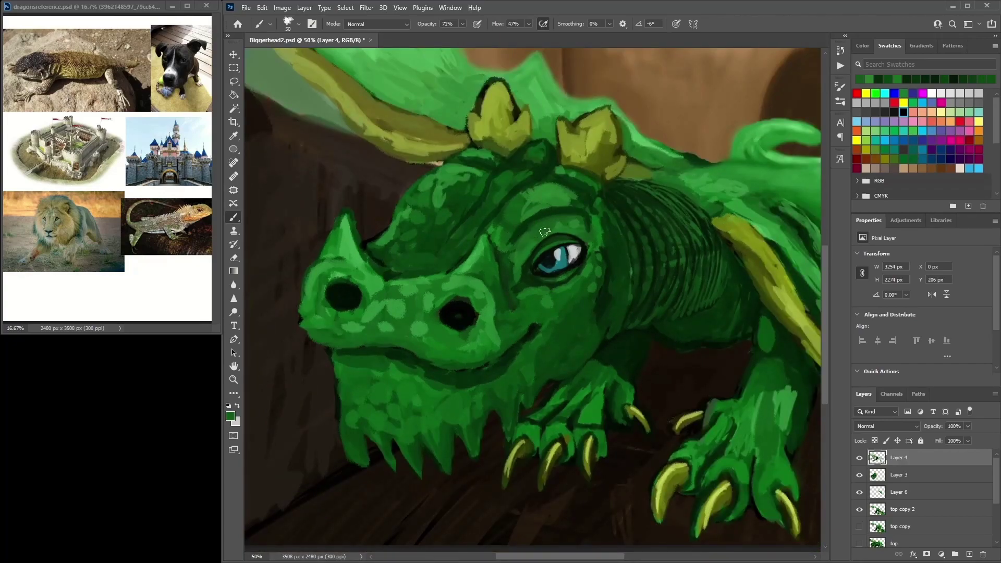
Shade the brow above the dragon's eye with sampled mid and dark greens
mouse_move(568, 223)
mouse_down()
mouse_move(524, 237)
mouse_move(521, 256)
mouse_move(570, 224)
mouse_move(542, 229)
mouse_up()
alt+click(581, 259)
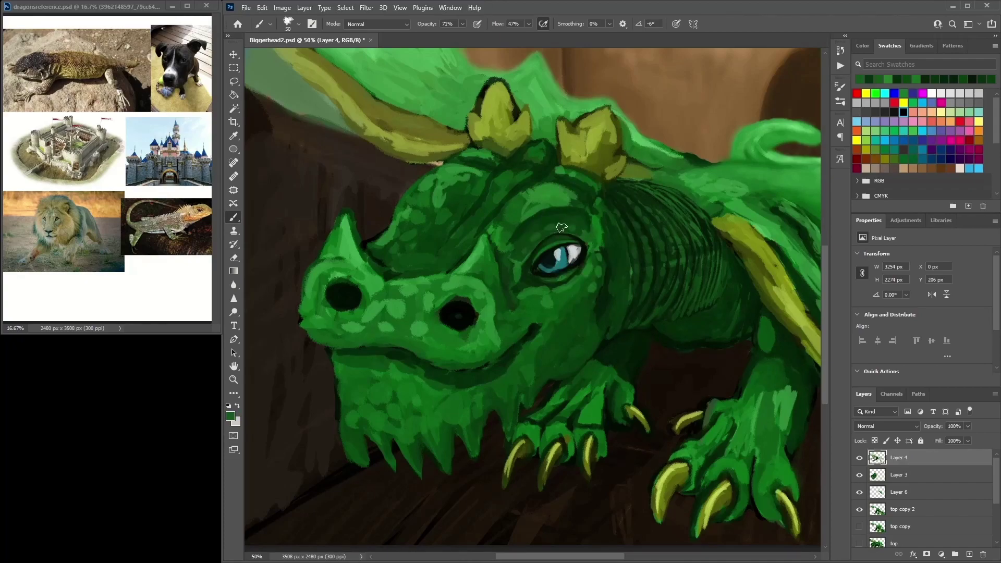
mouse_move(537, 211)
mouse_down()
mouse_move(571, 196)
mouse_move(516, 222)
mouse_up()
alt+click(562, 189)
Dab sampled green scales along the far edge of the dragon's forehead and onto the brow ridge
drag(415, 206, 360, 263)
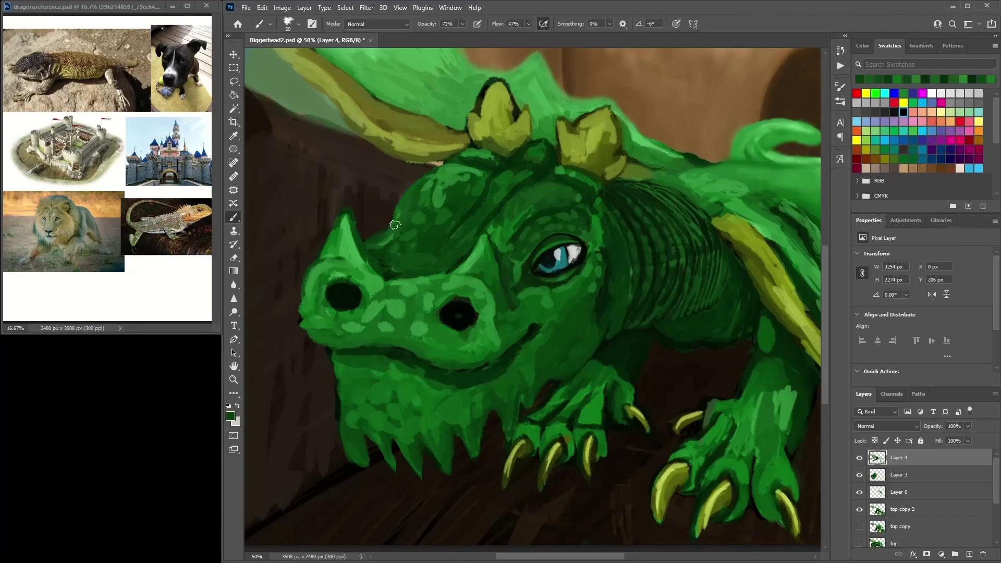
alt+click(384, 259)
mouse_move(384, 259)
mouse_down()
mouse_move(383, 230)
mouse_move(418, 203)
mouse_up()
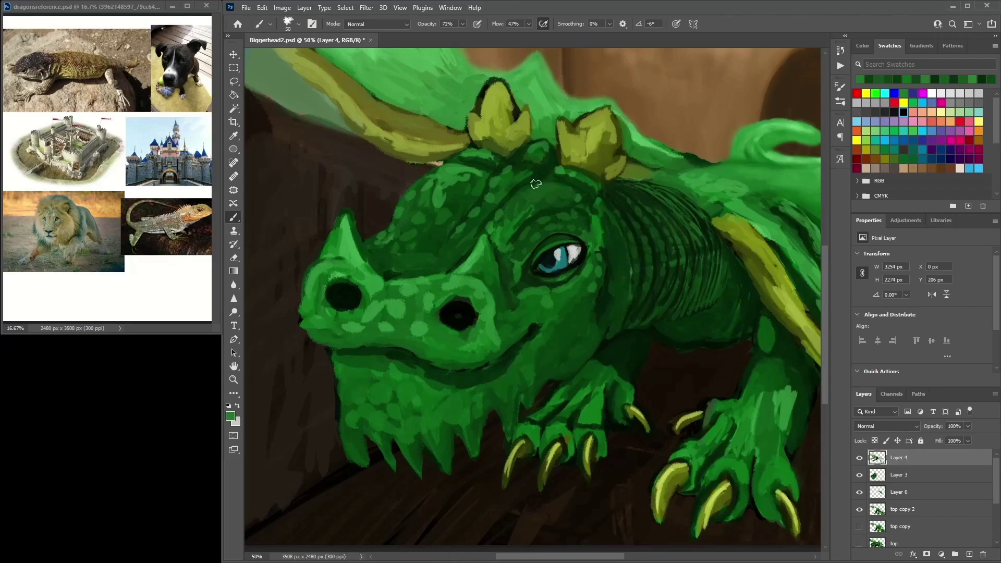
drag(530, 196, 522, 202)
alt+click(506, 224)
Paint a light ridge and clustered scales between the brow and forehead with alternating sampled light and dark greens
mouse_move(458, 236)
mouse_down()
mouse_move(474, 198)
mouse_move(443, 253)
mouse_move(461, 198)
mouse_move(494, 210)
mouse_up()
alt+click(459, 246)
mouse_move(454, 276)
mouse_down()
mouse_move(477, 256)
mouse_move(476, 206)
mouse_move(501, 194)
mouse_move(472, 219)
mouse_up()
alt+click(474, 222)
alt+click(476, 209)
alt+click(494, 205)
alt+click(488, 210)
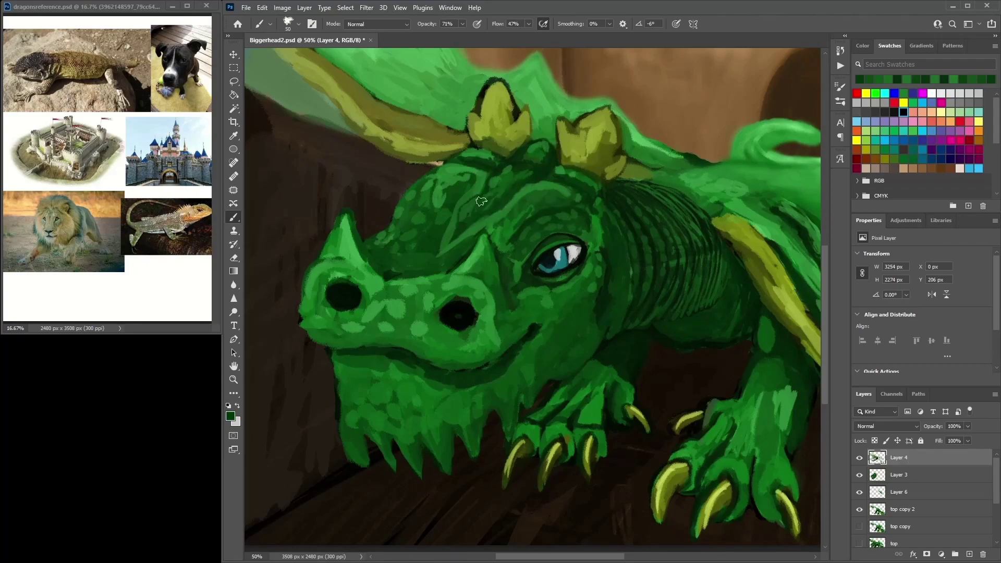
alt+click(496, 180)
mouse_move(496, 180)
mouse_down()
mouse_move(492, 202)
mouse_move(477, 199)
mouse_move(461, 221)
mouse_move(498, 200)
mouse_up()
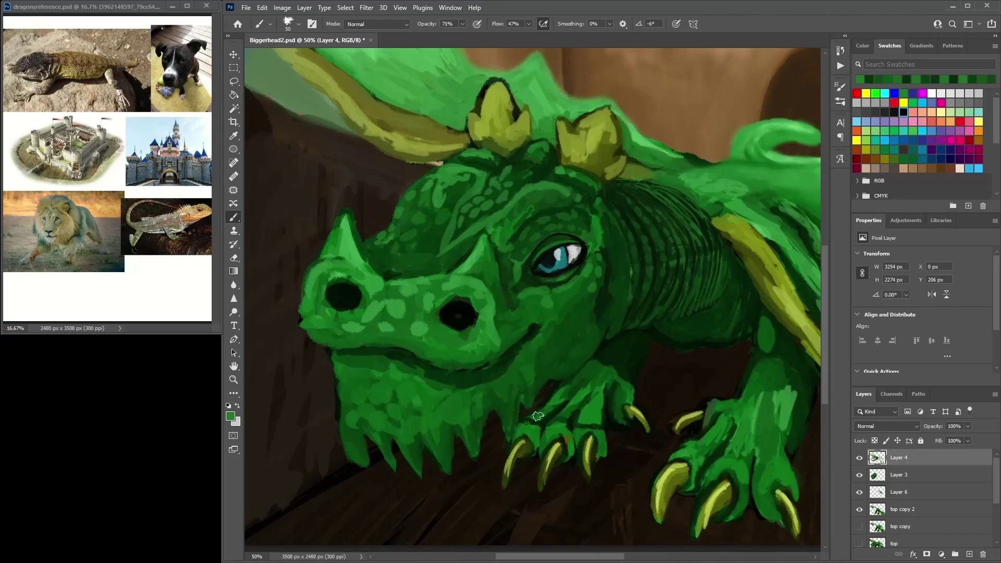
Touch up the brow scales and redefine the mouth corner and lip line below the near nostril with sampled greens
drag(604, 259, 718, 223)
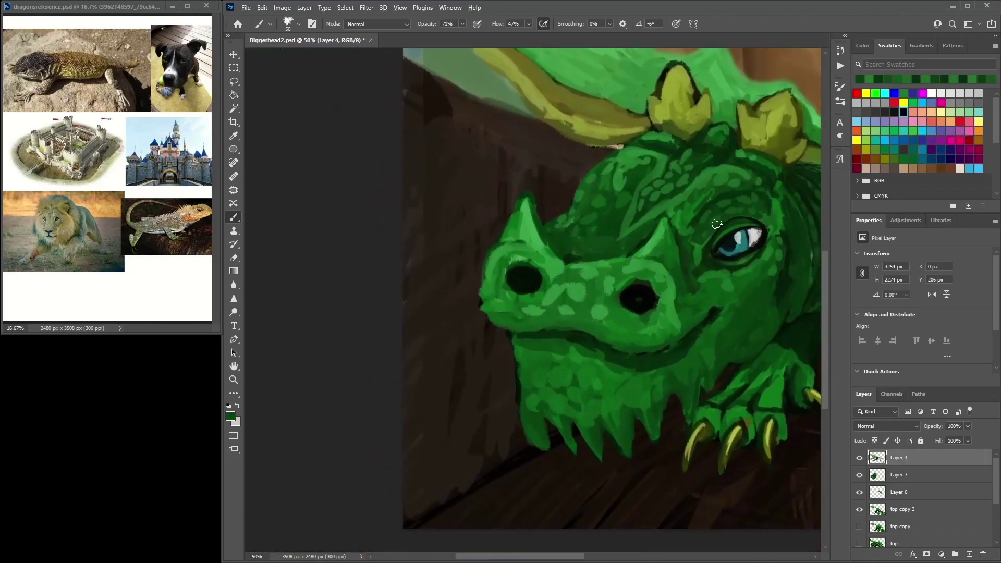
alt+click(708, 200)
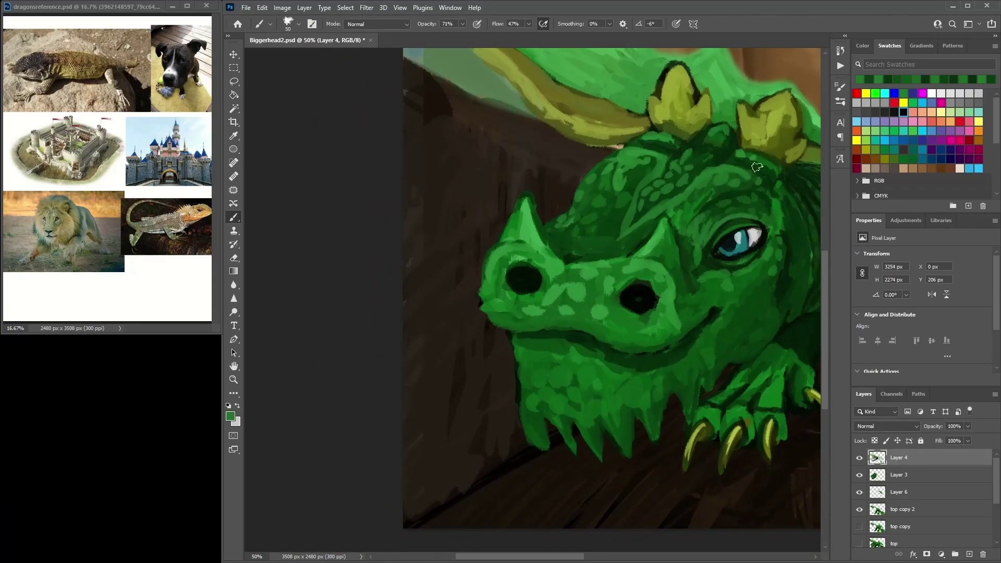
alt+click(715, 320)
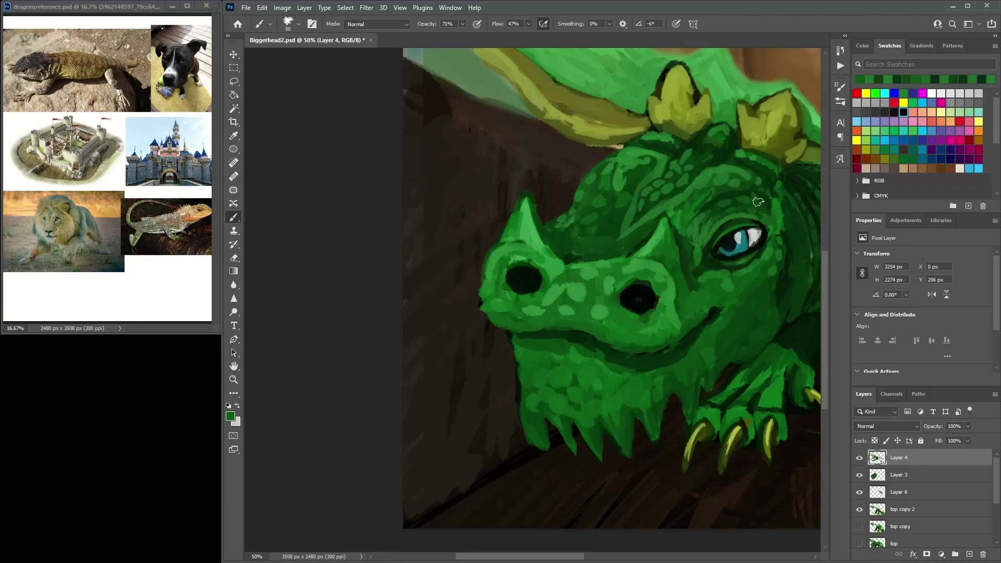
alt+click(687, 307)
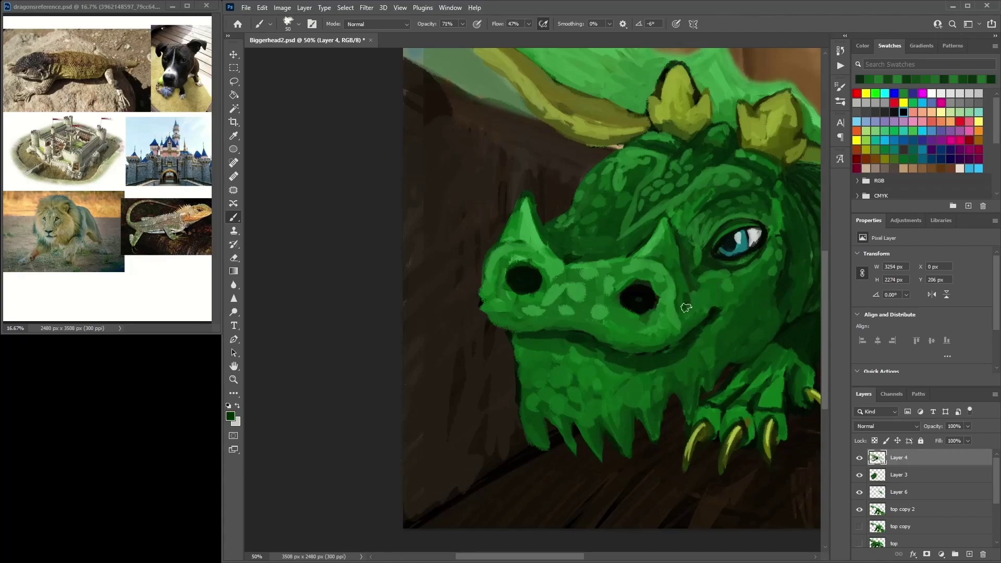
alt+click(673, 337)
alt+click(674, 339)
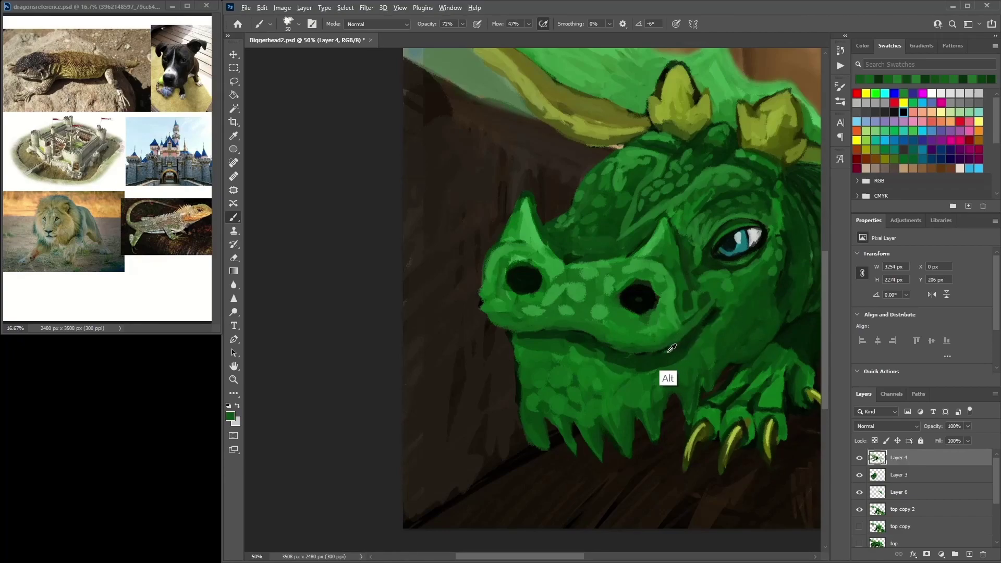
alt+click(655, 381)
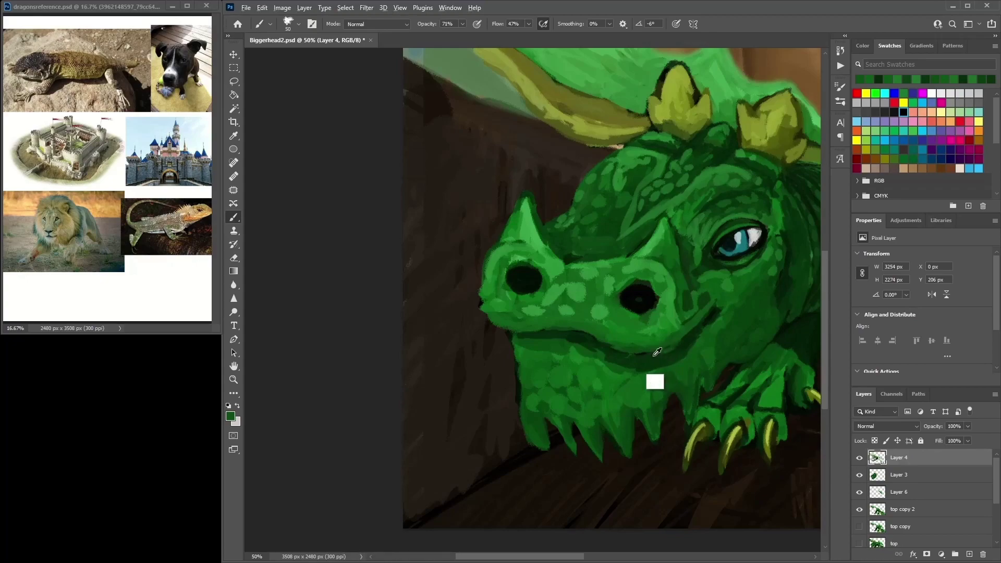
alt+click(709, 319)
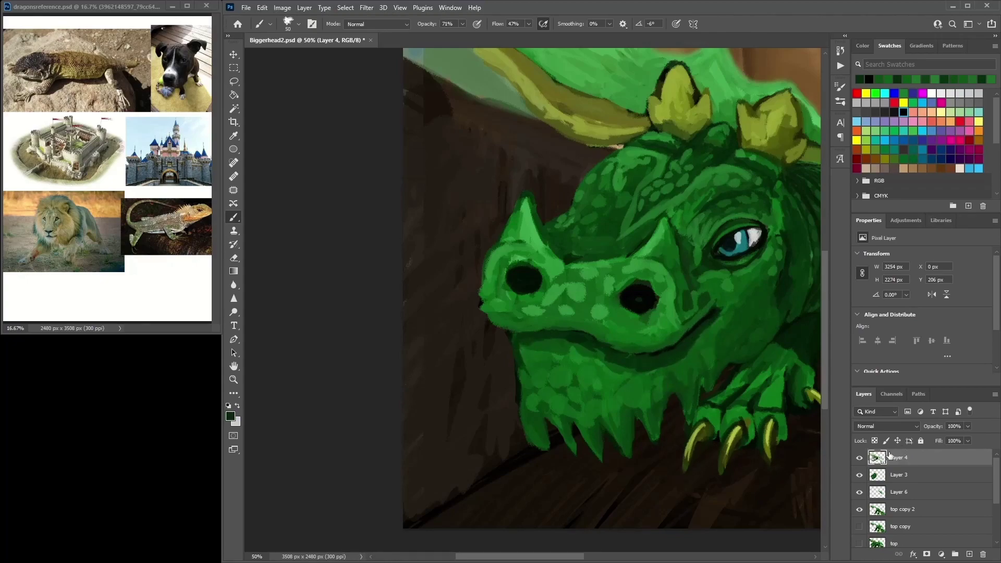
Check what Layer 3 contributes to the head by hiding and showing it, and return to Layer 4 with the Brush
click(900, 509)
click(899, 475)
click(860, 474)
click(859, 474)
key(e)
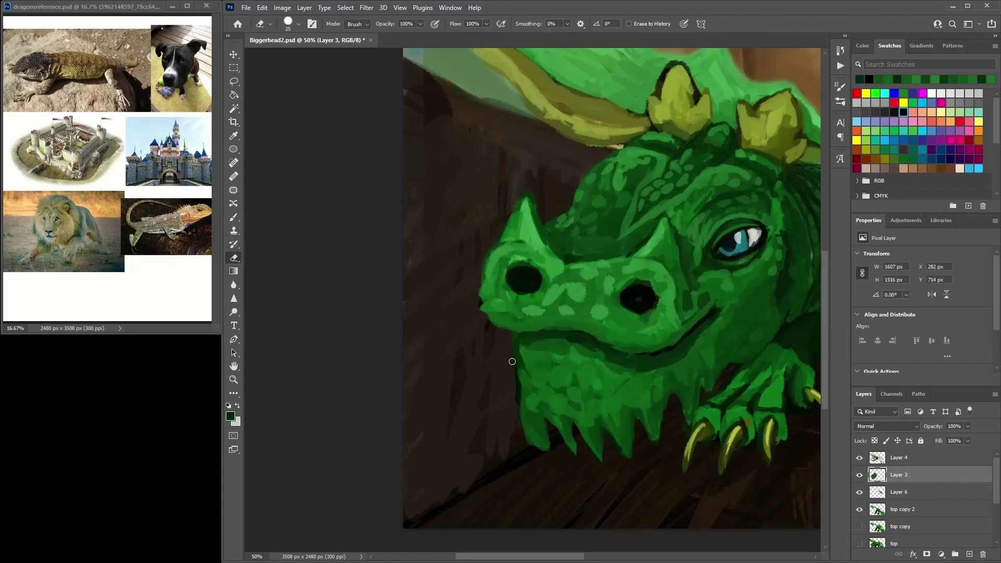
key(alt+bracketright)
key(b)
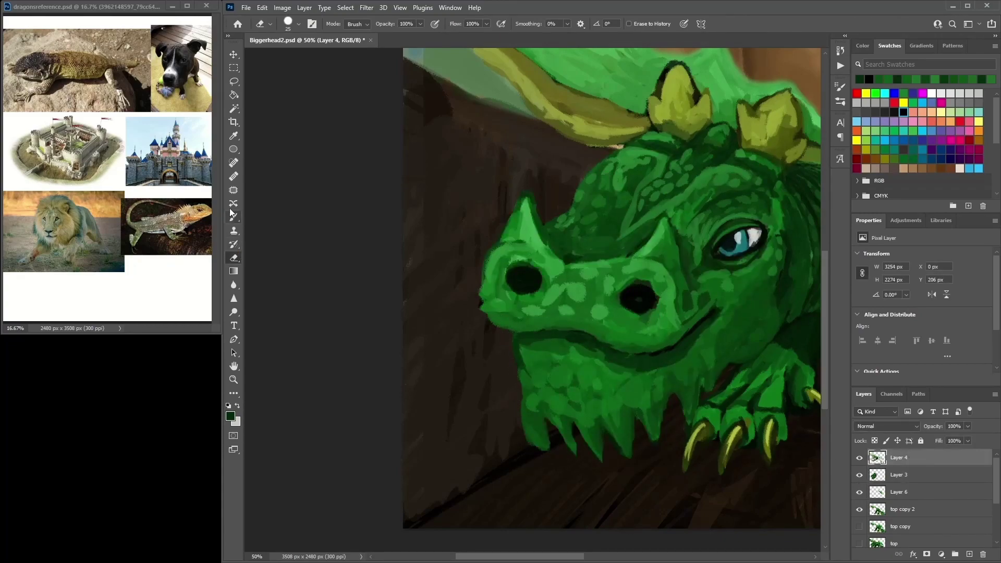
Repaint the dragon's beard with sampled greens, stroking downward from the chin into the hanging spikes
alt+click(522, 365)
mouse_move(528, 374)
mouse_down()
mouse_move(541, 418)
mouse_move(571, 441)
mouse_up()
alt+click(564, 415)
mouse_move(557, 382)
mouse_down()
mouse_move(537, 411)
mouse_move(595, 398)
mouse_up()
mouse_move(587, 435)
mouse_down()
mouse_move(588, 391)
mouse_move(594, 436)
mouse_move(626, 441)
mouse_up()
drag(627, 399, 628, 438)
Shape and darken the rear beard spikes near the front claws with sampled greens
alt+click(653, 387)
mouse_move(652, 387)
mouse_down()
mouse_move(653, 439)
mouse_move(661, 395)
mouse_move(684, 398)
mouse_move(689, 431)
mouse_move(681, 401)
mouse_move(663, 400)
mouse_move(707, 360)
mouse_move(691, 392)
mouse_move(674, 399)
mouse_move(684, 385)
mouse_move(672, 417)
mouse_up()
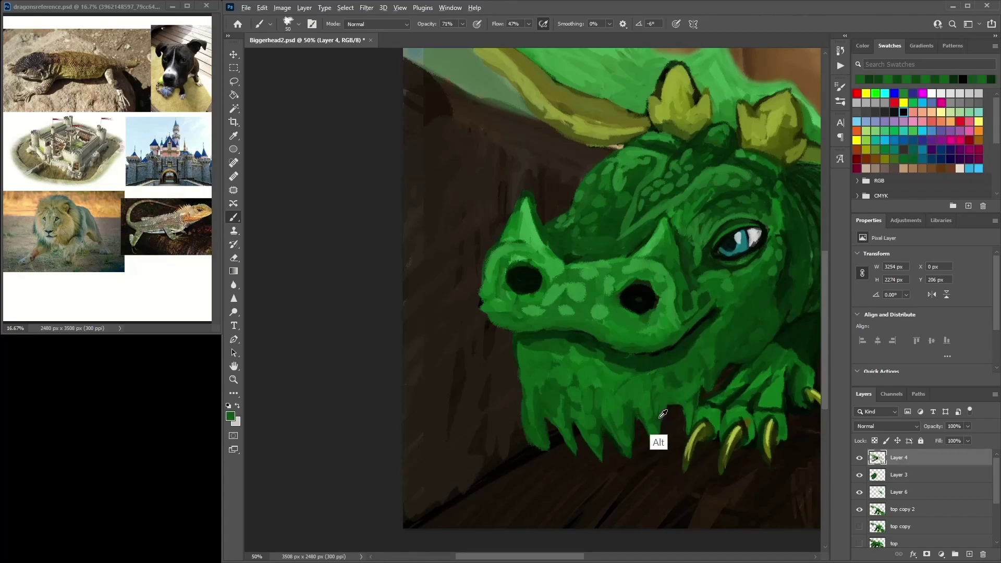
alt+click(663, 414)
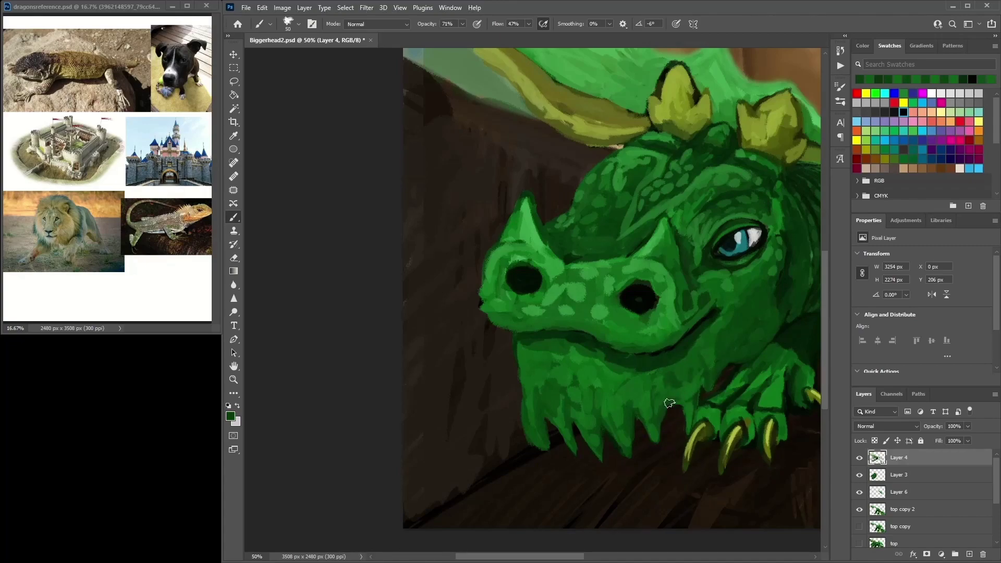
click(682, 440)
Shade the dragon's lower jaw and cheek behind the mouth corner with dark and mid greens
click(752, 345)
mouse_move(710, 380)
mouse_down()
mouse_move(693, 393)
mouse_move(688, 377)
mouse_move(657, 399)
mouse_up()
click(724, 338)
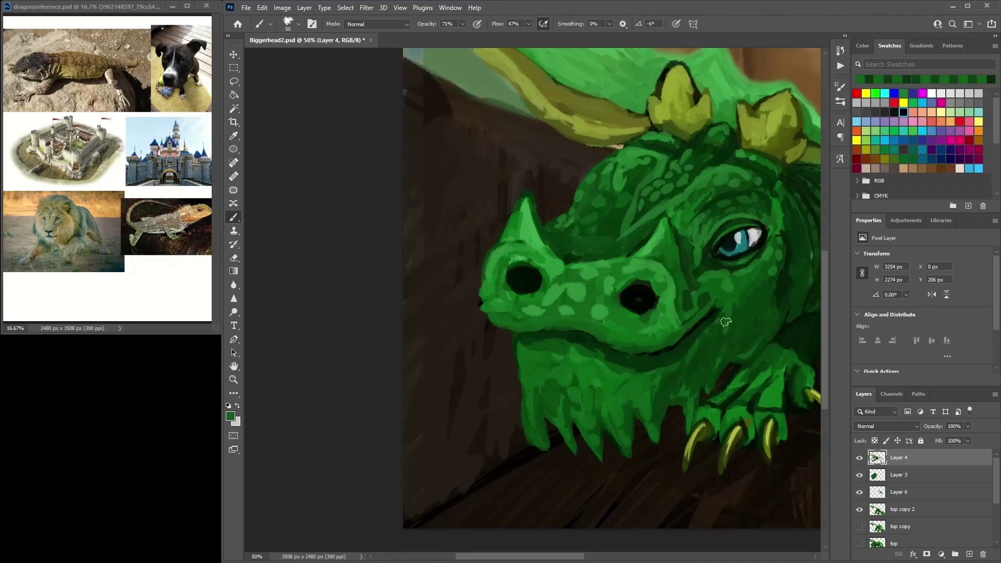
drag(744, 307, 728, 338)
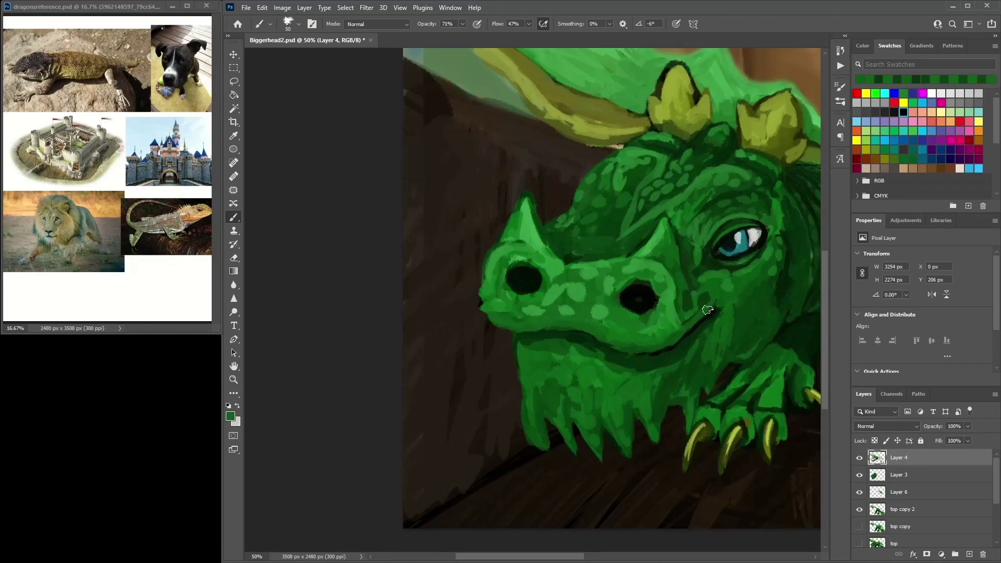
click(743, 338)
Dab small green scales onto the cheek below and behind the dragon's eye
click(767, 286)
click(753, 284)
click(778, 266)
click(743, 288)
click(748, 291)
click(764, 302)
click(778, 250)
click(777, 266)
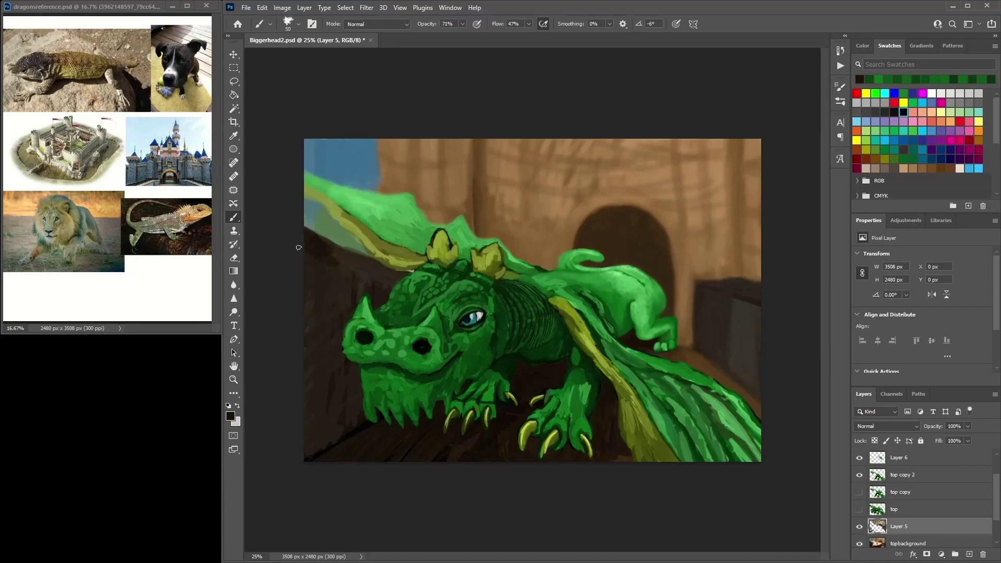
Enlarge the brush to 62 px and repaint the sky and wall edge around the far wing on Layer 5 with sampled colors
click(320, 253)
alt+click(307, 235)
alt+click(320, 171)
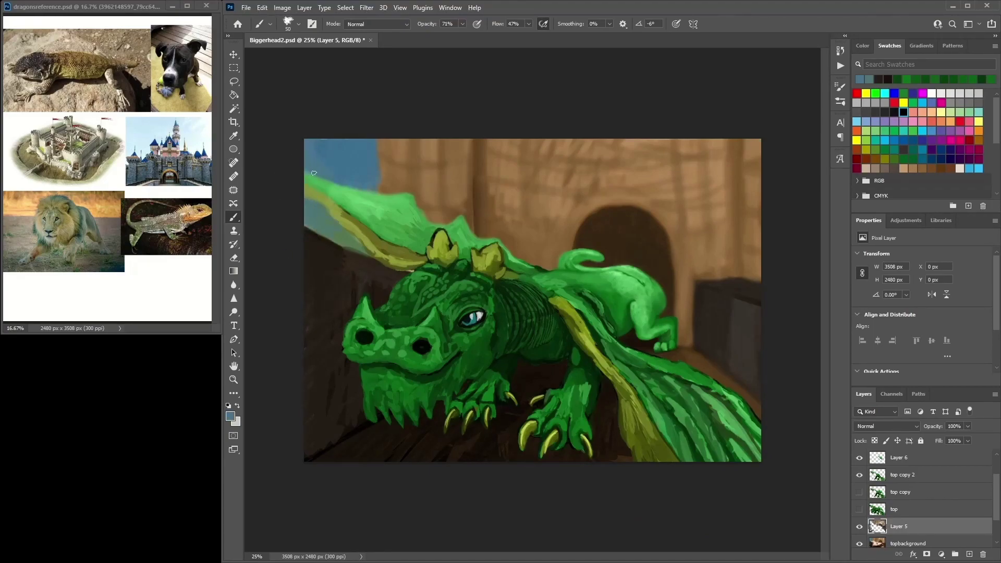
right_click(318, 228)
click(321, 191)
alt+click(329, 184)
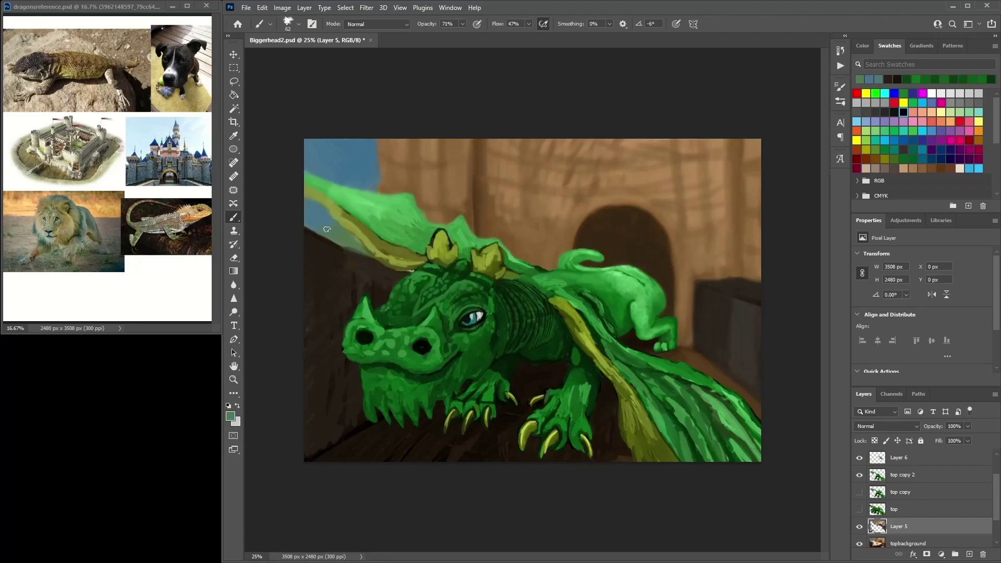
alt+click(359, 169)
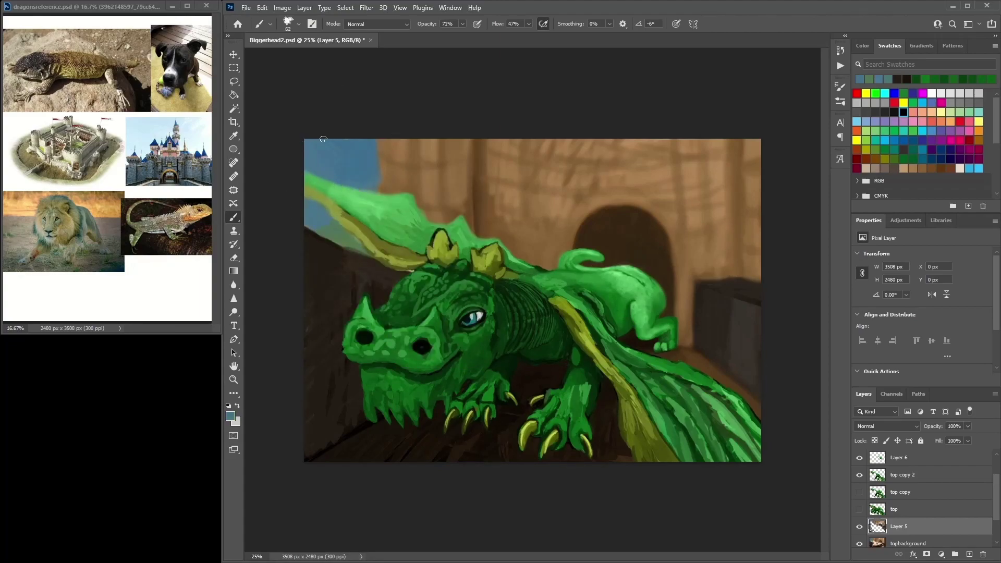
Paint sampled dark browns over the shadowed wall behind the dragon's snout on Layer 5
alt+click(334, 357)
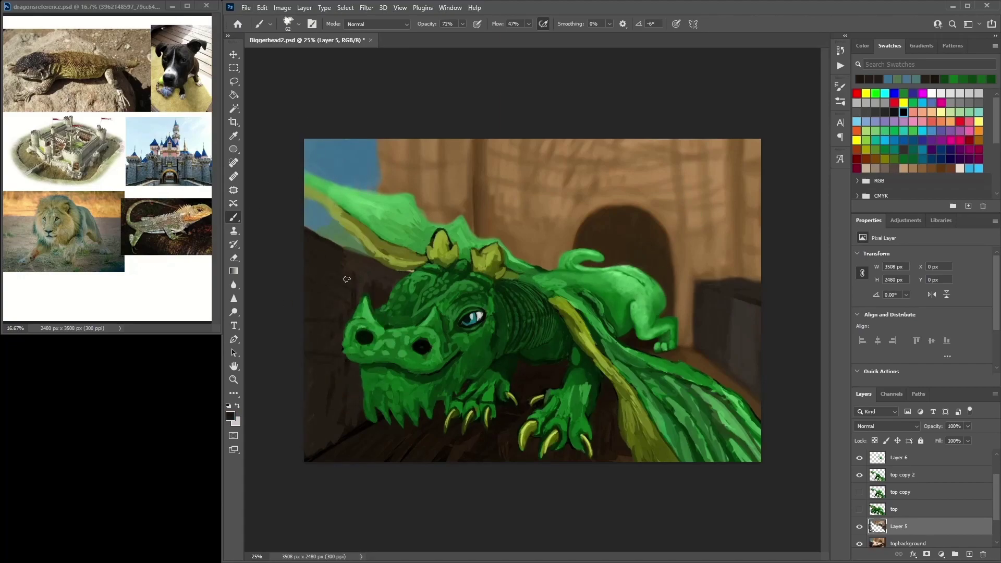
alt+click(335, 304)
alt+click(332, 250)
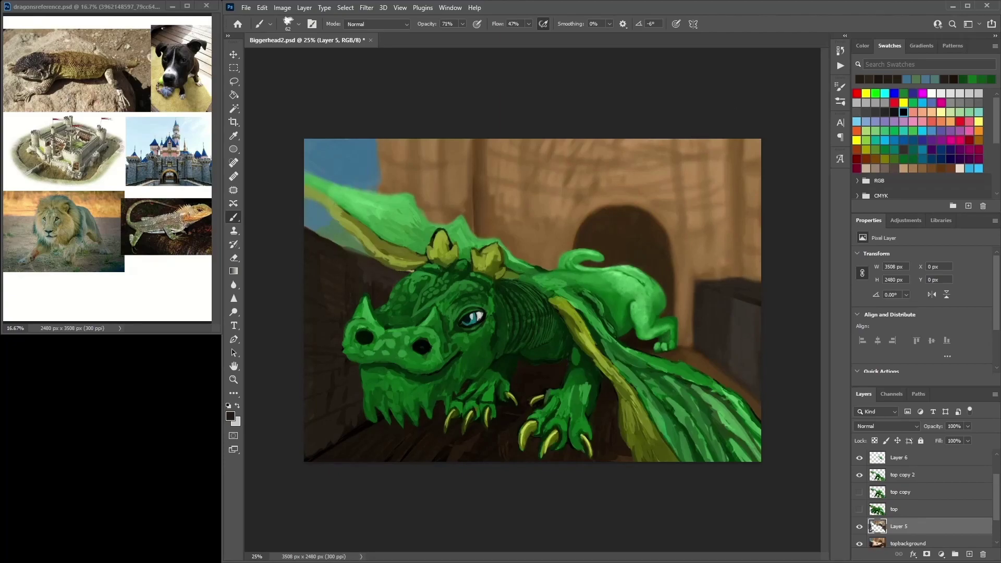
Try erasing on the dark wall beside the tower, and resume painting its slanted top edge with the Brush on Layer 8
key(e)
alt+click(754, 279)
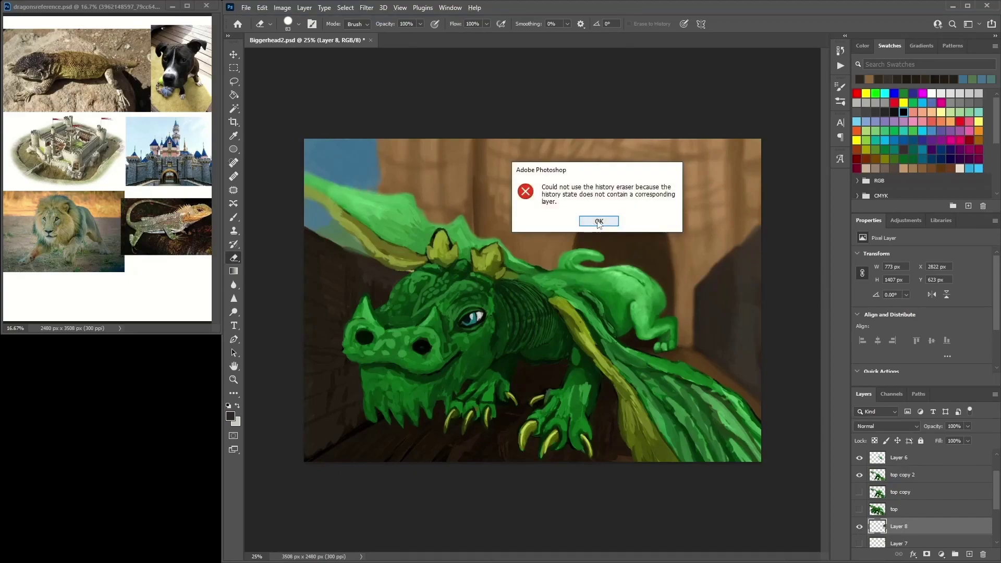
click(598, 221)
key(b)
click(730, 273)
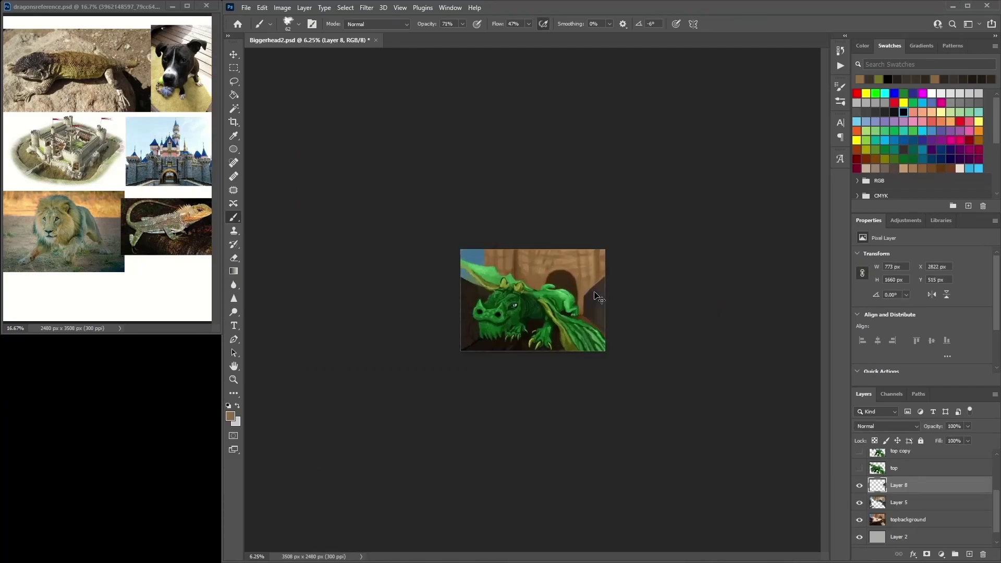
Switch to a round brush and paint browns over the tower where it meets the dark wall's slanted edge
key(ctrl+plus)
key(ctrl+plus)
right_click(339, 96)
click(278, 121)
key(Return)
mouse_move(746, 236)
mouse_down()
mouse_move(705, 282)
mouse_move(736, 243)
mouse_up()
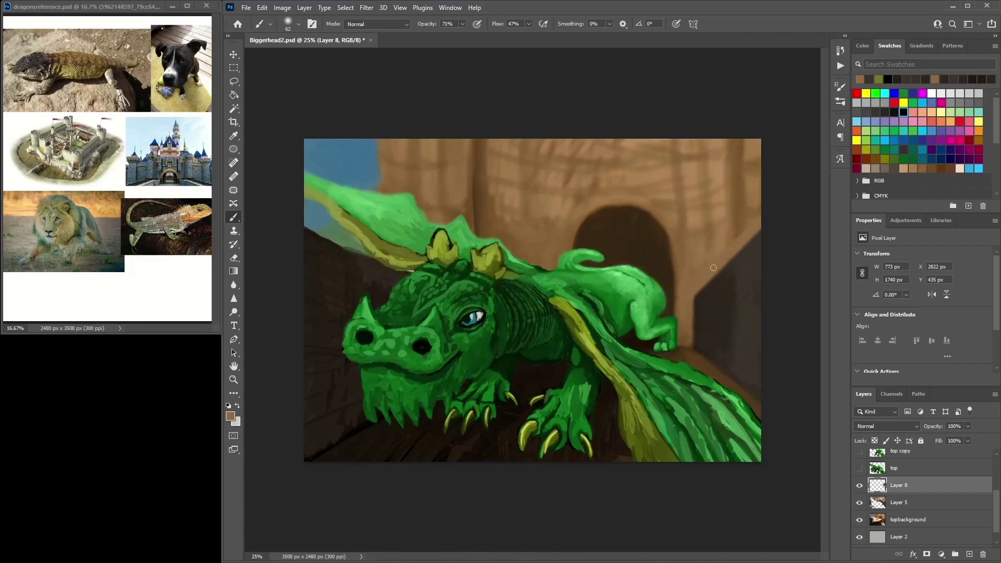
drag(780, 200, 741, 215)
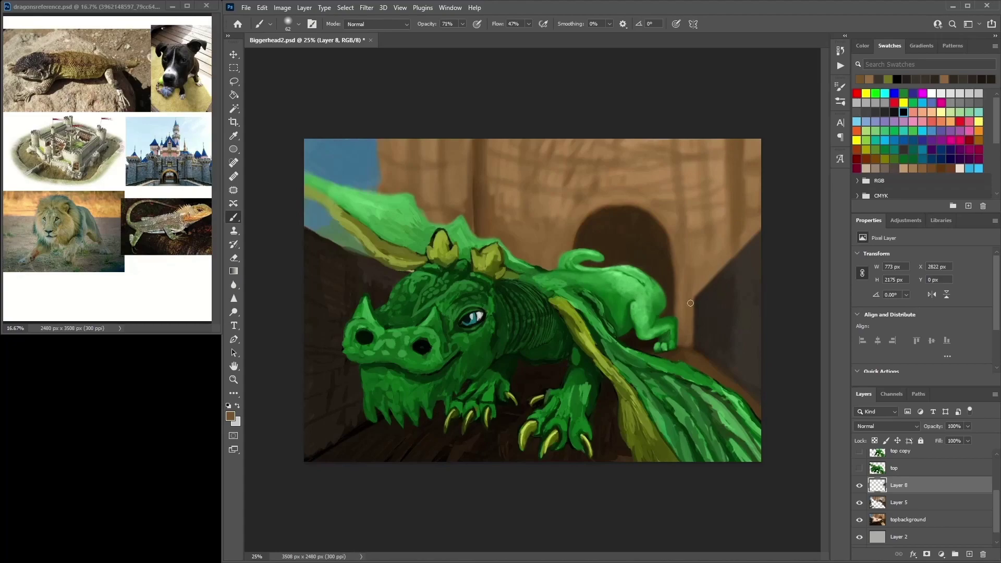
drag(687, 291, 694, 305)
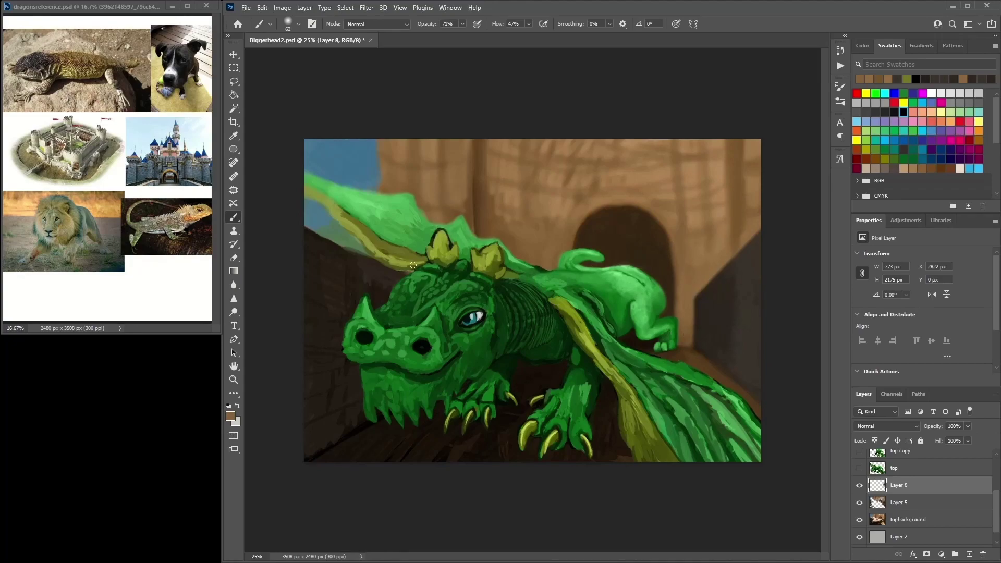
Clean up the wall edge beneath the far wing and the sky beside the tower with sampled browns and blues
drag(407, 260, 391, 266)
alt+click(338, 260)
alt+click(374, 168)
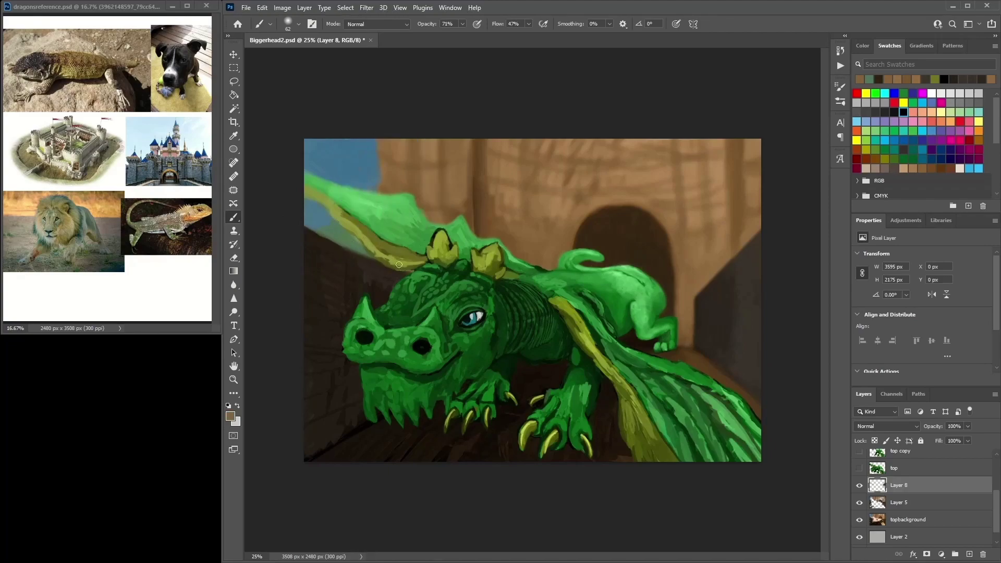
alt+click(389, 235)
alt+click(373, 177)
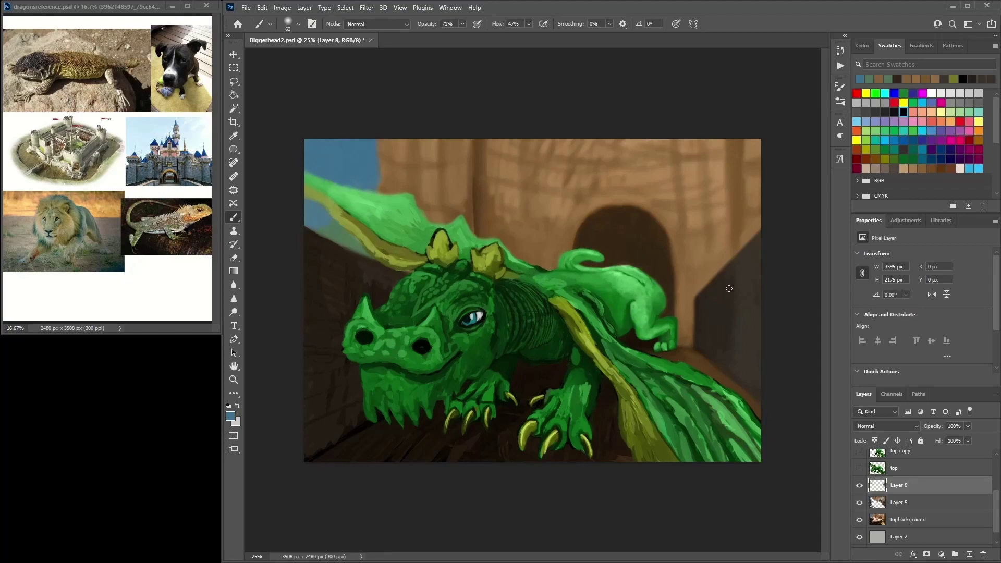
Switch back to the textured brush and darken the floor around the dragon's front claws with sampled dark browns
alt+click(716, 236)
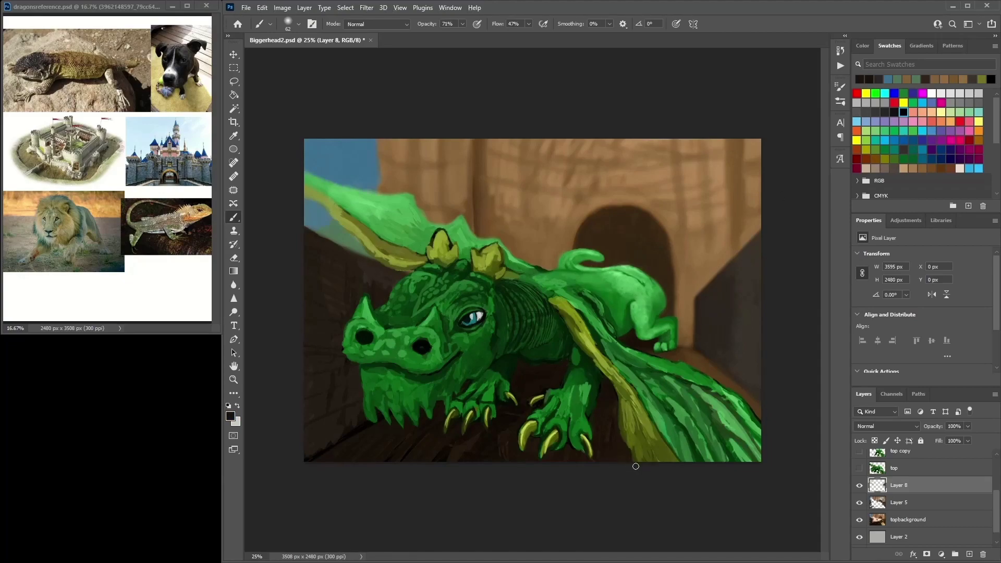
click(298, 24)
double_click(316, 124)
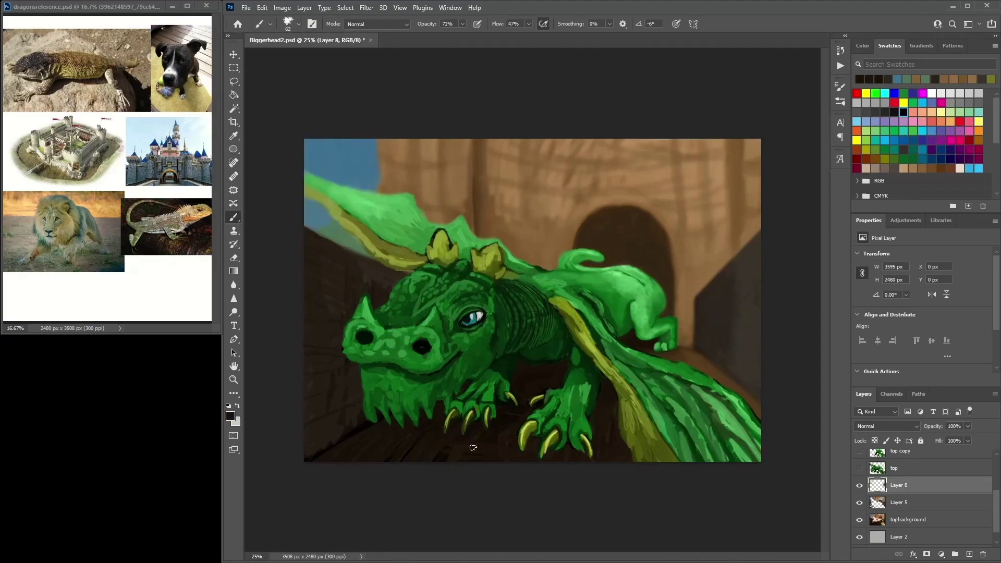
click(534, 432)
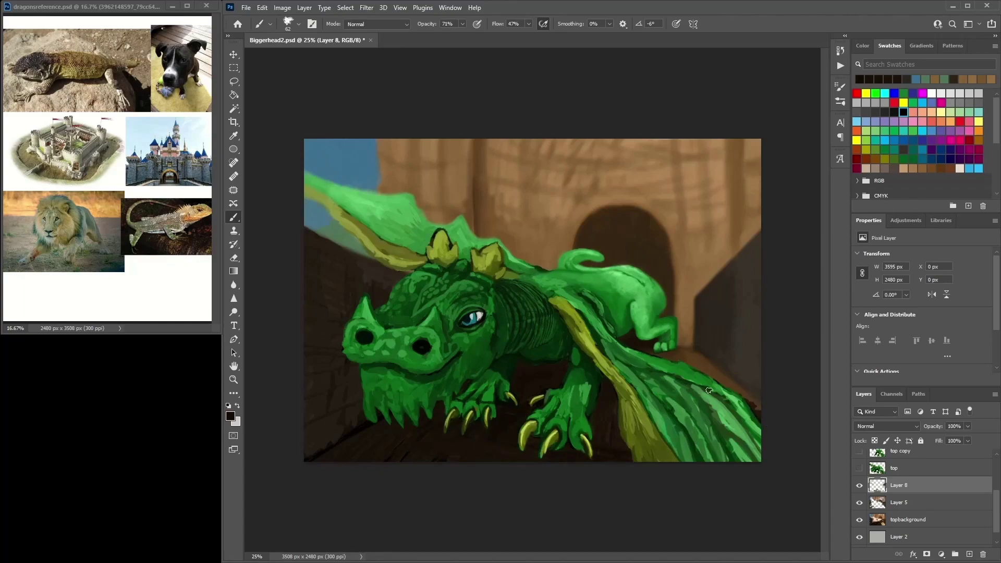
Paint sampled dark browns onto the wall and ground beyond the near wing's outer edge
alt+click(754, 401)
alt+click(758, 383)
alt+click(762, 356)
alt+click(761, 343)
alt+click(762, 345)
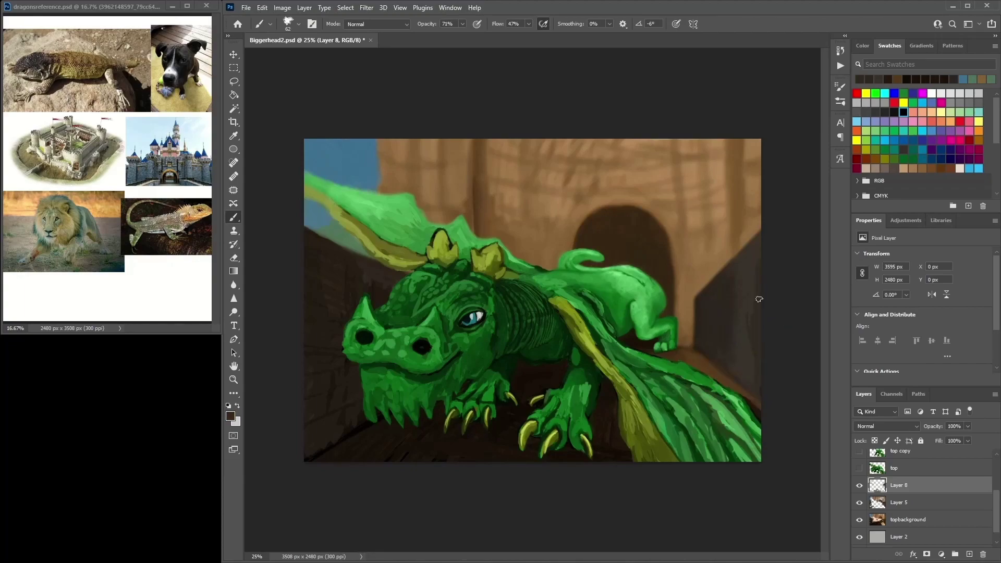
Choose a dark brown foreground colour and paint it over the shadowed wall at the scene's far edge beside the near wing
click(230, 415)
click(105, 356)
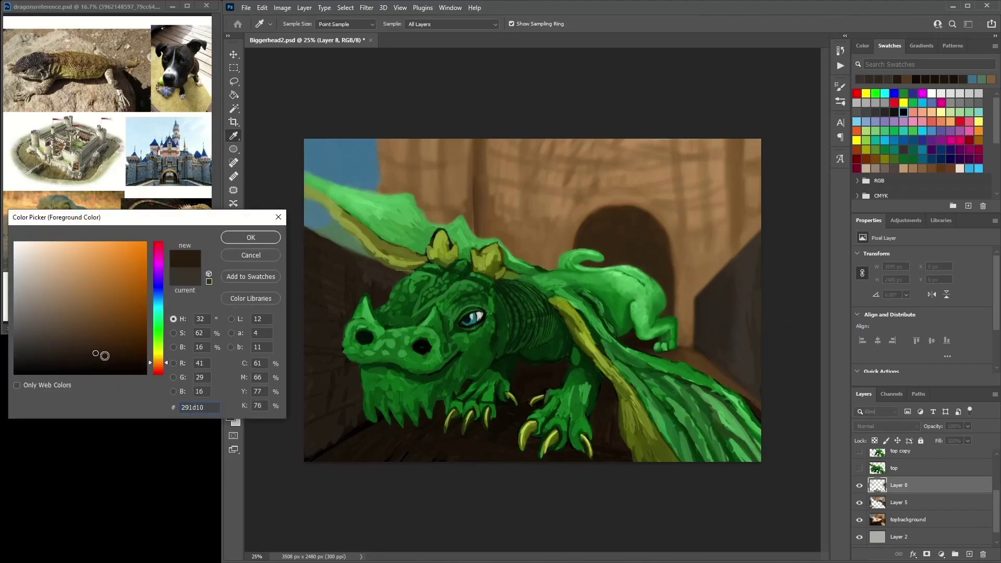
click(250, 237)
drag(753, 331, 750, 281)
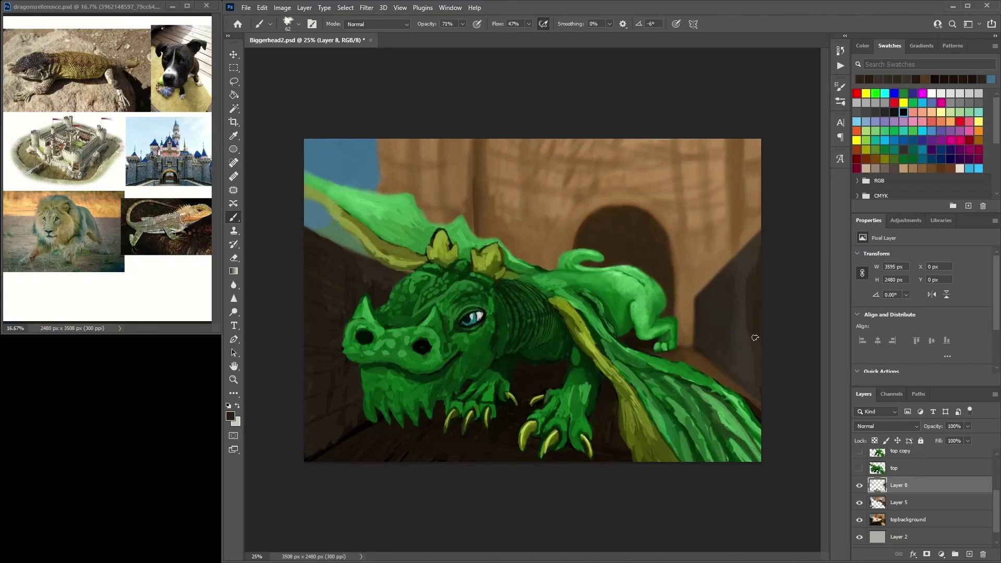
mouse_move(761, 341)
mouse_down()
mouse_move(752, 292)
mouse_move(710, 314)
mouse_up()
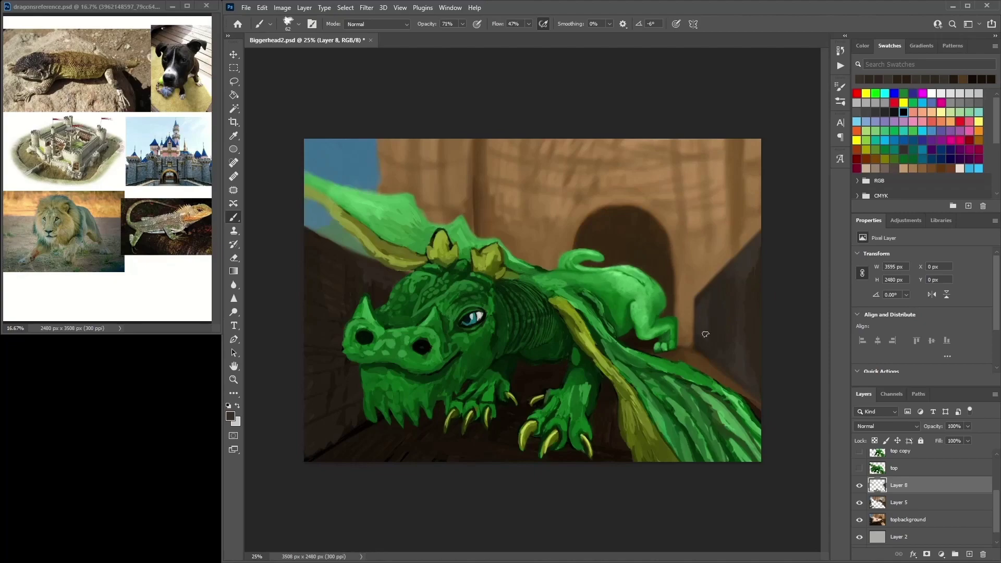
mouse_move(733, 282)
mouse_down()
mouse_move(756, 315)
mouse_move(756, 272)
mouse_move(752, 294)
mouse_up()
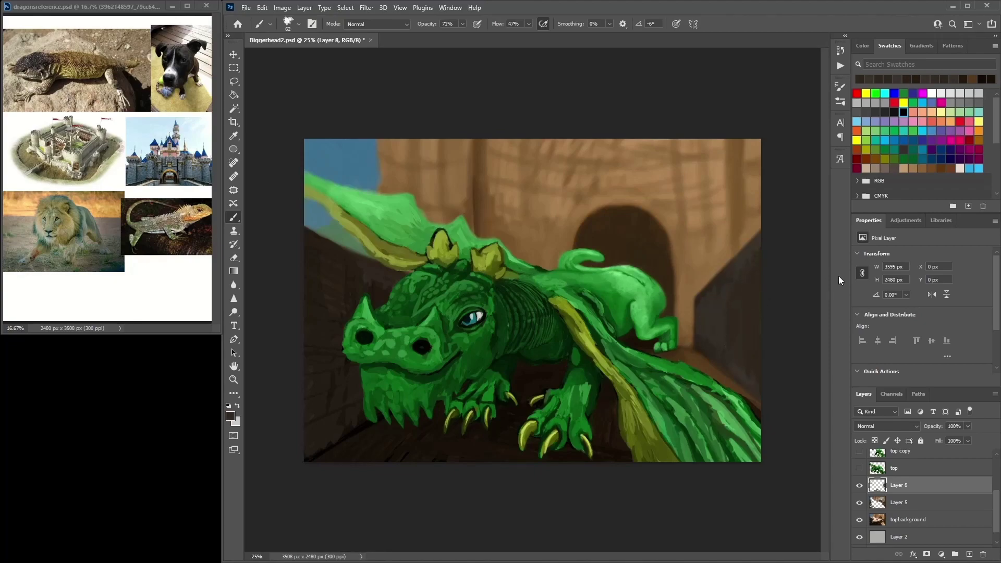
Switch to a round brush and darken the outer part of the shadowed wall above the near wing with vertical near-black strokes
click(299, 24)
click(295, 116)
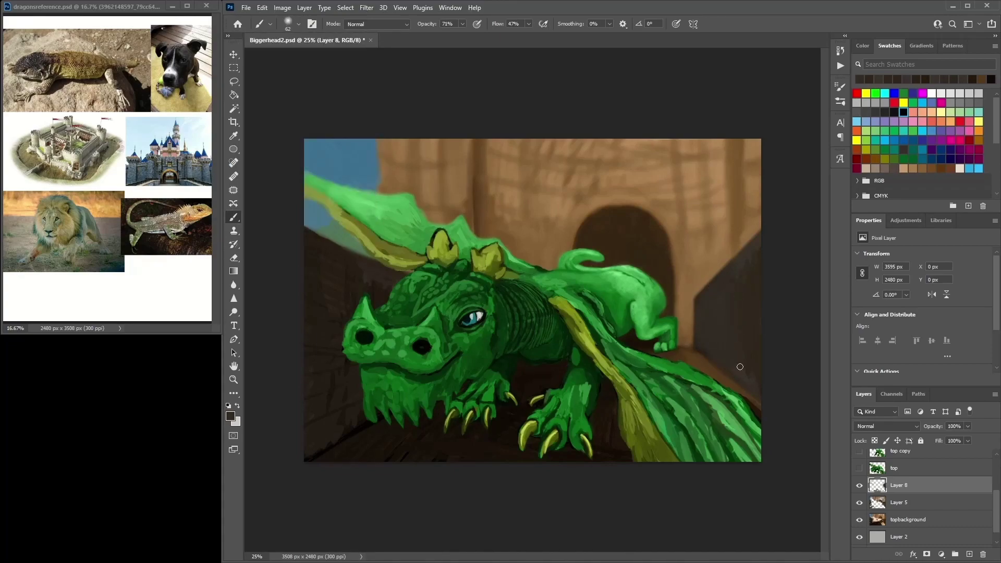
drag(753, 274, 754, 306)
drag(758, 253, 759, 323)
drag(751, 236, 756, 300)
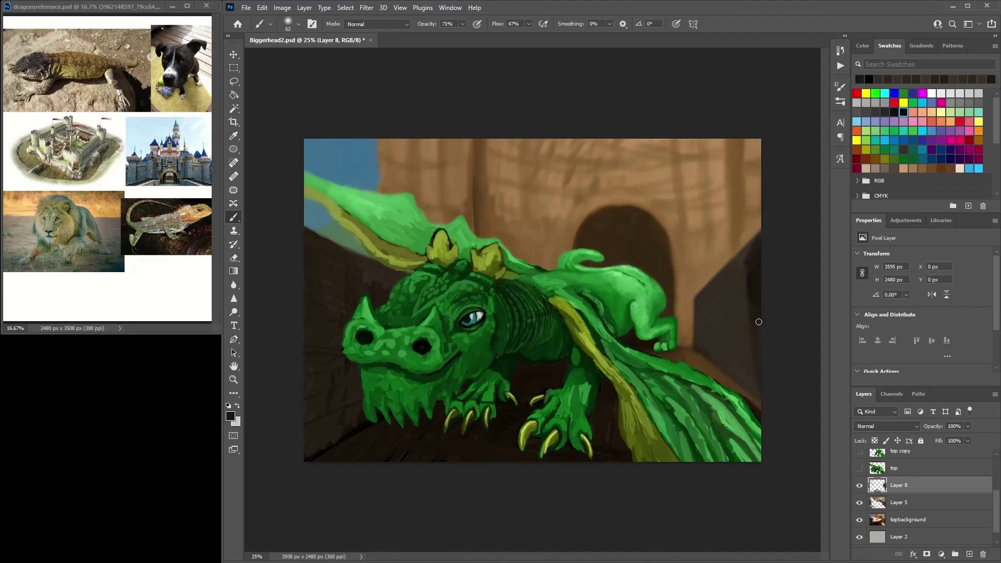
drag(742, 261, 742, 307)
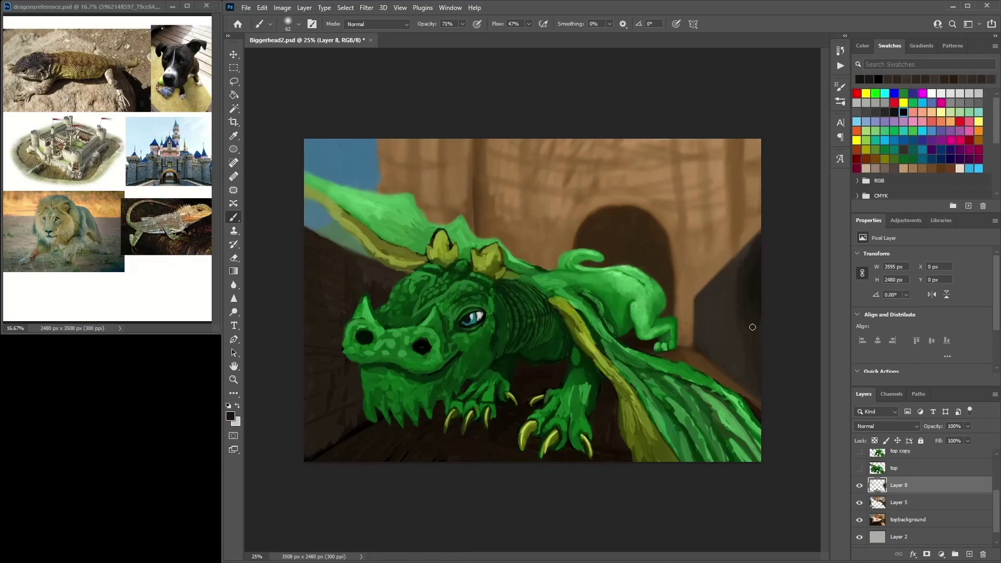
Switch back to the textured brush and add dark vertical texture strokes to the shadowed wall above the near wing
click(289, 22)
click(306, 122)
click(731, 329)
drag(756, 290, 757, 308)
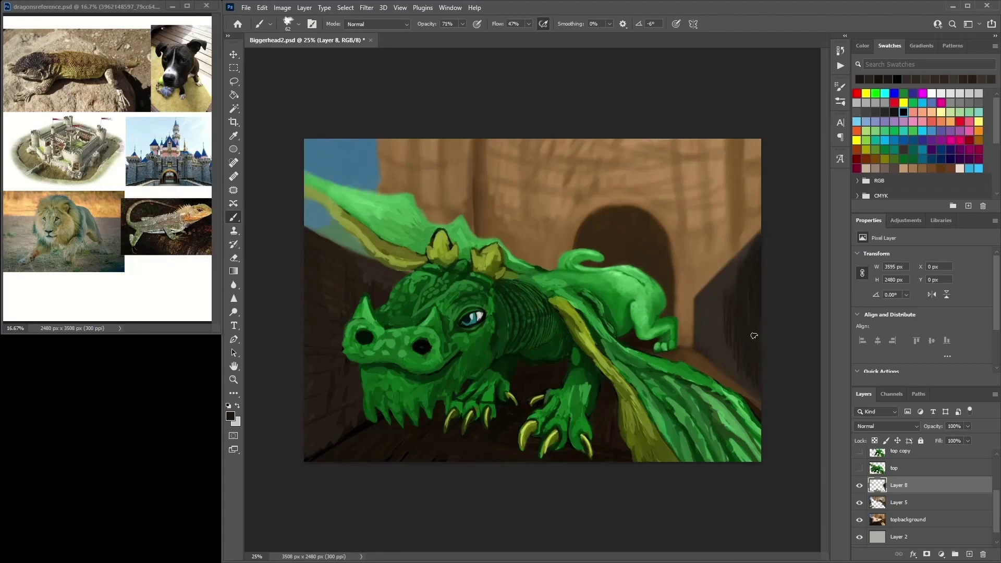
On Layer 4, paint sampled greens onto the dragon's rump with a soft round brush at size 23
key(ctrl+plus)
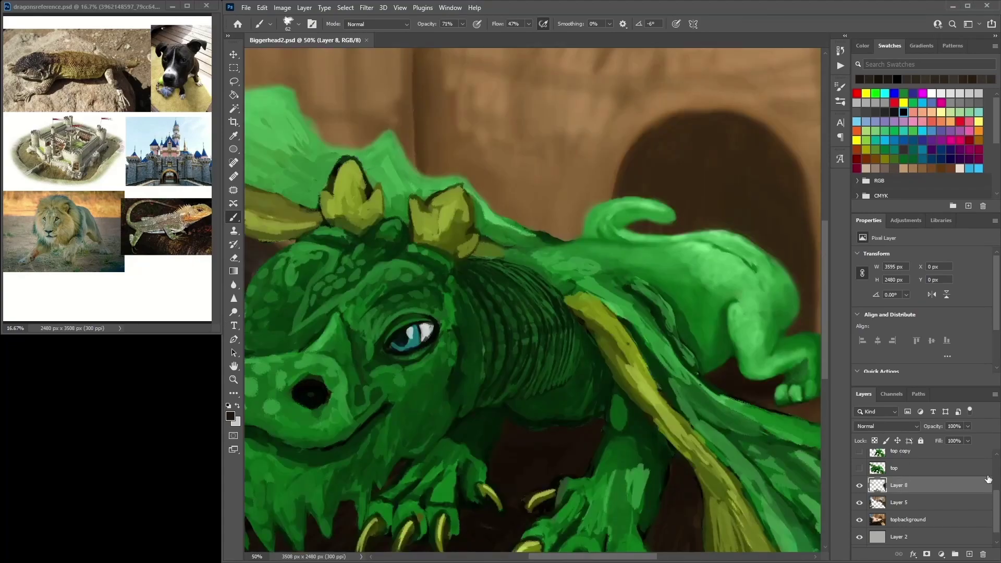
key(alt+period)
click(289, 23)
click(292, 185)
alt+click(713, 296)
right_click(730, 256)
click(842, 269)
alt+click(727, 263)
drag(727, 263, 730, 269)
Blend further sampled light and mid greens over the dragon's hip and the rear edge of its haunch
alt+click(758, 277)
alt+click(742, 310)
alt+click(741, 264)
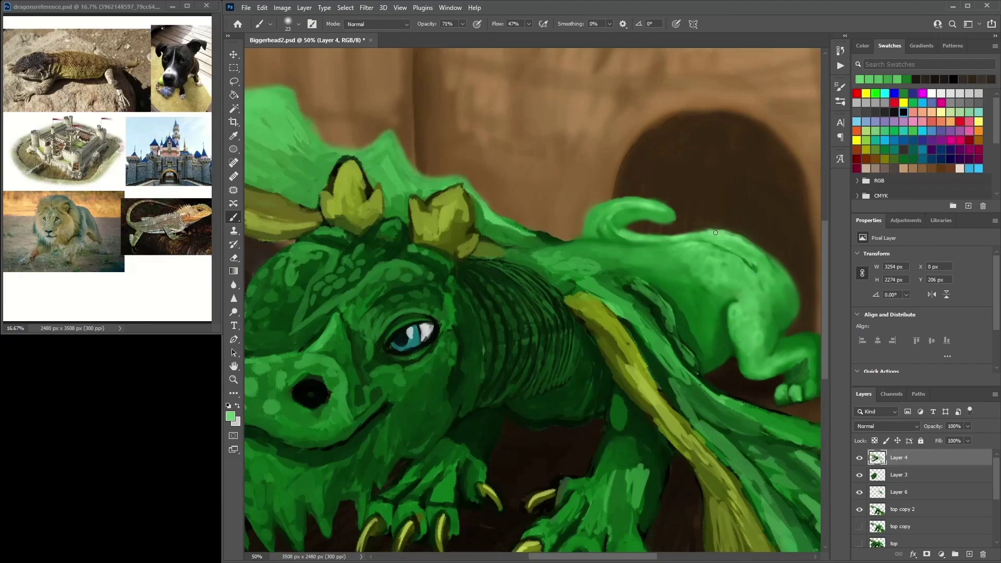
alt+click(720, 271)
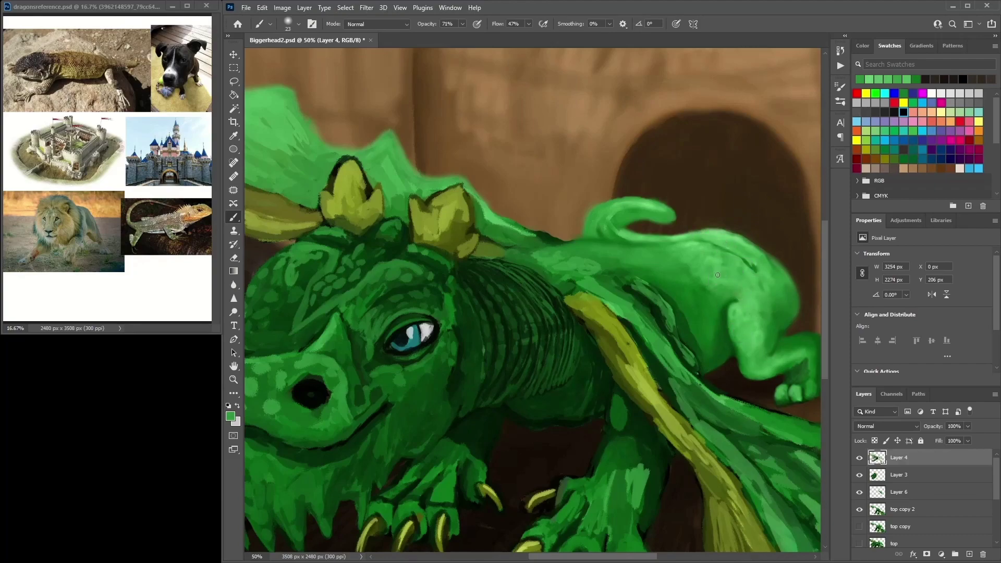
key(alt)
alt+click(732, 261)
mouse_move(746, 309)
mouse_down()
mouse_move(770, 328)
mouse_move(772, 312)
mouse_move(774, 338)
mouse_move(681, 255)
mouse_up()
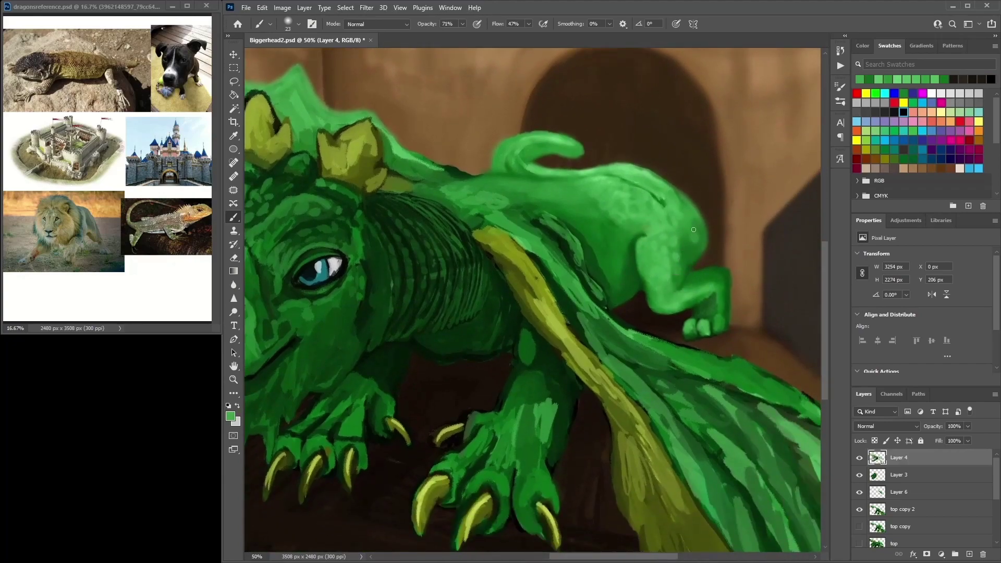
alt+click(687, 240)
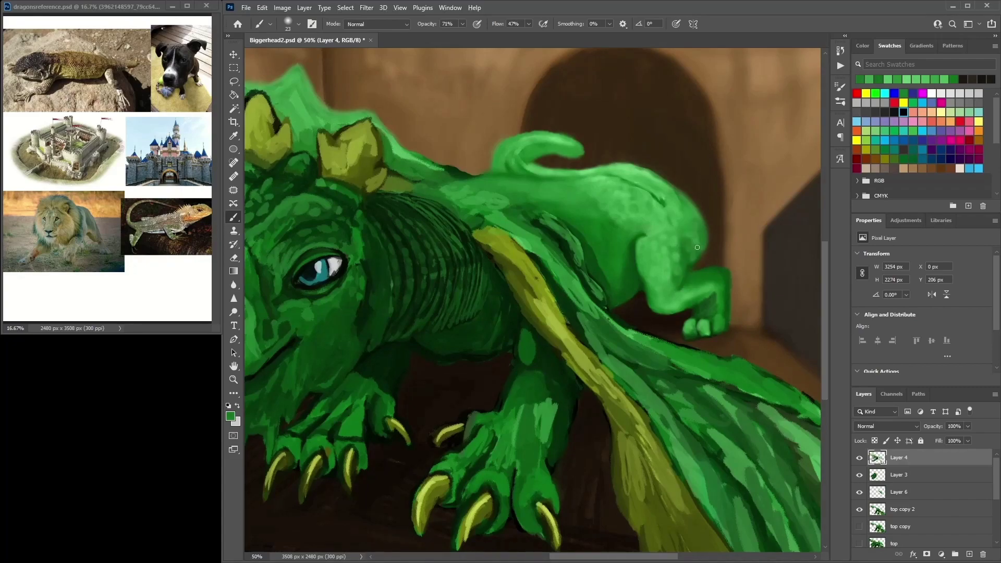
Shade the dragon's underbelly between the near wing and the hind thigh with sampled dark and mid greens
alt+click(625, 296)
alt+click(615, 300)
alt+click(631, 285)
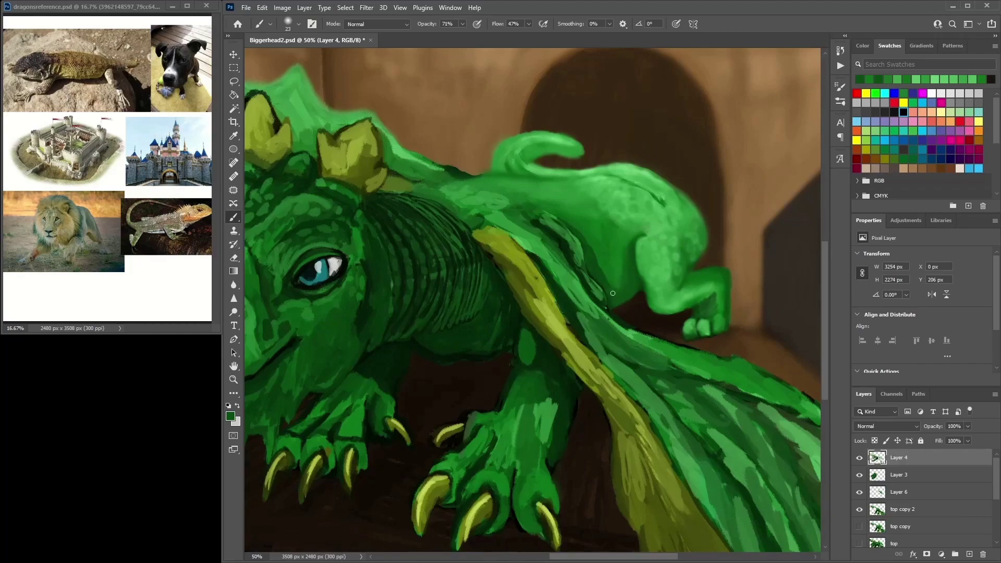
alt+click(598, 279)
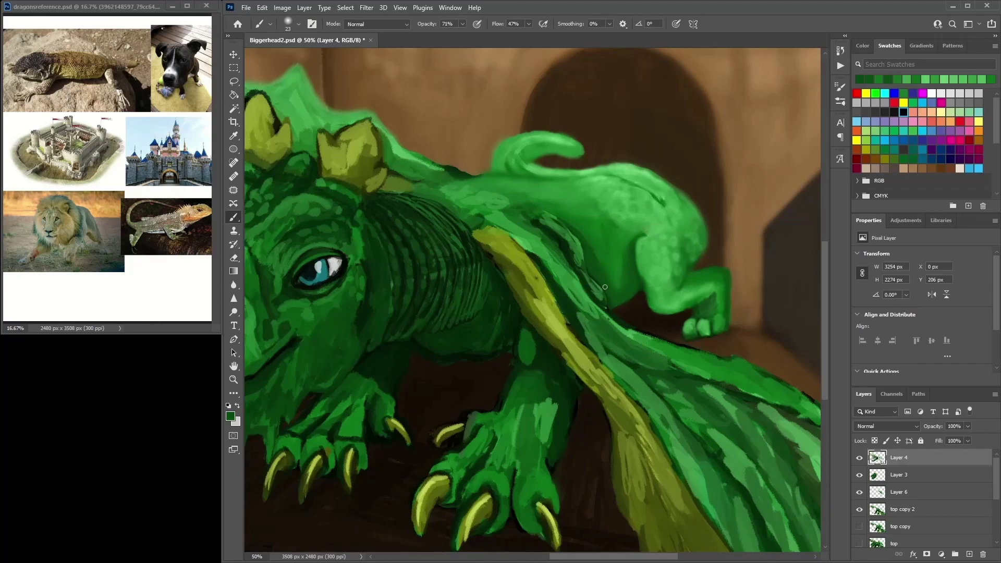
alt+click(623, 283)
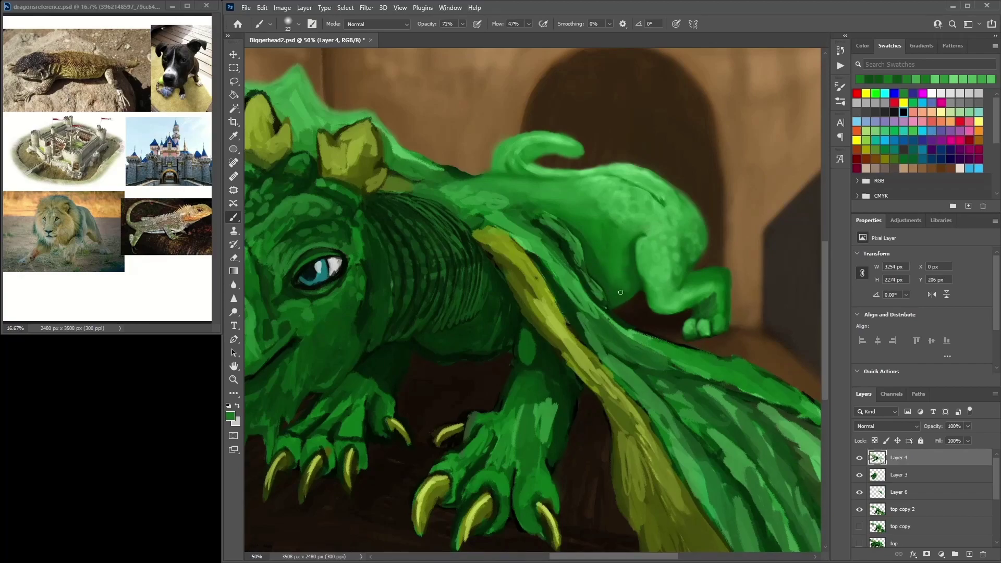
alt+click(625, 289)
alt+click(626, 282)
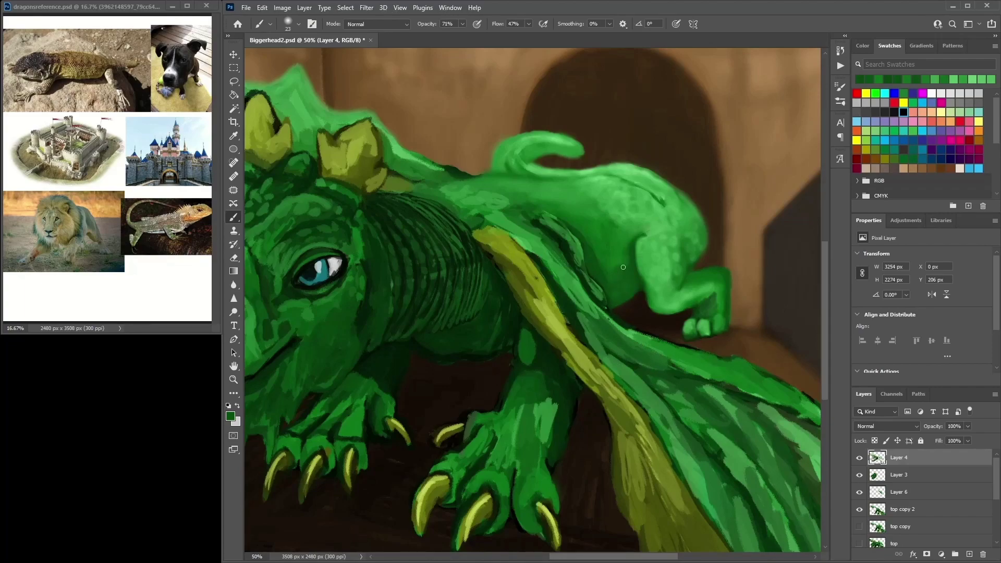
alt+click(638, 283)
alt+click(627, 280)
alt+click(633, 273)
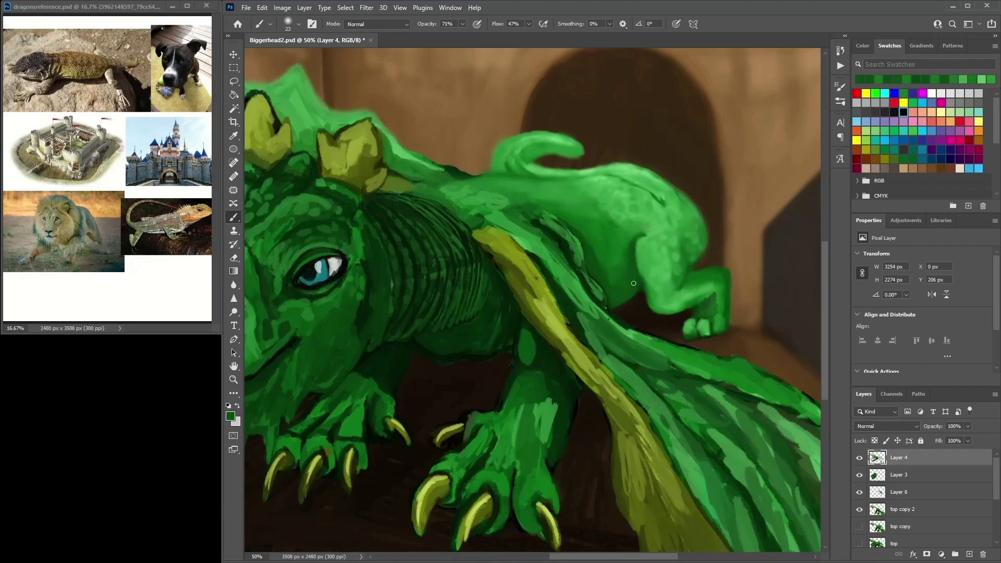
Model the dragon's hind knee and lower leg with sampled light and dark greens
alt+click(683, 266)
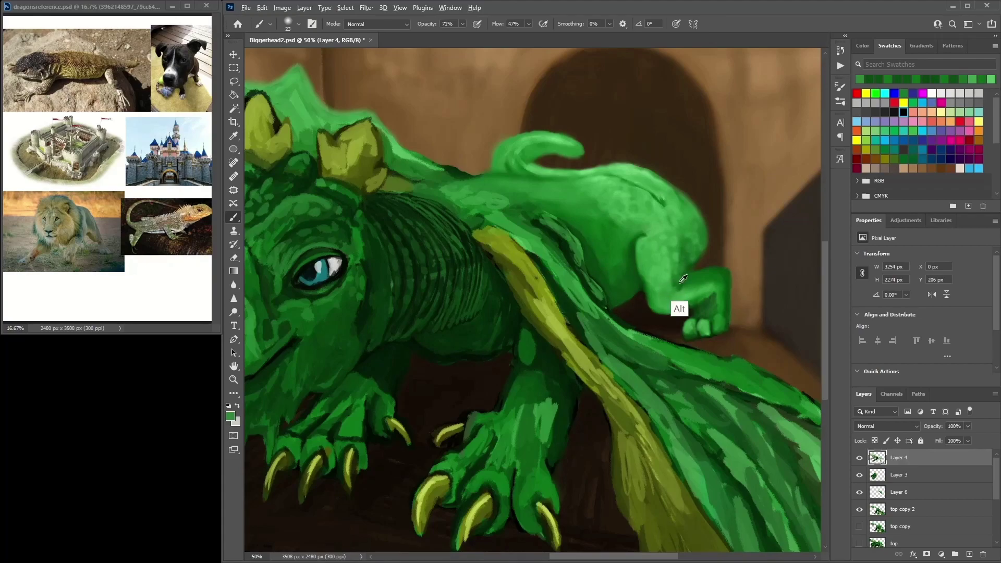
alt+click(677, 276)
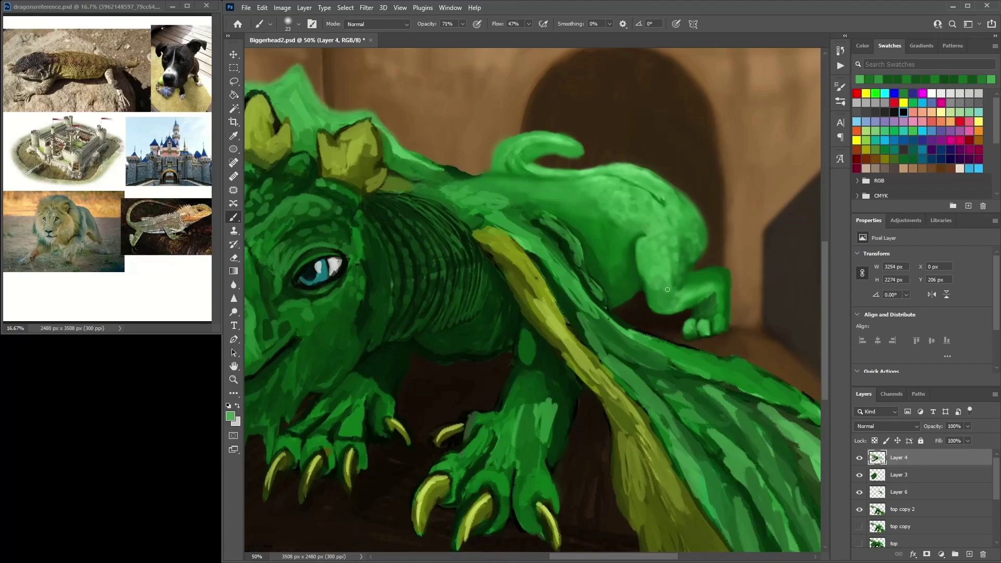
alt+click(699, 271)
click(703, 276)
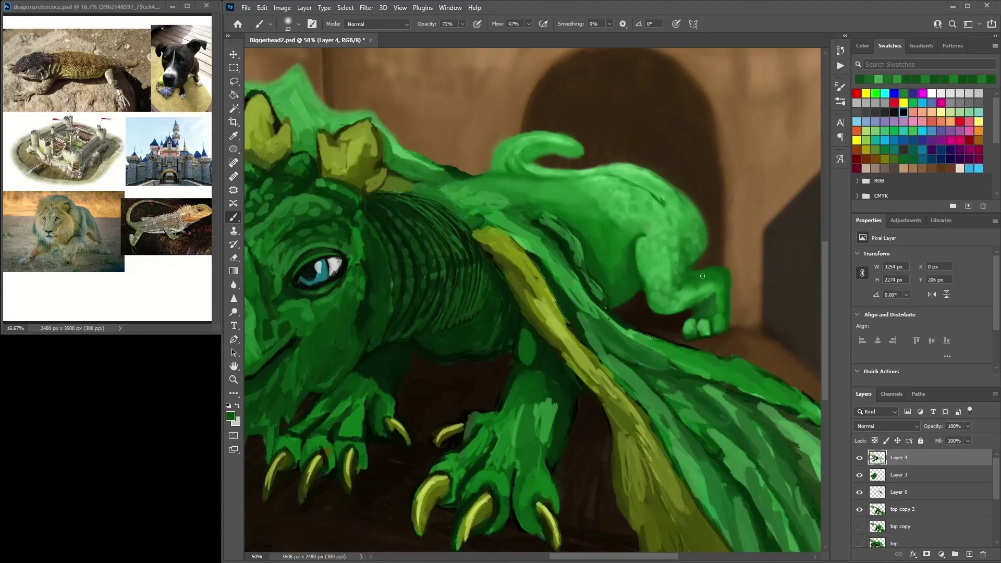
alt+click(720, 283)
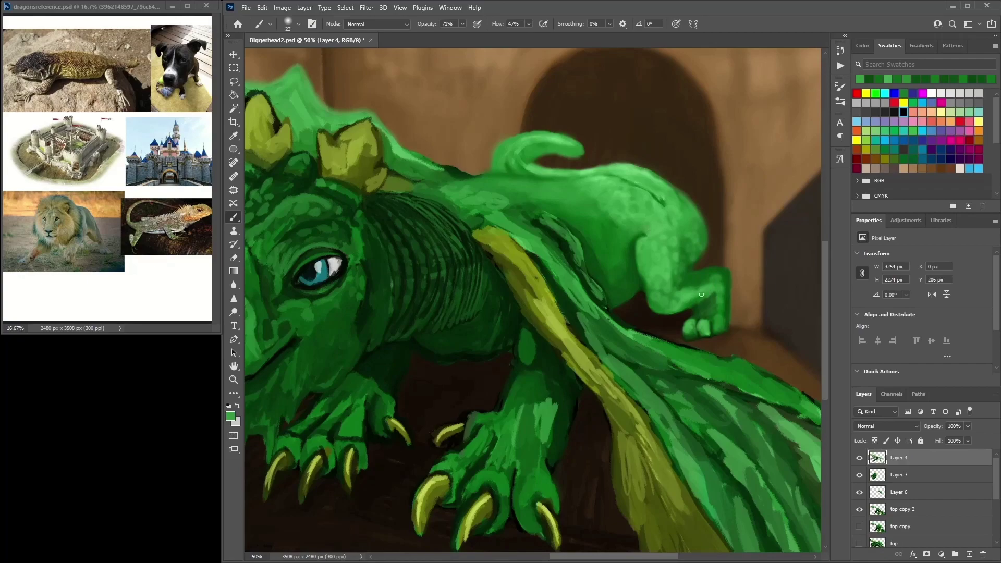
drag(701, 294, 708, 296)
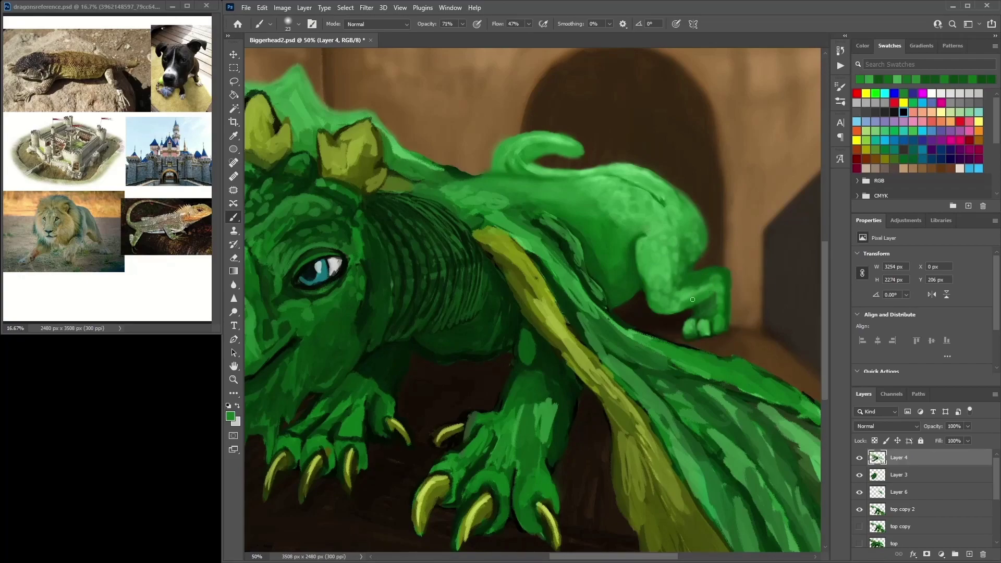
Touch up the dragon's upper back and shade the curled tail with sampled greens
drag(699, 156, 599, 251)
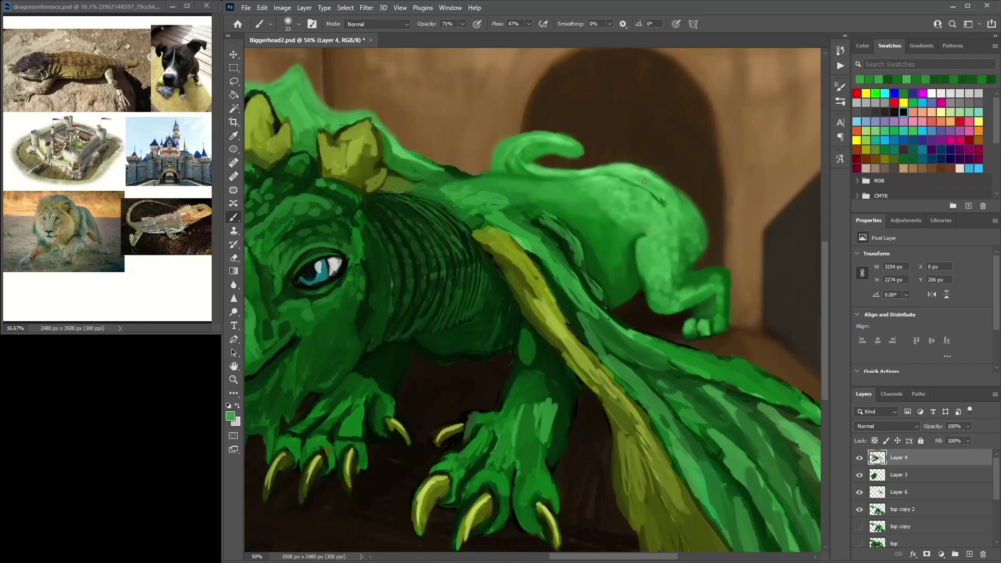
alt+click(558, 147)
drag(529, 156, 567, 151)
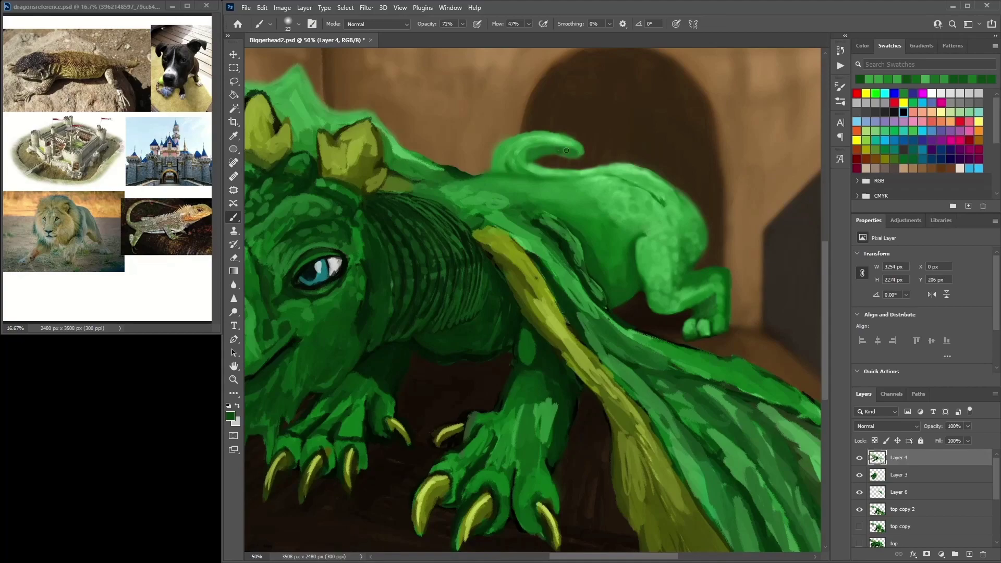
alt+click(539, 141)
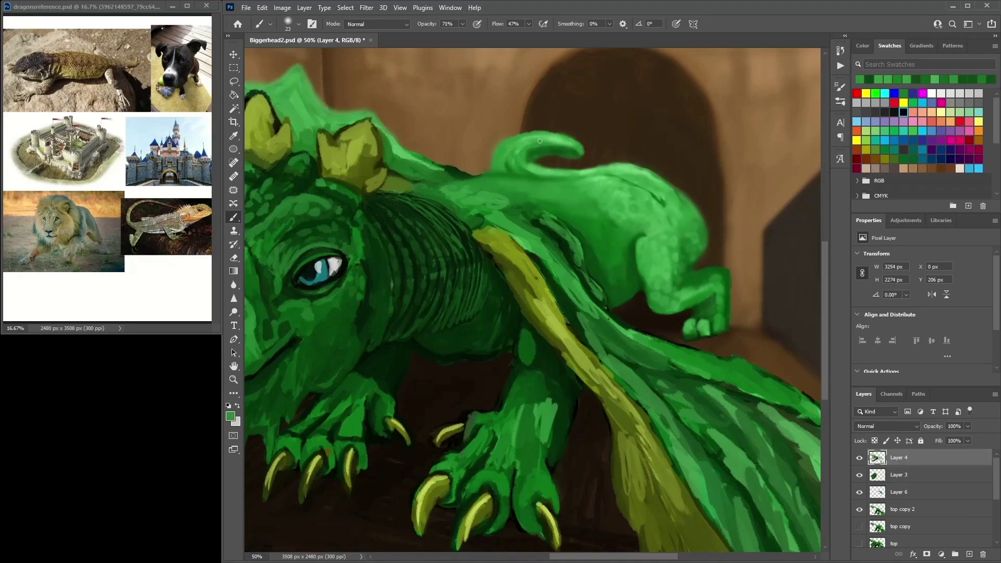
drag(528, 166, 527, 150)
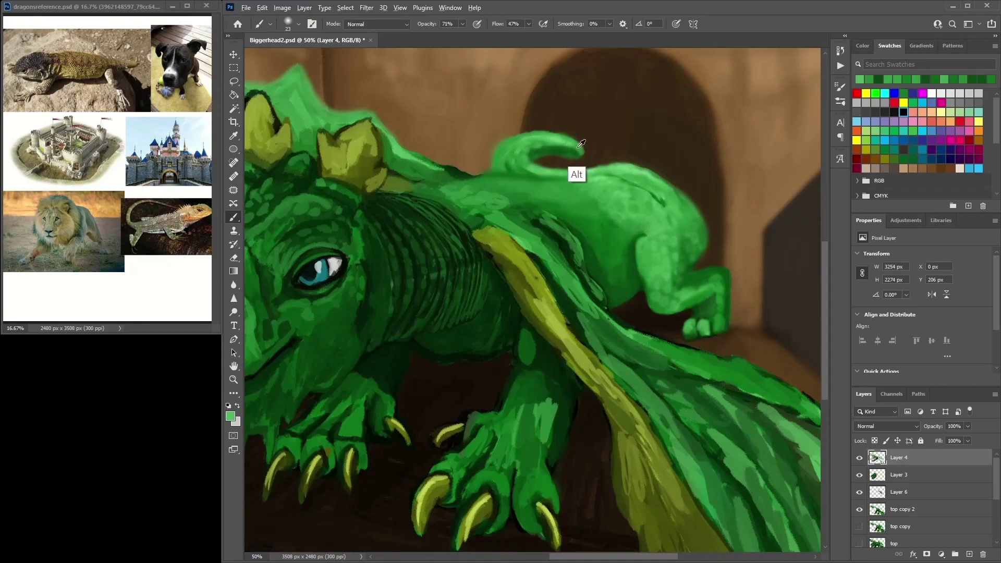
drag(577, 172, 563, 142)
click(515, 165)
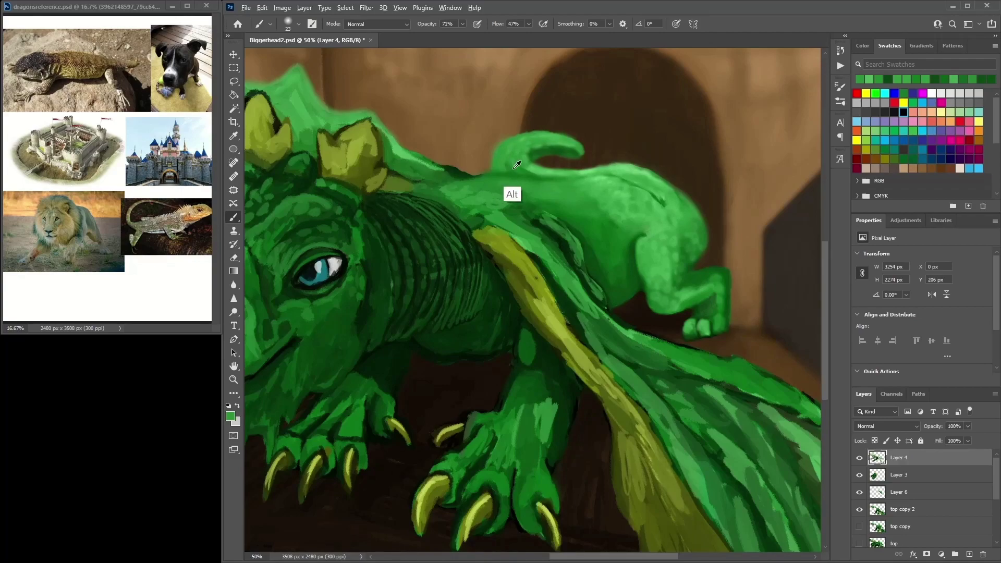
click(523, 168)
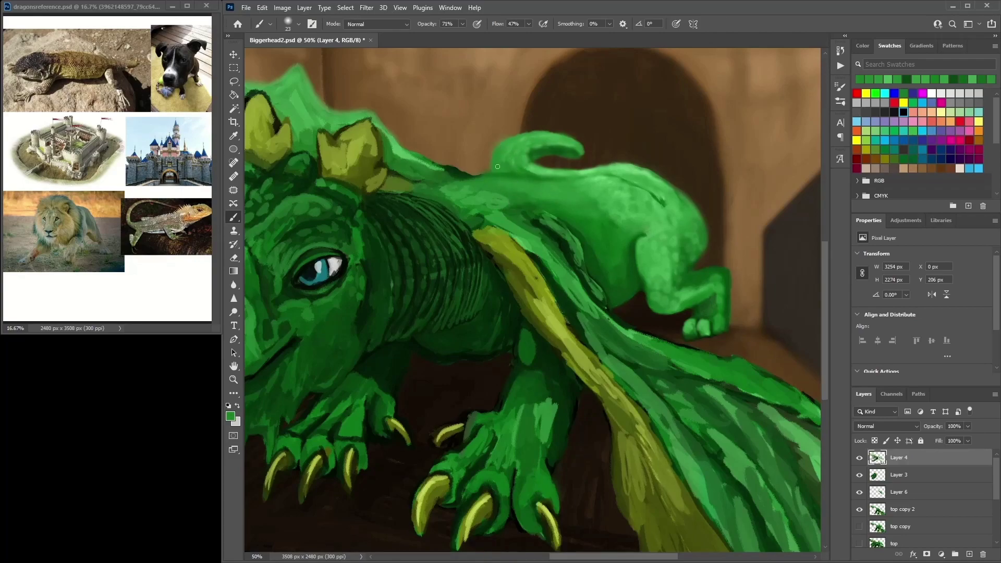
Blend sampled greens along the dragon's back between the tail base and the root of the far wing
alt+click(495, 199)
alt+click(474, 178)
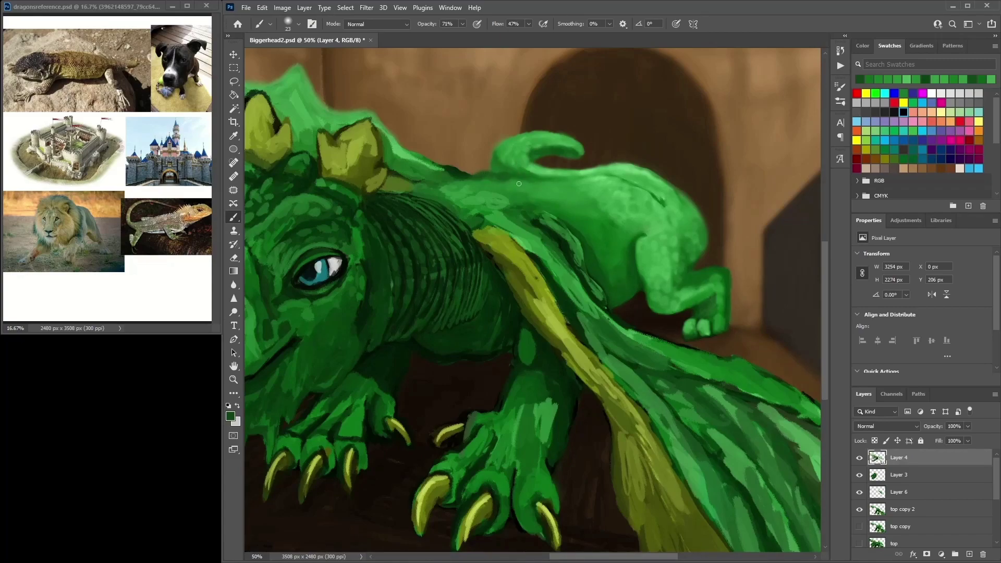
alt+click(566, 185)
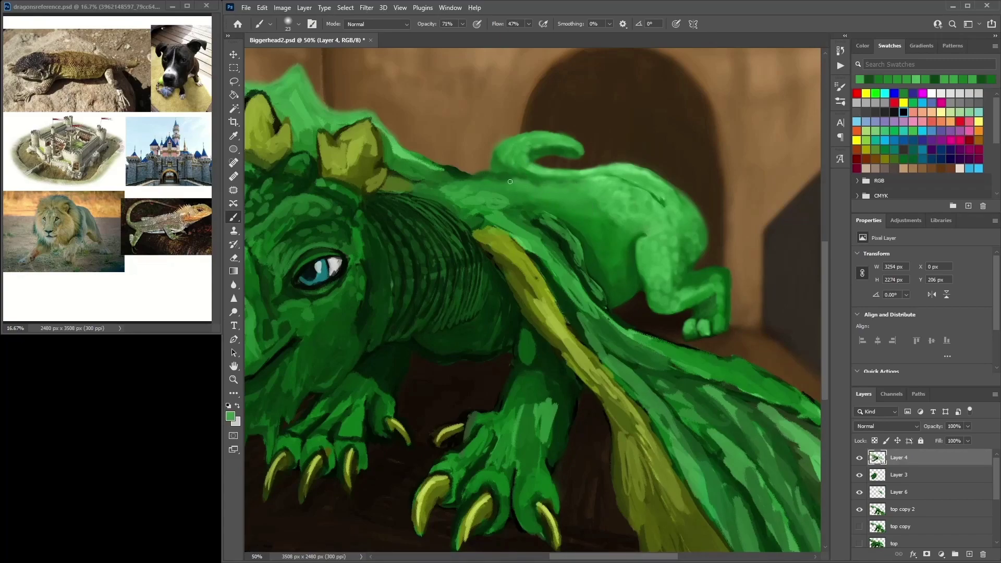
alt+click(450, 173)
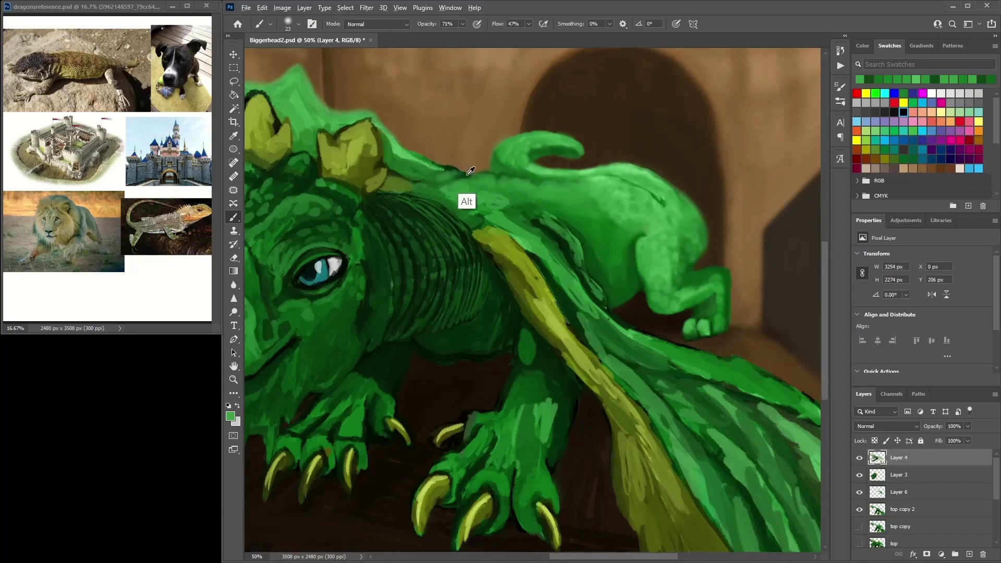
alt+click(443, 165)
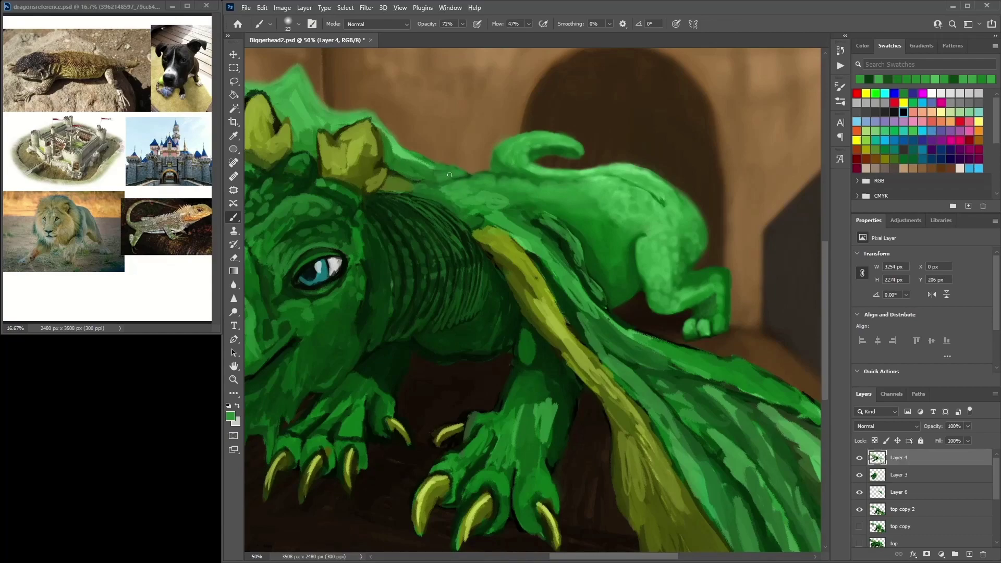
alt+click(466, 175)
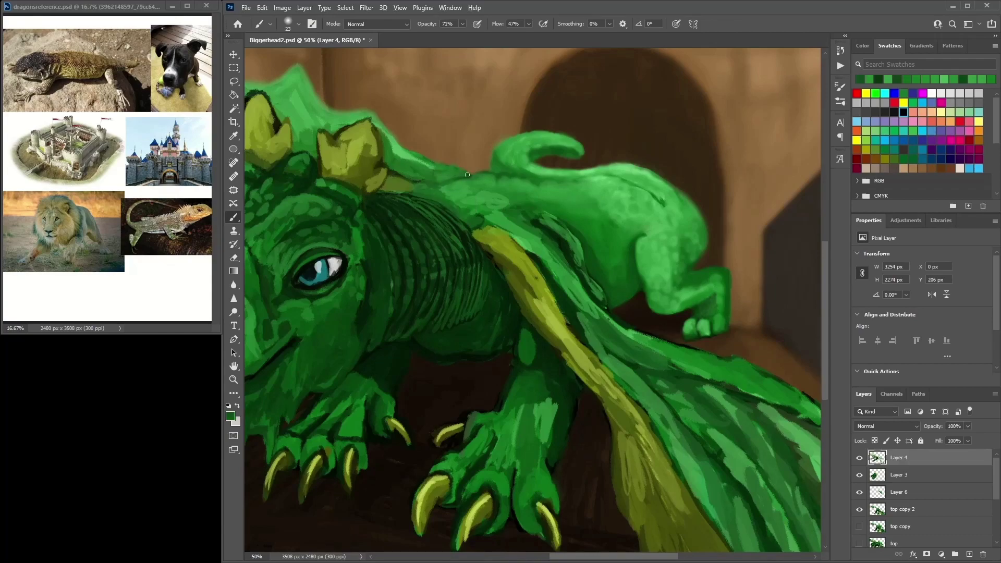
alt+click(415, 161)
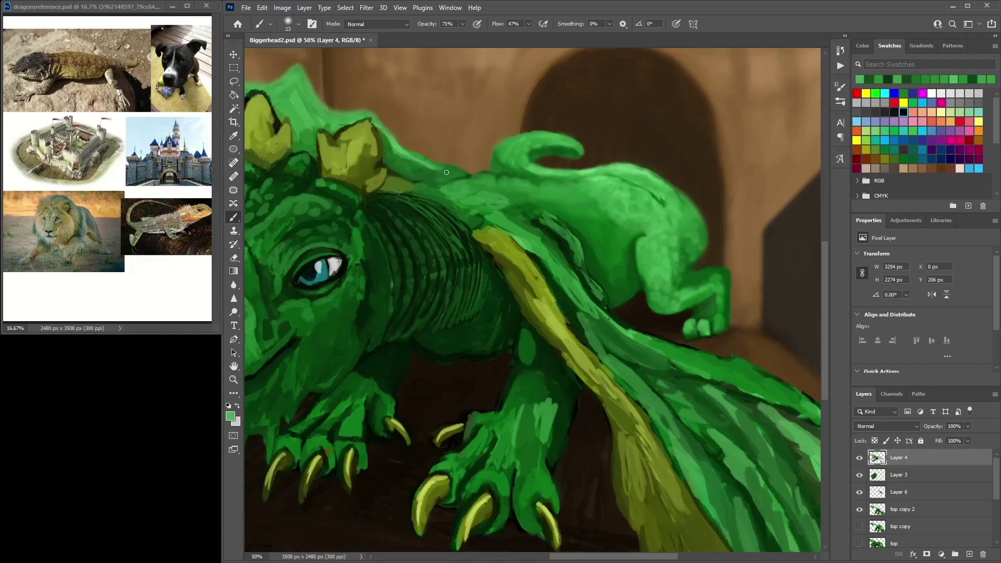
Blend sampled greens along the lower edge of the far wing and the dragon's upper back
mouse_move(430, 163)
mouse_down()
mouse_move(406, 162)
mouse_move(384, 139)
mouse_up()
alt+click(462, 217)
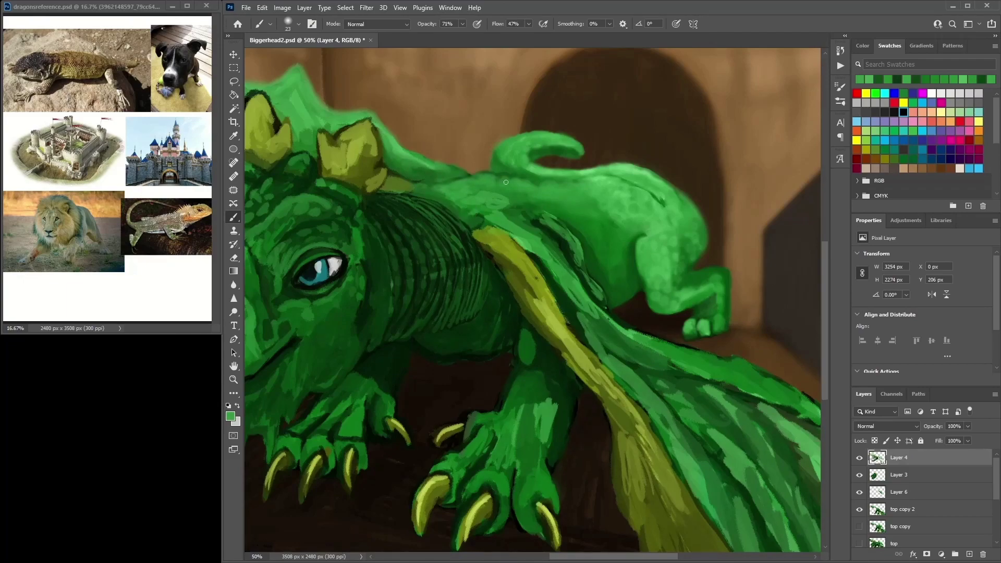
alt+click(542, 185)
mouse_move(564, 183)
mouse_down()
mouse_move(609, 191)
mouse_move(637, 220)
mouse_move(627, 212)
mouse_move(633, 182)
mouse_move(682, 190)
mouse_move(505, 158)
mouse_up()
Touch up the curled tail and its base with light and mid greens sampled from the tail and rump
alt+click(523, 146)
alt+click(541, 144)
alt+click(541, 143)
alt+click(634, 162)
alt+click(508, 148)
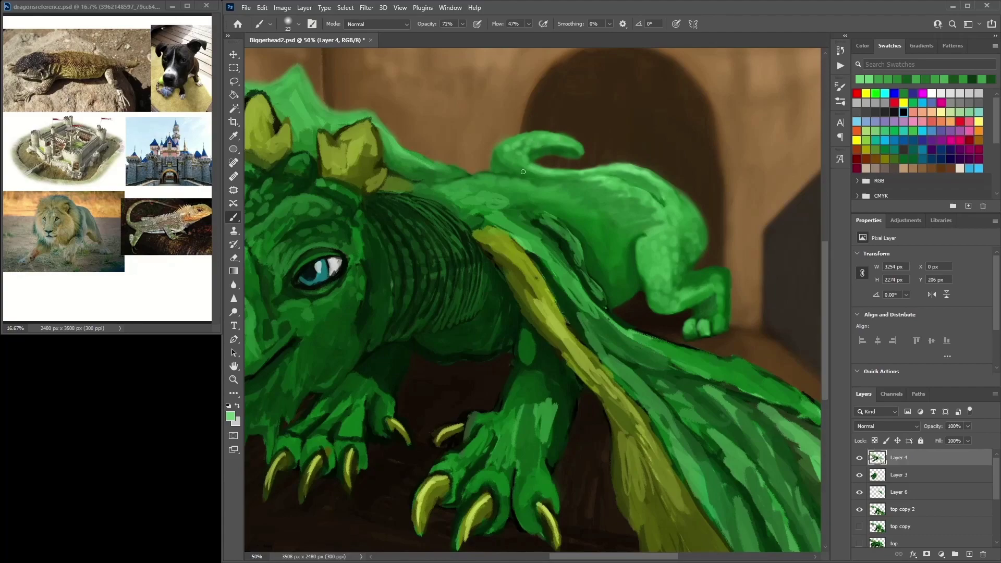
drag(573, 141, 576, 142)
Blend sampled mid and dark greens along the ridge of the back from the tail base to the haunch
alt+click(550, 174)
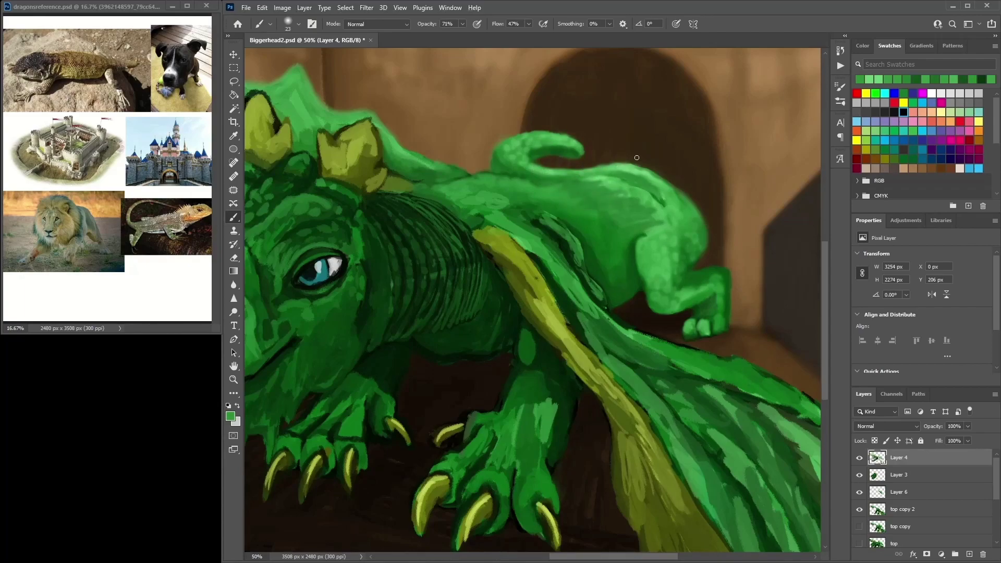
alt+click(656, 195)
alt+click(514, 173)
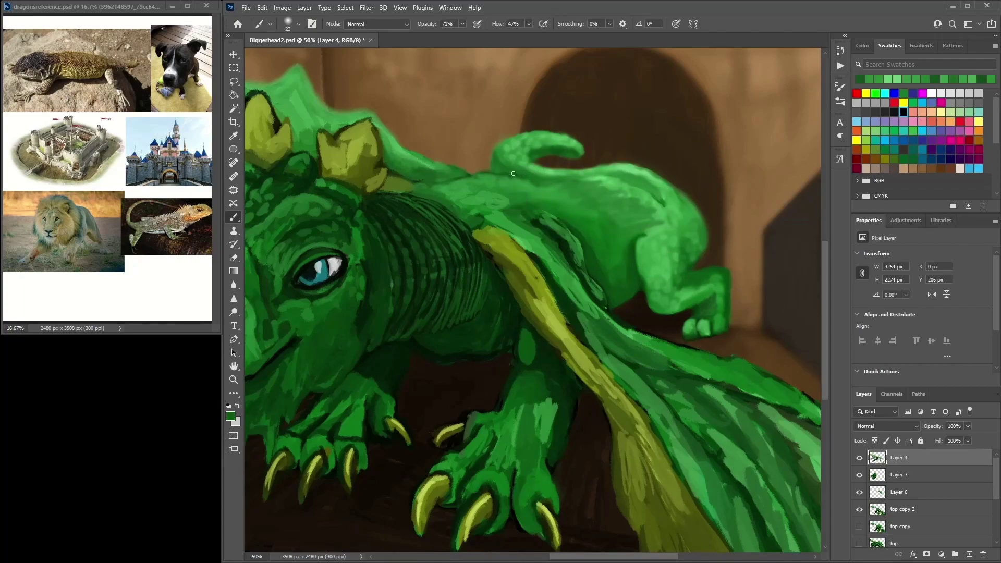
mouse_move(550, 178)
mouse_down()
mouse_move(620, 175)
mouse_move(654, 192)
mouse_up()
alt+click(604, 177)
alt+click(600, 181)
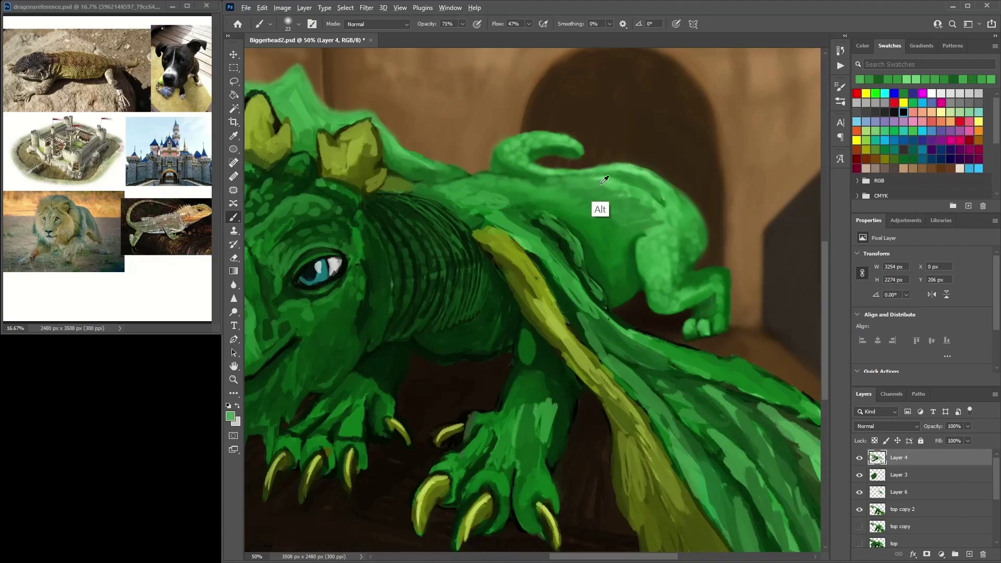
alt+click(565, 178)
alt+click(604, 182)
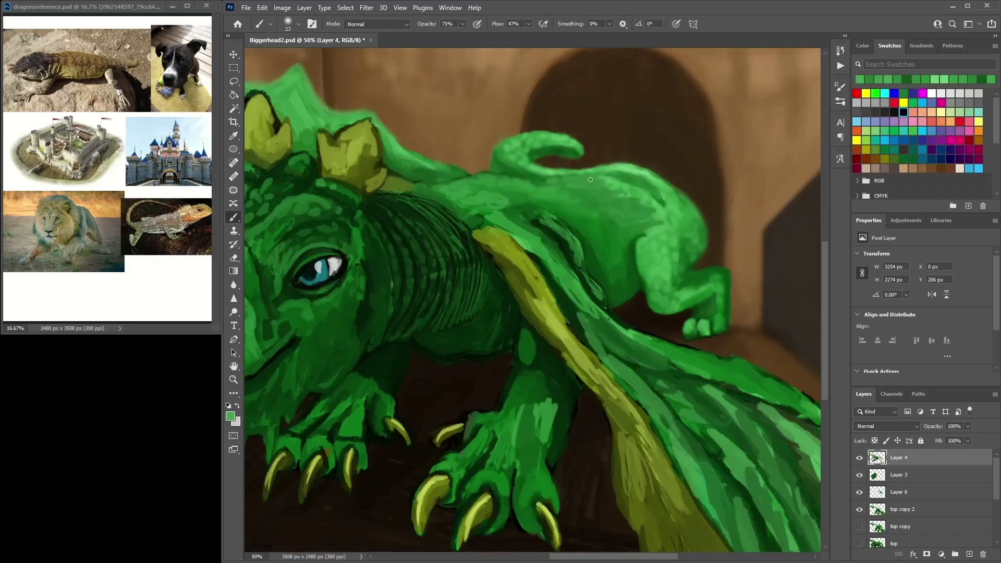
Dab light-green scale highlights along the lower back and over the top of the haunch
alt+click(607, 204)
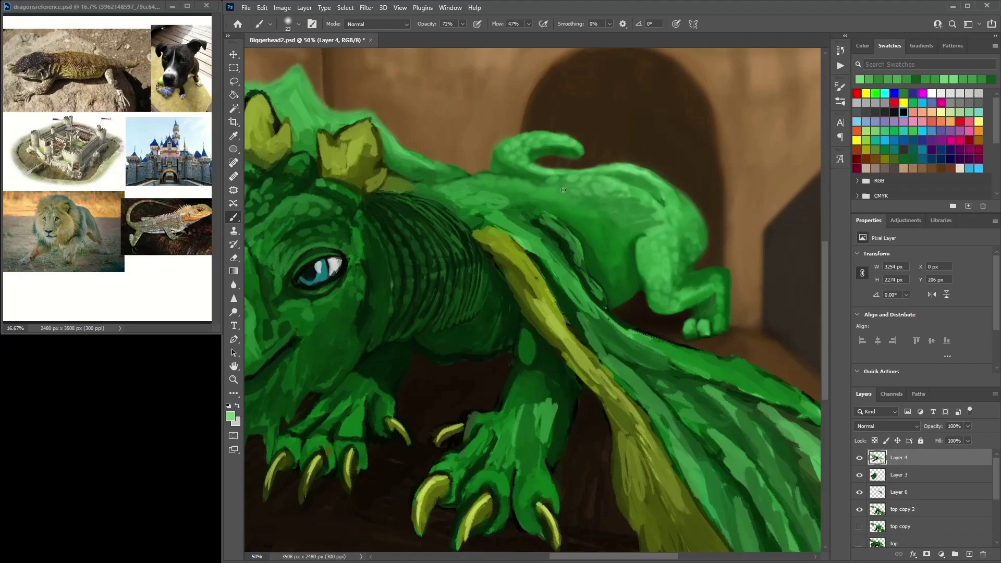
drag(621, 197, 641, 199)
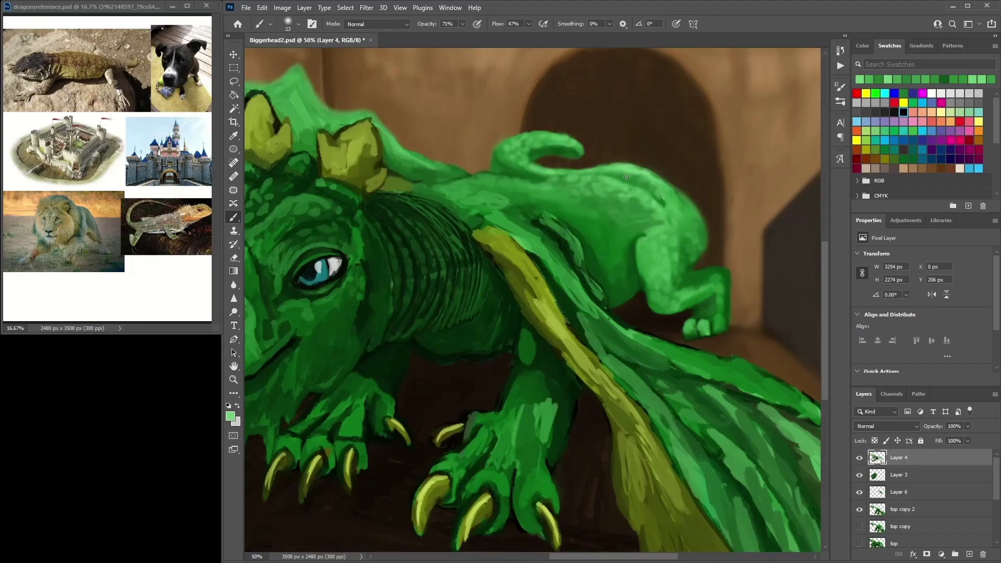
mouse_move(635, 175)
mouse_down()
mouse_move(651, 192)
mouse_move(692, 206)
mouse_move(653, 208)
mouse_up()
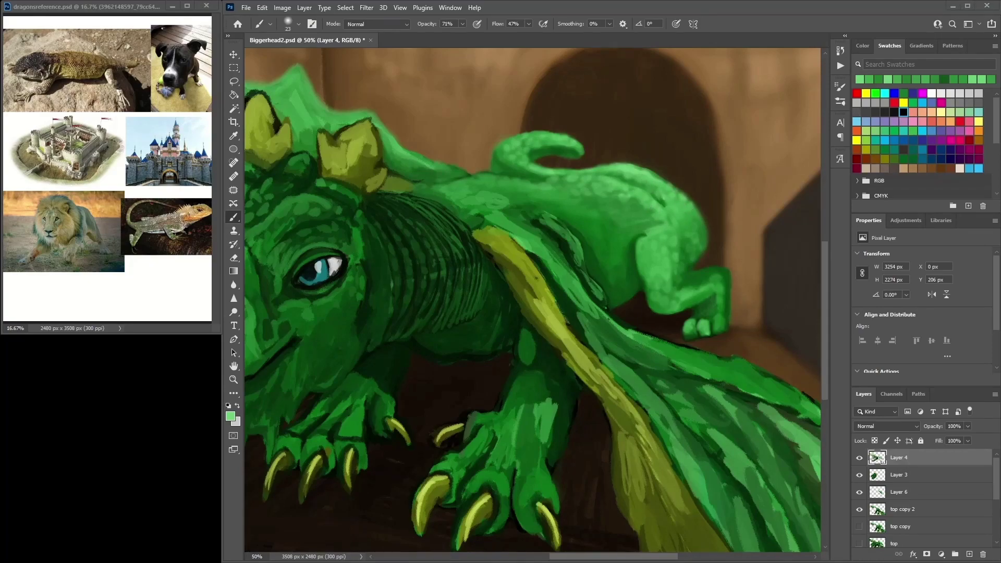
Deepen the shadow on the belly between the near wing and the hind thigh with sampled dark greens
alt+click(615, 301)
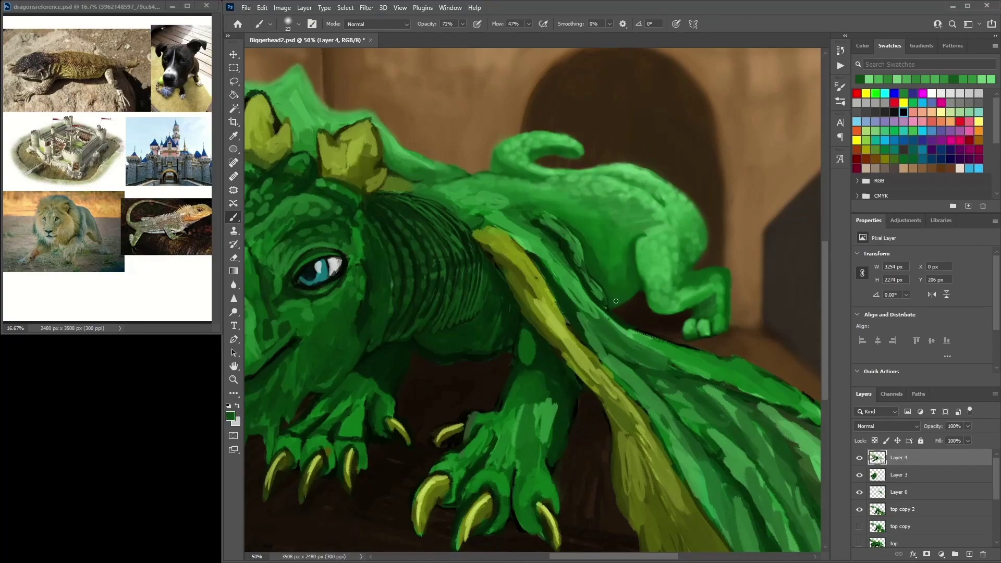
alt+click(646, 284)
mouse_move(619, 300)
mouse_down()
mouse_move(631, 253)
mouse_move(629, 284)
mouse_move(639, 288)
mouse_move(636, 257)
mouse_move(626, 299)
mouse_move(637, 289)
mouse_move(621, 267)
mouse_up()
alt+click(620, 267)
alt+click(634, 272)
mouse_move(641, 224)
mouse_down()
mouse_move(608, 273)
mouse_move(628, 233)
mouse_move(606, 270)
mouse_move(613, 241)
mouse_move(629, 234)
mouse_move(611, 287)
mouse_up()
alt+click(618, 246)
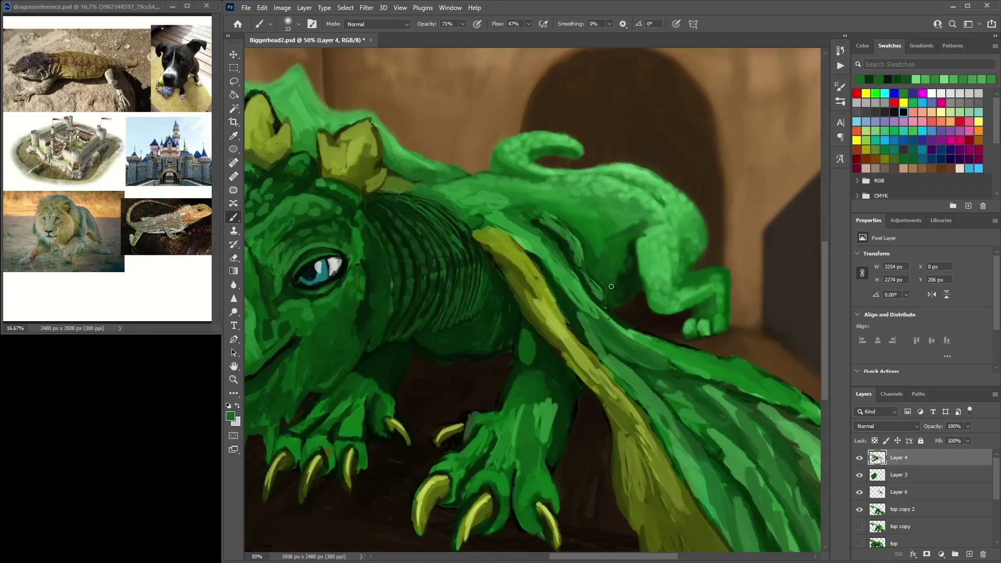
alt+click(607, 307)
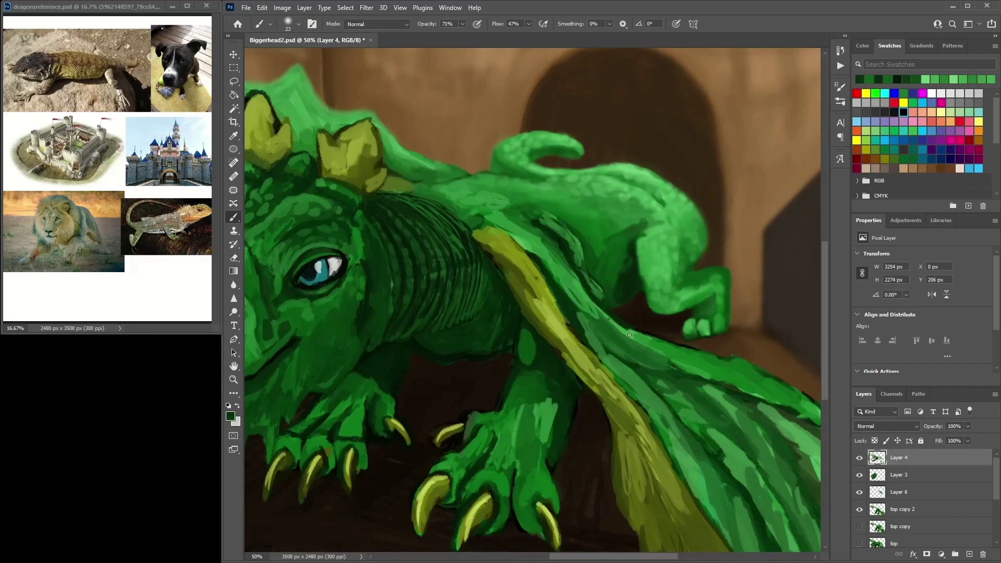
Switch to an irregular textured brush and paint the shoulder and near wing root with sampled greens
click(270, 24)
click(298, 24)
click(292, 187)
click(568, 280)
mouse_move(551, 225)
mouse_down()
mouse_move(460, 182)
mouse_move(471, 190)
mouse_move(447, 199)
mouse_move(509, 190)
mouse_move(468, 180)
mouse_move(421, 195)
mouse_move(455, 203)
mouse_move(487, 178)
mouse_move(476, 203)
mouse_move(488, 196)
mouse_move(505, 213)
mouse_move(484, 202)
mouse_move(515, 202)
mouse_move(395, 221)
mouse_up()
alt+click(525, 232)
alt+click(459, 189)
alt+click(505, 188)
alt+click(472, 211)
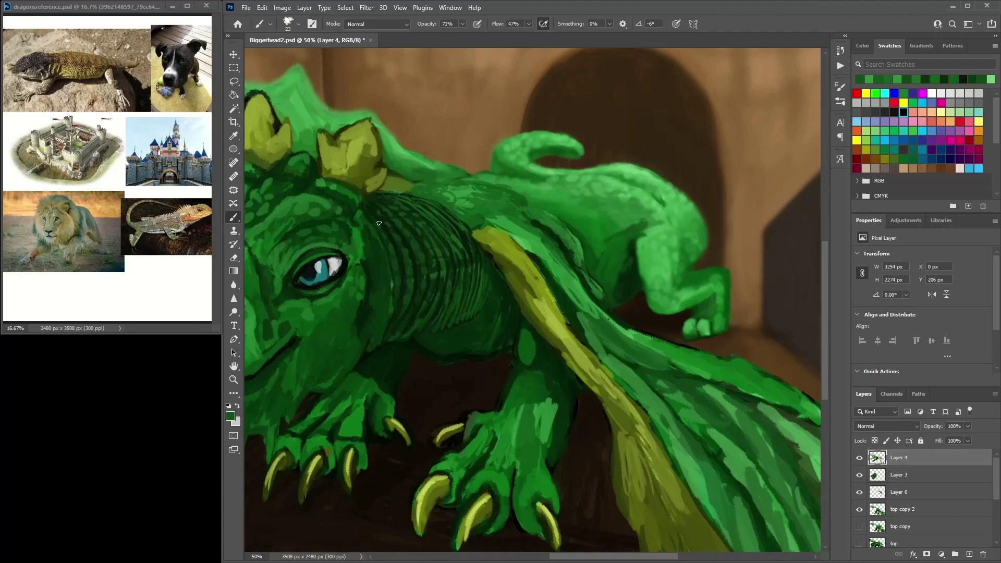
Enlarge the textured brush to 70 px and smooth the cheek below the eye with sampled dark greens
drag(434, 261, 624, 248)
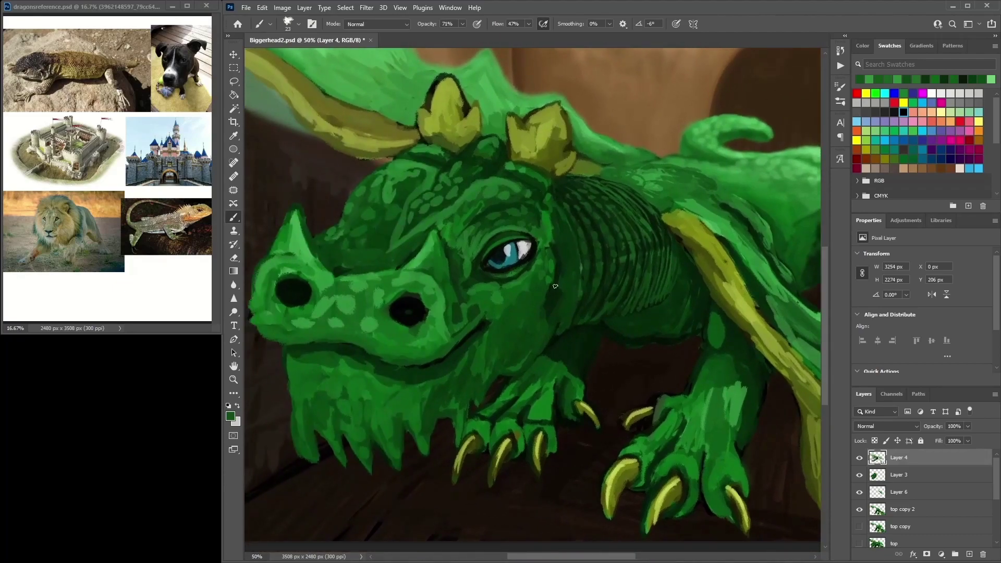
right_click(520, 332)
double_click(617, 320)
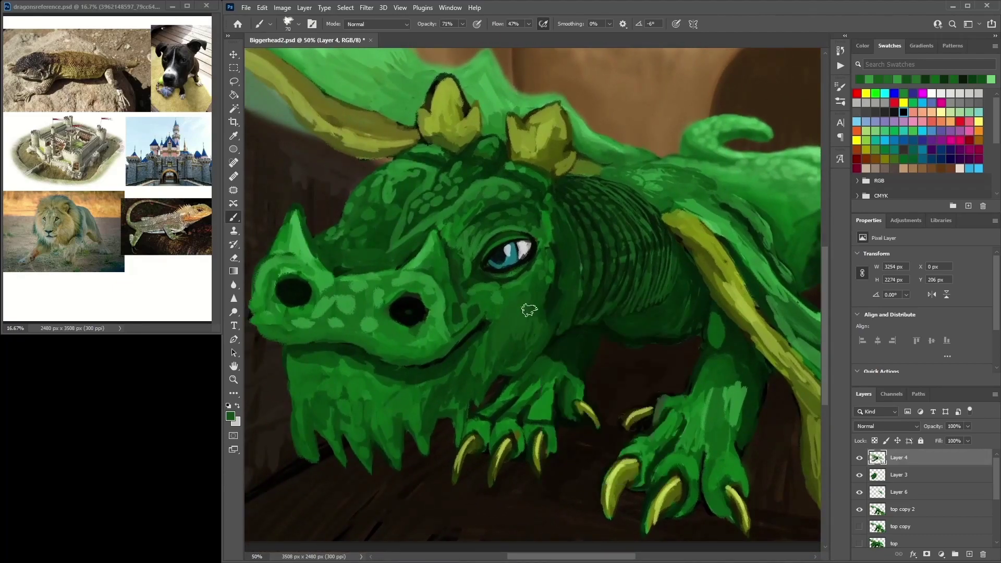
alt+click(530, 308)
alt+click(530, 335)
alt+click(521, 341)
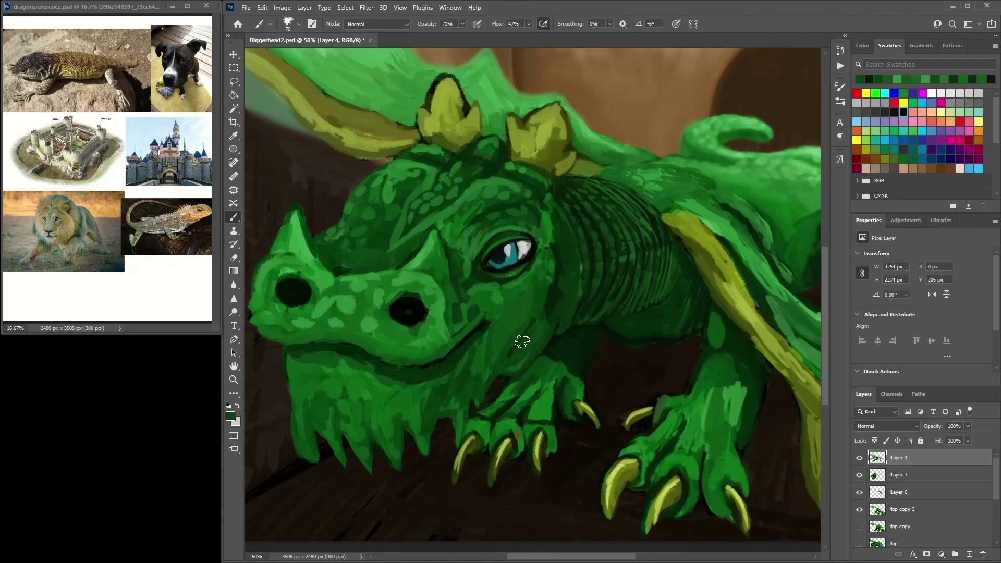
Flip the painting horizontally with the whole canvas in view
key(ctrl+minus)
key(ctrl+minus)
key(ctrl+shift+h)
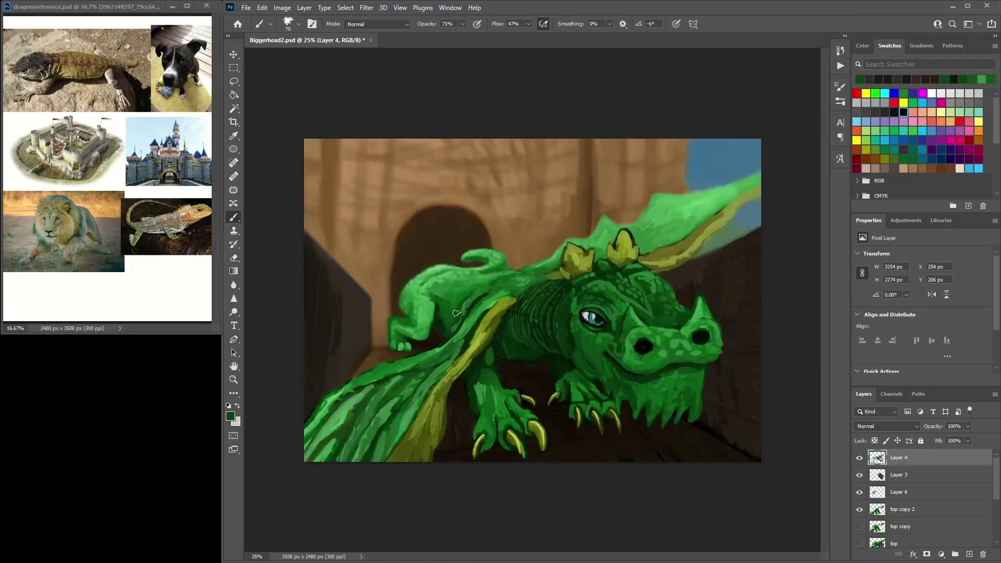
Repaint the flank and the upper folds of the near wing with sampled light and dark greens
alt+click(467, 296)
alt+click(461, 331)
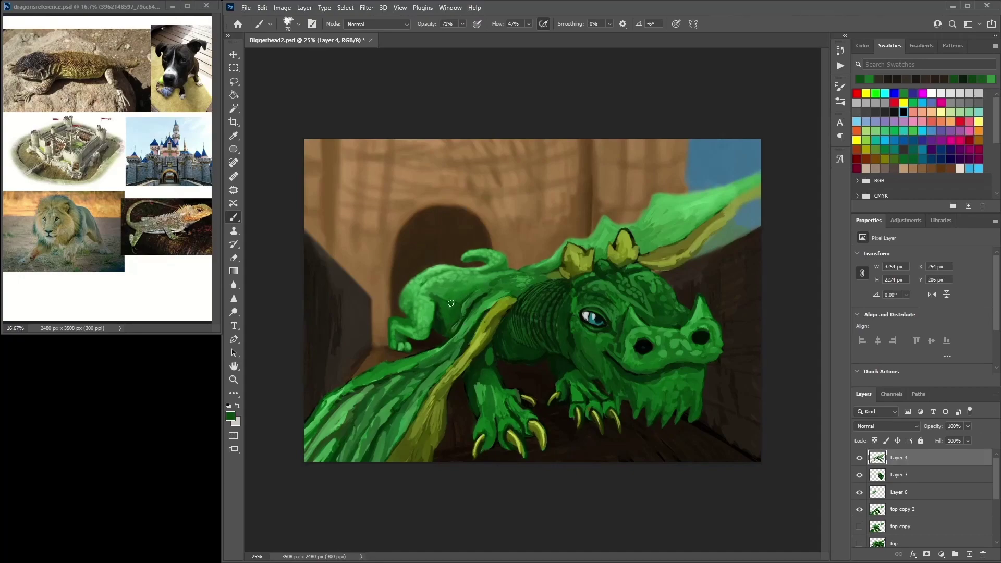
alt+click(476, 294)
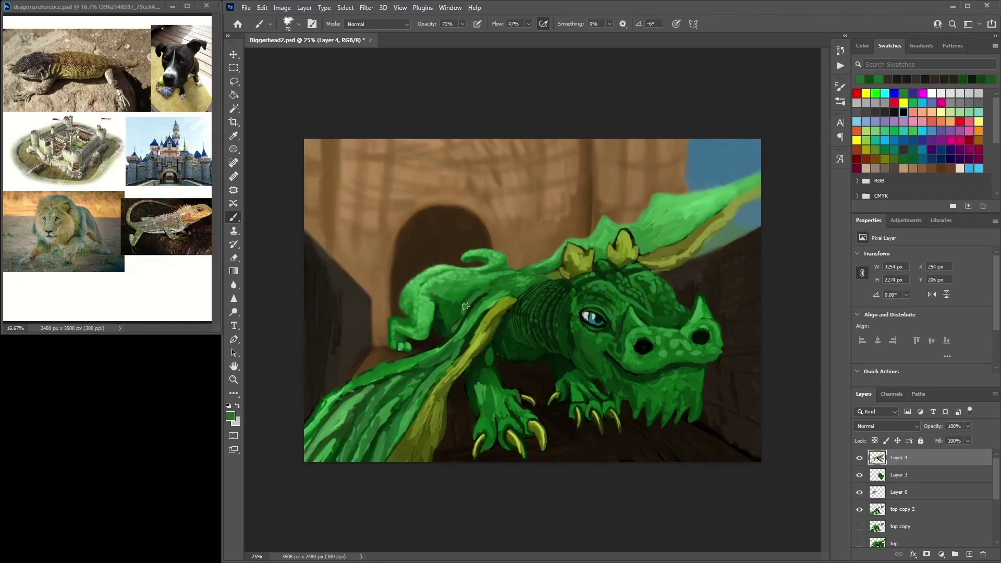
alt+click(462, 312)
alt+click(471, 301)
alt+click(483, 315)
alt+click(489, 320)
alt+click(477, 316)
alt+click(486, 319)
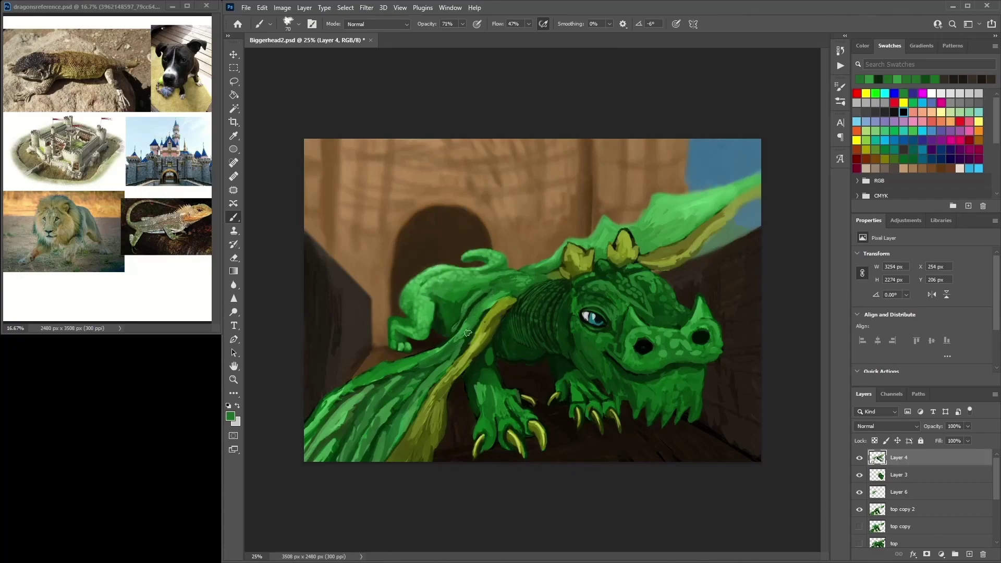
Blend sampled greens down the near wing's membrane beside the yellow wing bone
alt+click(444, 350)
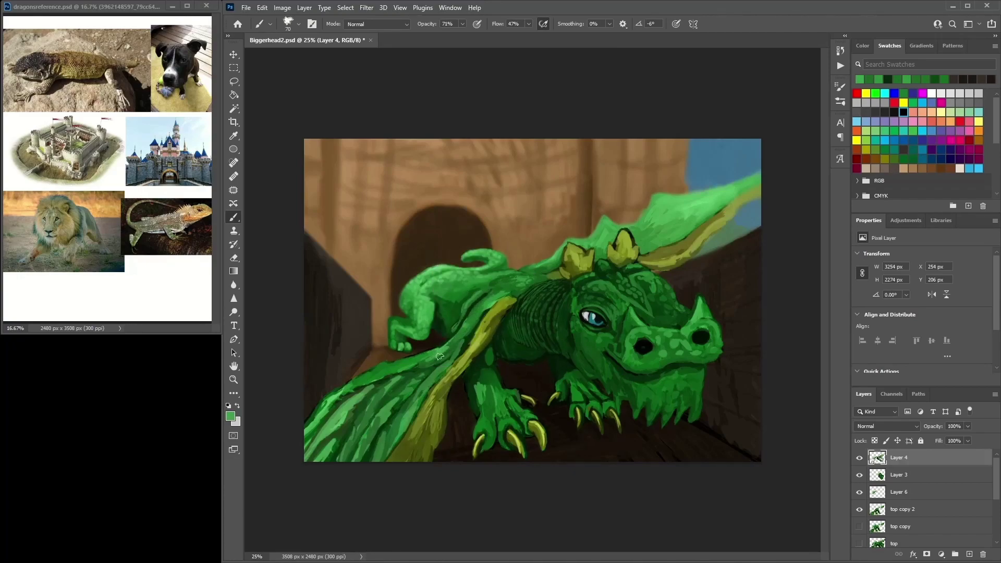
alt+click(458, 336)
alt+click(466, 322)
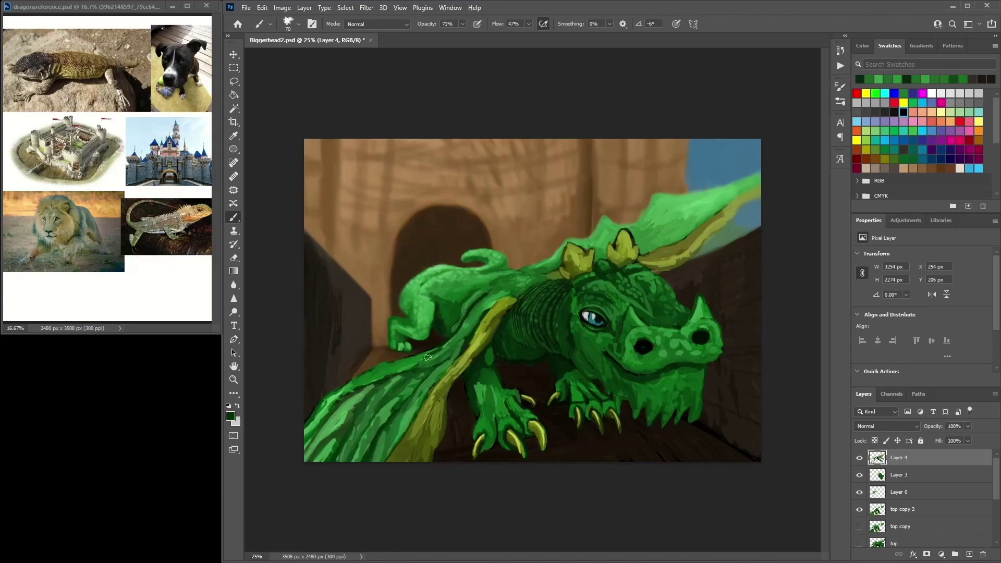
alt+click(452, 346)
Reduce the brush to about 21 px and repaint the olive patch behind the crown-shaped horn with sampled olive tones
alt+click(573, 298)
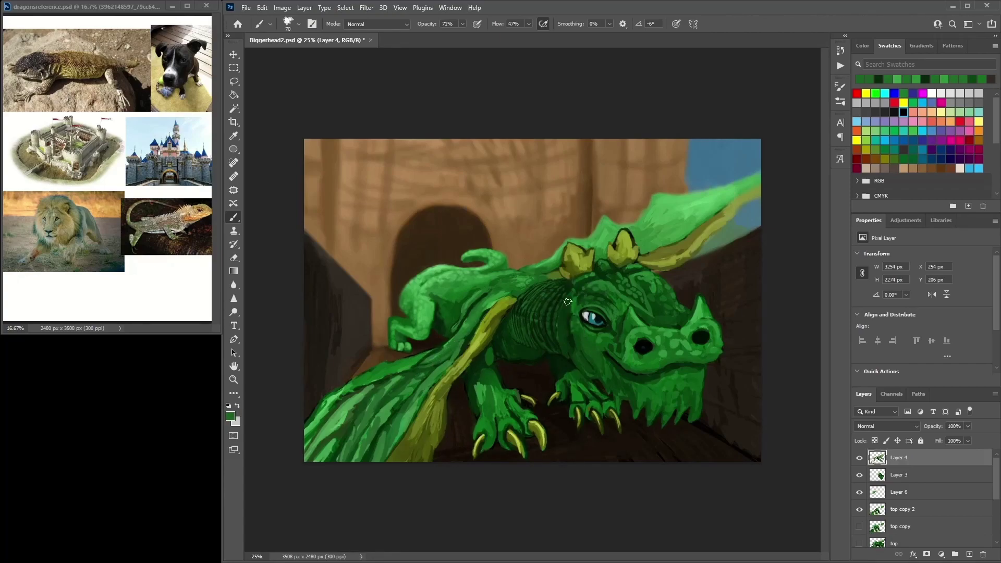
scroll(566, 297, up, 2)
right_click(559, 296)
key(Escape)
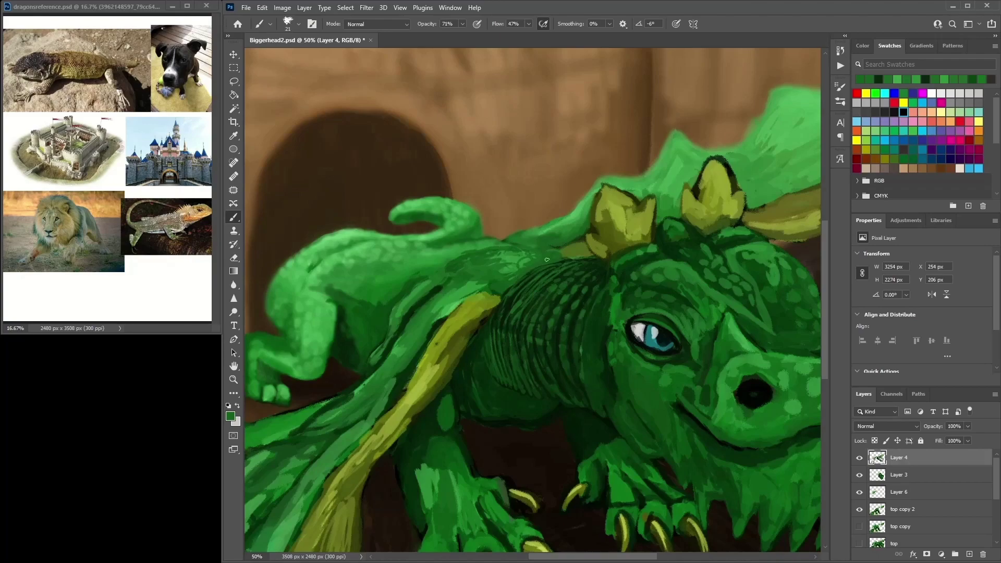
alt+click(594, 245)
mouse_move(587, 246)
mouse_down()
mouse_move(566, 246)
mouse_move(580, 247)
mouse_move(562, 249)
mouse_move(583, 245)
mouse_up()
alt+click(584, 250)
key(alt)
alt+click(583, 246)
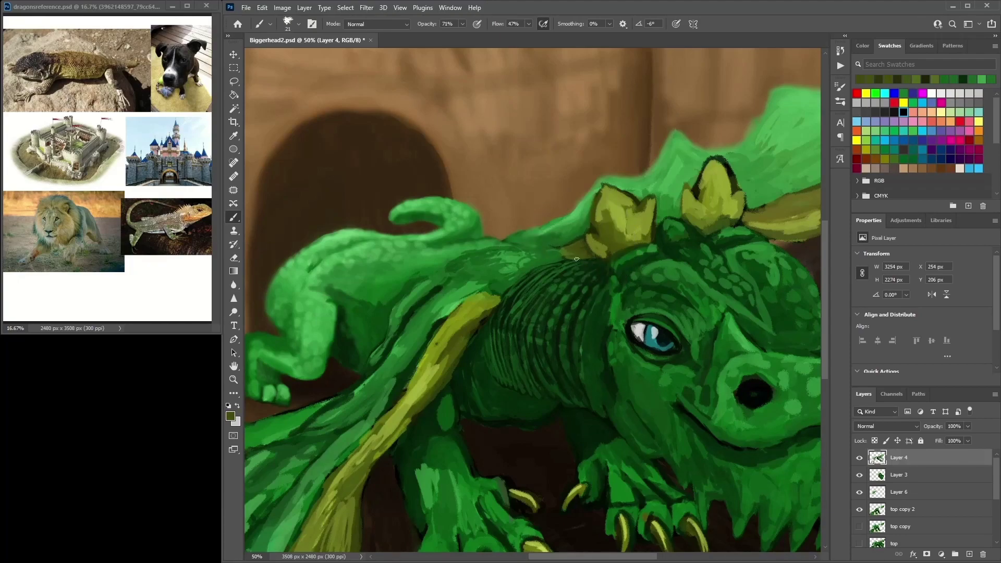
alt+click(578, 247)
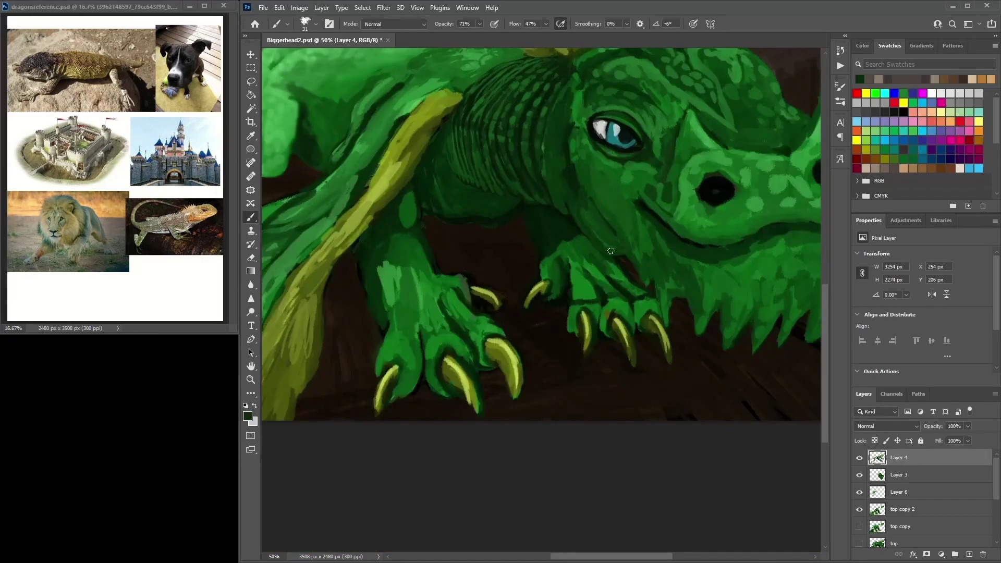
Shade the back of the cheek and the jawline above the forefoot with sampled dark greens
alt+click(608, 245)
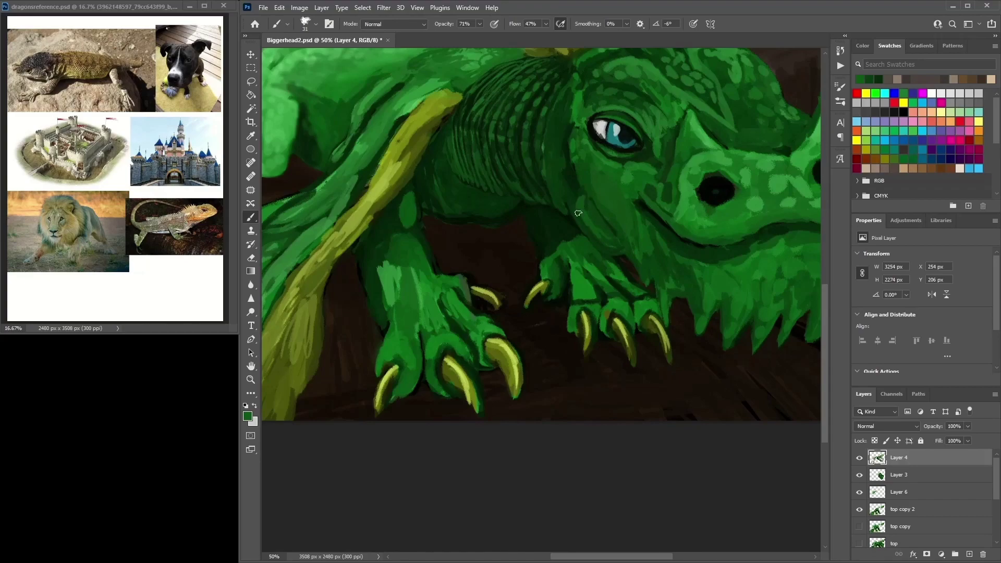
alt+click(589, 217)
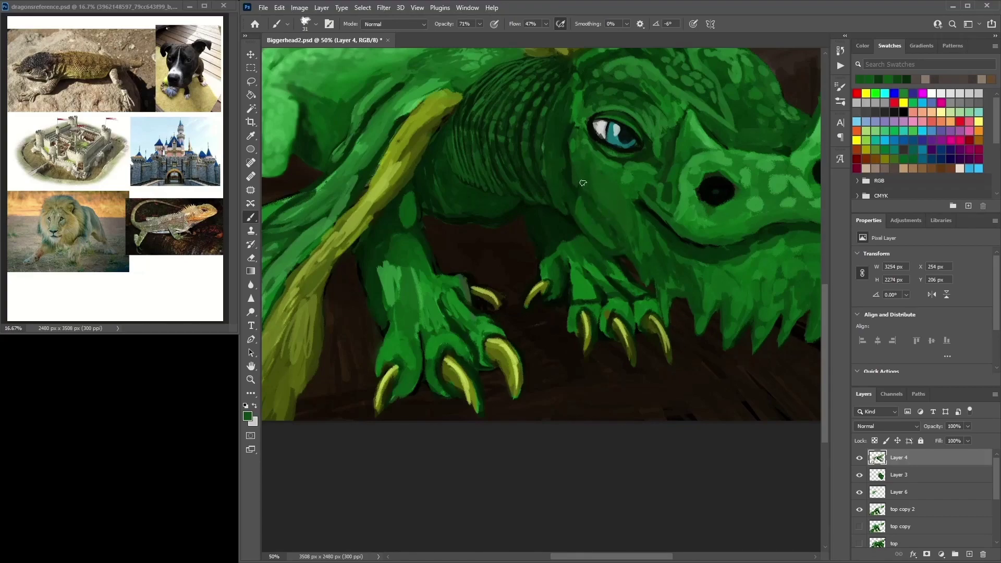
alt+click(626, 232)
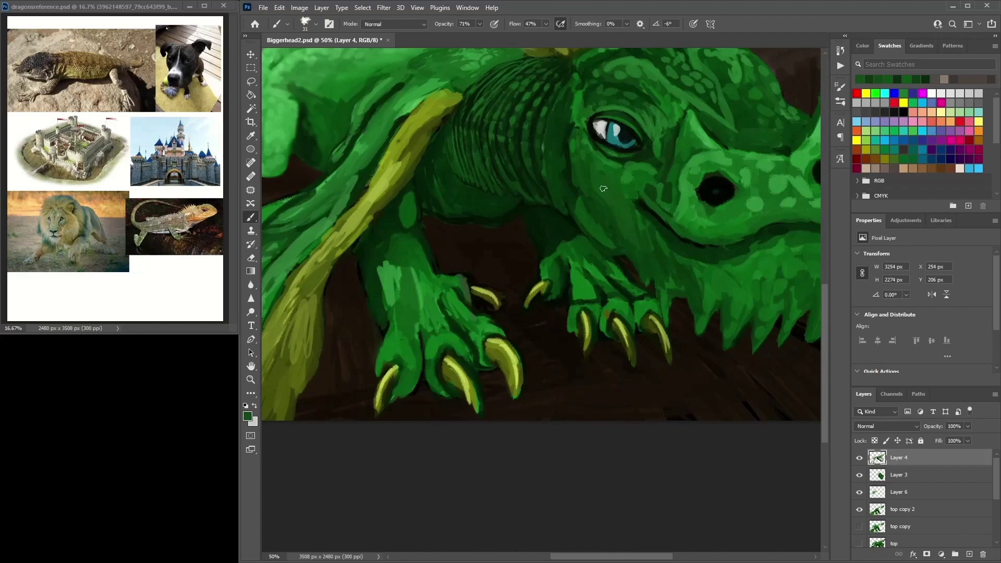
alt+click(652, 235)
mouse_move(678, 276)
mouse_down()
mouse_move(655, 250)
mouse_move(653, 231)
mouse_move(676, 266)
mouse_up()
Paint over the beard's round scales below the mouth with pointed strands in sampled dark and mid greens
scroll(741, 238, right, 3)
mouse_move(523, 300)
mouse_down()
mouse_move(626, 285)
mouse_move(674, 250)
mouse_up()
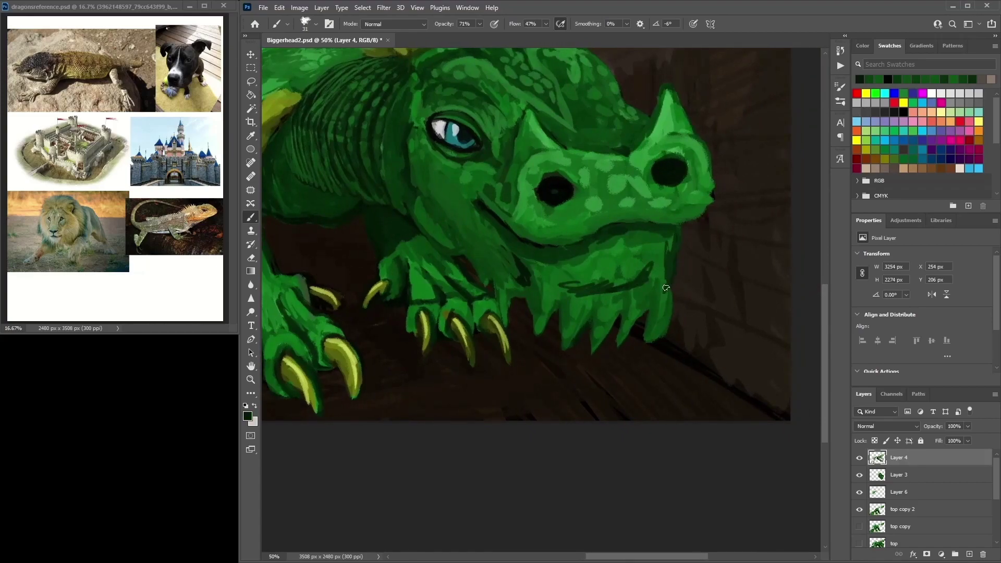
drag(666, 288, 655, 299)
mouse_move(660, 261)
mouse_down()
mouse_move(647, 299)
mouse_move(627, 306)
mouse_move(648, 288)
mouse_move(590, 301)
mouse_move(540, 291)
mouse_up()
drag(670, 278, 652, 296)
alt+click(563, 284)
mouse_move(582, 299)
mouse_down()
mouse_move(563, 286)
mouse_move(574, 282)
mouse_move(592, 292)
mouse_move(498, 285)
mouse_up()
alt+click(607, 281)
mouse_move(635, 292)
mouse_down()
mouse_move(645, 254)
mouse_move(664, 246)
mouse_up()
mouse_move(645, 287)
mouse_down()
mouse_move(593, 309)
mouse_move(596, 335)
mouse_move(593, 299)
mouse_move(596, 325)
mouse_move(596, 303)
mouse_move(607, 318)
mouse_move(623, 278)
mouse_move(606, 305)
mouse_move(620, 279)
mouse_move(615, 314)
mouse_move(610, 254)
mouse_move(571, 320)
mouse_up()
mouse_move(587, 284)
mouse_down()
mouse_move(566, 315)
mouse_move(560, 291)
mouse_up()
alt+click(560, 291)
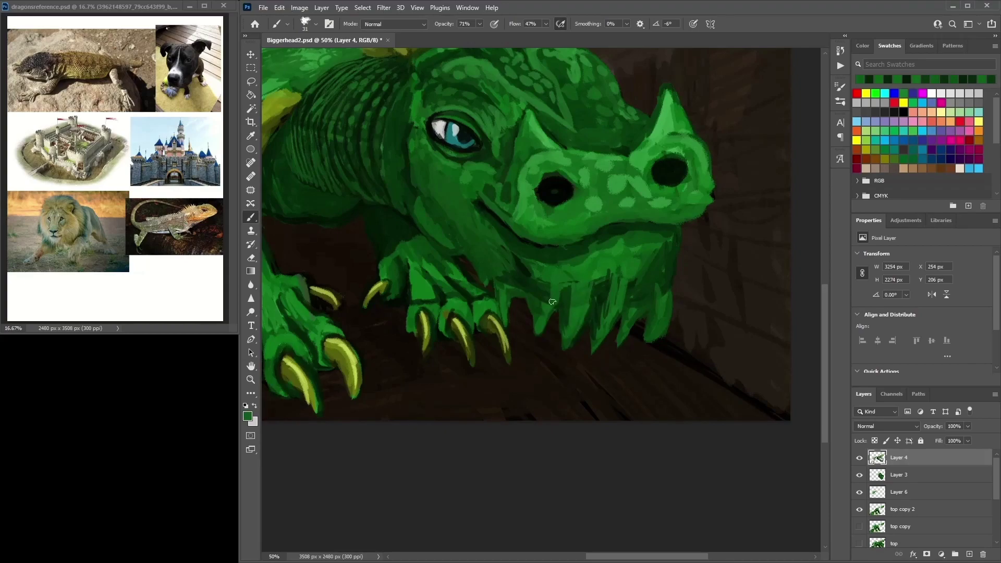
Compare the painting with Layer 4 toggled off, duplicate Layer 3, hide the original and switch to the Eraser
click(859, 459)
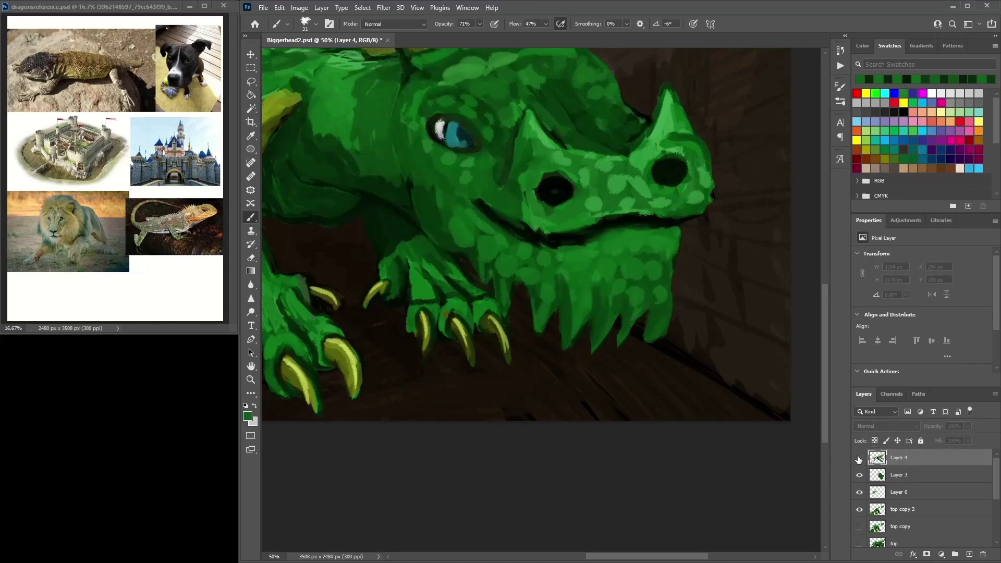
click(860, 459)
click(906, 492)
click(904, 477)
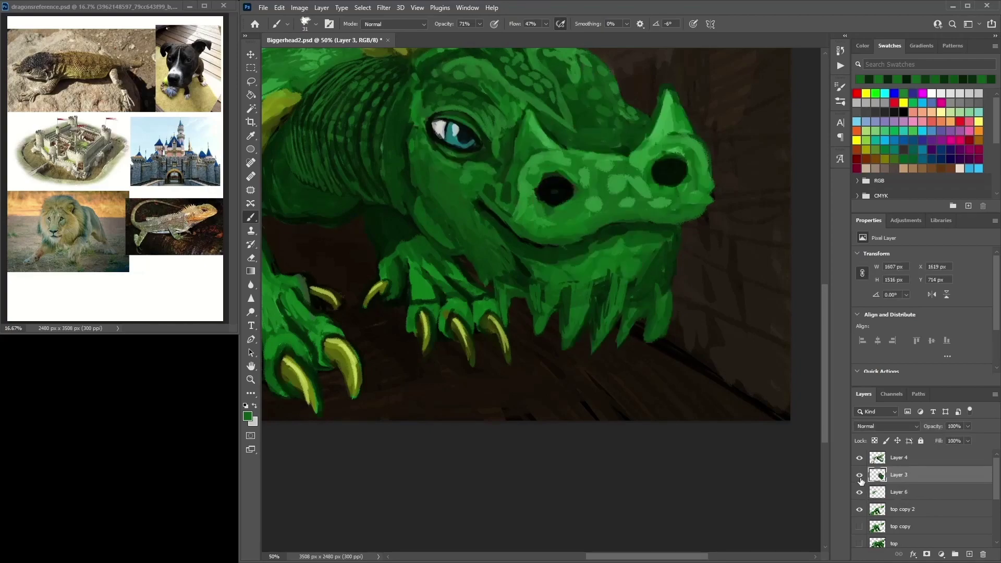
right_click(904, 477)
click(895, 89)
click(586, 161)
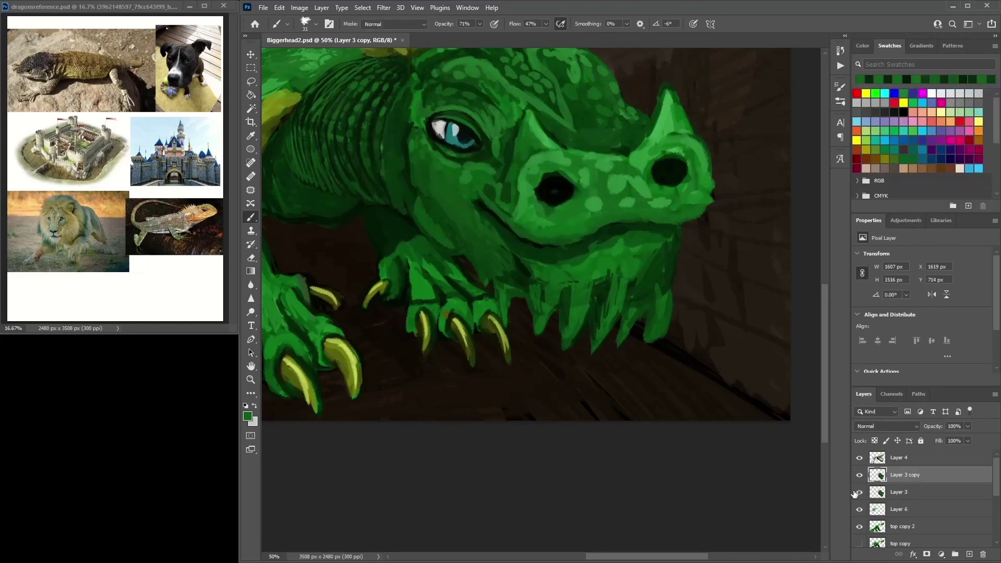
key(e)
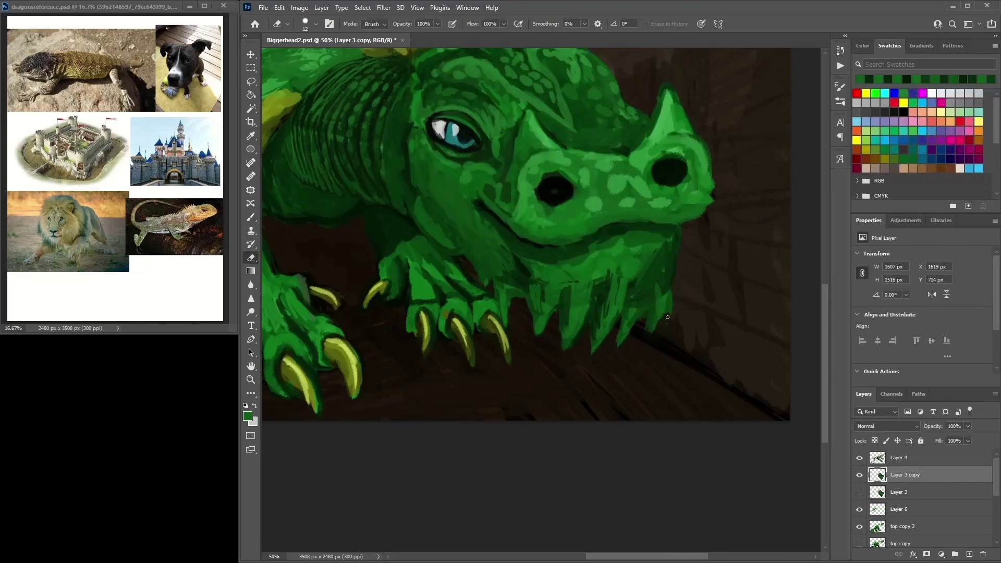
Examine the dragon's body and beard edge with the top copy 2 layer hidden
key(alt+bracketright)
key(b)
alt+click(667, 282)
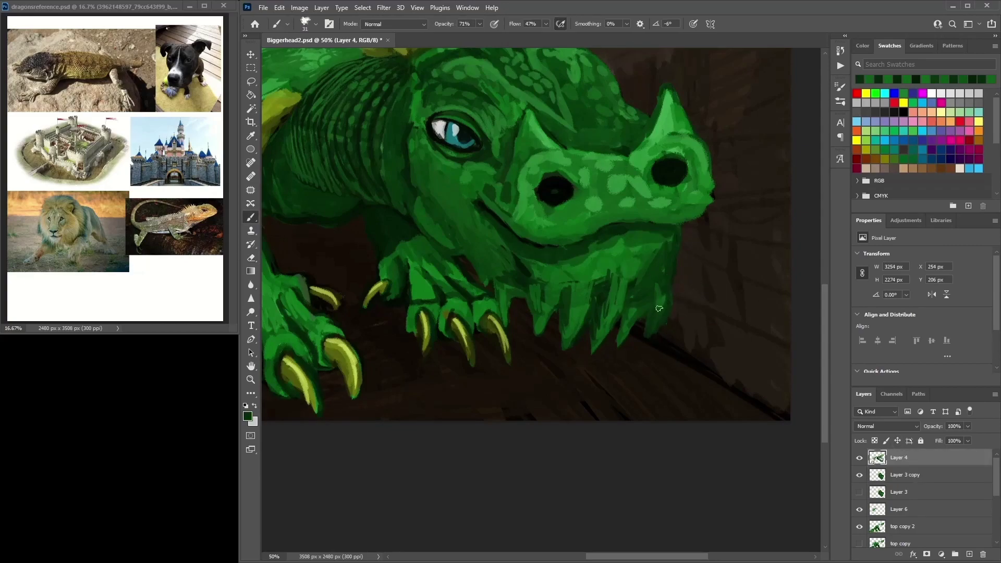
key(alt+bracketleft)
key(e)
key(alt+bracketright)
click(893, 523)
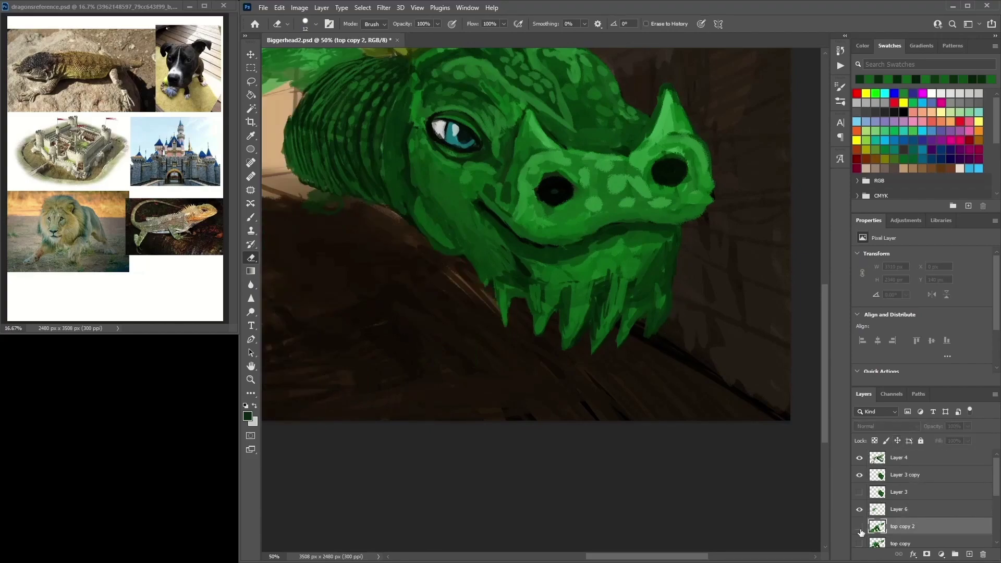
Return to the Brush on Layer 4 and blend the beard's far edge and upper strands with sampled greens
key(alt+period)
click(250, 217)
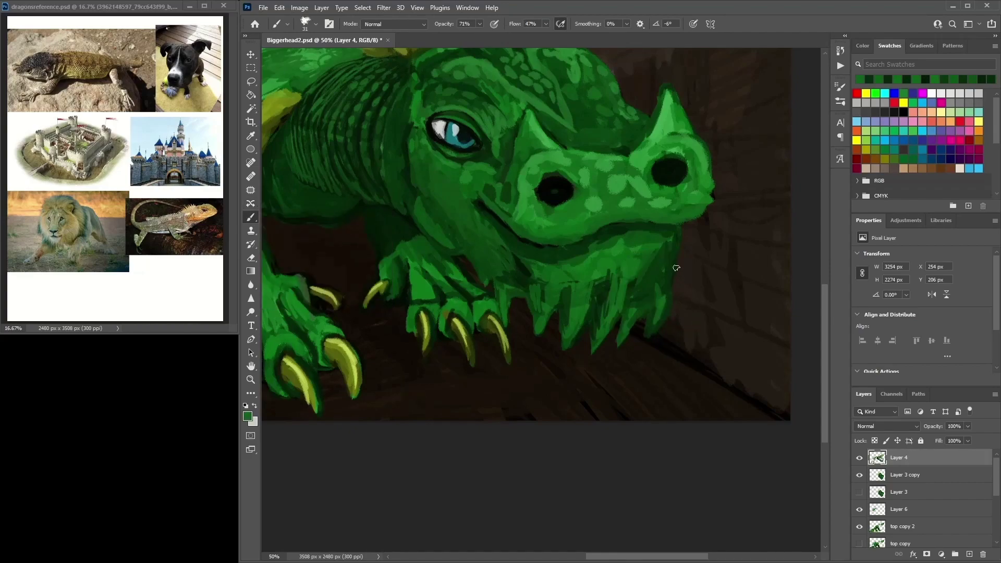
alt+click(653, 325)
drag(663, 286, 674, 242)
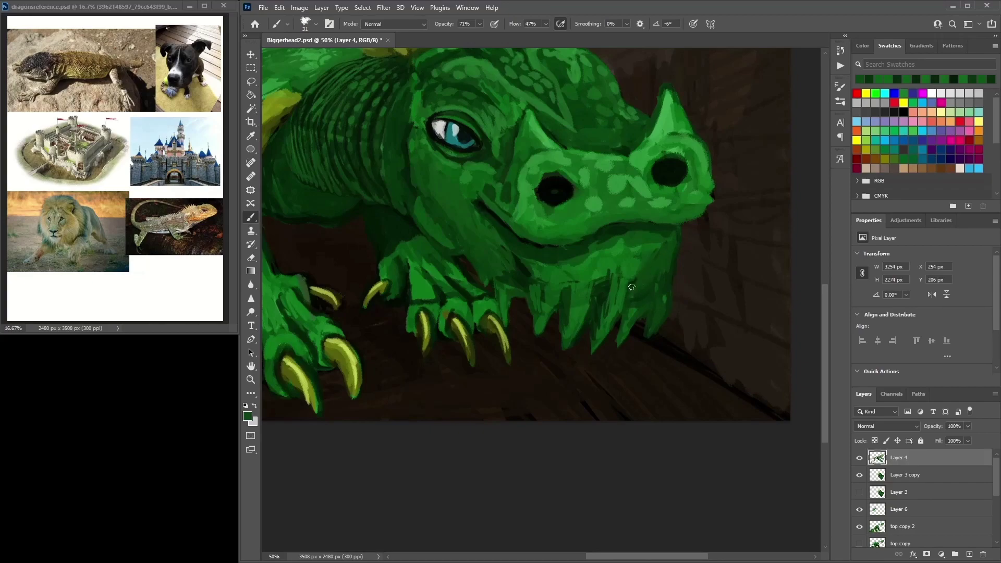
drag(539, 287, 544, 256)
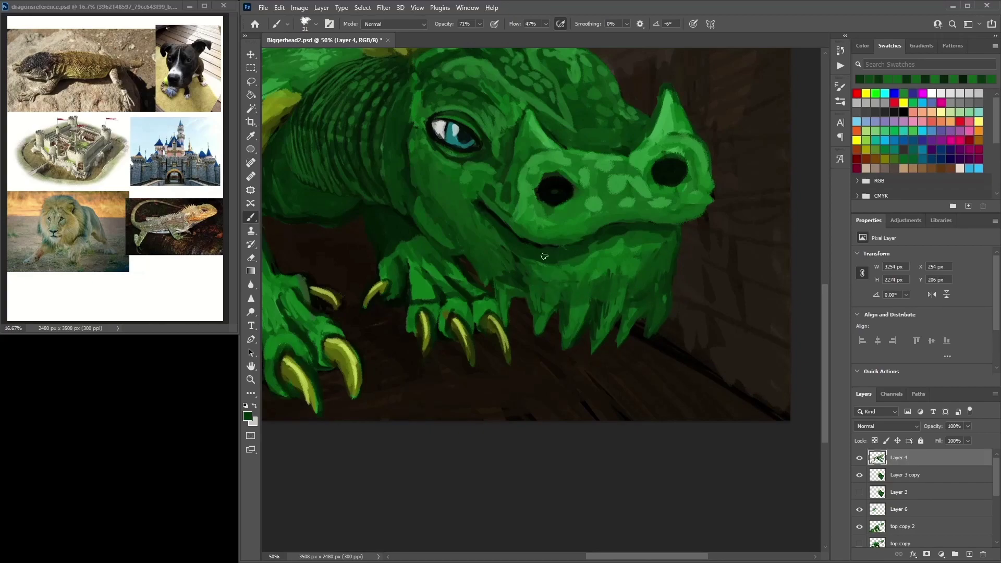
Repaint the beard strand beside the forefoot's nearest claw as a slimmer green point
drag(508, 307, 499, 278)
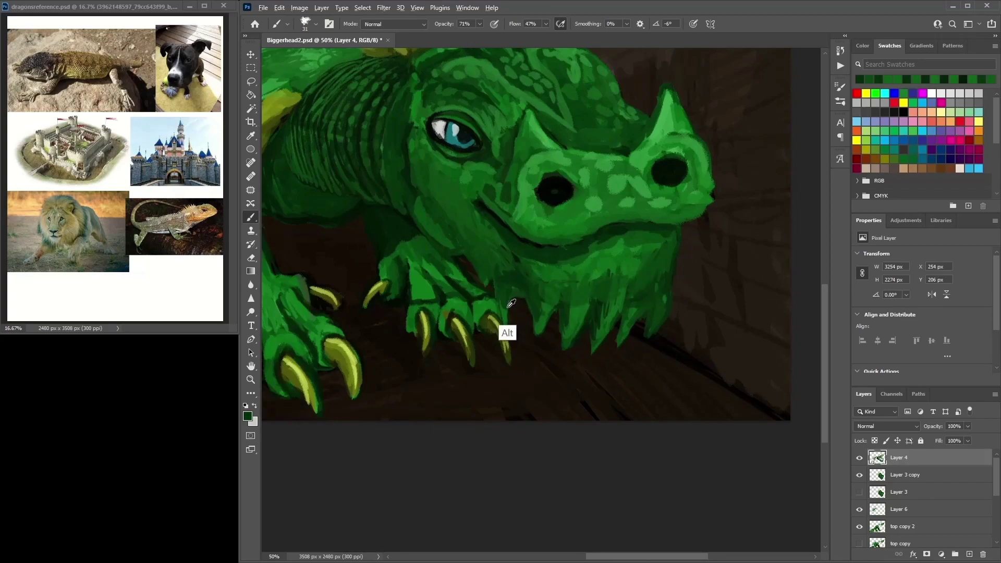
drag(506, 333, 503, 308)
drag(505, 344, 512, 297)
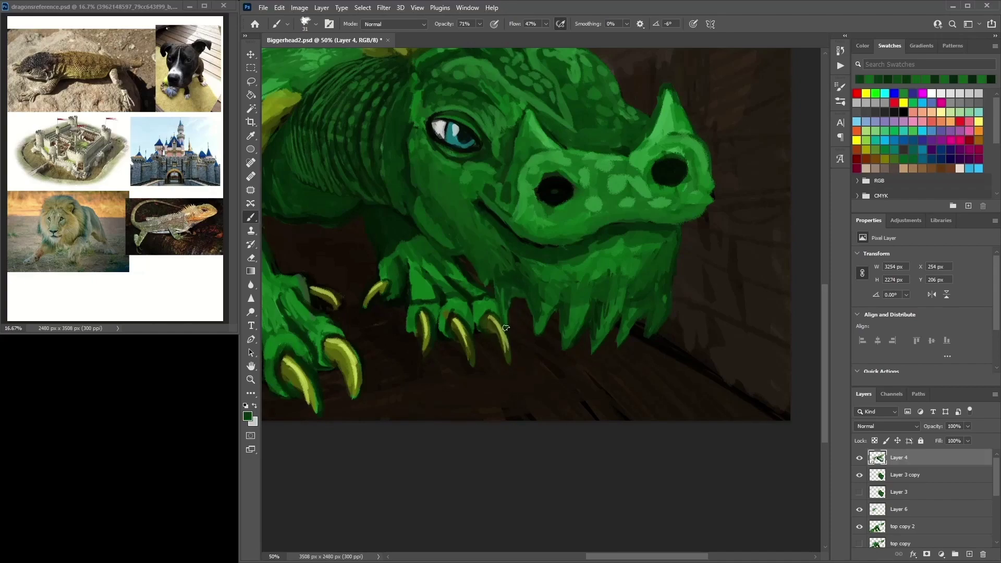
mouse_move(529, 299)
mouse_down()
mouse_move(504, 308)
mouse_move(502, 283)
mouse_up()
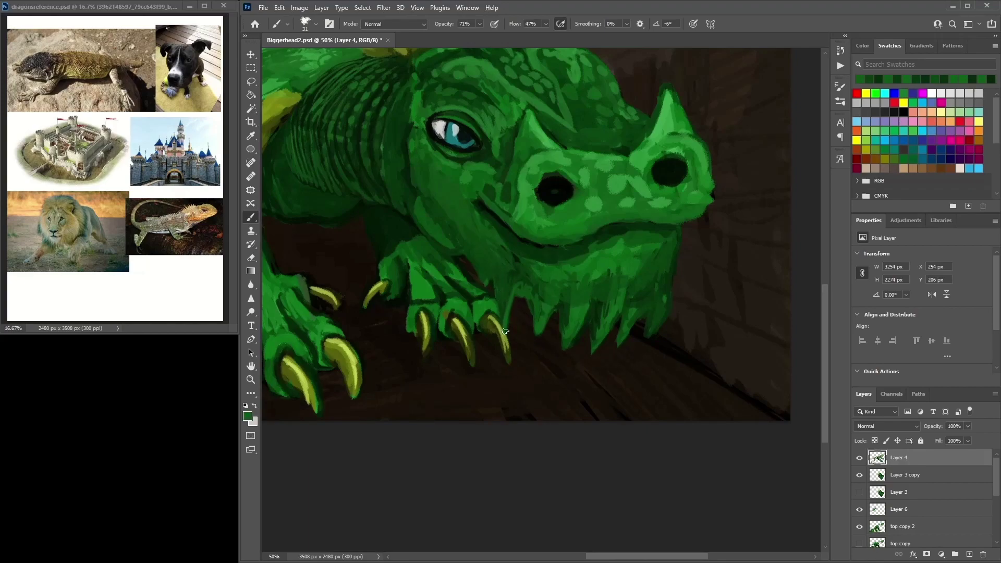
Refine the far-side beard strands and the gaps between them with sampled dark and mid greens
drag(666, 338, 668, 288)
alt+click(662, 303)
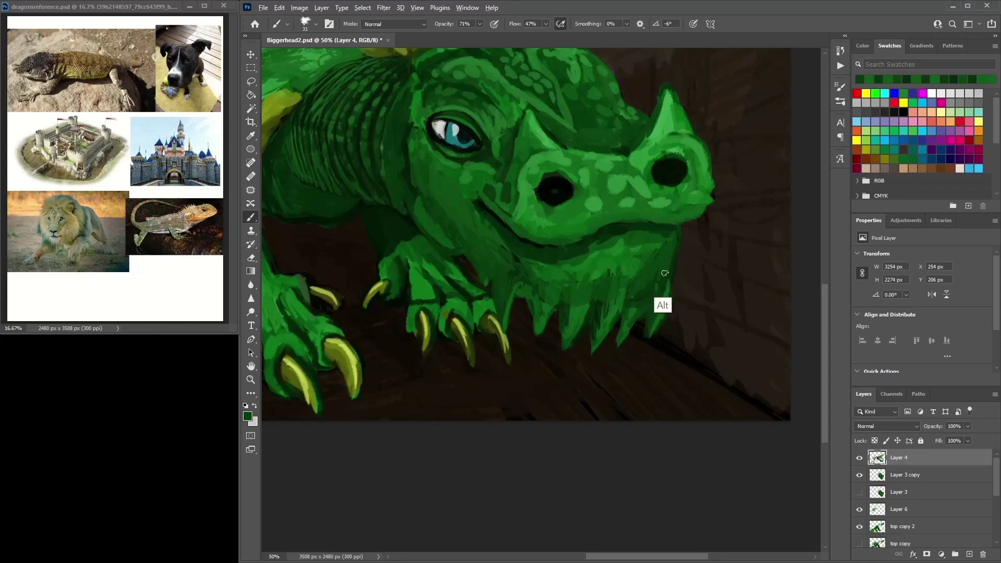
drag(662, 300, 656, 309)
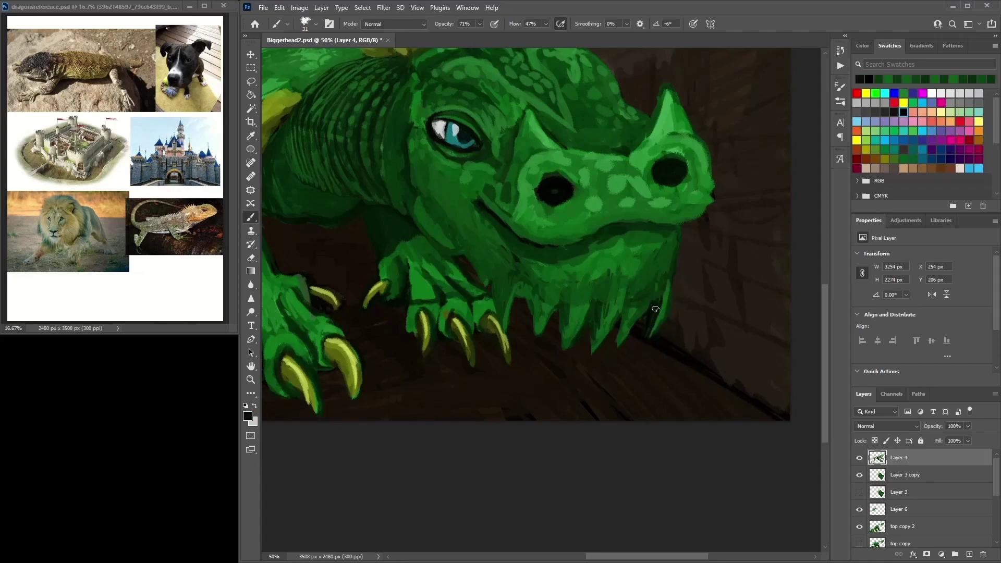
alt+click(666, 304)
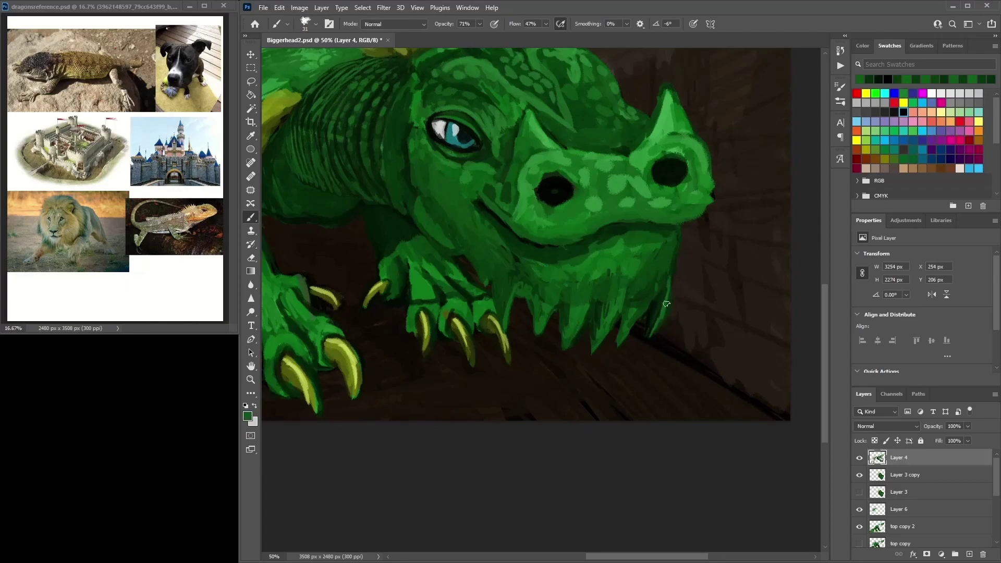
alt+click(649, 334)
mouse_move(634, 313)
mouse_down()
mouse_move(623, 338)
mouse_move(635, 322)
mouse_up()
drag(654, 278, 671, 257)
Blend the cheek below the eye and behind the mouth corner with strokes of sampled greens
key(ctrl+minus)
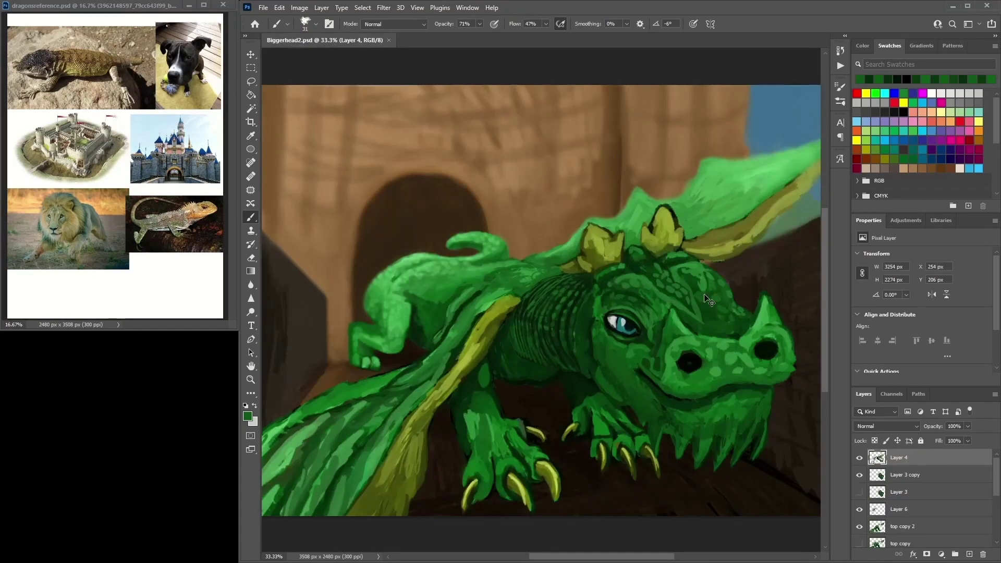
key(ctrl+plus)
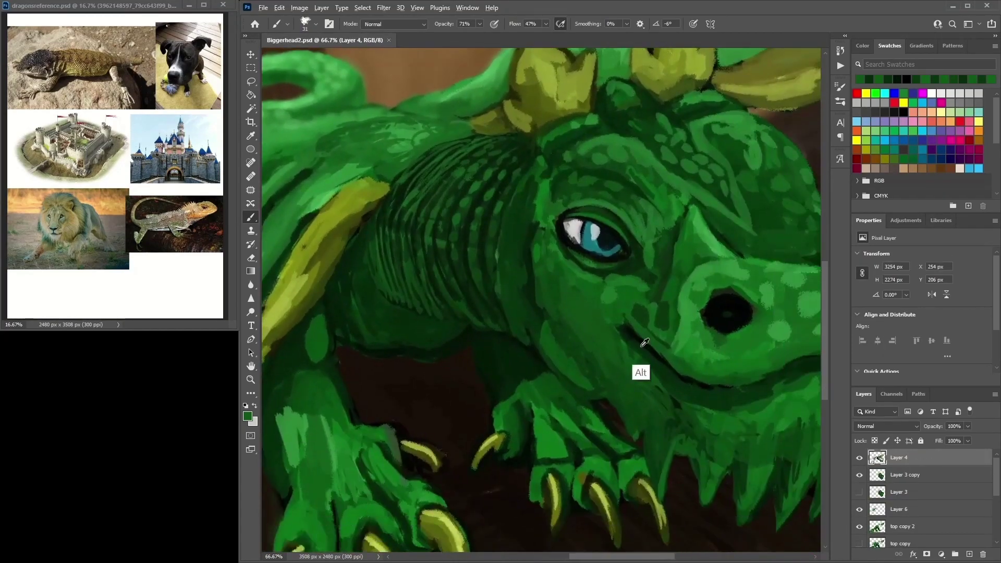
alt+click(643, 345)
mouse_move(535, 337)
mouse_down()
mouse_move(575, 378)
mouse_move(592, 379)
mouse_move(595, 393)
mouse_move(545, 354)
mouse_move(537, 324)
mouse_move(545, 305)
mouse_move(555, 343)
mouse_move(547, 347)
mouse_move(568, 348)
mouse_move(595, 391)
mouse_up()
alt+click(548, 326)
alt+click(570, 358)
mouse_move(545, 323)
mouse_down()
mouse_move(553, 357)
mouse_move(584, 380)
mouse_move(651, 298)
mouse_move(556, 339)
mouse_up()
alt+click(586, 325)
alt+click(600, 365)
mouse_move(618, 305)
mouse_down()
mouse_move(605, 336)
mouse_move(618, 380)
mouse_up()
Shade the jawline and the near-side beard strands behind the mouth with sampled dark greens
drag(673, 417, 665, 464)
alt+click(691, 427)
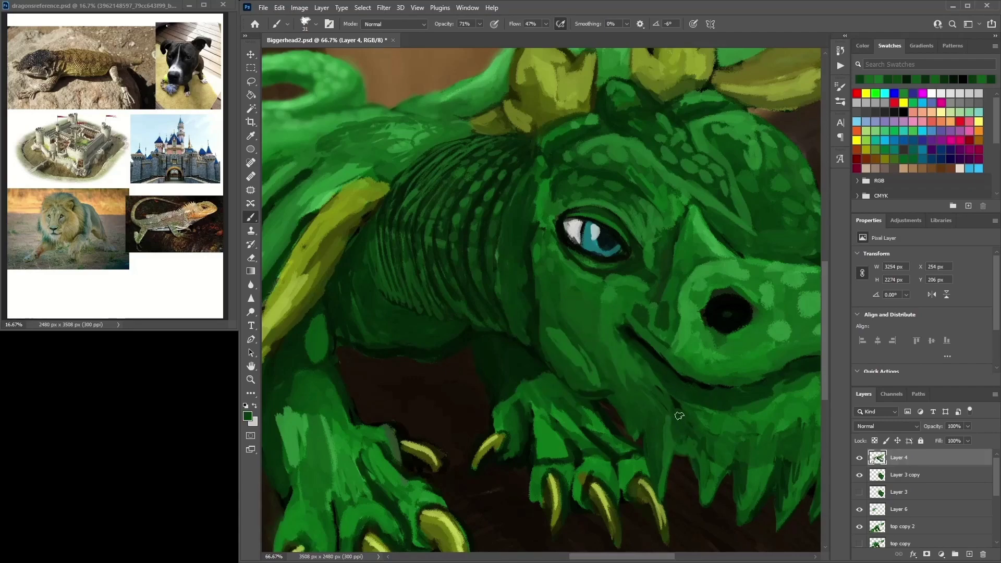
alt+click(678, 435)
alt+click(687, 464)
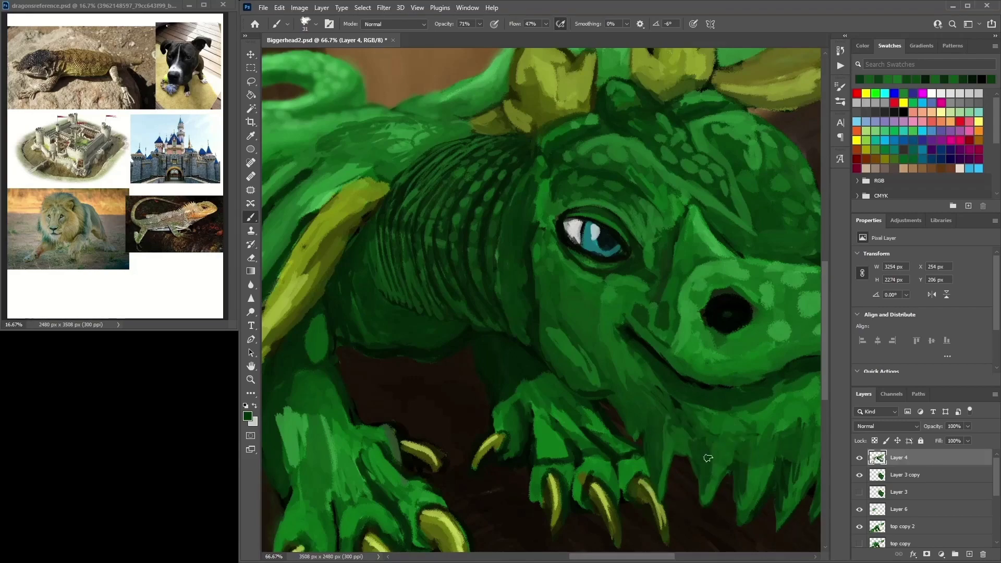
alt+click(685, 422)
drag(672, 415, 551, 356)
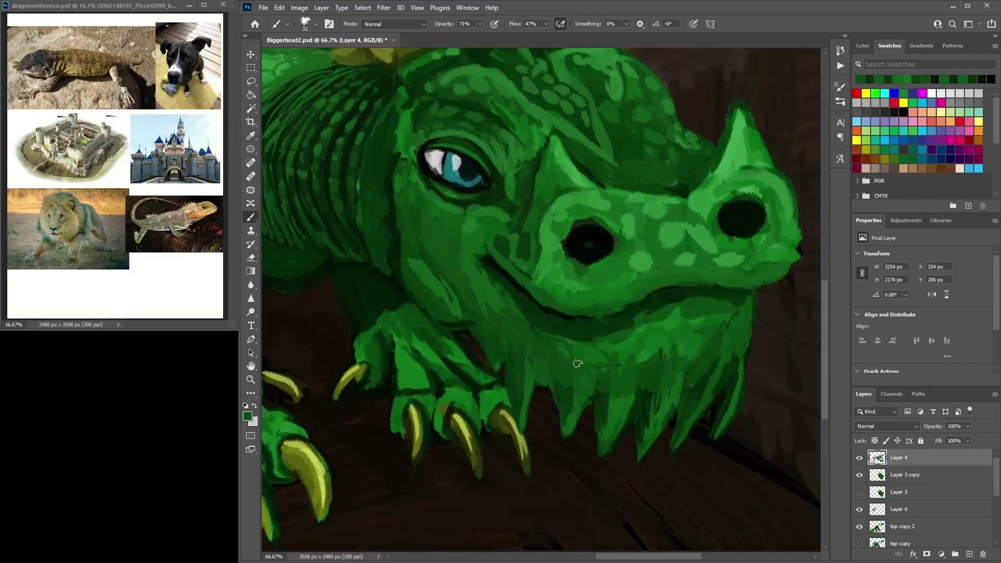
Define the middle beard strands by painting the gaps between them with sampled dark tones and greens
alt+click(594, 379)
alt+click(595, 394)
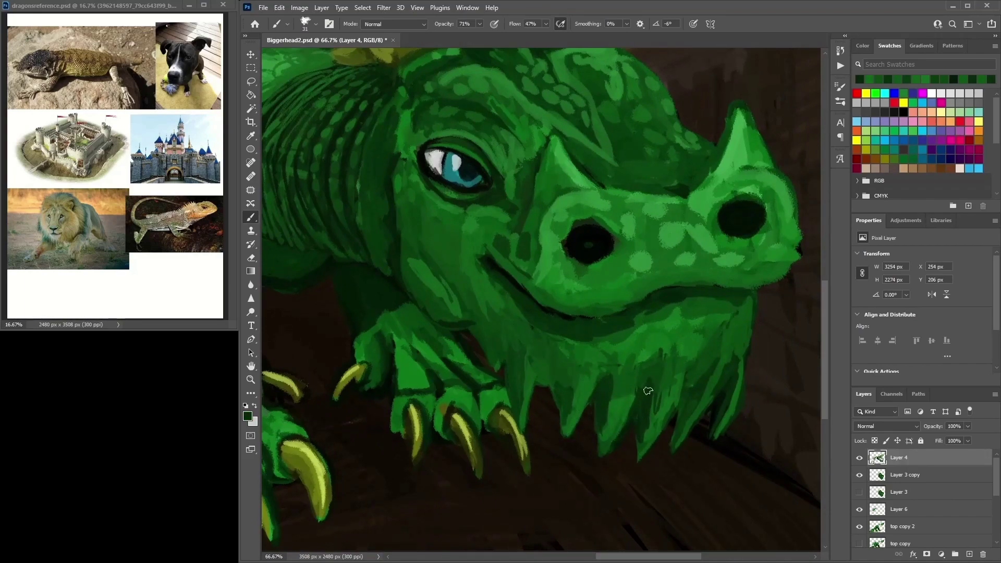
alt+click(666, 393)
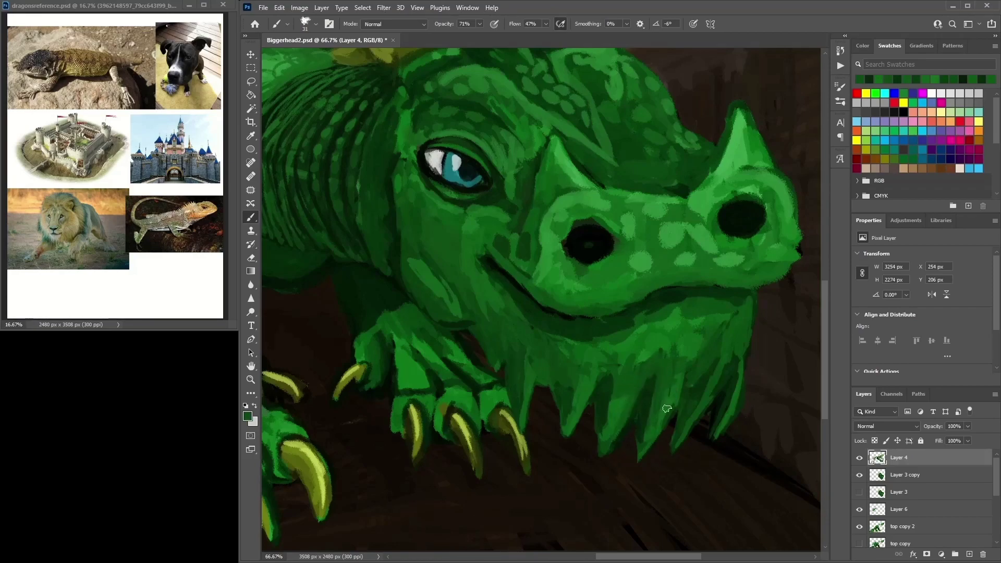
scroll(688, 353, right, 5)
alt+click(574, 439)
alt+click(582, 405)
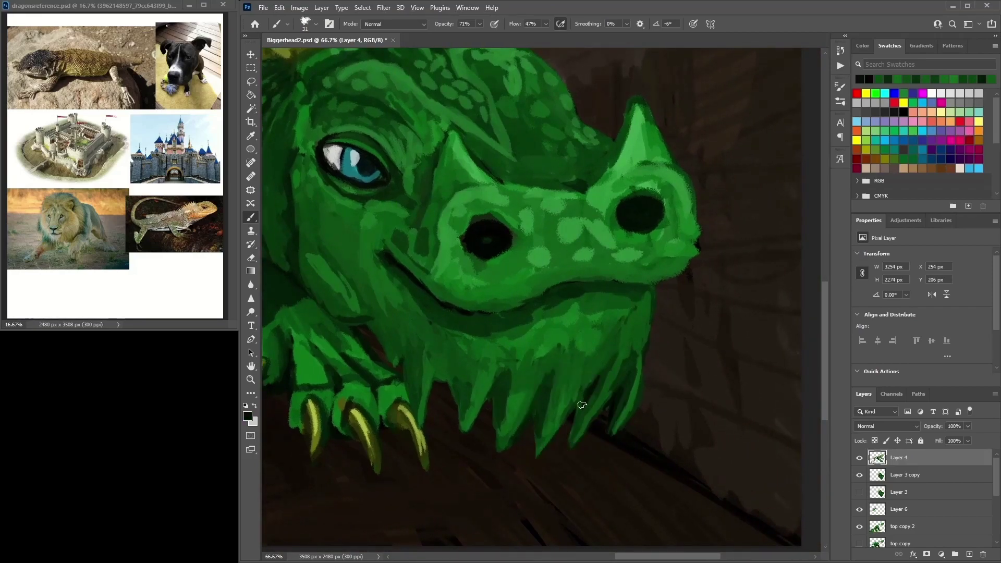
alt+click(583, 404)
alt+click(586, 386)
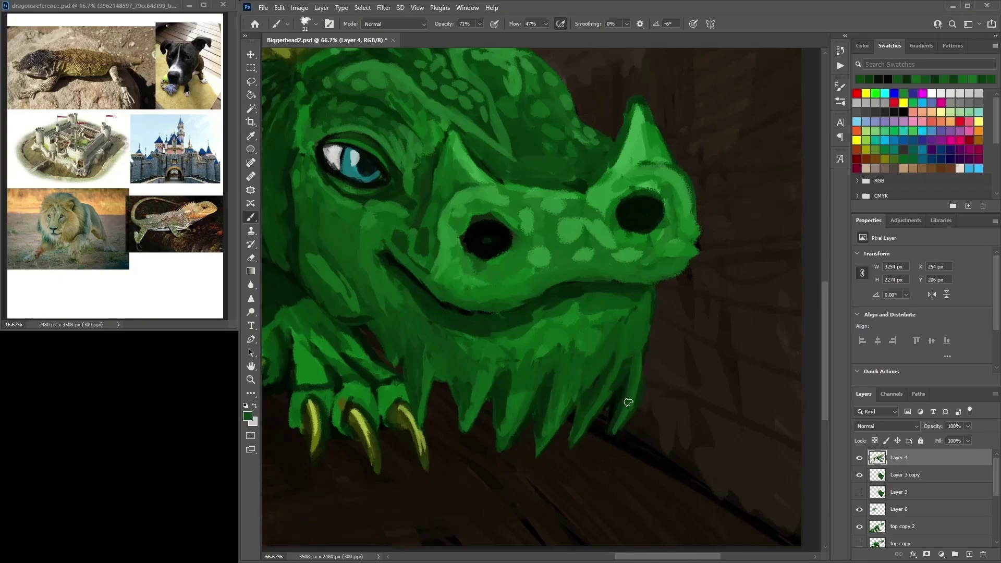
Reshape the farthest beard strand and darken the gap beside it with sampled greens and near-black
alt+click(626, 386)
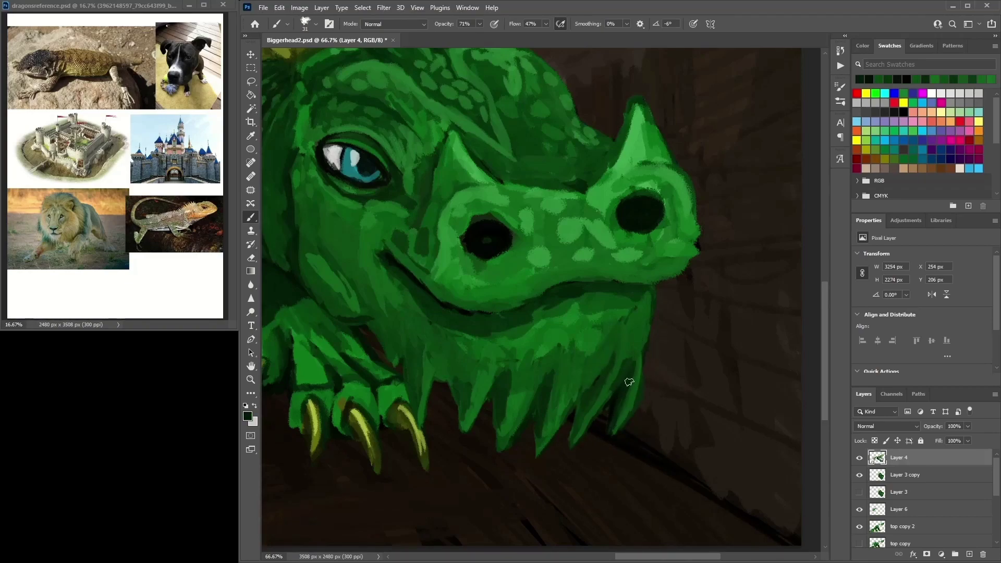
alt+click(619, 426)
alt+click(623, 392)
mouse_move(638, 346)
mouse_down()
mouse_move(639, 383)
mouse_move(630, 351)
mouse_move(628, 405)
mouse_move(608, 399)
mouse_move(620, 424)
mouse_up()
alt+click(608, 398)
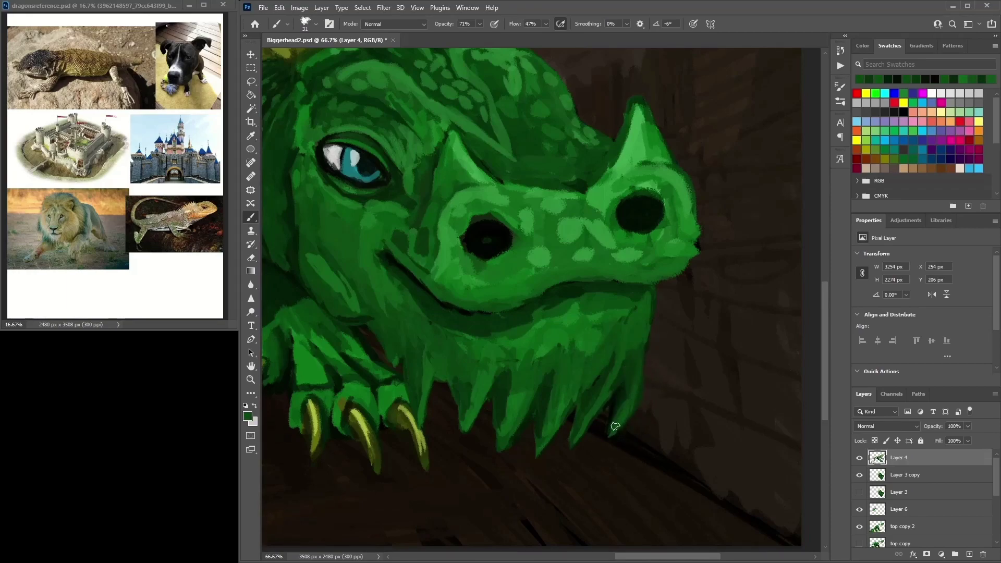
alt+click(626, 384)
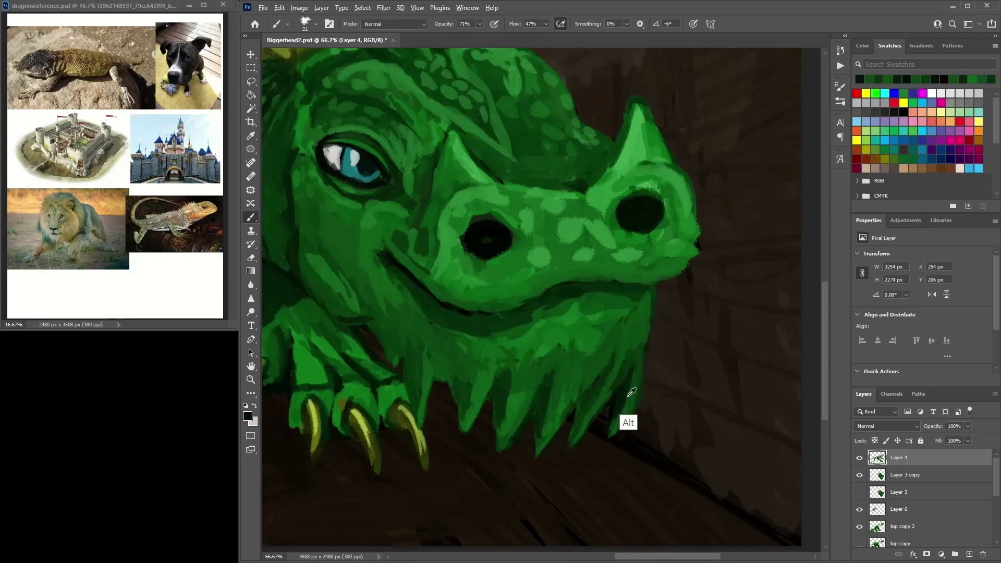
drag(632, 391, 615, 417)
Enlarge the brush to 77 px and darken the upper beard beneath the mouth with sampled greens
alt+click(644, 319)
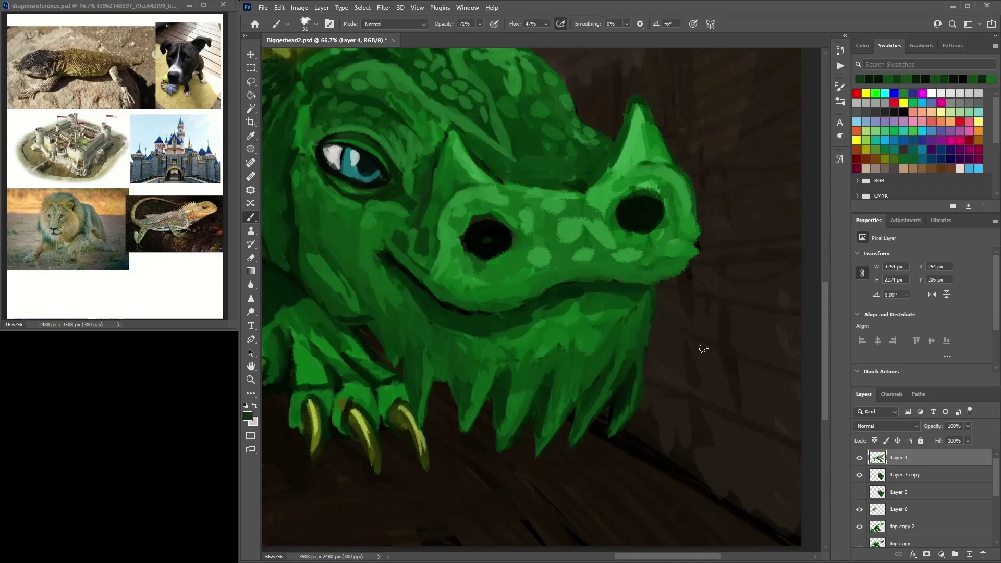
alt+click(605, 329)
mouse_move(645, 296)
mouse_down()
mouse_move(619, 307)
mouse_move(615, 319)
mouse_move(656, 295)
mouse_move(623, 313)
mouse_move(642, 322)
mouse_move(650, 296)
mouse_move(647, 328)
mouse_move(640, 303)
mouse_move(608, 336)
mouse_move(604, 301)
mouse_move(618, 313)
mouse_move(640, 299)
mouse_move(696, 320)
mouse_up()
alt+click(593, 346)
right_click(640, 300)
key(Return)
mouse_move(571, 329)
mouse_down()
mouse_move(623, 313)
mouse_move(618, 303)
mouse_move(610, 323)
mouse_up()
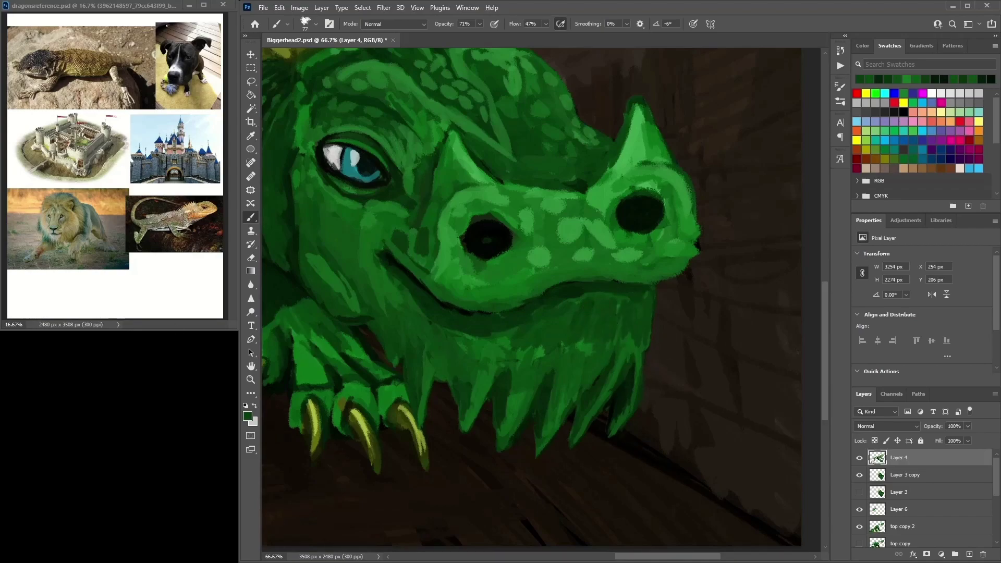
Paint sampled mid green over the upper spots on the snout bridge and around the near horn
alt+click(597, 211)
drag(589, 213, 611, 174)
mouse_move(555, 207)
mouse_down()
mouse_move(606, 180)
mouse_move(524, 201)
mouse_move(477, 172)
mouse_up()
alt+click(584, 207)
mouse_move(518, 206)
mouse_down()
mouse_move(514, 111)
mouse_move(445, 123)
mouse_move(587, 152)
mouse_move(455, 120)
mouse_up()
Build up the near horn's outer side and base with sampled light and dark greens
alt+click(635, 142)
alt+click(446, 169)
mouse_move(441, 161)
mouse_down()
mouse_move(443, 127)
mouse_move(435, 250)
mouse_up()
alt+click(654, 117)
alt+click(443, 198)
mouse_move(431, 189)
mouse_down()
mouse_move(445, 167)
mouse_move(435, 258)
mouse_up()
alt+click(465, 168)
alt+click(447, 167)
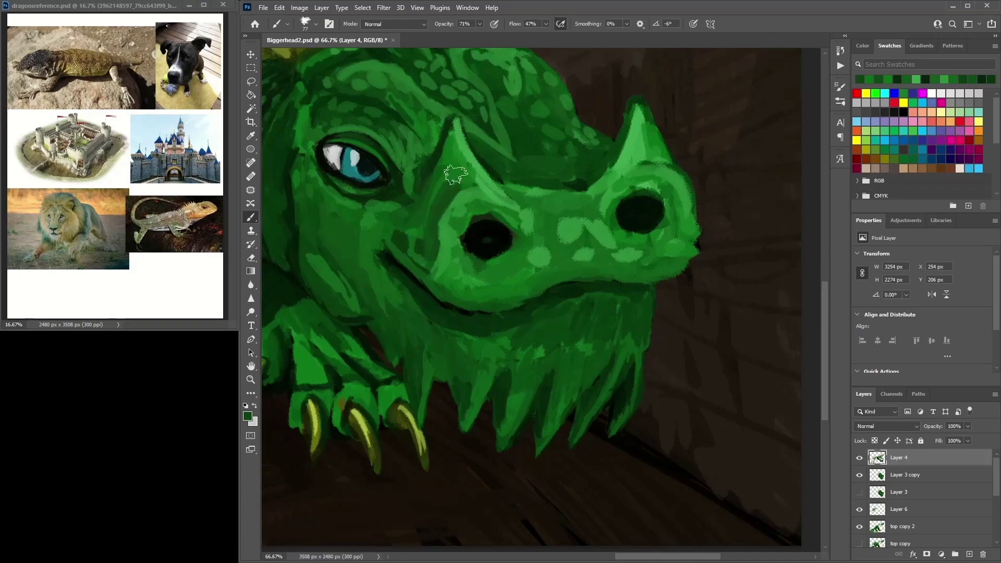
Paint a sampled light green highlight along the near horn from its tip down its inner edge
alt+click(649, 115)
drag(459, 126, 454, 178)
alt+click(460, 161)
drag(459, 125, 485, 188)
Cover the far horn's light highlight with an even mid green
mouse_move(650, 140)
mouse_down()
mouse_move(640, 107)
mouse_move(628, 184)
mouse_move(644, 116)
mouse_move(621, 156)
mouse_up()
drag(669, 190, 568, 236)
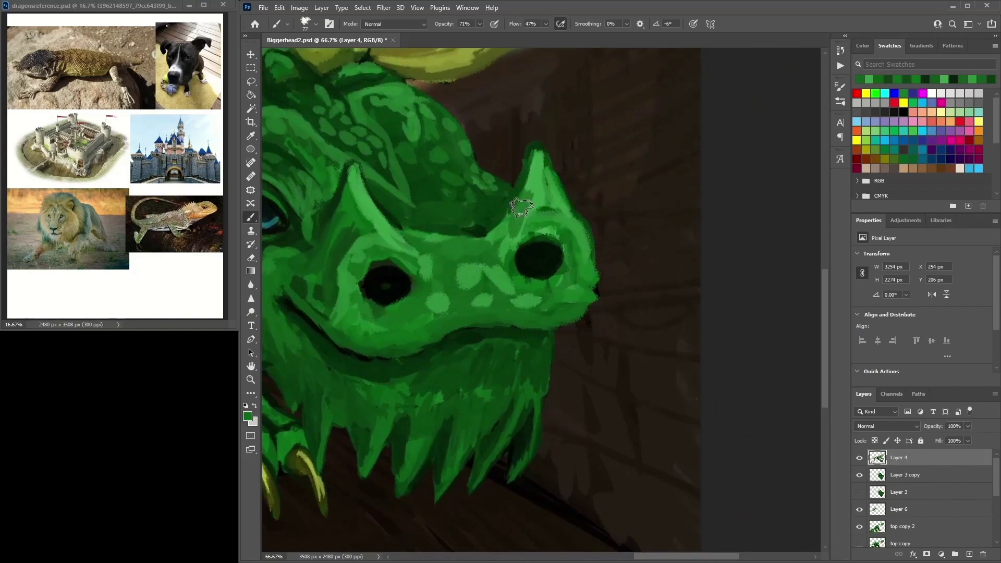
mouse_move(527, 201)
mouse_down()
mouse_move(532, 170)
mouse_move(507, 232)
mouse_move(495, 232)
mouse_move(585, 188)
mouse_up()
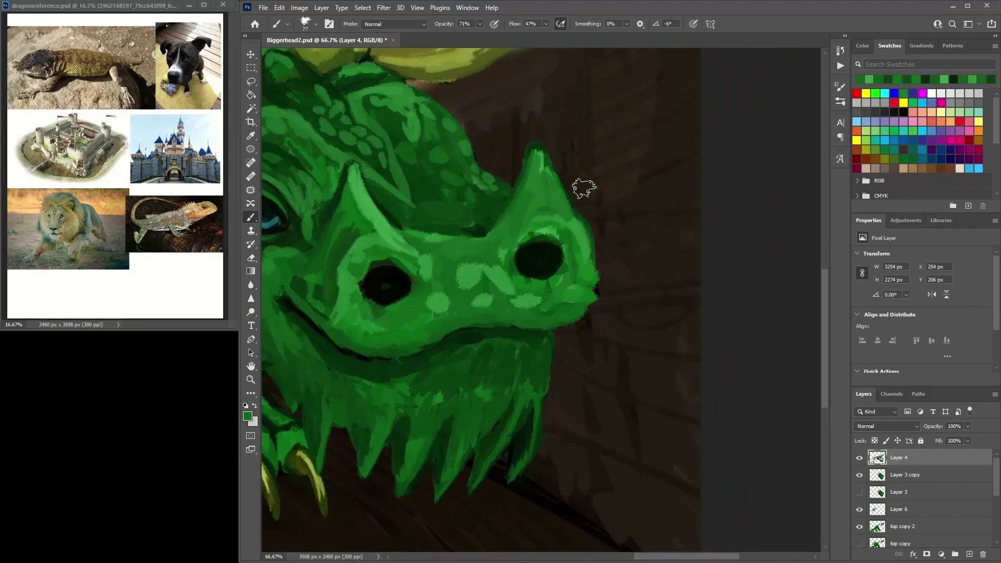
Reduce the brush to 34 px and touch up the snout's far edge with sampled tones
alt+click(600, 308)
alt+click(605, 277)
right_click(585, 219)
key(Escape)
alt+click(594, 254)
alt+click(582, 248)
Repaint the far horn with a light green highlight down its middle and dark green shading on its outer side
alt+click(542, 191)
alt+click(470, 188)
mouse_move(541, 150)
mouse_down()
mouse_move(528, 214)
mouse_move(537, 224)
mouse_move(533, 187)
mouse_move(519, 261)
mouse_up()
drag(557, 170, 547, 177)
drag(540, 192, 537, 206)
alt+click(552, 198)
drag(545, 157, 554, 199)
drag(554, 189, 564, 202)
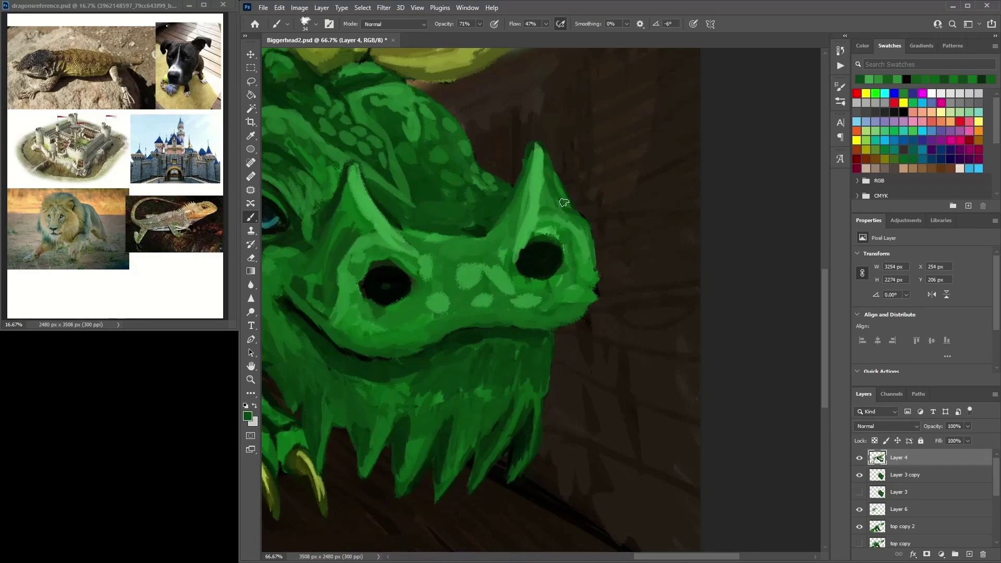
Shade the far horn's inner side and base and the hollow behind the snout bridge with dark greens
drag(532, 166, 514, 247)
drag(519, 206, 494, 229)
drag(523, 193, 511, 227)
alt+click(507, 215)
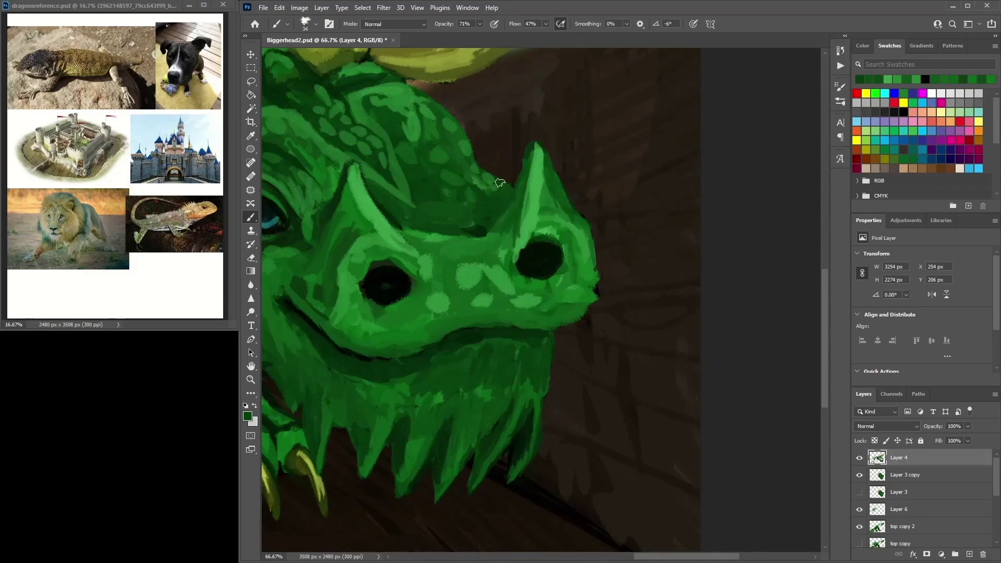
mouse_move(404, 217)
mouse_down()
mouse_move(487, 226)
mouse_move(474, 221)
mouse_up()
mouse_move(403, 220)
mouse_down()
mouse_move(469, 239)
mouse_move(505, 231)
mouse_move(523, 274)
mouse_up()
Extend light green highlights from both horn bases along the inner edges of the nostrils
alt+click(537, 256)
alt+click(387, 287)
drag(391, 232, 414, 268)
drag(513, 230, 509, 263)
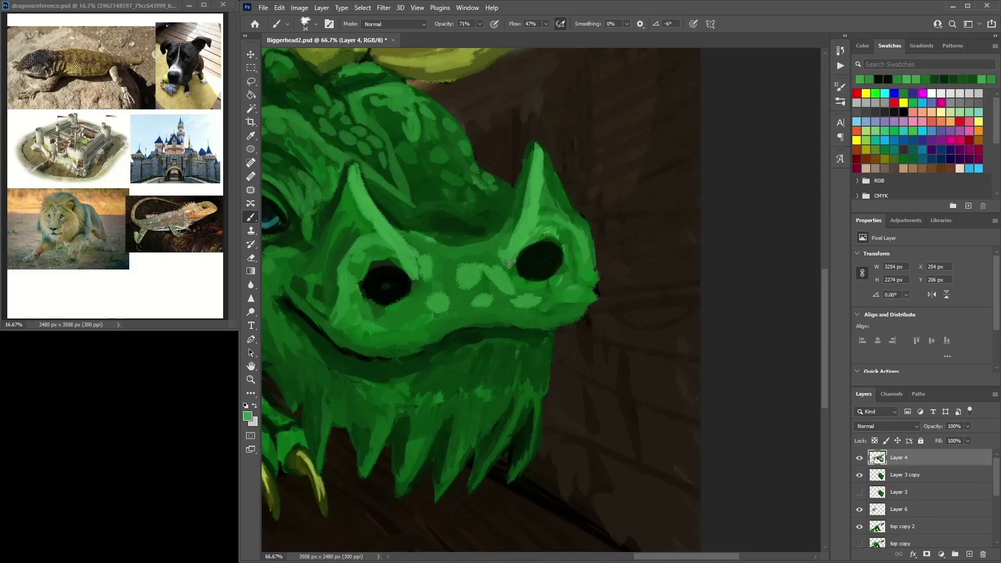
Soften the light spots on the snout between the nostrils with sampled greens
alt+click(416, 263)
alt+click(526, 178)
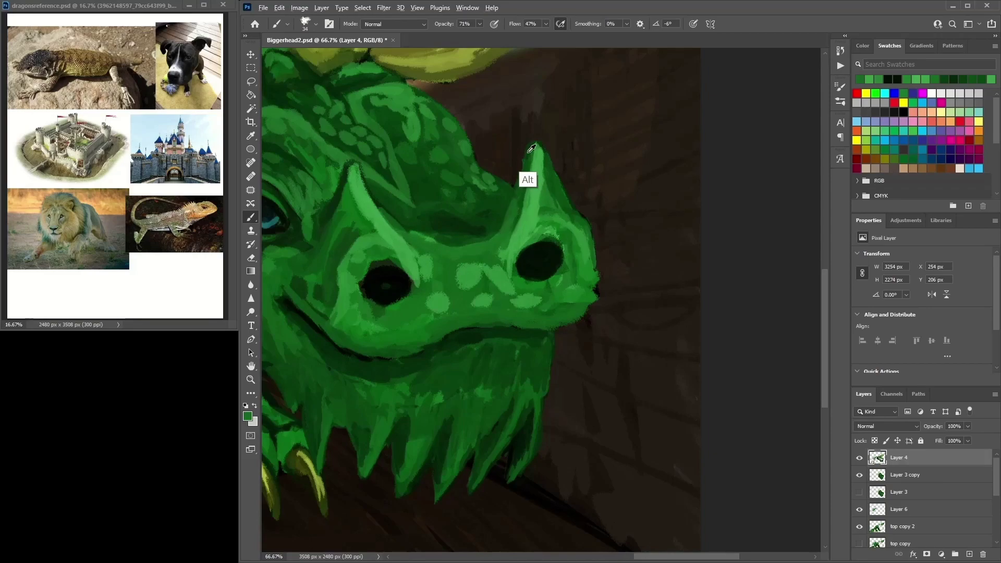
drag(483, 203, 454, 240)
mouse_move(516, 196)
mouse_down()
mouse_move(495, 261)
mouse_move(438, 308)
mouse_up()
alt+click(458, 309)
scroll(418, 306, down, 1)
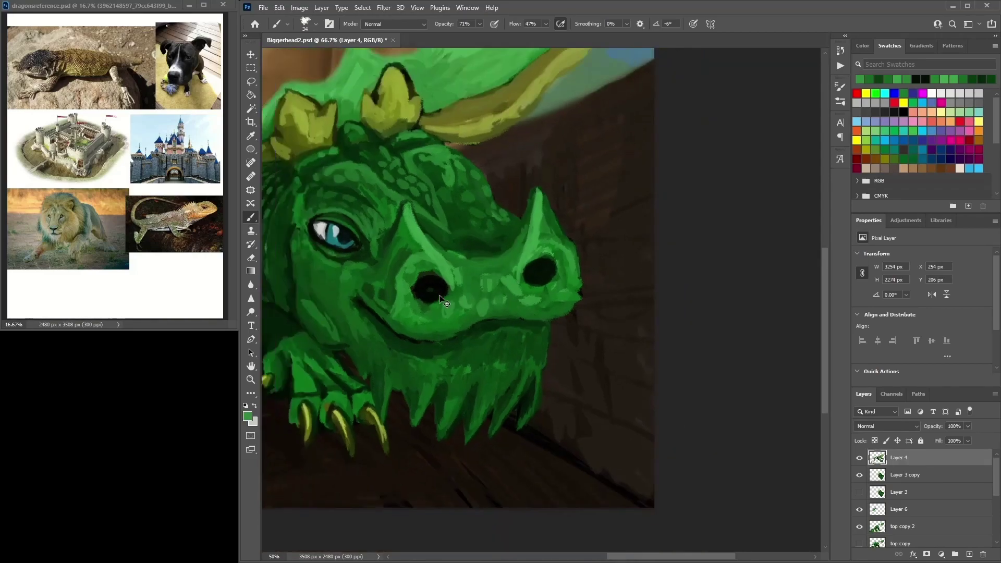
Define the outer edge of the snout beside the far nostril with black, cleaning up the lip contour with sampled green
alt+click(563, 235)
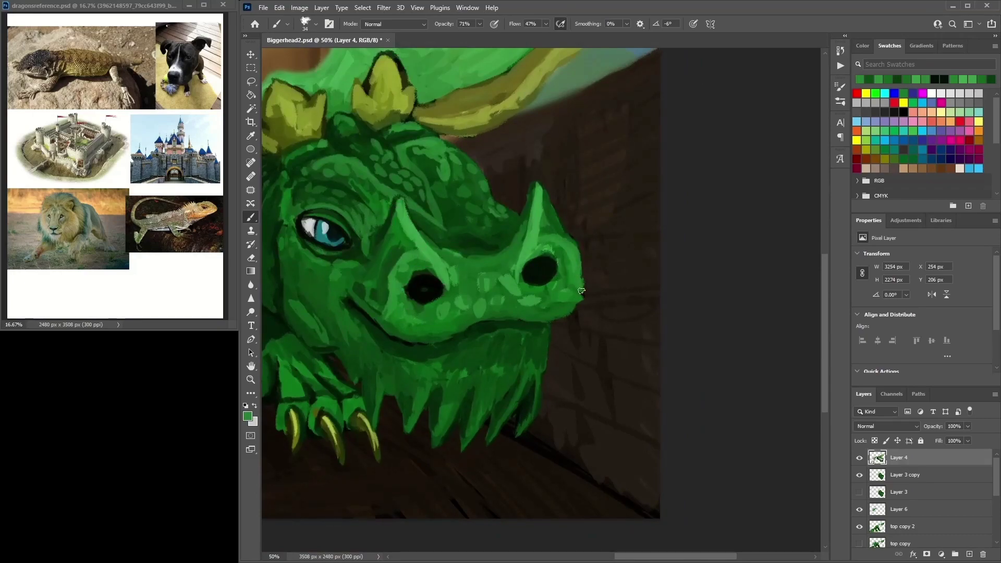
click(859, 459)
click(860, 459)
click(904, 111)
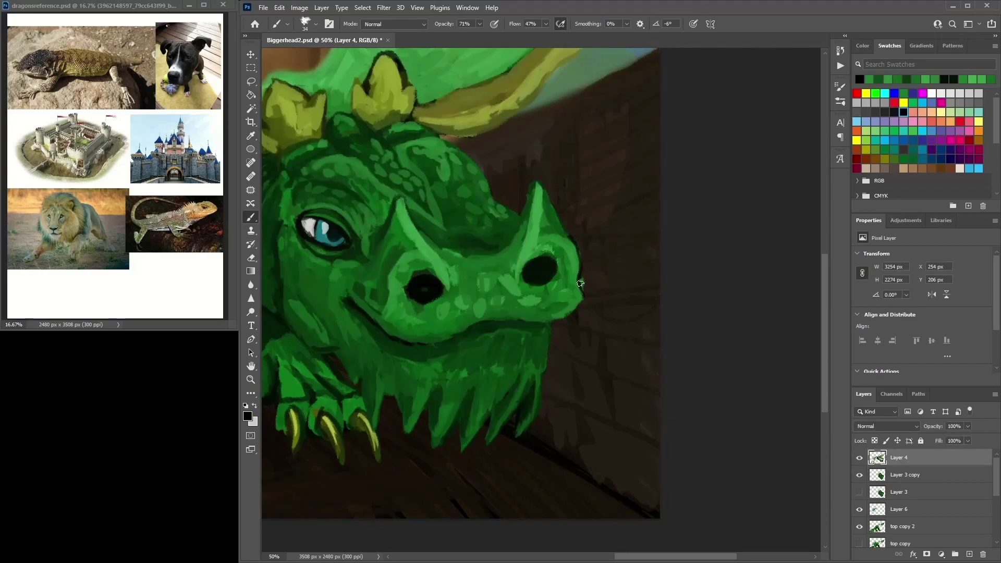
alt+click(579, 303)
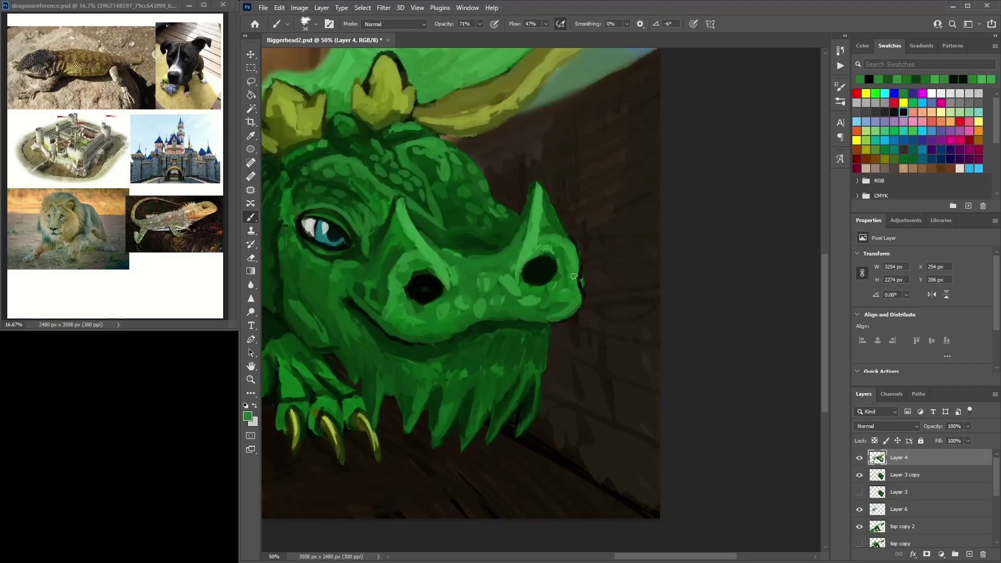
Enlarge the brush to 72 px and dab scale spots in sampled greens around the far horn's base and the near cheek
alt+click(555, 264)
key(bracketright)
key(bracketright)
key(bracketright)
key(bracketright)
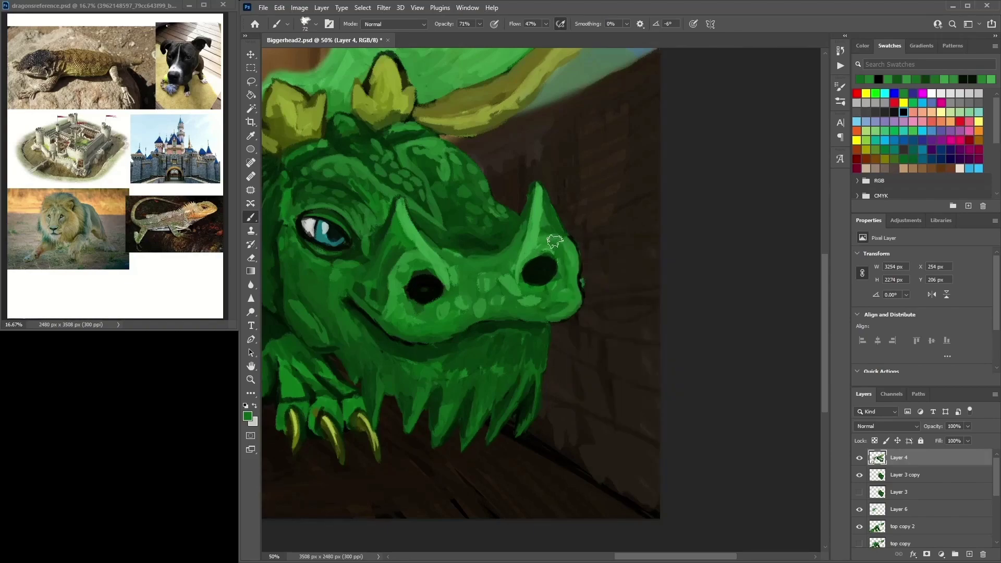
alt+click(539, 295)
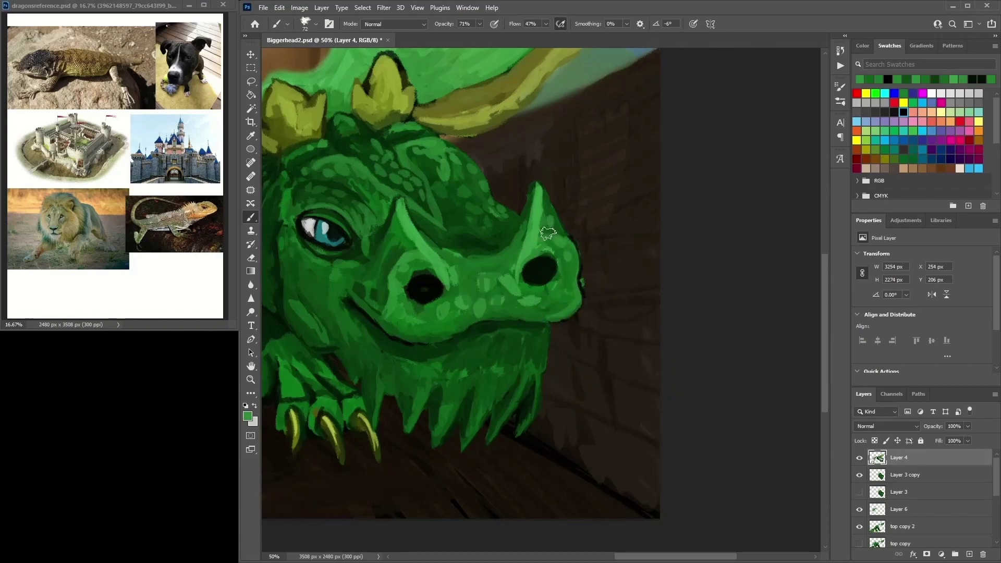
alt+click(559, 231)
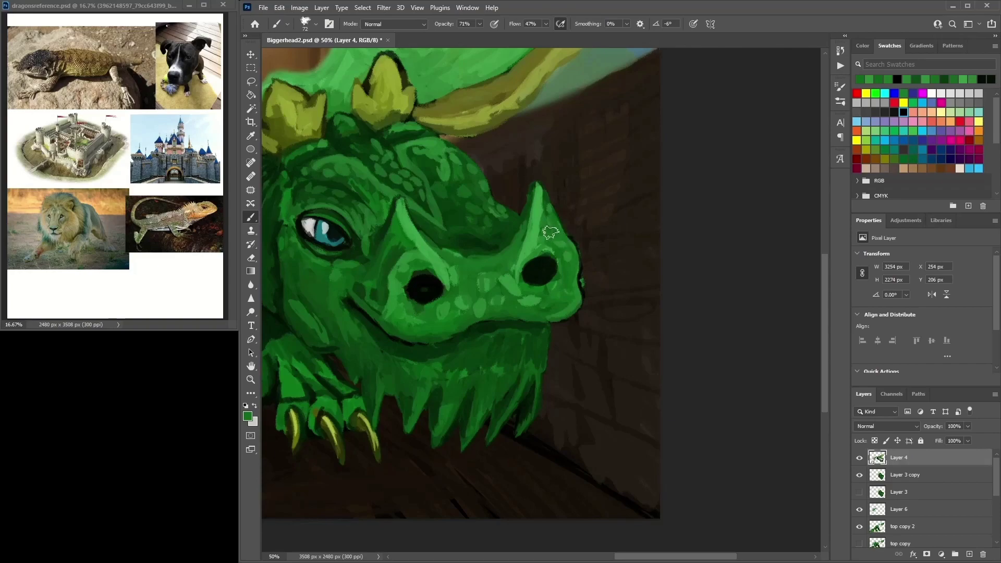
alt+click(554, 225)
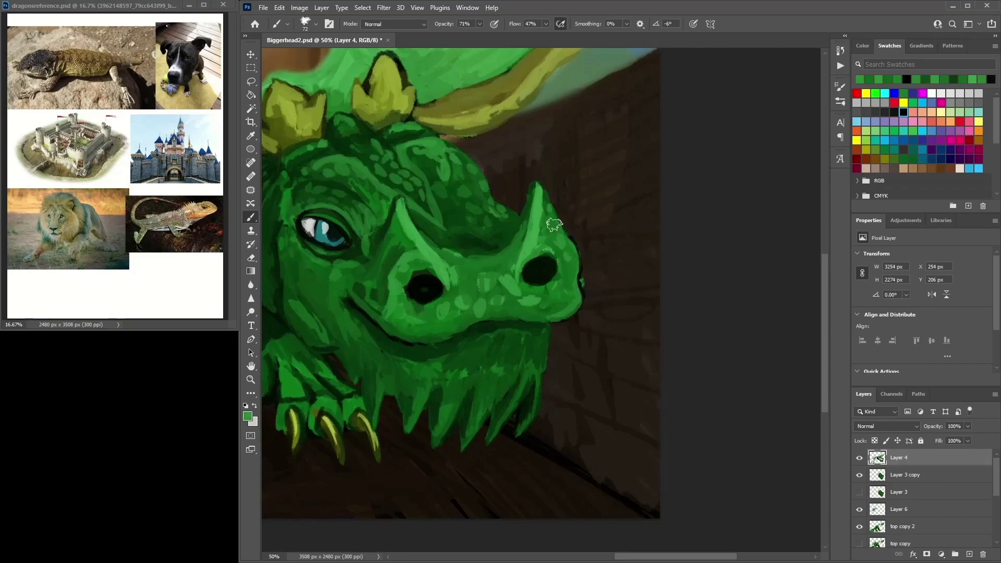
alt+click(382, 283)
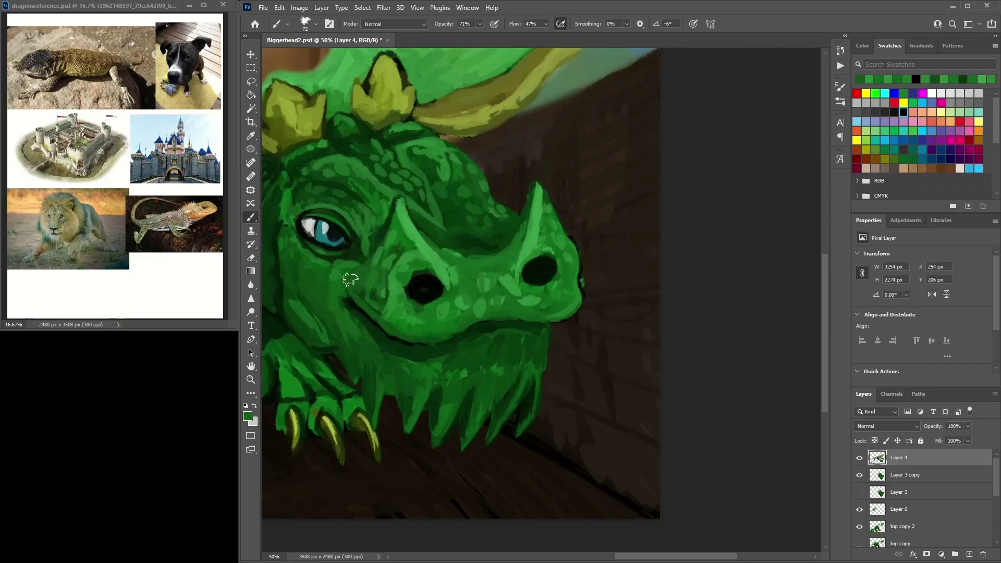
alt+click(372, 271)
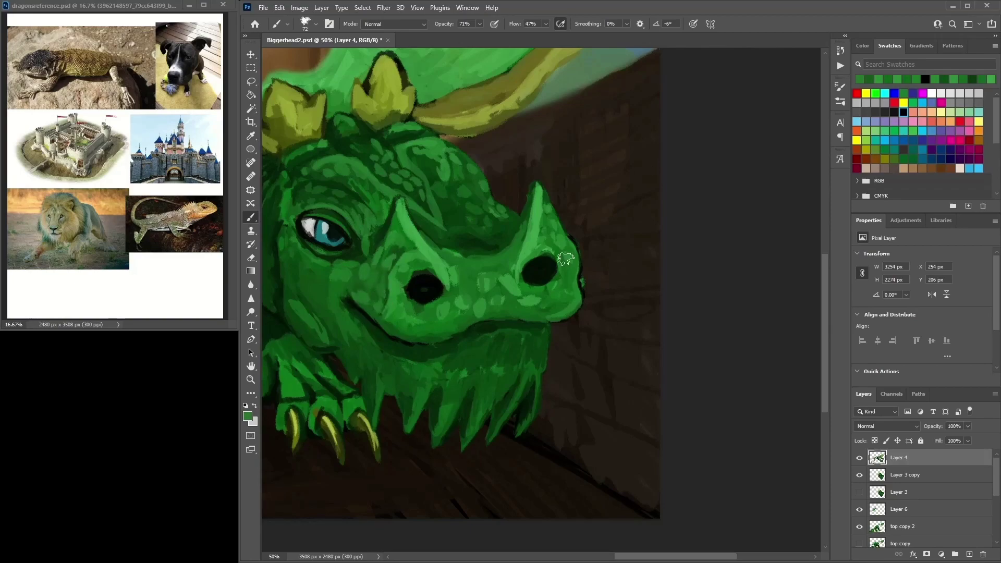
Fill the near nostril with black and dab lighter green scale spots across the snout bridge and upper lip
alt+click(541, 286)
drag(416, 275, 431, 292)
alt+click(490, 279)
click(505, 255)
click(502, 281)
click(471, 285)
click(522, 308)
click(548, 310)
click(559, 294)
click(506, 303)
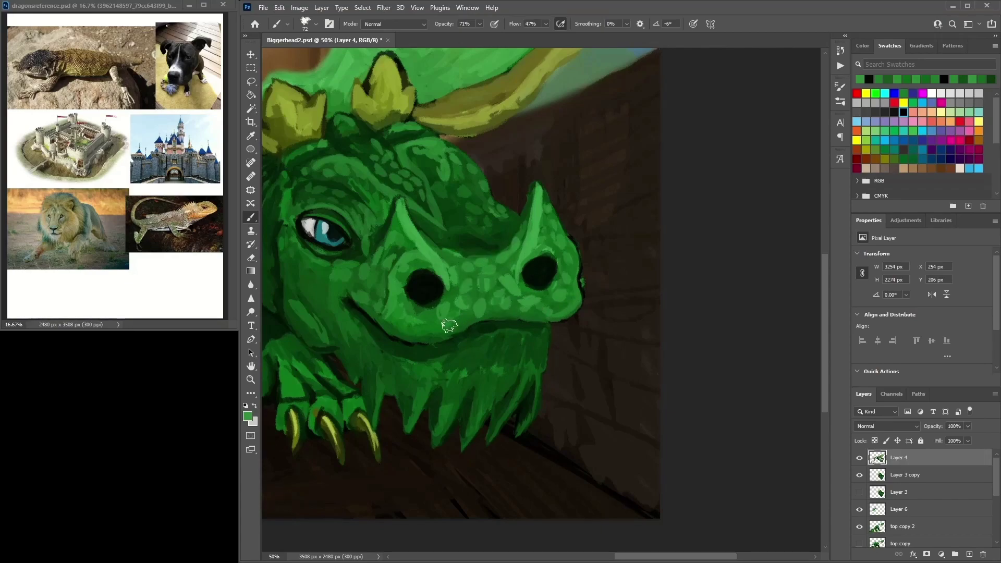
Dab light green scale spots along the cheek and jaw and over the upper part of the beard
click(321, 284)
click(341, 315)
click(381, 360)
click(409, 373)
click(432, 365)
click(462, 374)
click(455, 393)
click(482, 361)
click(486, 347)
click(512, 344)
click(501, 370)
click(486, 389)
click(520, 357)
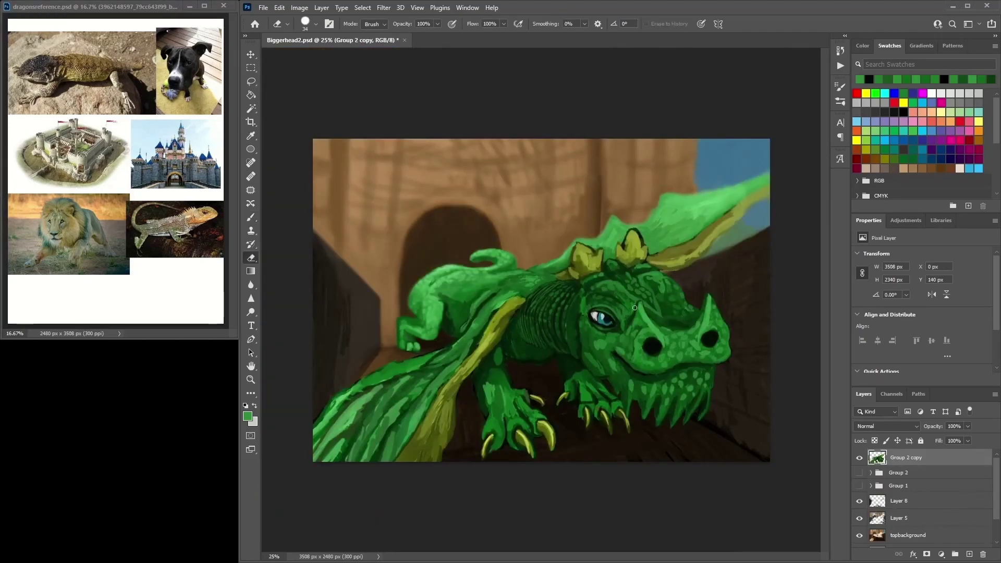
Add a new layer above the merged dragon and paint scale spots on the upper near foreleg with sampled greens
click(969, 554)
key(ctrl+plus)
drag(585, 395, 642, 242)
alt+click(642, 242)
click(608, 222)
click(250, 217)
drag(521, 319, 502, 359)
alt+click(519, 346)
right_click(558, 319)
key(Escape)
mouse_move(529, 381)
mouse_down()
mouse_move(530, 365)
mouse_move(541, 366)
mouse_up()
alt+click(533, 335)
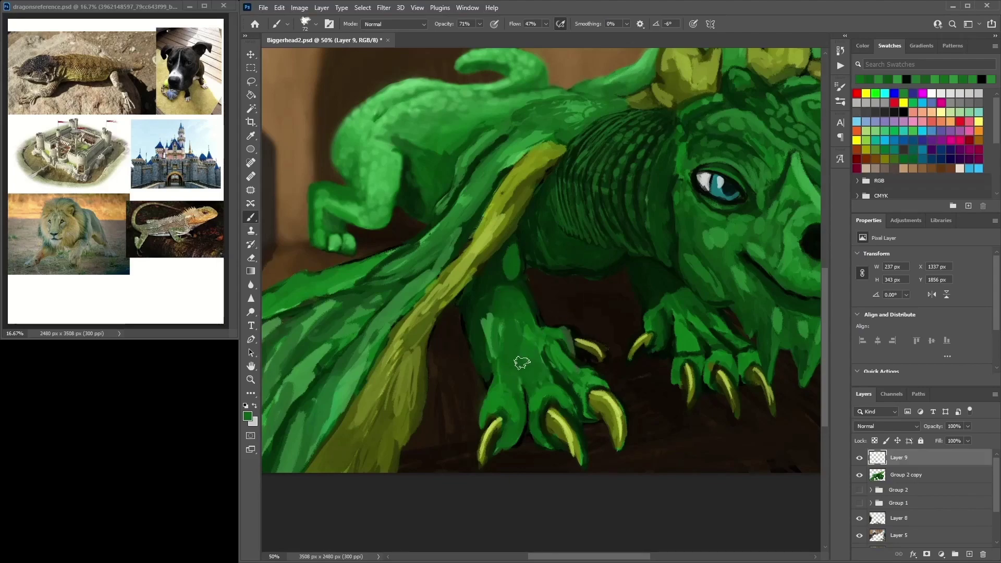
Paint lighter and darker green scale spots down the near foreleg and over its foot
alt+click(527, 420)
mouse_move(550, 379)
mouse_down()
mouse_move(540, 365)
mouse_move(545, 373)
mouse_move(485, 364)
mouse_move(485, 342)
mouse_move(537, 336)
mouse_move(550, 361)
mouse_move(521, 302)
mouse_move(469, 312)
mouse_move(492, 332)
mouse_move(479, 346)
mouse_move(506, 340)
mouse_move(497, 352)
mouse_move(509, 376)
mouse_move(532, 351)
mouse_move(522, 350)
mouse_move(518, 297)
mouse_move(530, 357)
mouse_move(565, 346)
mouse_move(541, 336)
mouse_move(570, 389)
mouse_move(514, 364)
mouse_move(527, 363)
mouse_move(545, 409)
mouse_move(532, 351)
mouse_move(510, 357)
mouse_move(554, 362)
mouse_move(423, 338)
mouse_up()
alt+click(492, 333)
alt+click(513, 375)
Detail the far forefoot with scale spots and rework the neck folds with sampled greens
mouse_move(565, 351)
mouse_down()
mouse_move(552, 302)
mouse_move(569, 301)
mouse_move(586, 326)
mouse_move(541, 275)
mouse_move(573, 253)
mouse_move(565, 236)
mouse_move(588, 272)
mouse_move(554, 226)
mouse_move(550, 197)
mouse_move(569, 195)
mouse_up()
alt+click(561, 212)
alt+click(604, 306)
mouse_move(604, 306)
mouse_down()
mouse_move(608, 286)
mouse_move(620, 284)
mouse_move(599, 235)
mouse_move(615, 277)
mouse_move(594, 233)
mouse_move(572, 235)
mouse_move(557, 189)
mouse_move(599, 252)
mouse_move(610, 205)
mouse_move(644, 167)
mouse_move(610, 159)
mouse_move(626, 166)
mouse_move(631, 128)
mouse_move(666, 101)
mouse_move(618, 147)
mouse_up()
alt+click(598, 252)
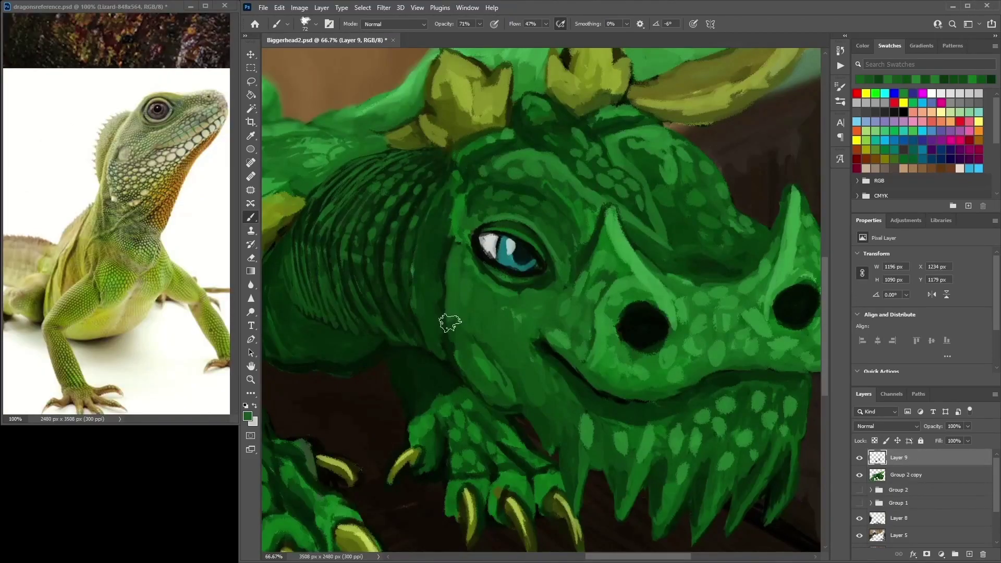
Repaint the cheek below and behind the eye with sampled mid and dark greens
alt+click(459, 252)
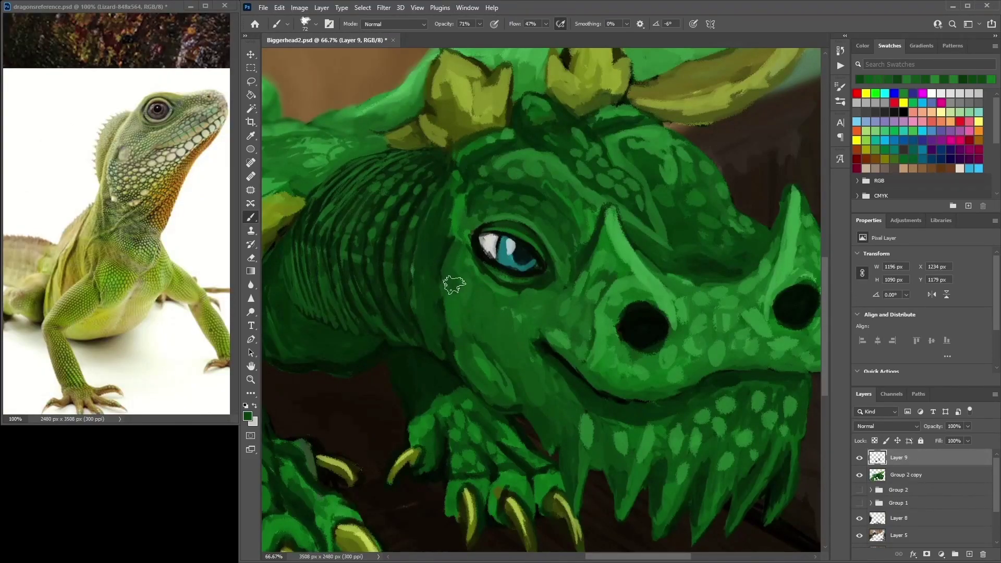
alt+click(465, 300)
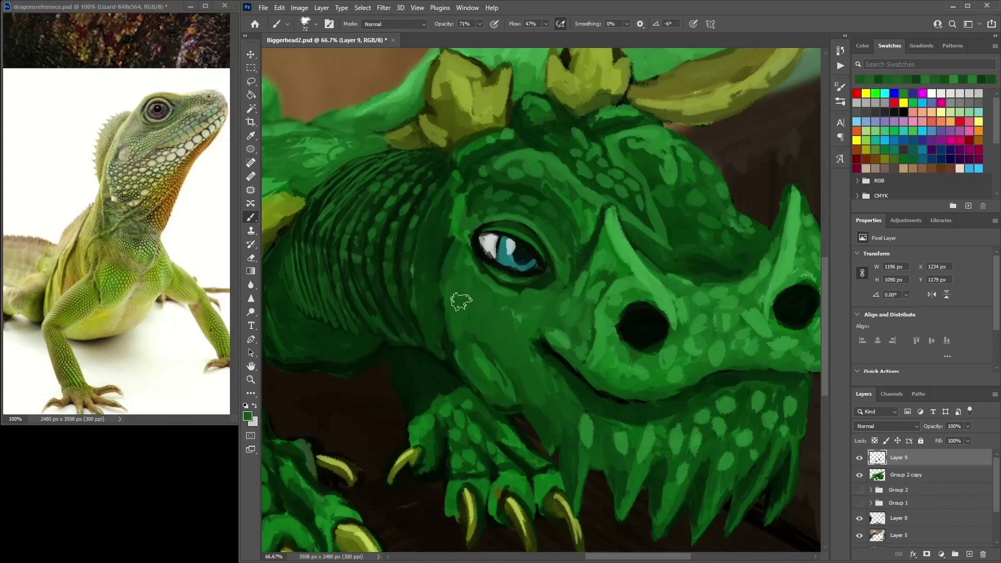
alt+click(505, 342)
alt+click(537, 386)
Darken the neck directly behind the cheek up toward the near crown horn with very dark green, reducing the brush to 37 px
alt+click(433, 276)
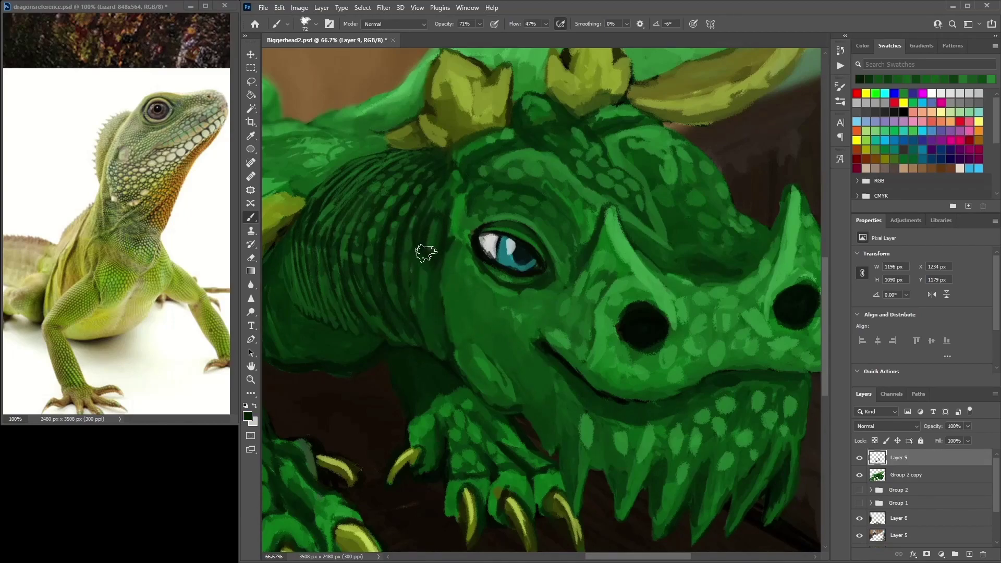
drag(436, 353, 431, 302)
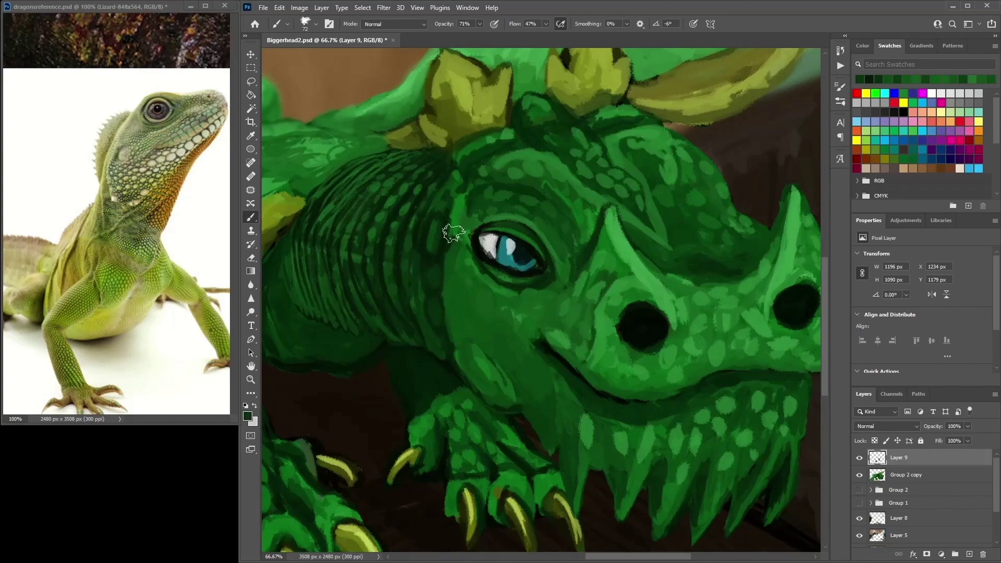
drag(448, 206, 462, 180)
right_click(532, 156)
key(Return)
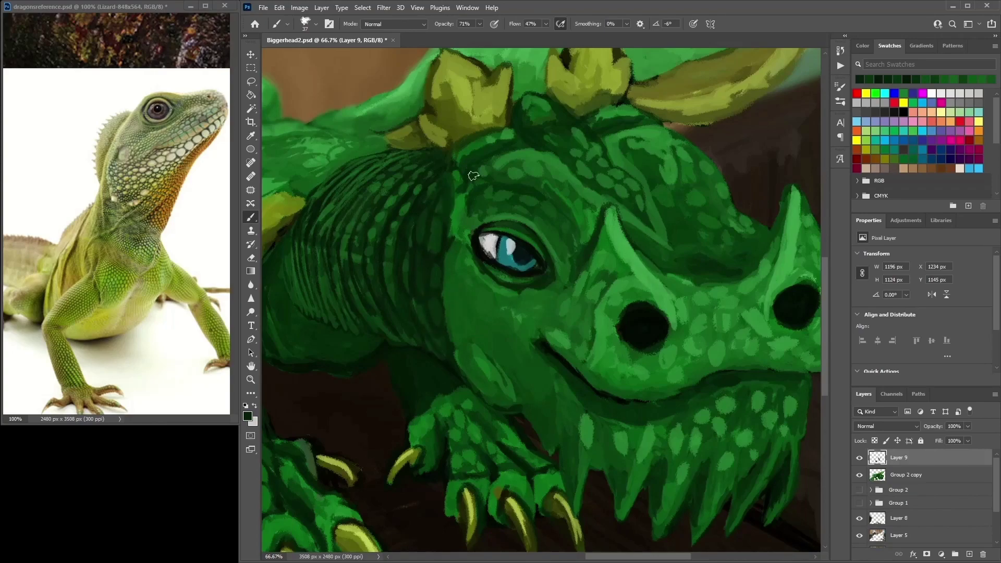
mouse_move(471, 238)
mouse_down()
mouse_move(510, 241)
mouse_move(588, 215)
mouse_up()
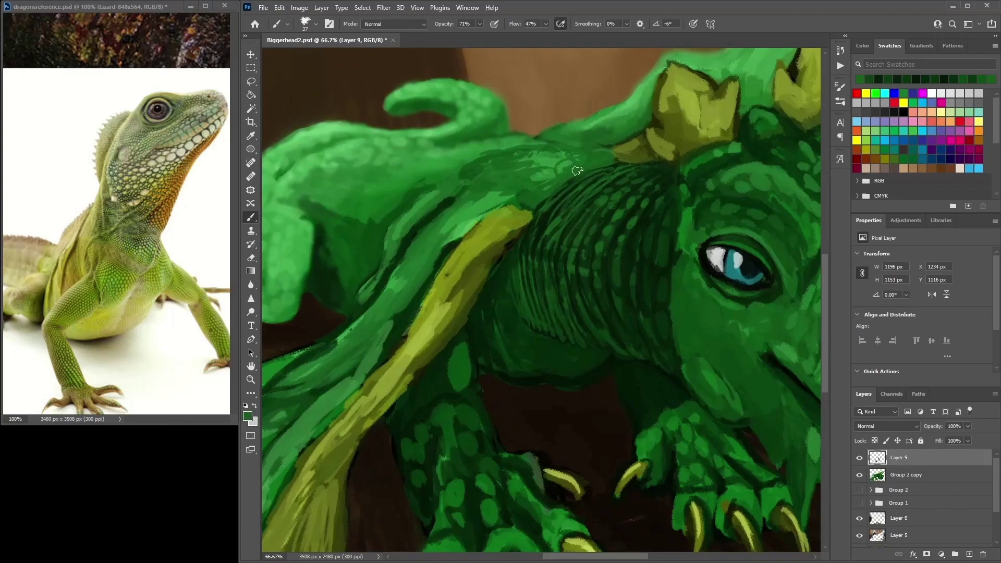
Repaint the shoulder and upper back behind the neck, blending dark green at the neck into lighter sampled greens along the back
alt+click(581, 168)
mouse_move(593, 156)
mouse_down()
mouse_move(547, 184)
mouse_move(551, 191)
mouse_move(518, 193)
mouse_move(527, 164)
mouse_move(501, 162)
mouse_move(540, 151)
mouse_move(462, 166)
mouse_up()
alt+click(527, 148)
alt+click(532, 177)
mouse_move(532, 177)
mouse_down()
mouse_move(454, 166)
mouse_move(506, 146)
mouse_move(378, 182)
mouse_move(515, 146)
mouse_move(433, 152)
mouse_move(447, 146)
mouse_move(430, 142)
mouse_up()
alt+click(599, 152)
alt+click(505, 145)
alt+click(378, 183)
alt+click(446, 147)
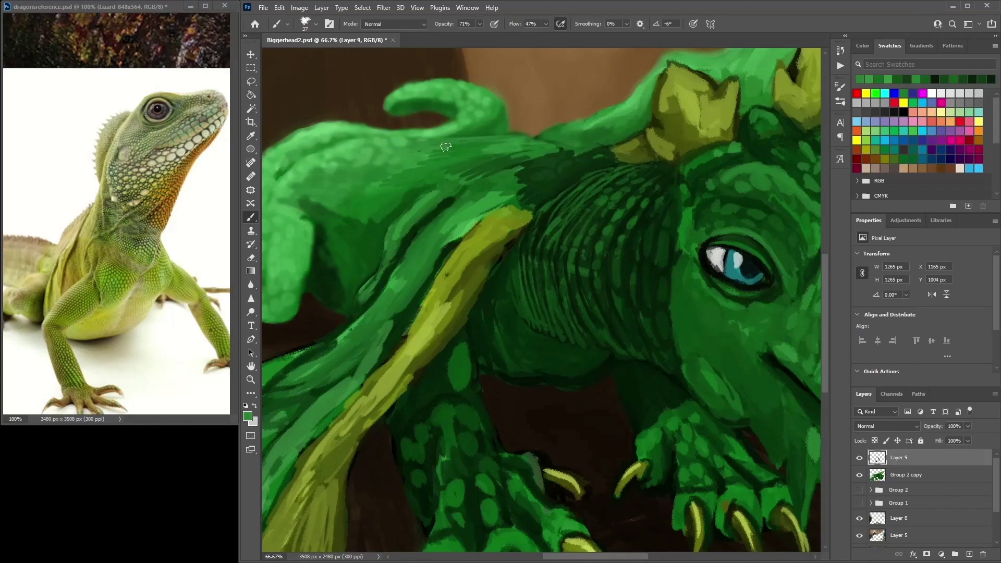
Paint sampled mid and dark greens over the dragon's shoulder and back, between the wing and the near horn, on Layer 9
key(ctrl+minus)
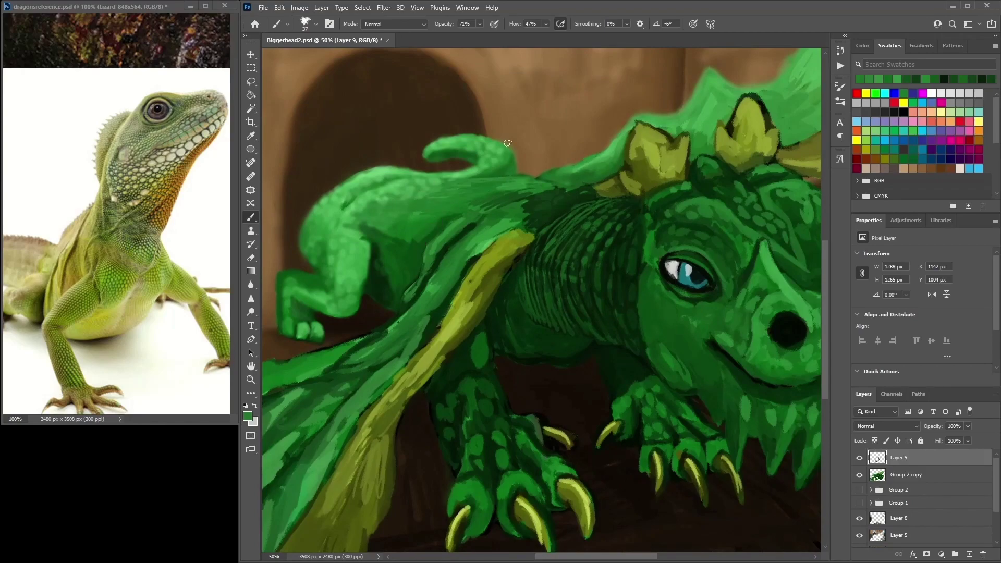
mouse_move(528, 185)
mouse_down()
mouse_move(522, 207)
mouse_move(461, 212)
mouse_move(453, 204)
mouse_move(437, 225)
mouse_move(484, 204)
mouse_move(415, 223)
mouse_move(456, 192)
mouse_move(465, 204)
mouse_move(536, 201)
mouse_up()
alt+click(526, 225)
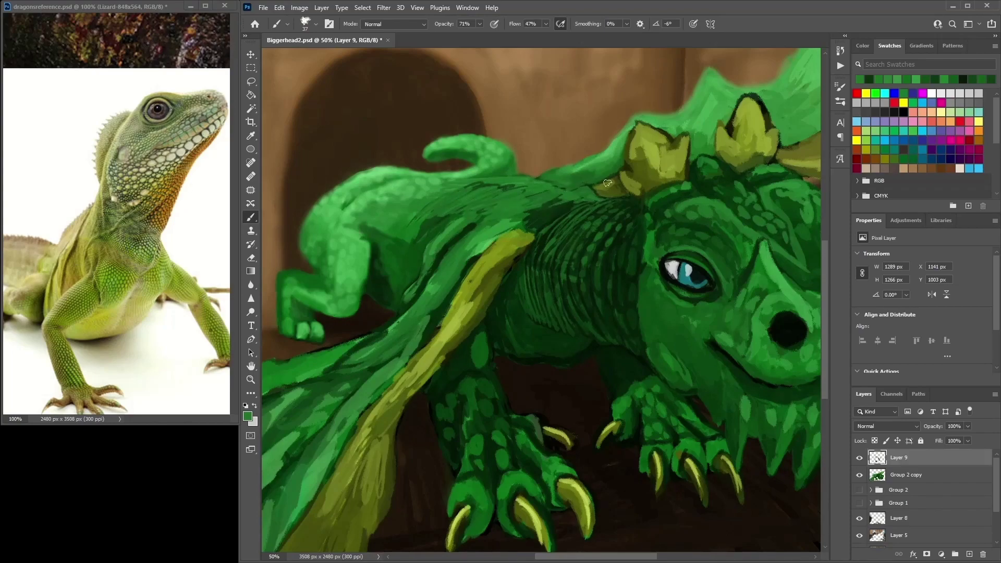
drag(593, 182, 597, 194)
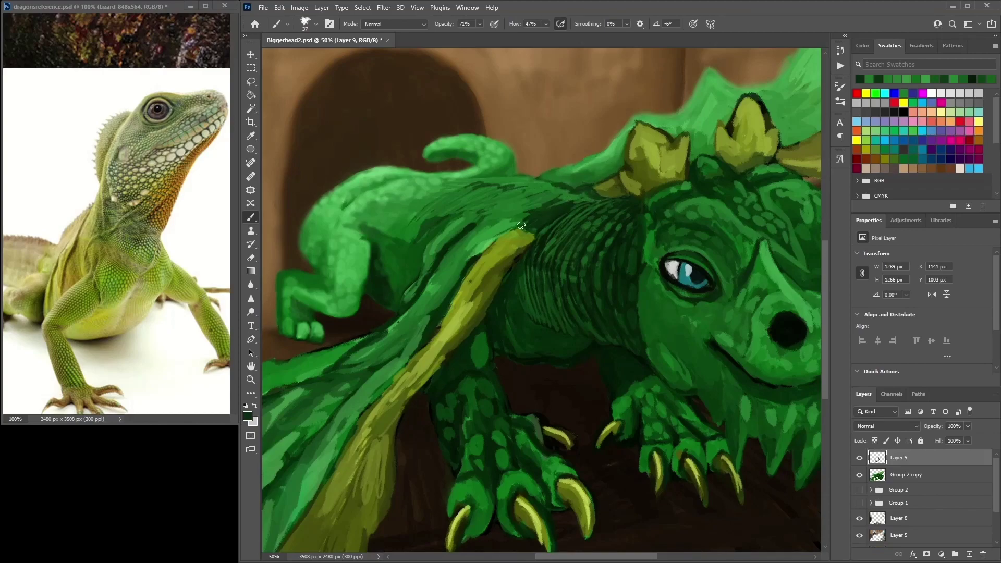
mouse_move(558, 211)
mouse_down()
mouse_move(542, 232)
mouse_move(545, 213)
mouse_up()
alt+click(576, 356)
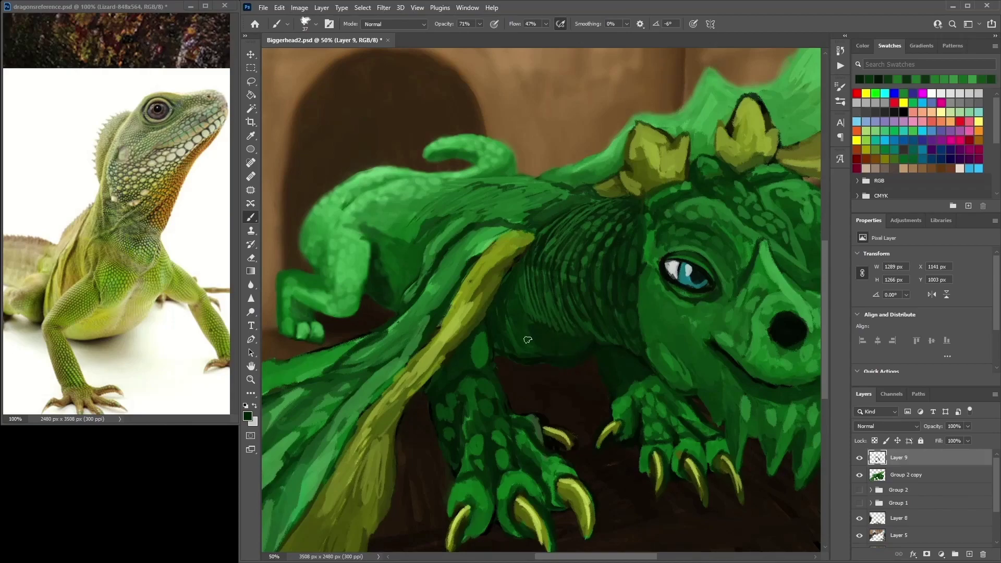
Erase stray paint along the belly's lower edge beside the front leg on the Group 2 copy layer
click(896, 475)
click(859, 475)
click(859, 475)
key(e)
right_click(499, 360)
click(505, 363)
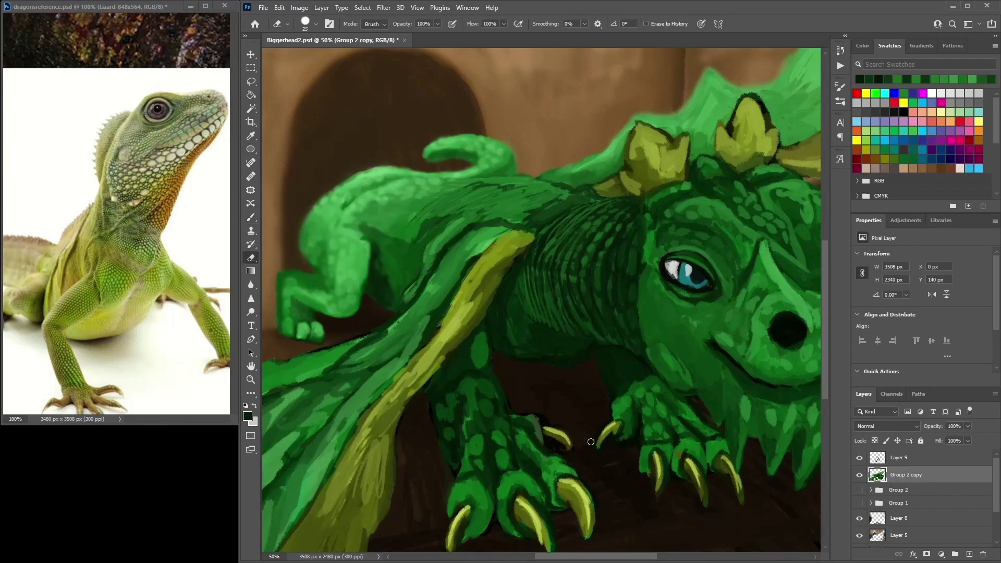
Cover the pale patch on the front foot's inner toe with a near-black green on Layer 9
key(alt+bracketright)
key(b)
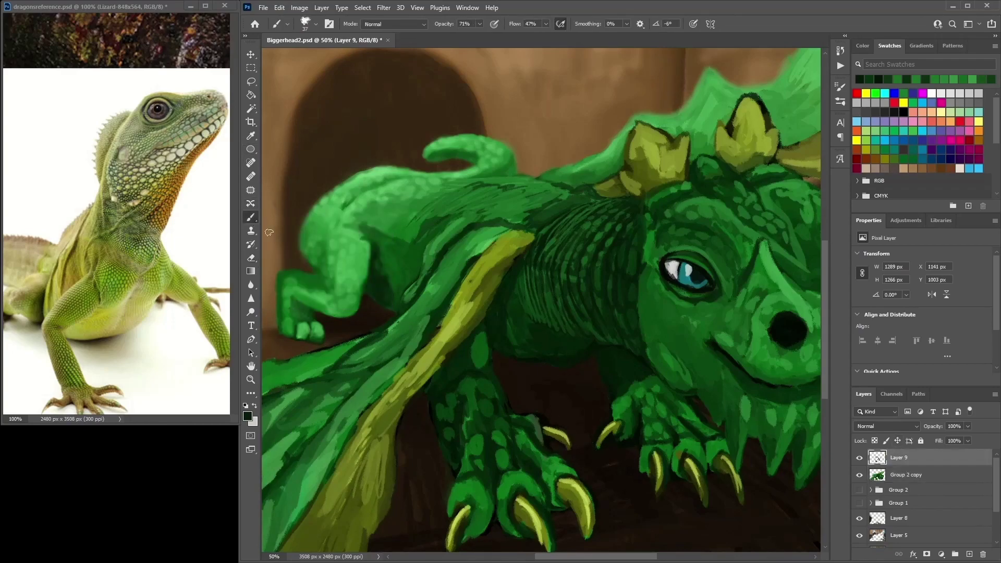
alt+click(542, 425)
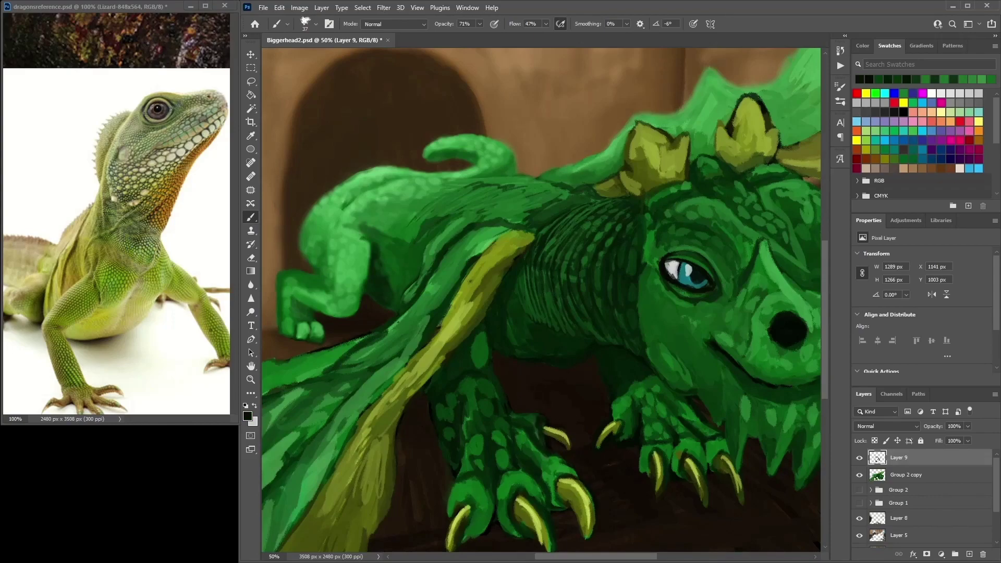
Shade the upper eyelid and the skin around the near eye with alternating dark and mid greens sampled nearby
alt+click(705, 241)
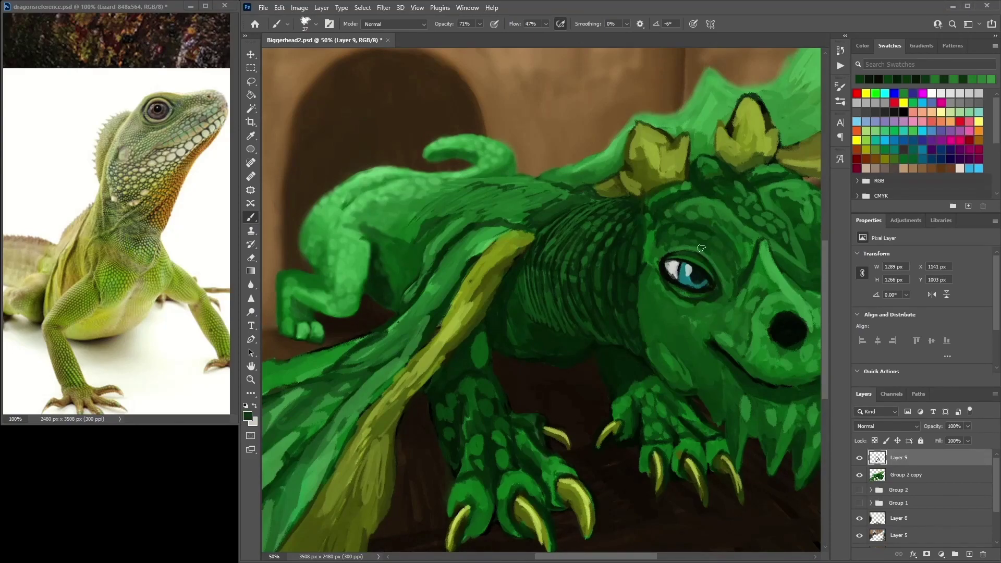
alt+click(702, 286)
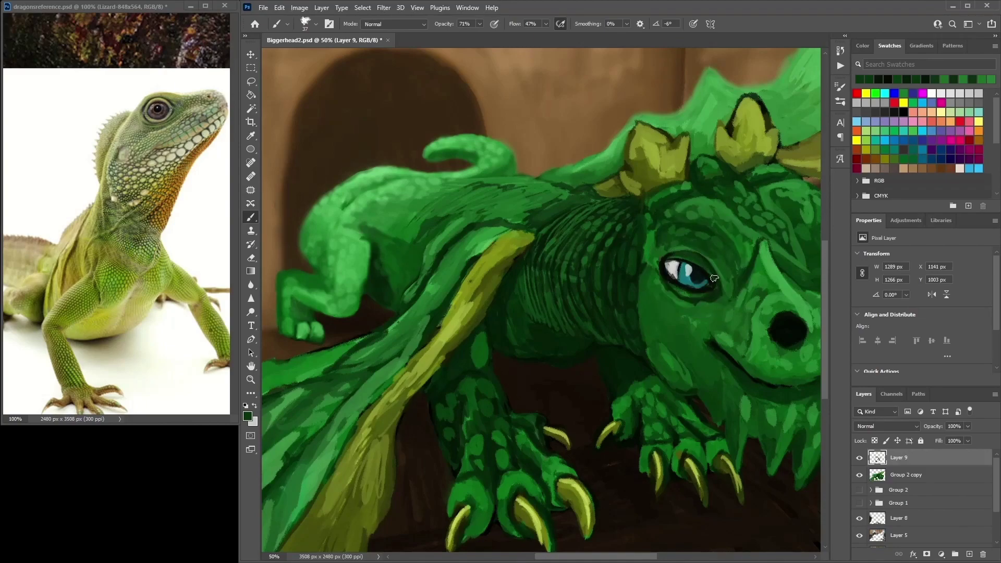
alt+click(730, 255)
alt+click(681, 255)
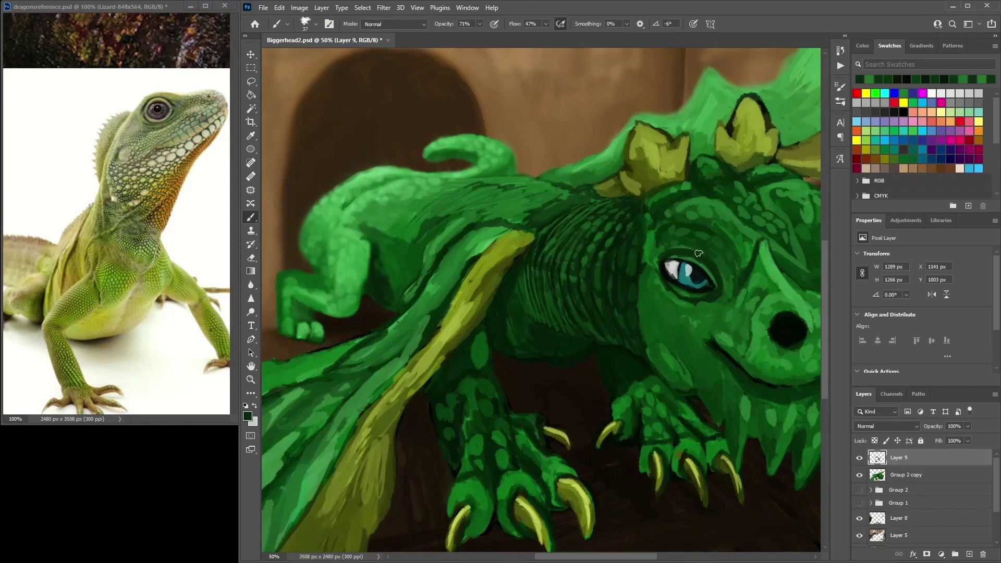
alt+click(693, 248)
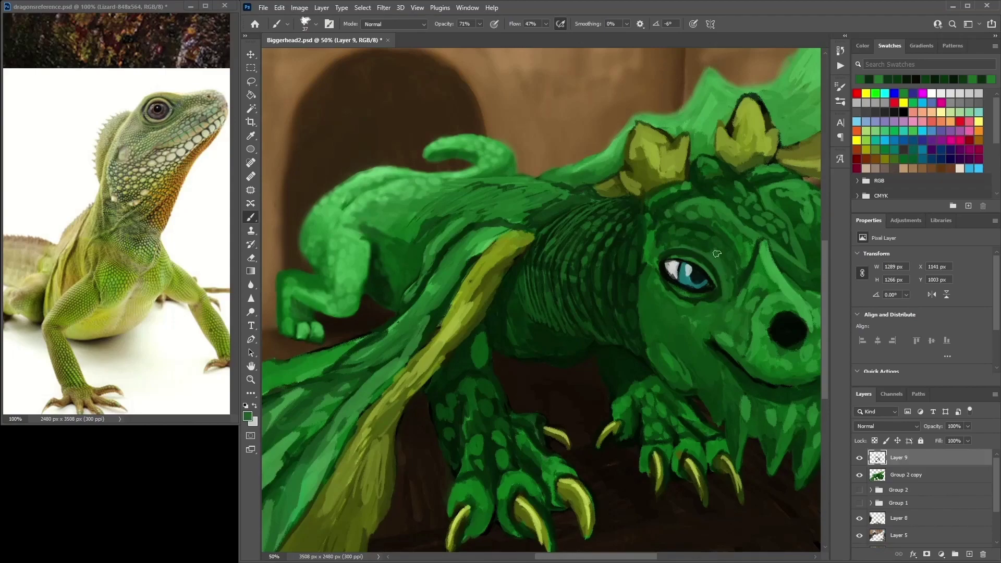
alt+click(694, 238)
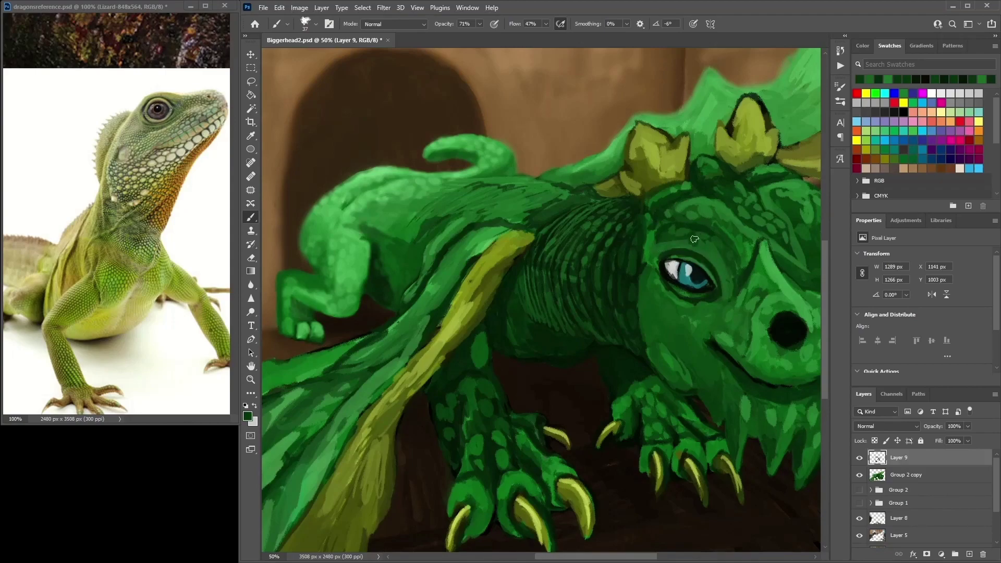
alt+click(714, 255)
Blend sampled greens on the face between the near eye and the near nose horn
scroll(717, 258, right, 5)
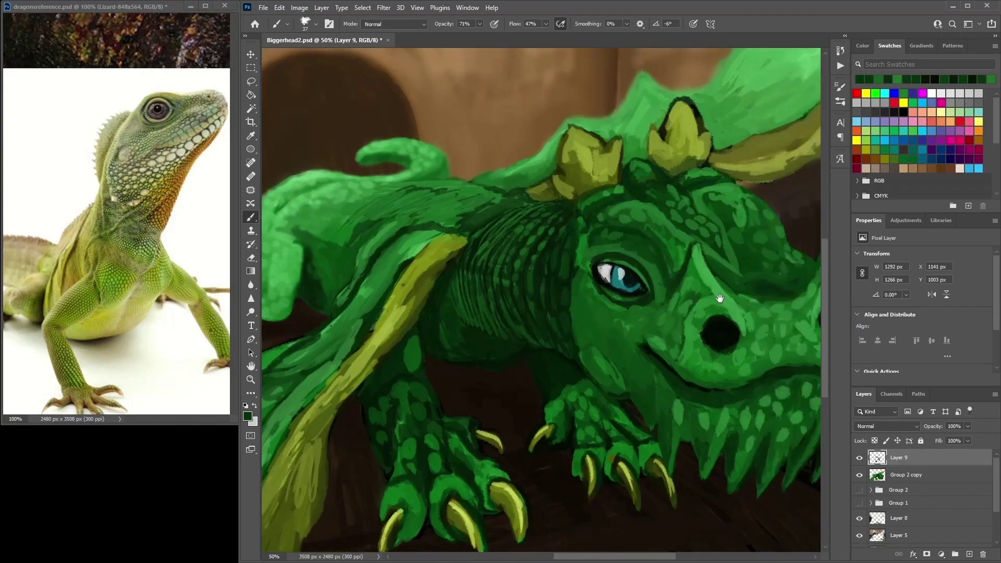
alt+click(516, 308)
click(516, 313)
alt+click(513, 300)
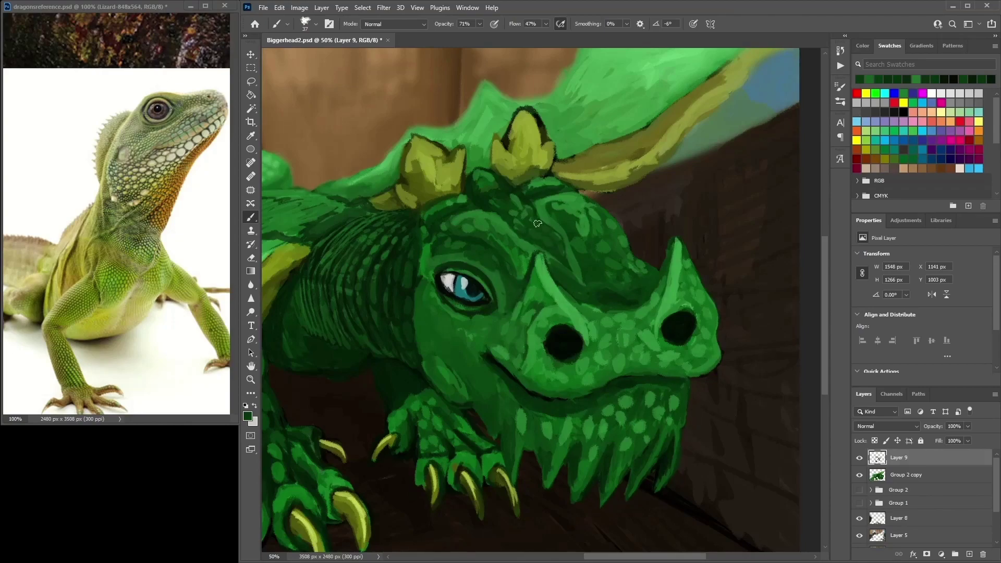
Repaint the ridge running down the middle of the forehead with dark green scales and shading
alt+click(517, 205)
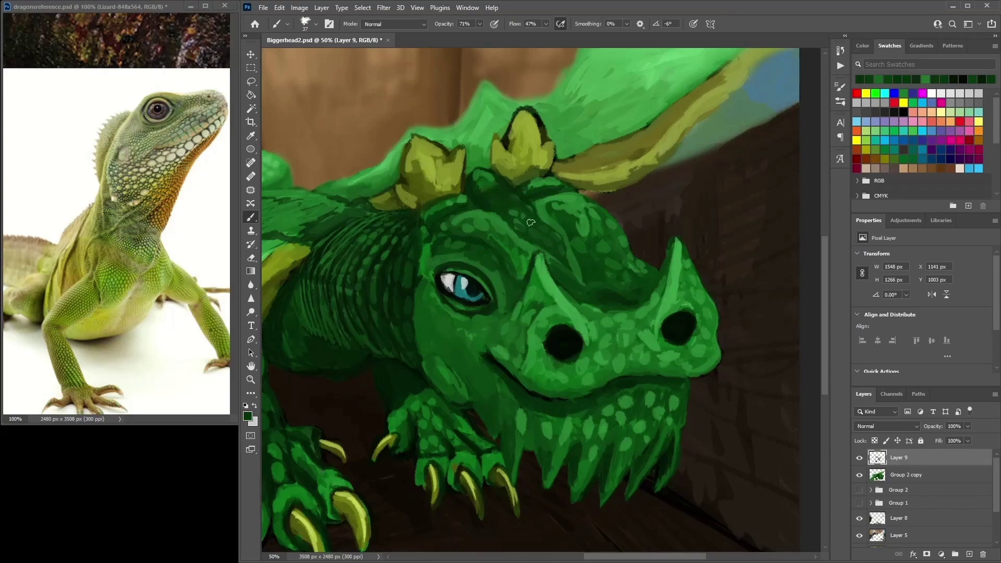
alt+click(488, 180)
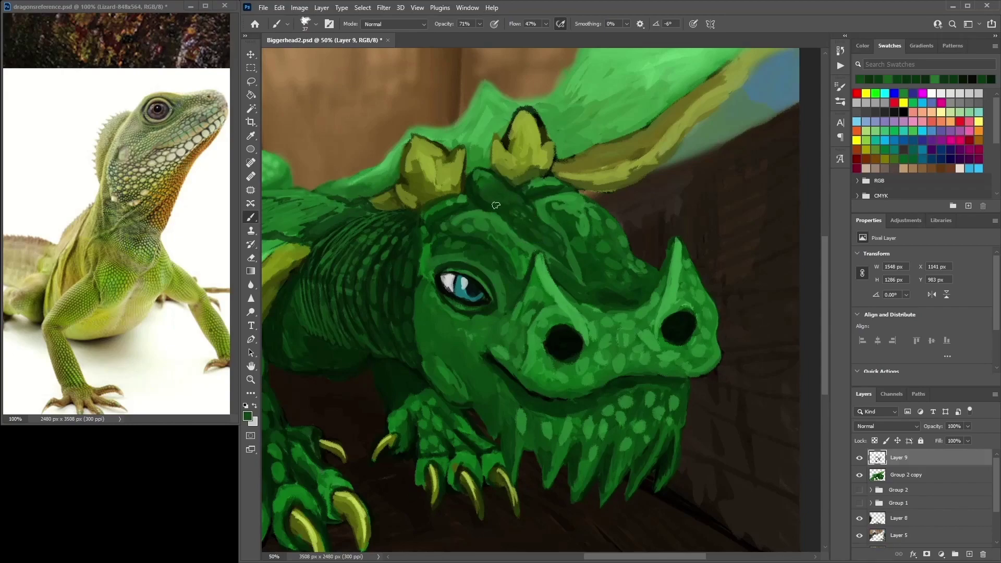
alt+click(503, 197)
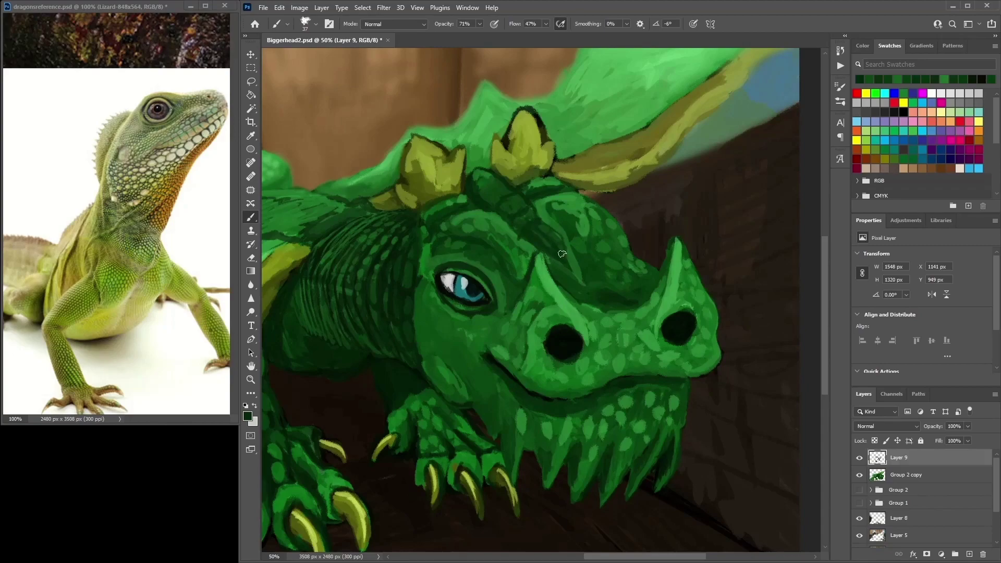
alt+click(518, 238)
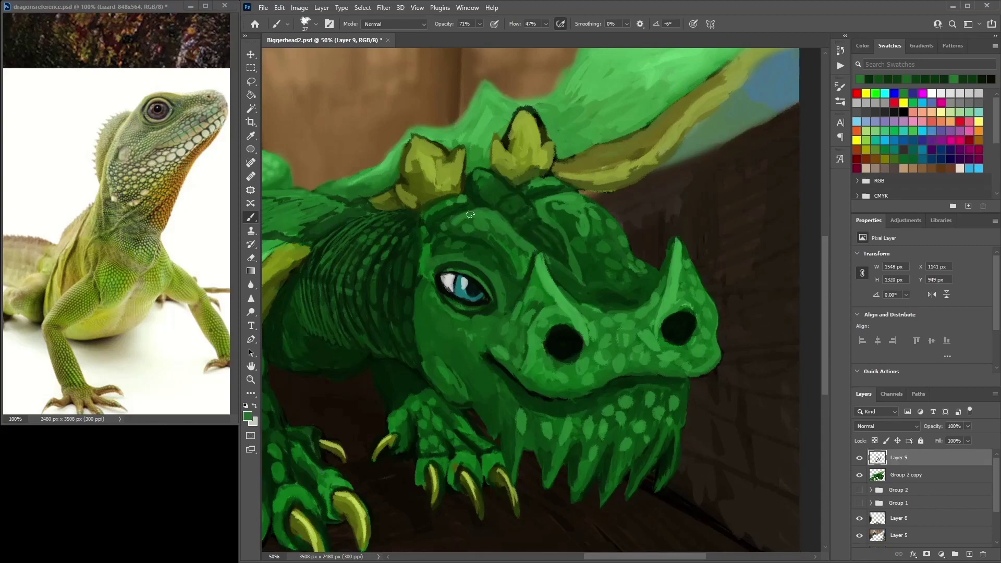
Darken the far brow's outer edge with green and redraw its contour in black down to the far nose horn
drag(593, 190, 600, 220)
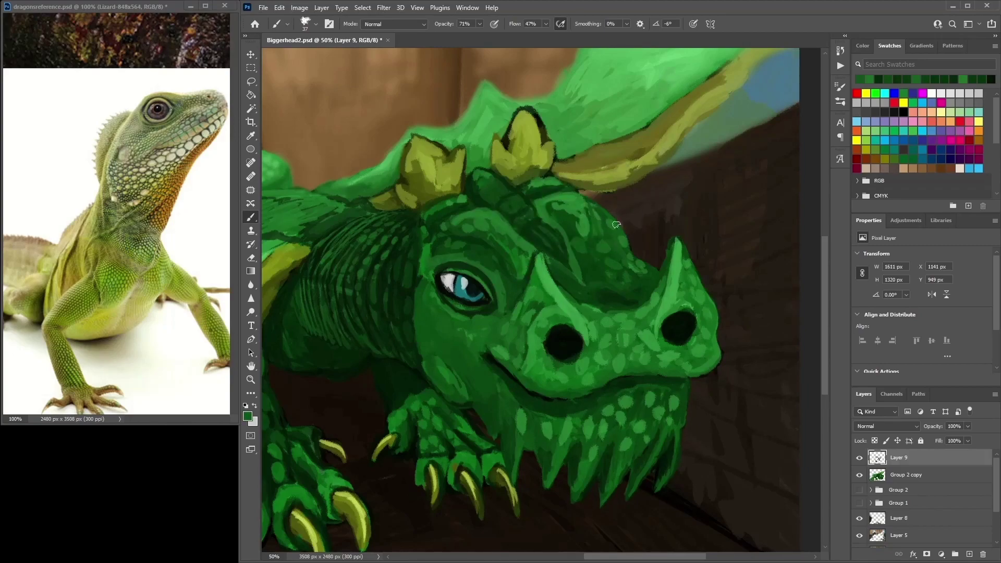
click(903, 112)
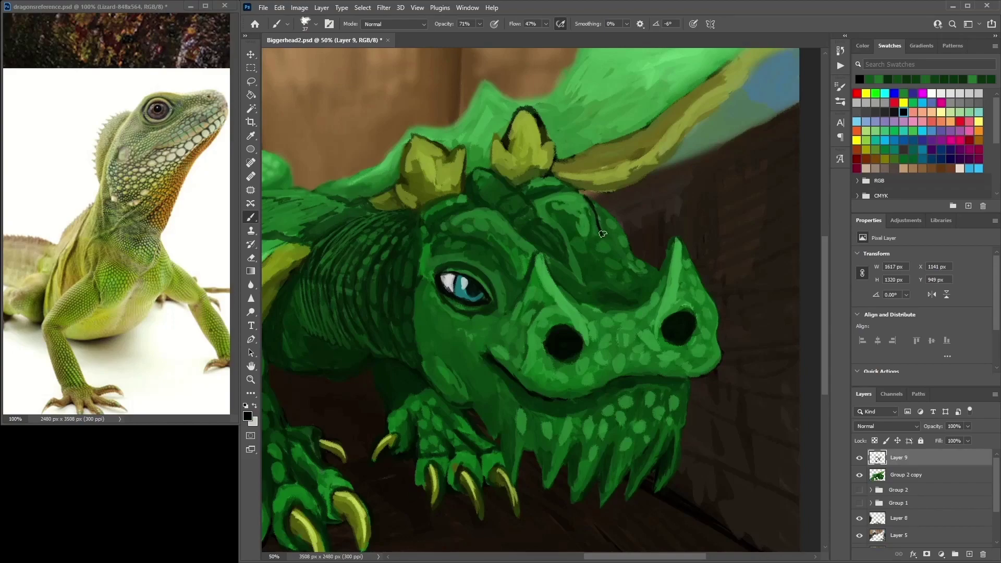
key(ctrl+z)
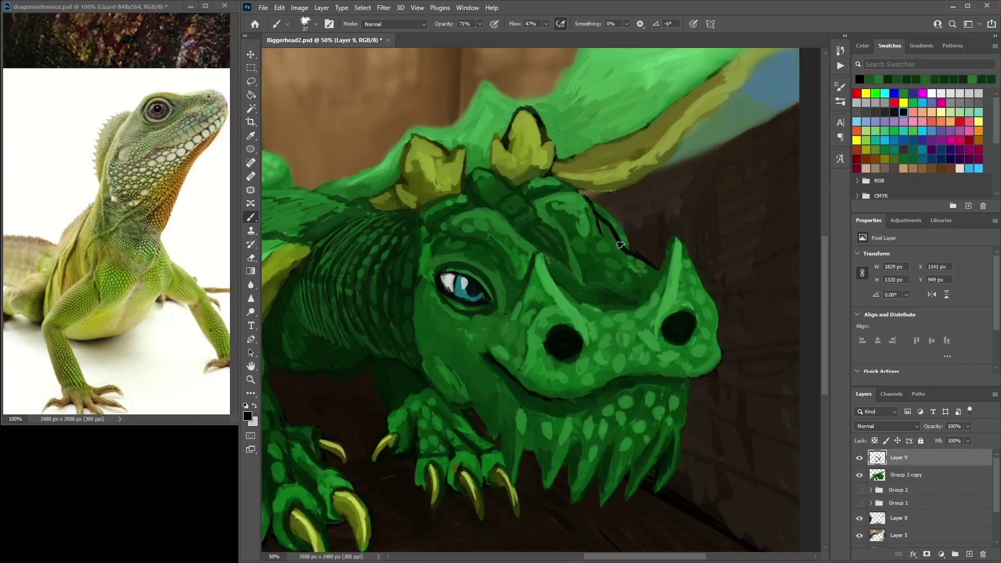
alt+click(597, 234)
alt+click(601, 221)
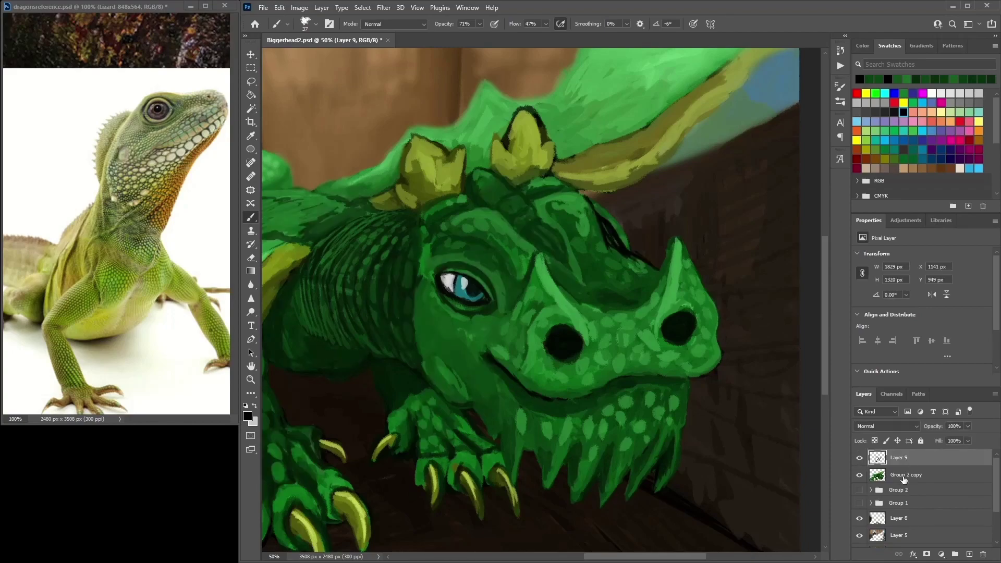
Duplicate the Group 2 copy layer, hide the original, and erase the far brow's outer edge on the duplicate
click(907, 475)
right_click(910, 476)
click(886, 98)
key(Return)
click(860, 491)
key(e)
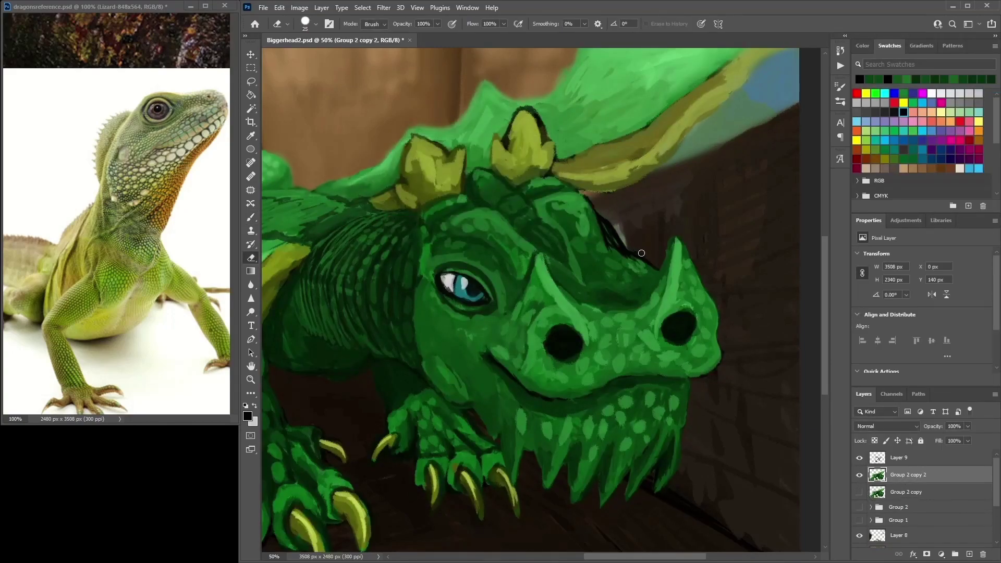
Paint sampled dark greens over the inner black lines of the far brow on Layer 9, leaving a thin black outline
click(900, 459)
key(b)
alt+click(599, 227)
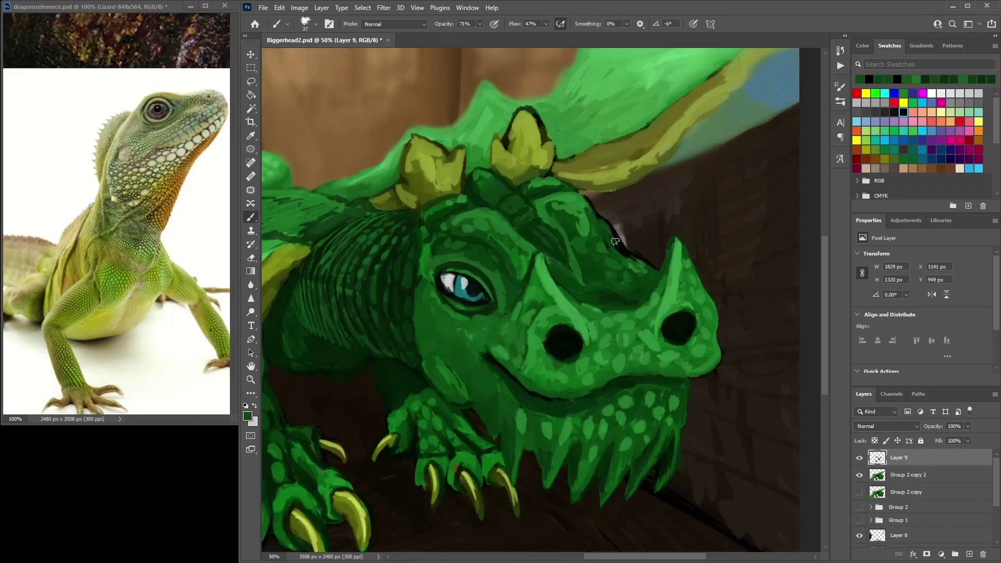
alt+click(593, 235)
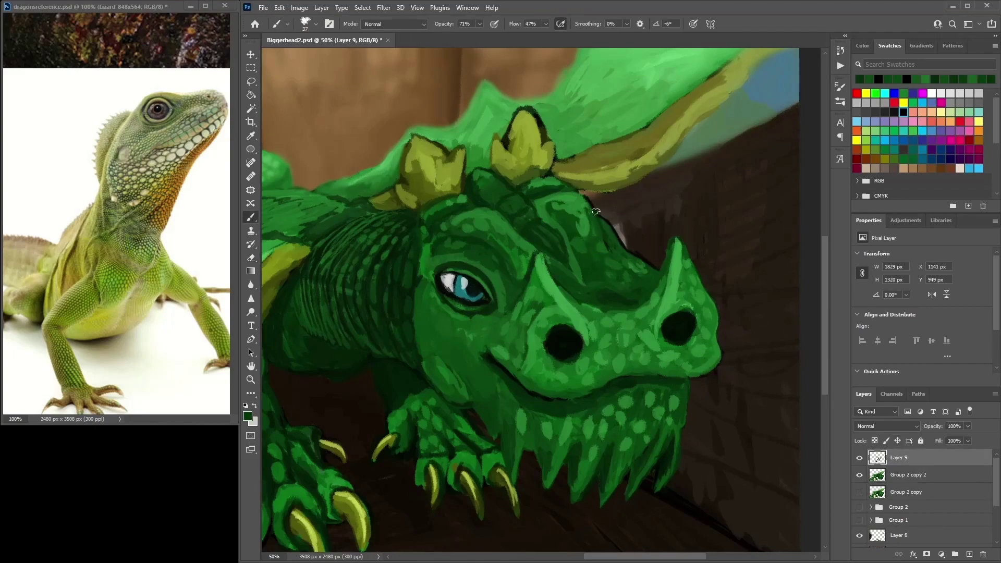
alt+click(608, 245)
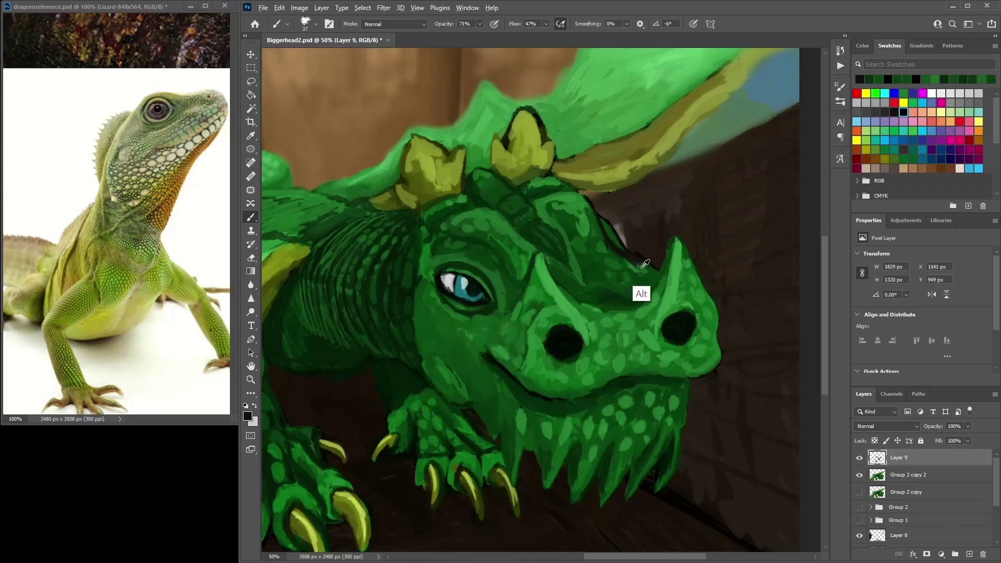
alt+click(609, 248)
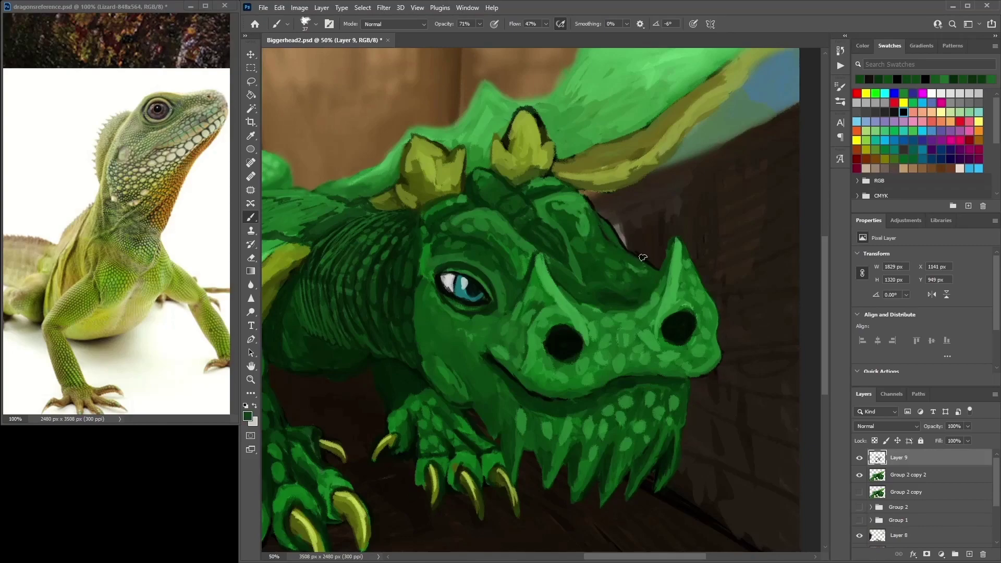
Blend dark greens from the far brow's edge down into the hollow behind the nose horns
alt+click(540, 259)
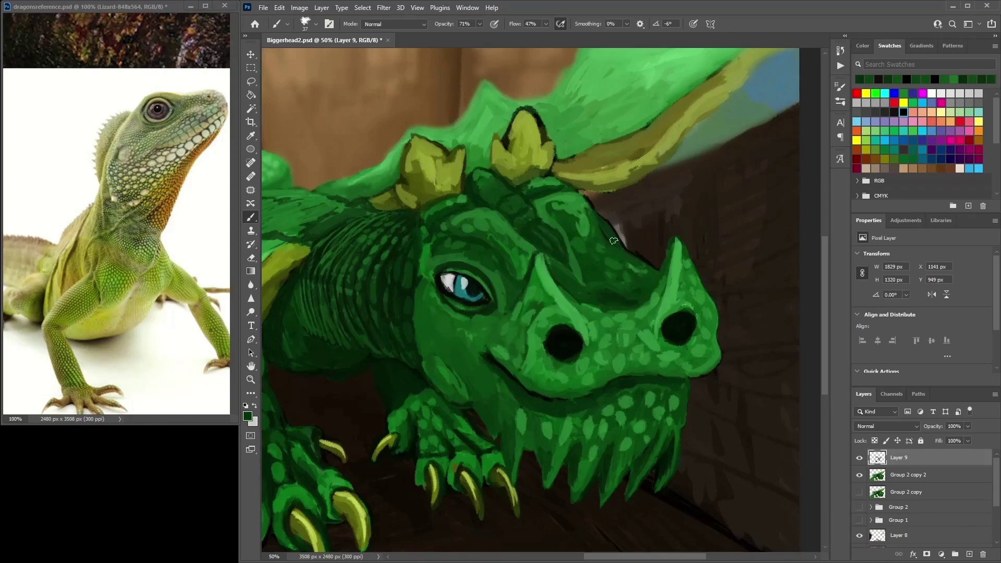
alt+click(600, 221)
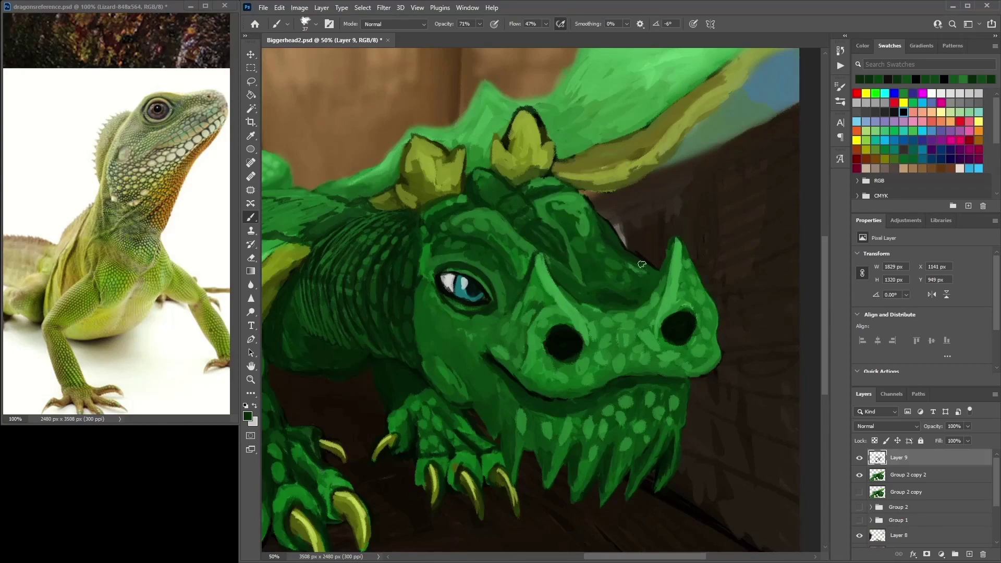
alt+click(608, 257)
alt+click(578, 265)
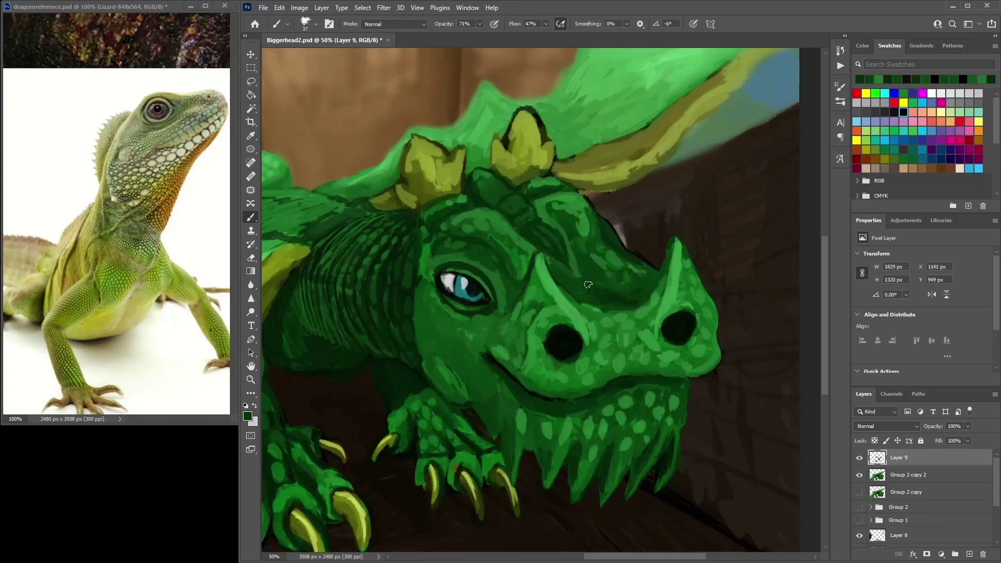
Enlarge the brush to 77 px and smooth over the scales on the snout below the nostrils with sampled mid greens
alt+click(644, 359)
drag(619, 346, 659, 367)
alt+click(634, 357)
drag(576, 380, 569, 369)
alt+click(570, 368)
alt+click(596, 351)
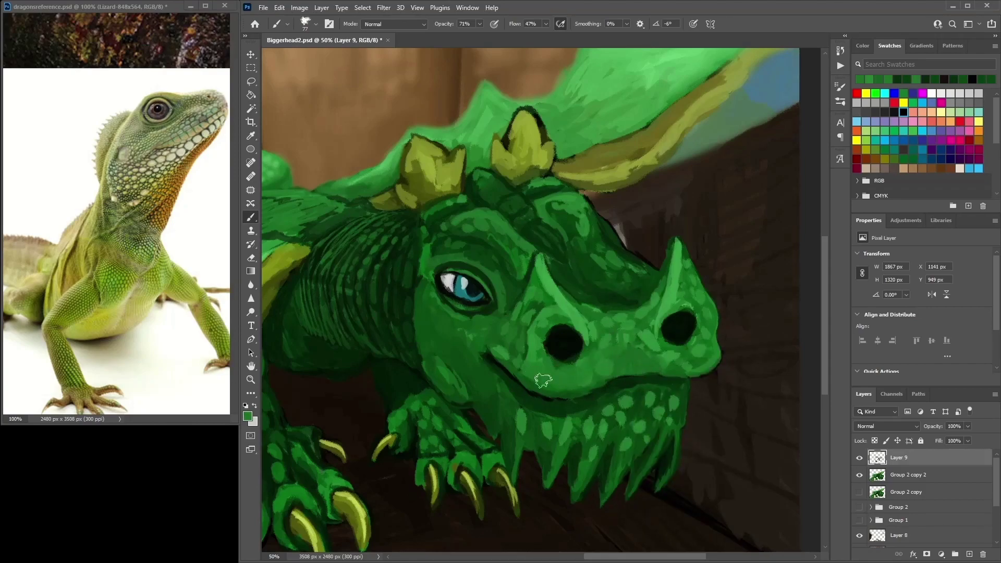
alt+click(523, 365)
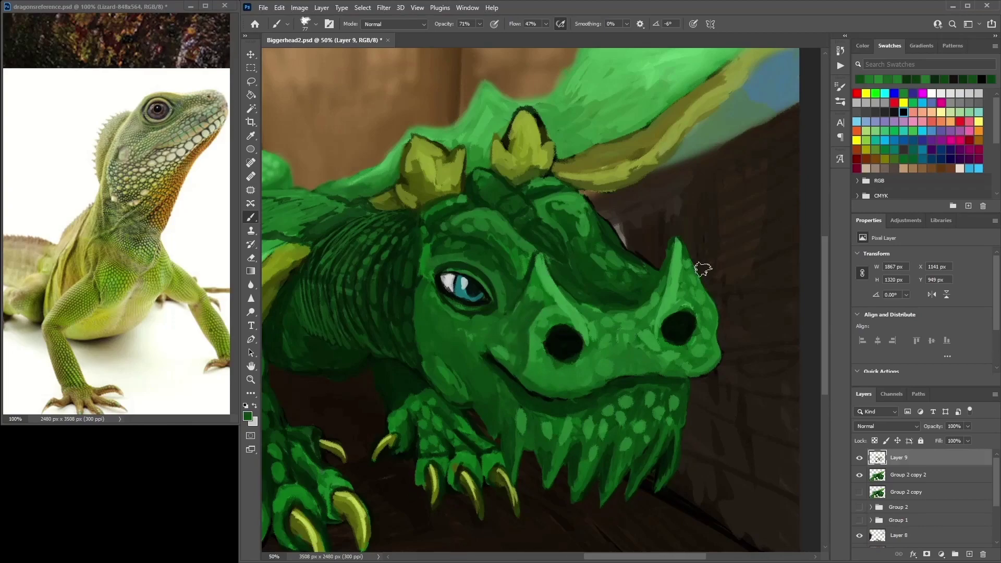
Paint smooth green shading around the far nostril and the base of the far nose horn
drag(696, 292, 700, 289)
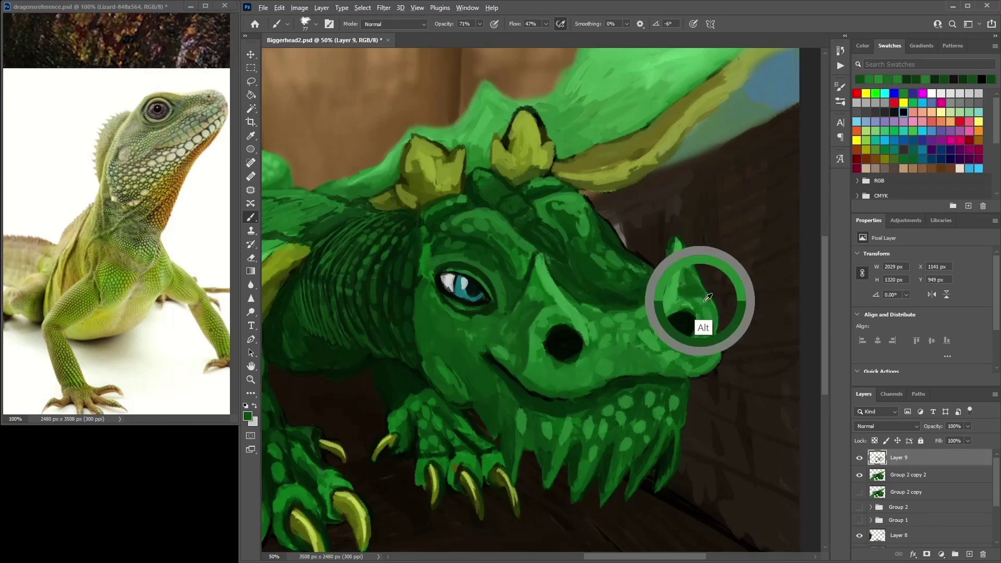
drag(700, 326, 709, 305)
alt+click(667, 326)
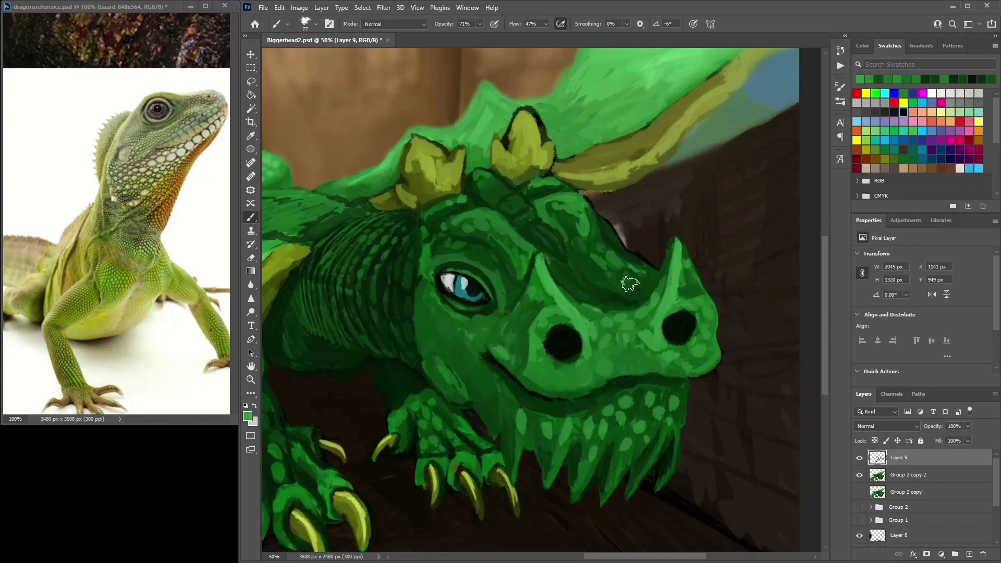
Smooth the snout beside the near nostril and soften the corner of the mouth with sampled greens
alt+click(584, 339)
alt+click(511, 345)
drag(511, 344, 493, 348)
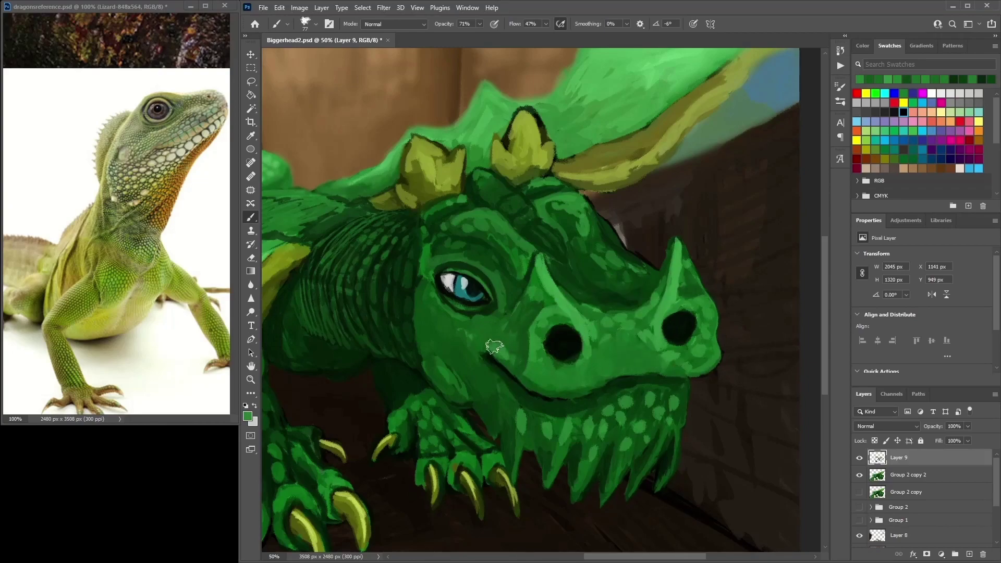
Paint light green scales over the lower lip and chin, and refine the dark mouth line with sampled greens
mouse_move(545, 417)
mouse_down()
mouse_move(617, 404)
mouse_move(582, 420)
mouse_move(638, 389)
mouse_move(679, 393)
mouse_move(618, 387)
mouse_up()
alt+click(669, 398)
mouse_move(536, 418)
mouse_down()
mouse_move(655, 382)
mouse_move(615, 388)
mouse_move(501, 372)
mouse_move(559, 406)
mouse_up()
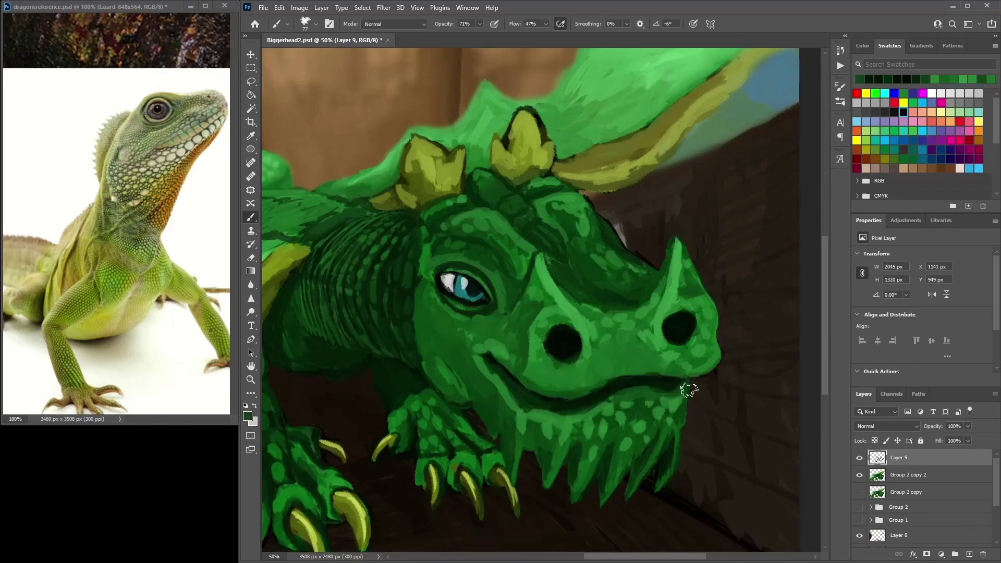
alt+click(475, 352)
mouse_move(572, 397)
mouse_down()
mouse_move(609, 406)
mouse_move(613, 430)
mouse_move(634, 437)
mouse_move(648, 400)
mouse_move(637, 446)
mouse_move(663, 405)
mouse_move(637, 395)
mouse_move(681, 387)
mouse_up()
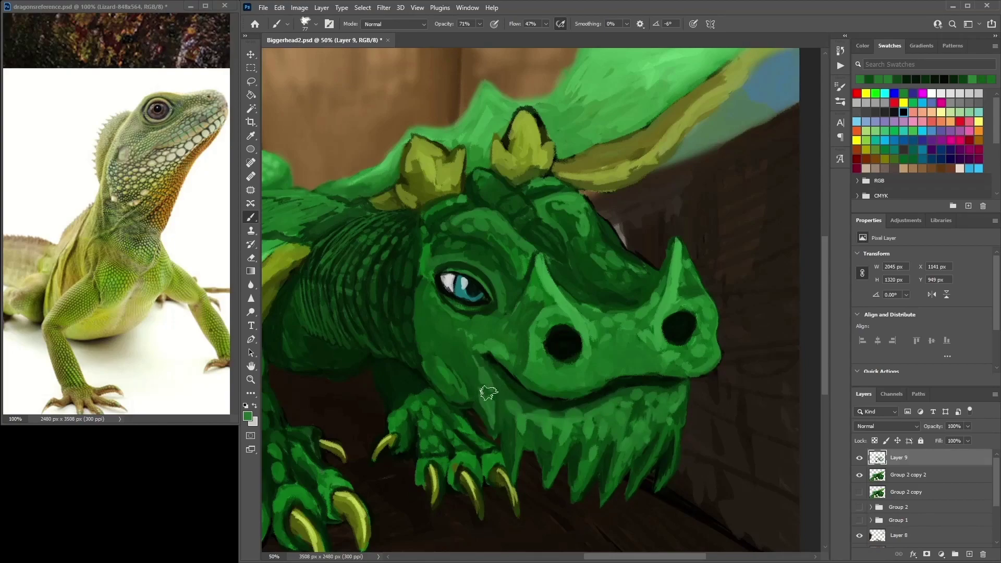
Dab light and dark green scales on the cheek below the eye and behind the corner of the mouth
mouse_move(459, 344)
mouse_down()
mouse_move(419, 326)
mouse_move(432, 313)
mouse_up()
alt+click(469, 340)
drag(469, 340, 464, 368)
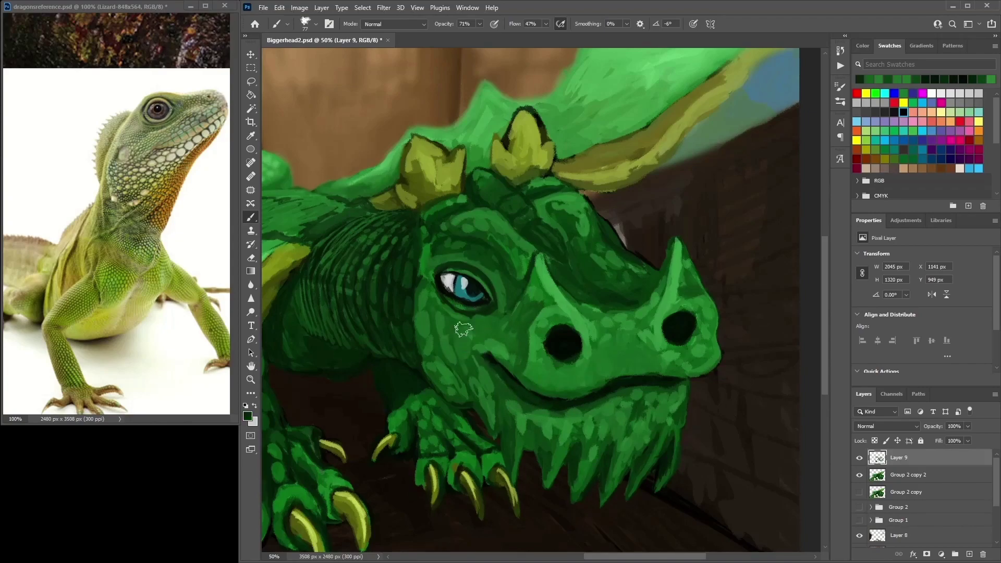
alt+click(485, 375)
drag(482, 381, 487, 391)
alt+click(457, 339)
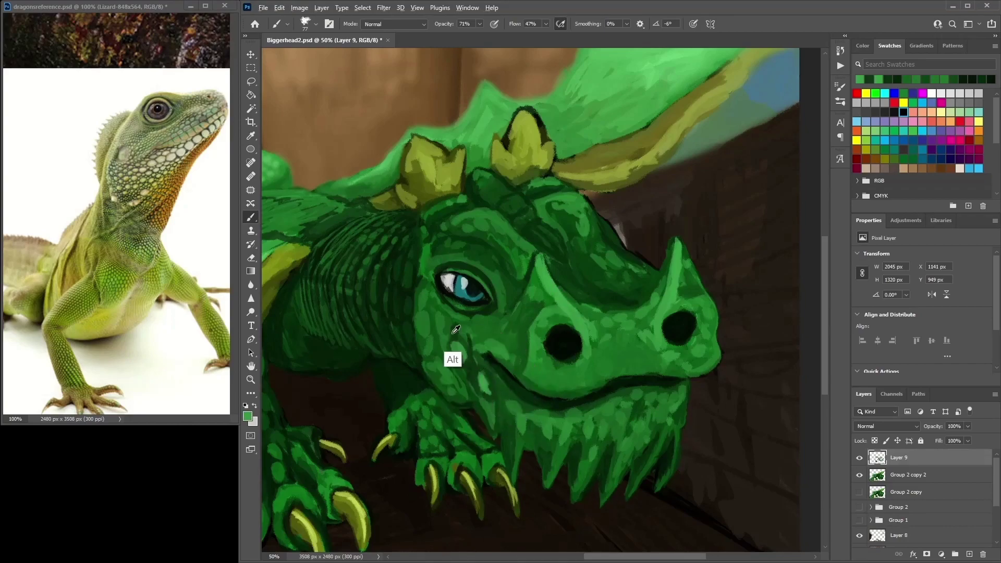
mouse_move(459, 344)
mouse_down()
mouse_move(496, 336)
mouse_move(476, 335)
mouse_move(503, 358)
mouse_move(519, 318)
mouse_move(443, 324)
mouse_up()
alt+click(460, 330)
alt+click(447, 324)
Paint dark round scales along the snout above the mouth and refine the greens around the far nostril
alt+click(507, 333)
mouse_move(527, 365)
mouse_down()
mouse_move(600, 370)
mouse_move(616, 357)
mouse_move(617, 369)
mouse_move(639, 365)
mouse_move(629, 337)
mouse_move(669, 356)
mouse_move(709, 346)
mouse_move(687, 263)
mouse_up()
alt+click(557, 339)
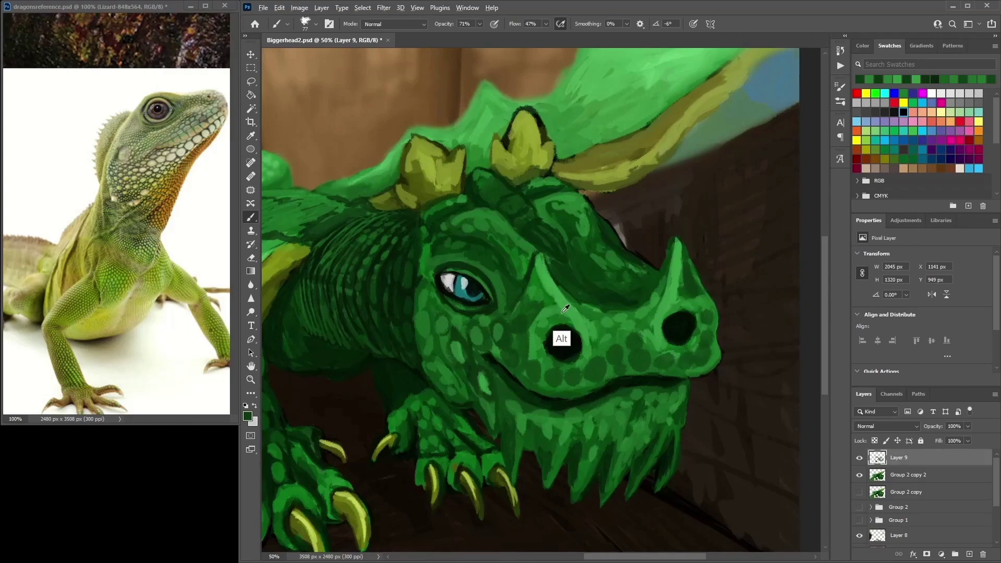
alt+click(678, 243)
alt+click(649, 328)
alt+click(649, 319)
alt+click(658, 310)
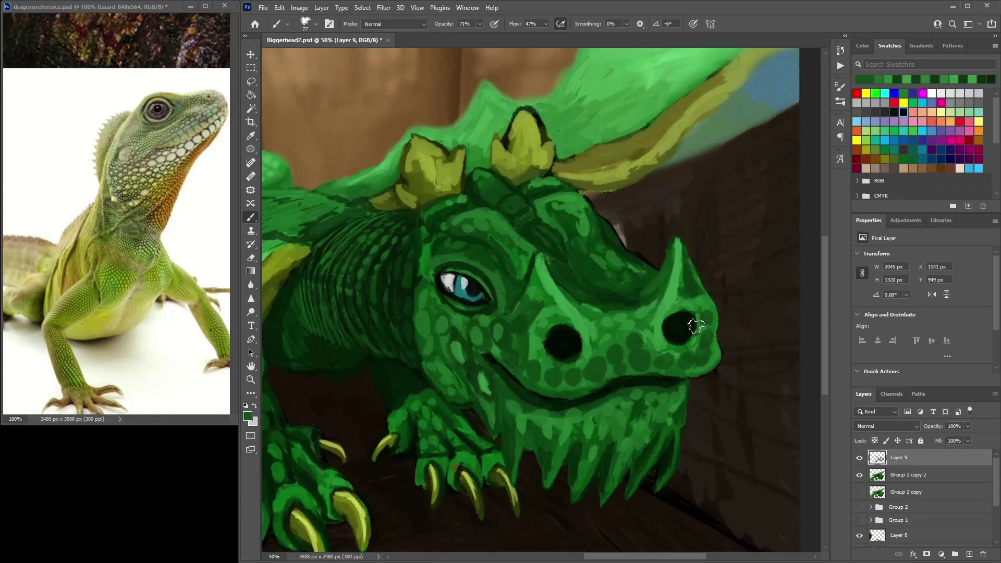
Trim the outer edge of the far nose horn with the Eraser on Layer 9 and Group 2 copy 2
click(908, 475)
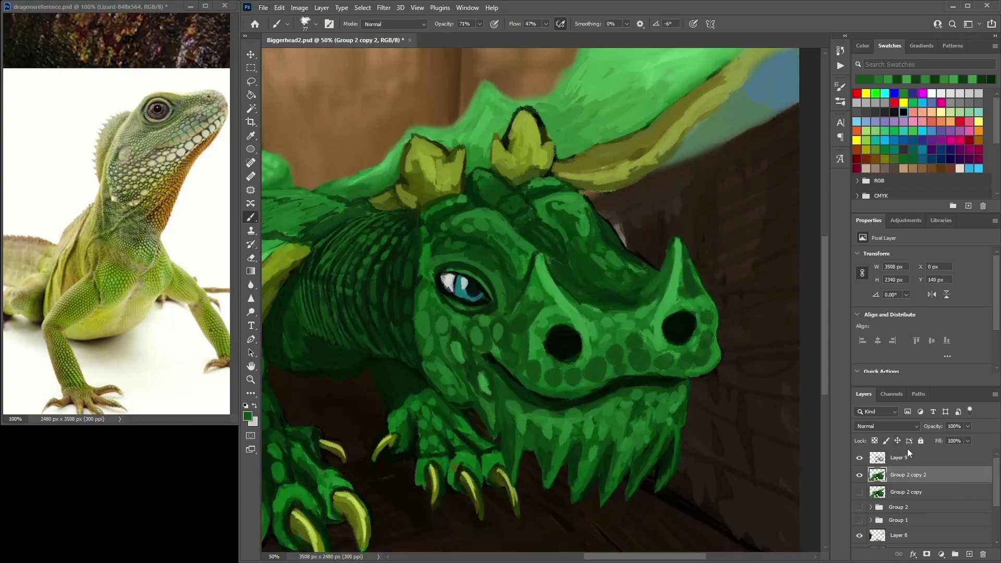
key(e)
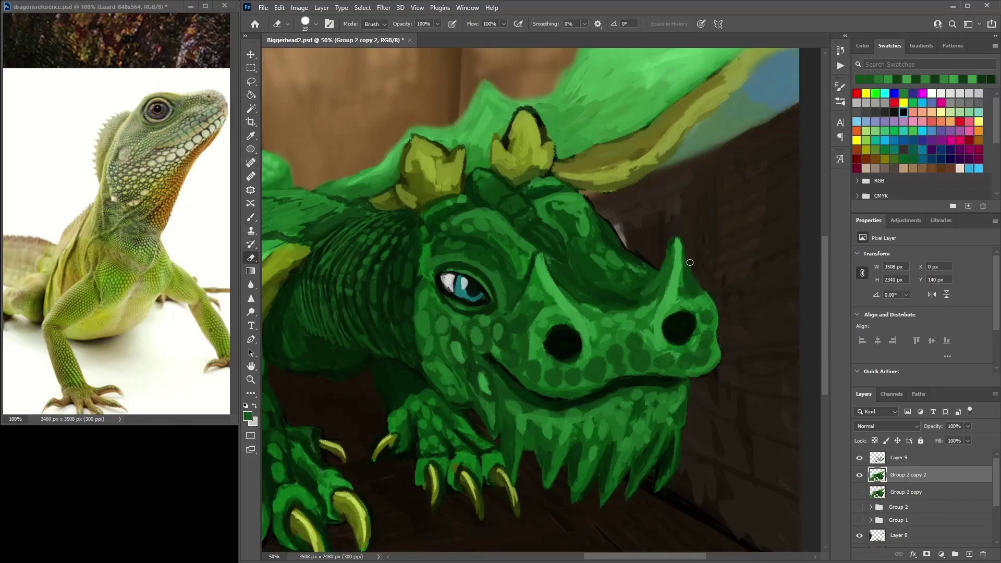
click(896, 458)
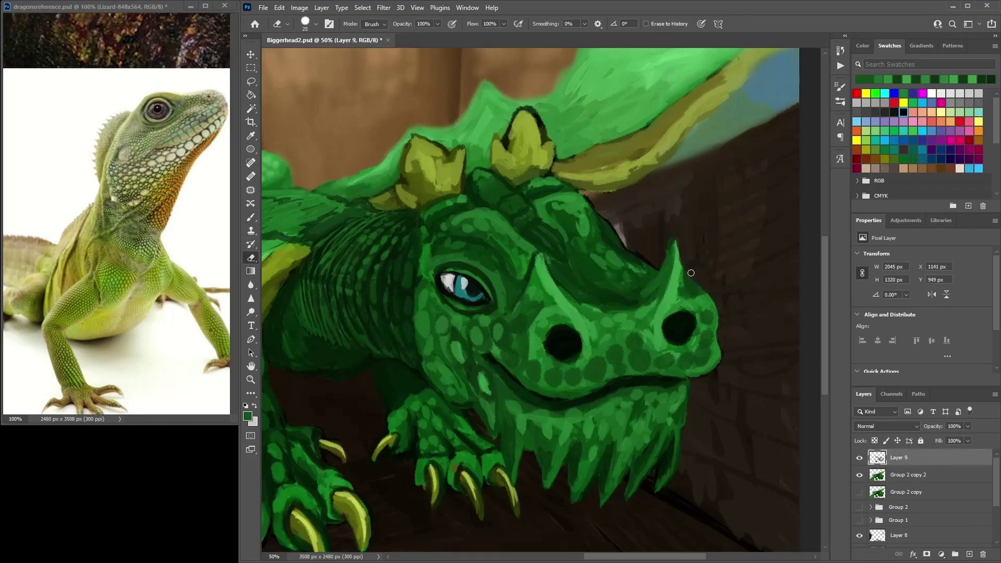
click(908, 480)
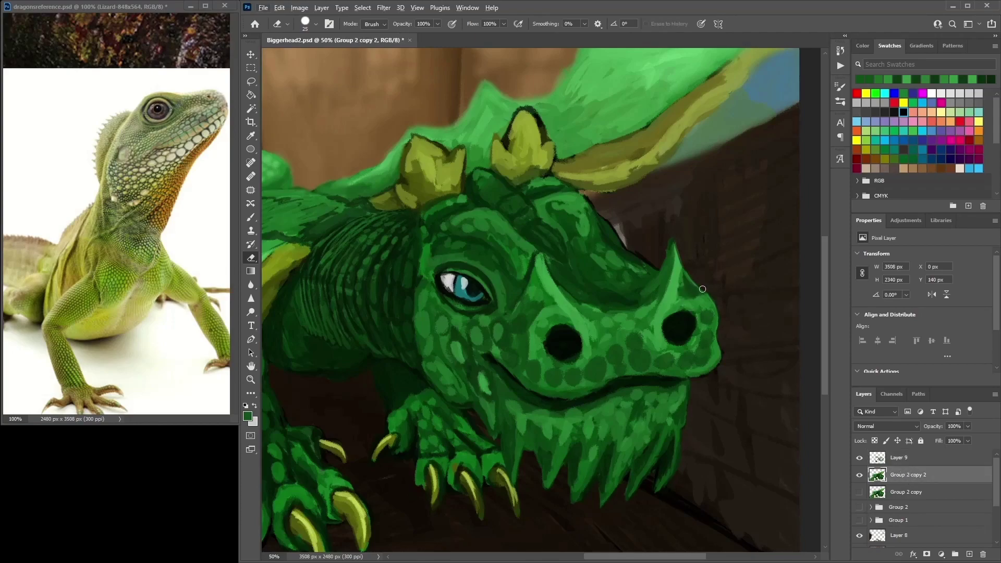
Reduce the brush to 26 px and repaint the far nose horn on Layer 9 with sampled greens
key(b)
alt+click(676, 299)
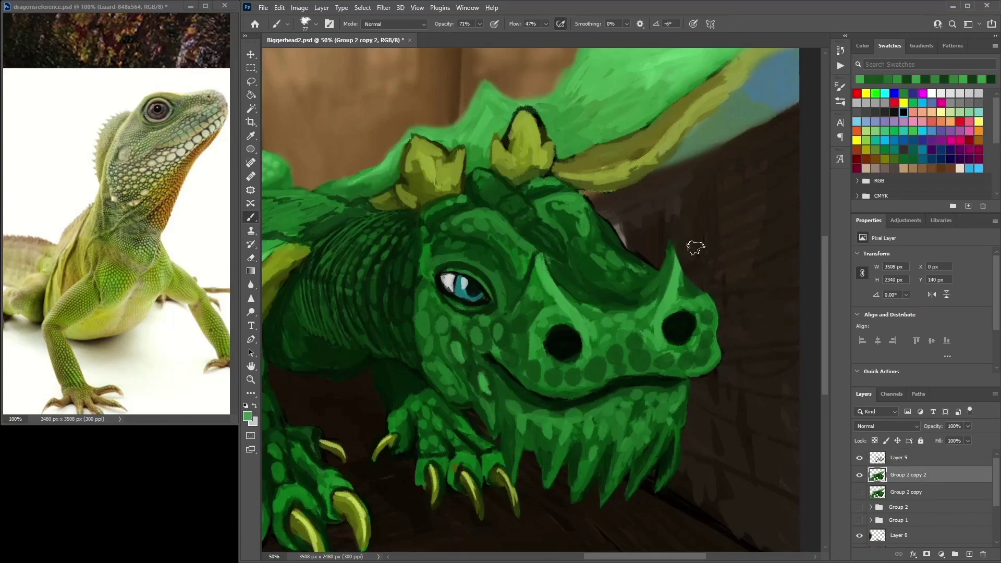
key(alt+bracketright)
right_click(671, 270)
key(Return)
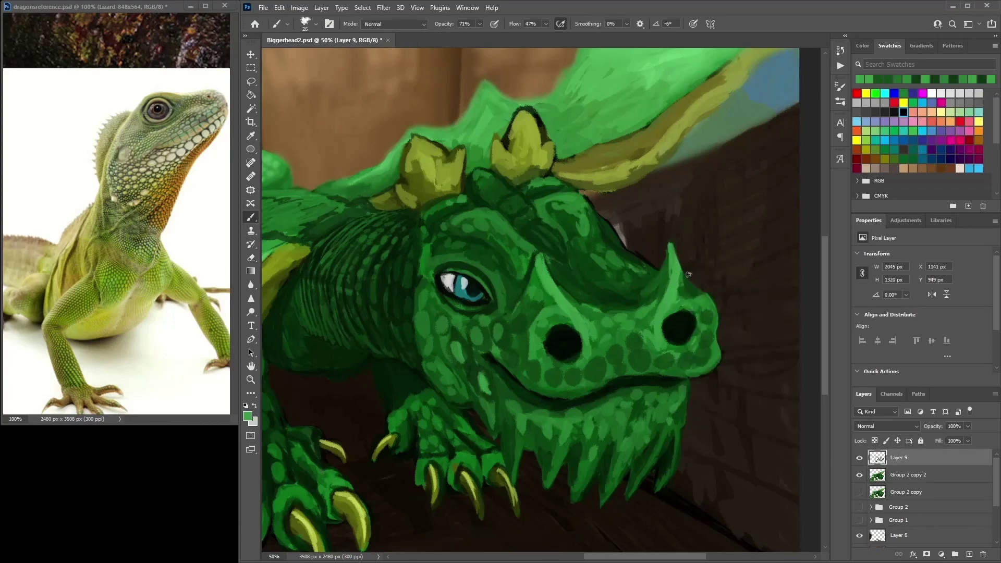
alt+click(673, 302)
drag(680, 279, 674, 252)
alt+click(683, 313)
alt+click(678, 300)
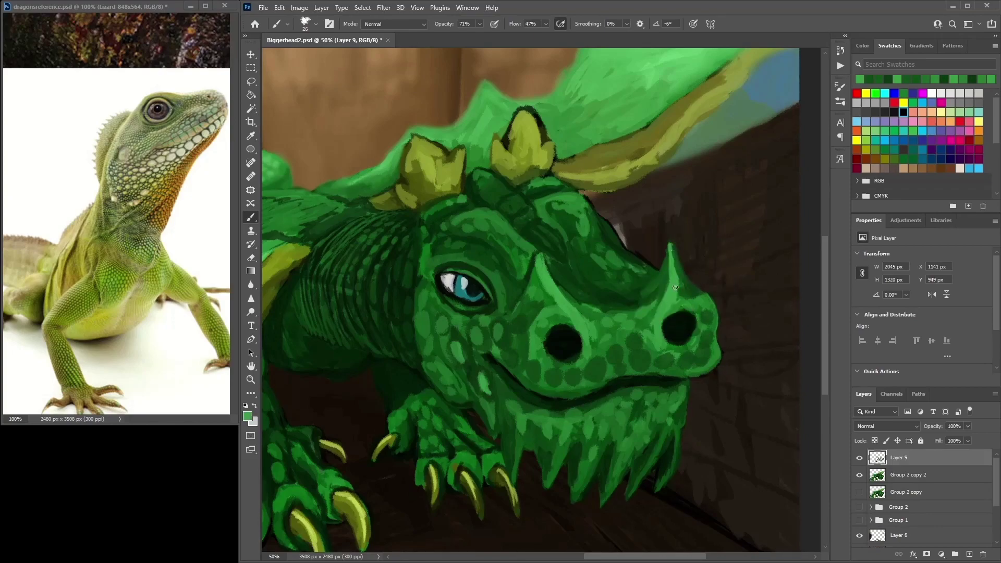
drag(682, 293, 676, 274)
Outline the snout's far edge beside the nostril in black and blend it with sampled dark greens
click(904, 112)
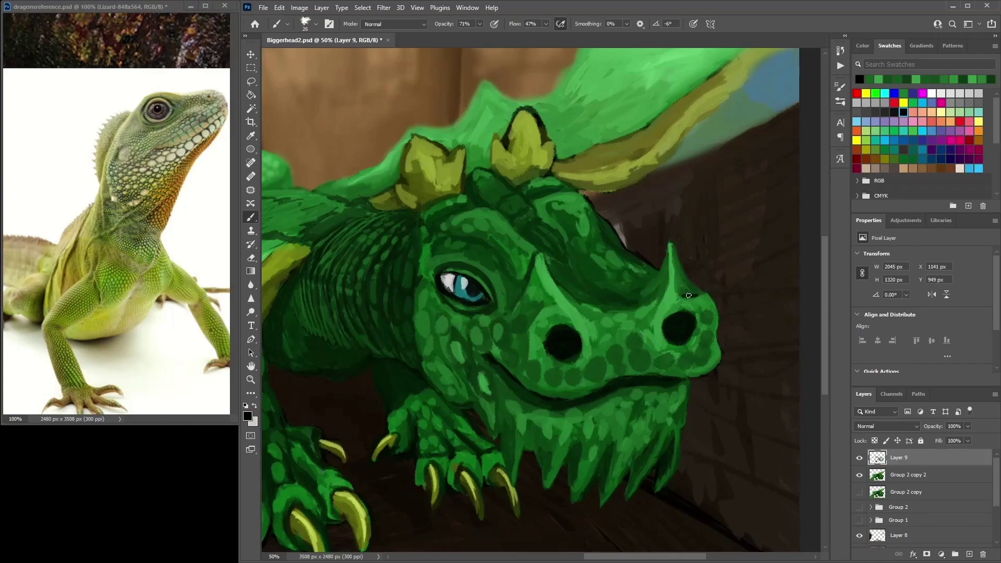
alt+click(692, 314)
mouse_move(687, 292)
mouse_down()
mouse_move(677, 263)
mouse_move(688, 290)
mouse_up()
alt+click(687, 264)
alt+click(702, 329)
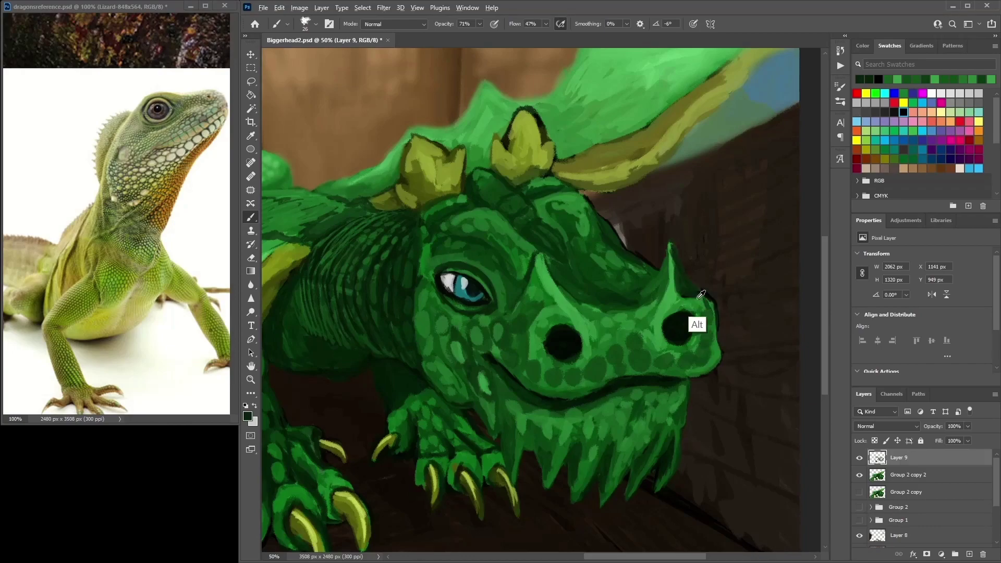
Refine the tip and edges of the far nose horn with sampled light and dark greens
alt+click(676, 297)
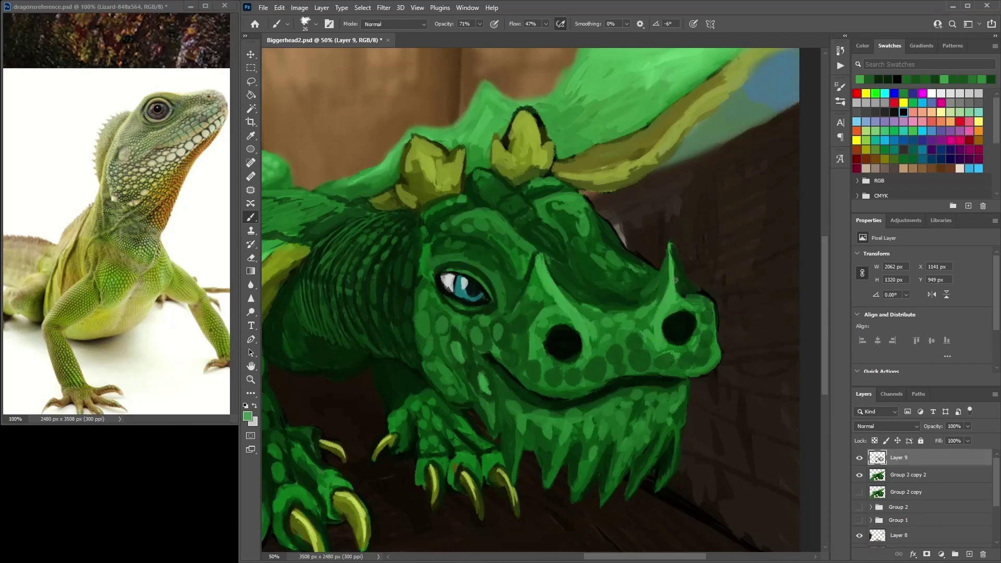
alt+click(668, 249)
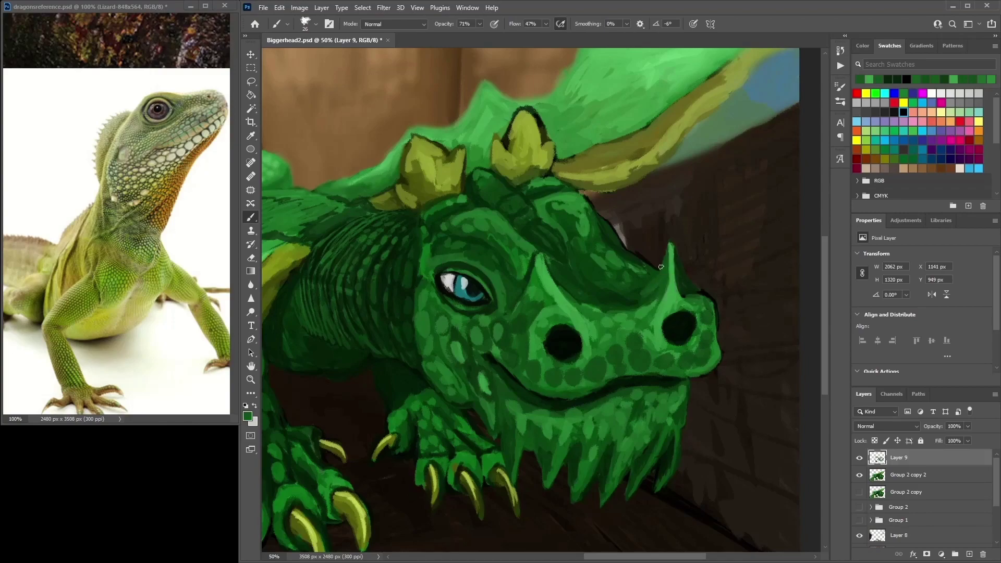
alt+click(670, 244)
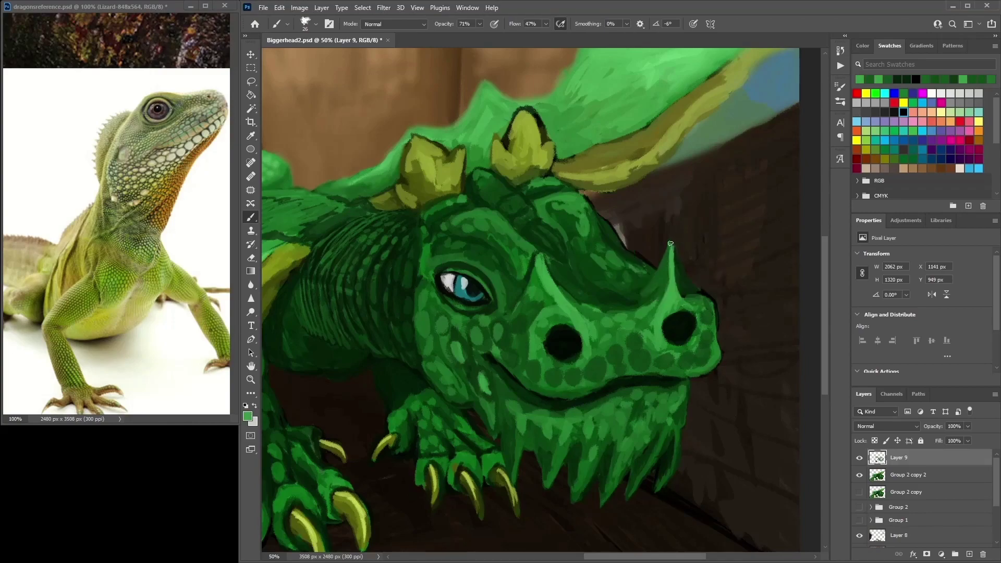
alt+click(687, 288)
Paint fine dark green strokes into the hollow between the far brow and the nose horns
alt+click(595, 286)
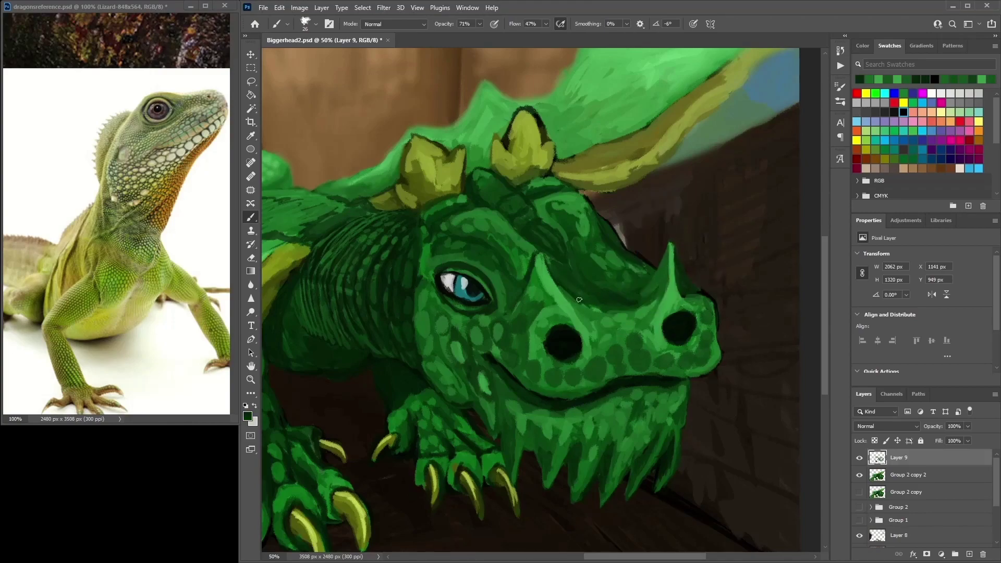
alt+click(633, 308)
drag(630, 288, 595, 279)
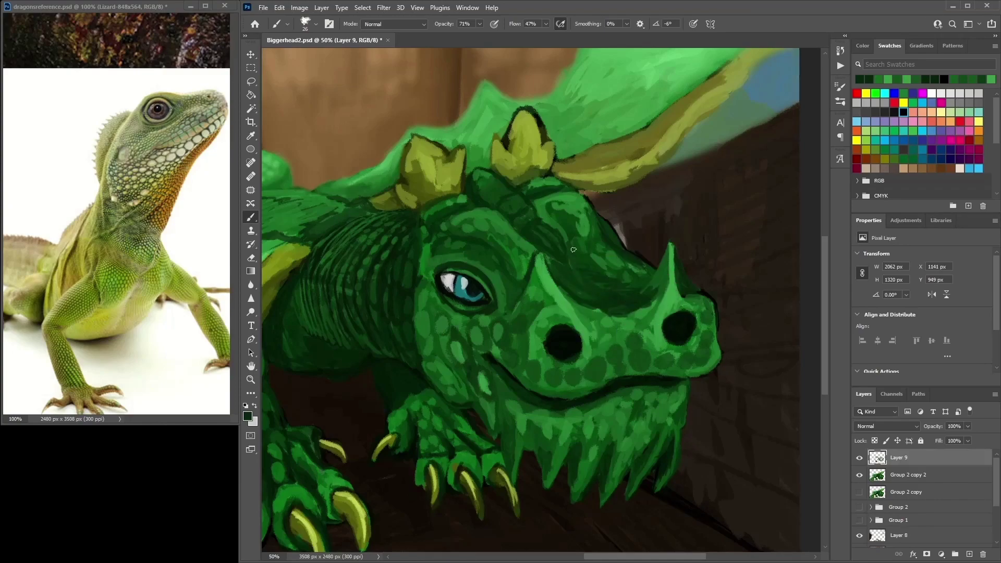
alt+click(654, 292)
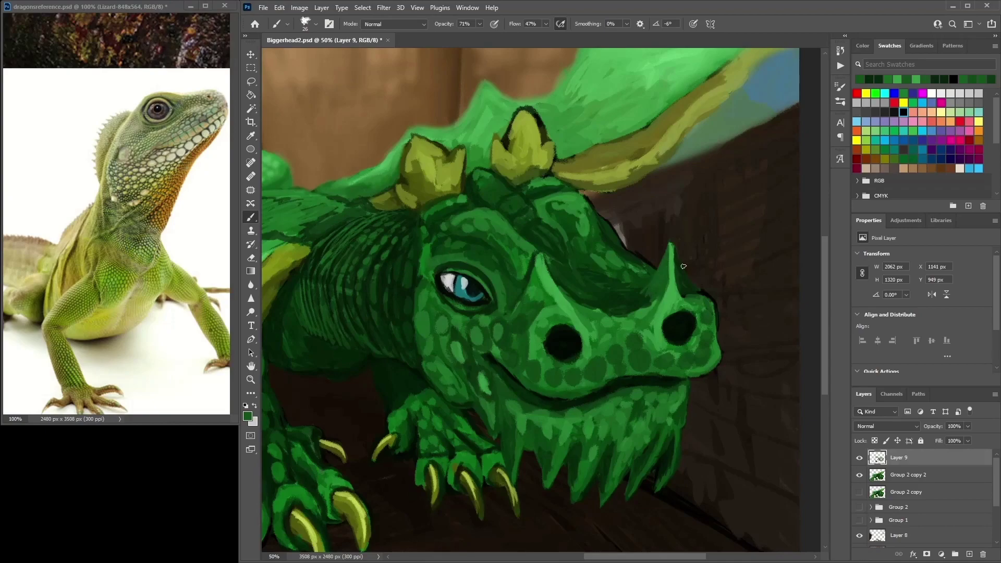
Shade the inner side and base of the far nose horn with sampled dark and light greens
alt+click(559, 287)
alt+click(655, 290)
alt+click(655, 291)
alt+click(652, 288)
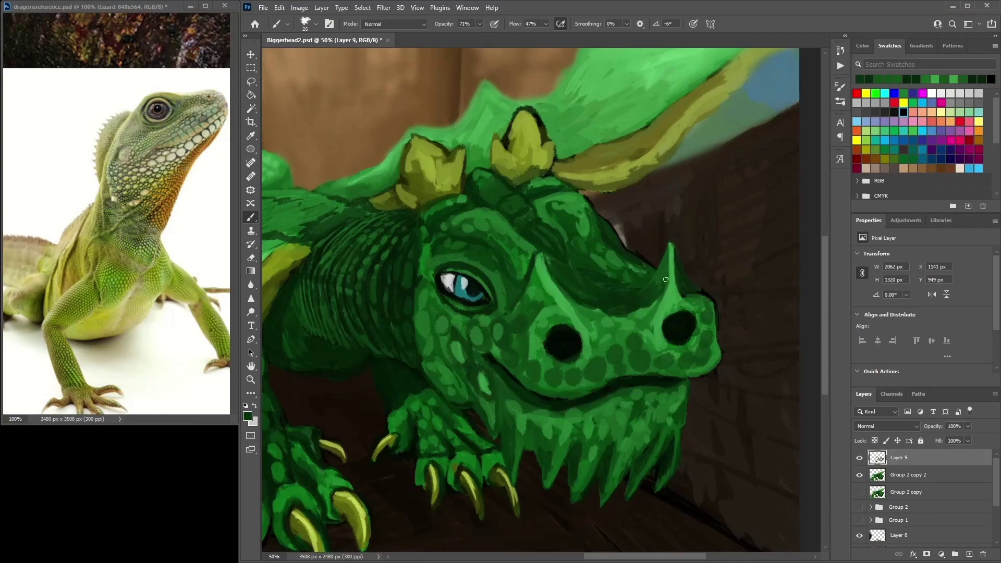
alt+click(662, 284)
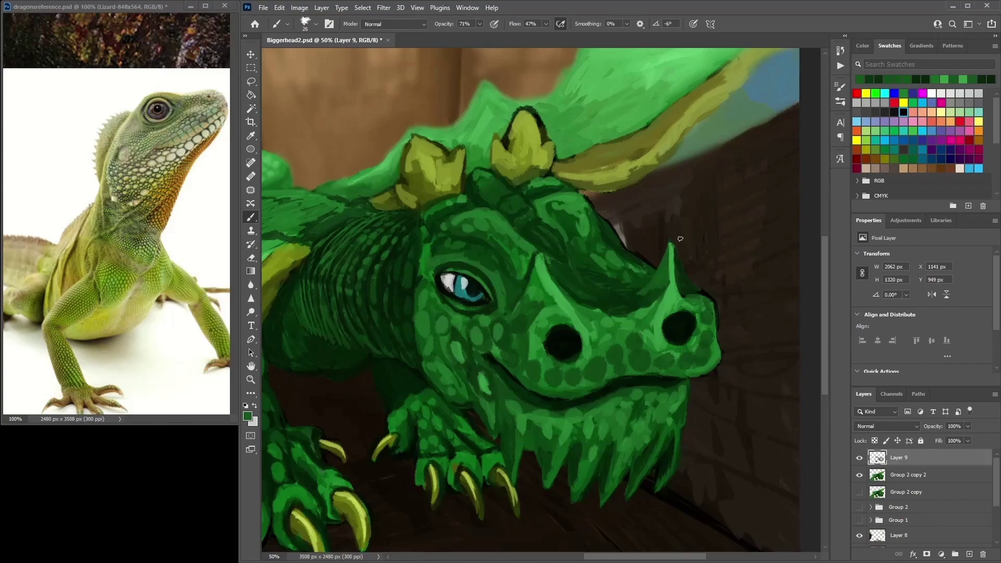
alt+click(670, 284)
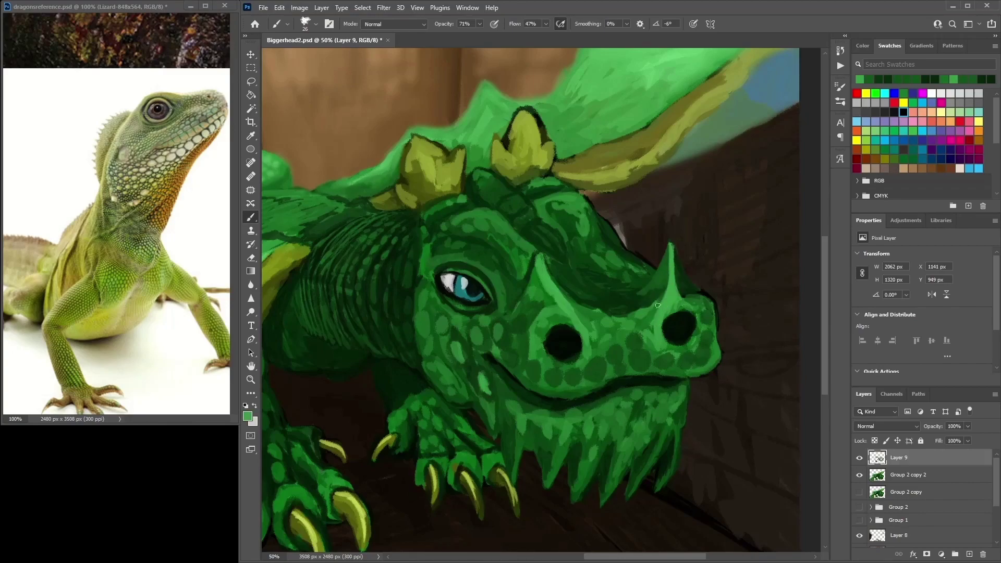
drag(666, 306, 658, 276)
alt+click(666, 285)
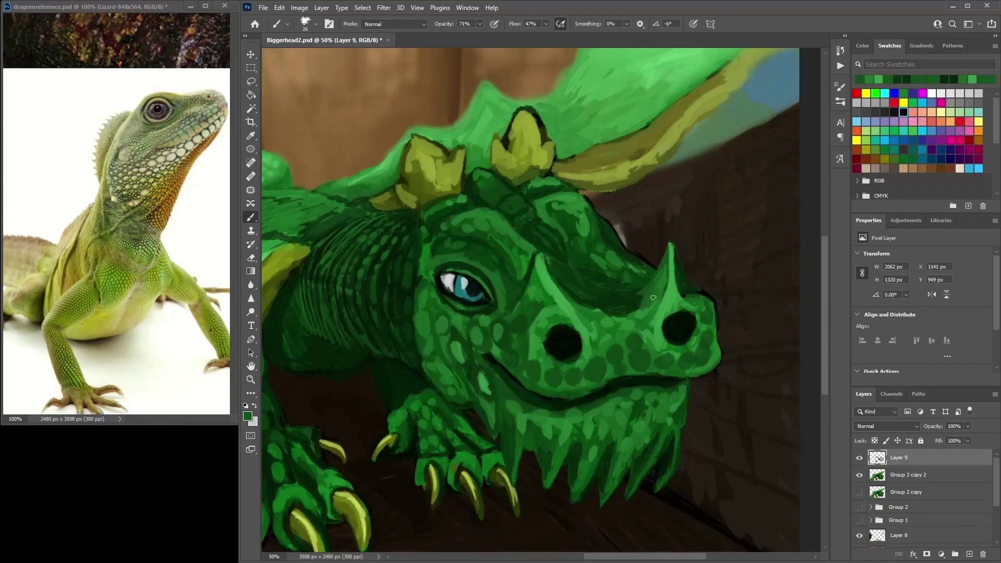
Deepen the hollow behind the far nose horn and touch up the far brow with sampled dark greens
alt+click(641, 306)
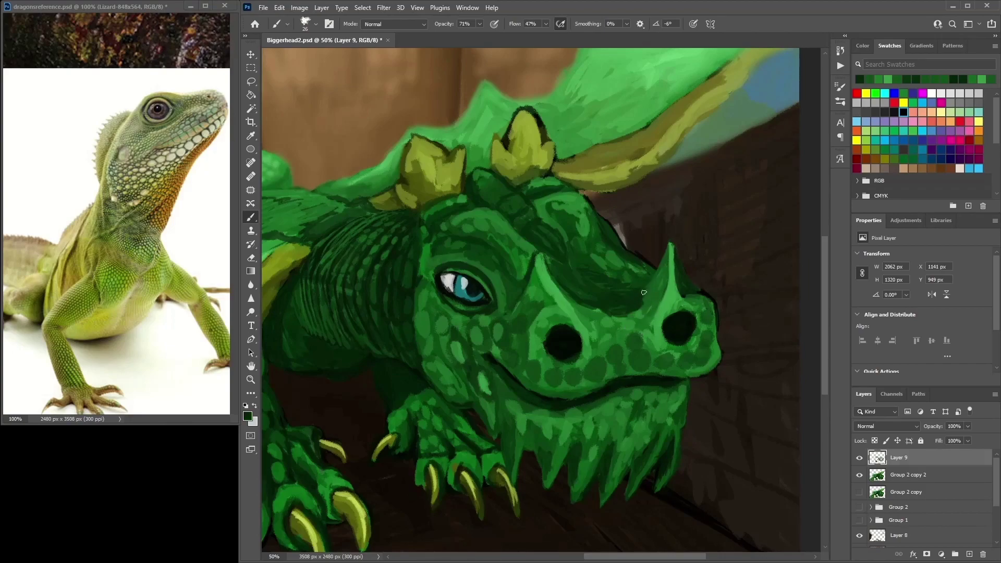
alt+click(639, 295)
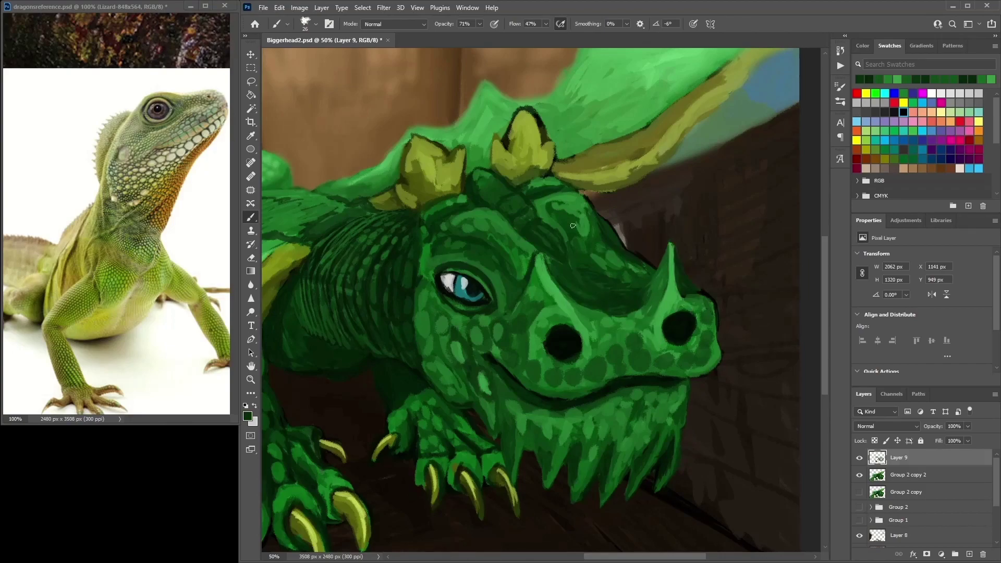
alt+click(644, 279)
Compare the painting with and without Layer 9, and erase the dark outline along the far brow's edge
click(859, 458)
click(860, 457)
click(859, 458)
click(859, 458)
click(251, 258)
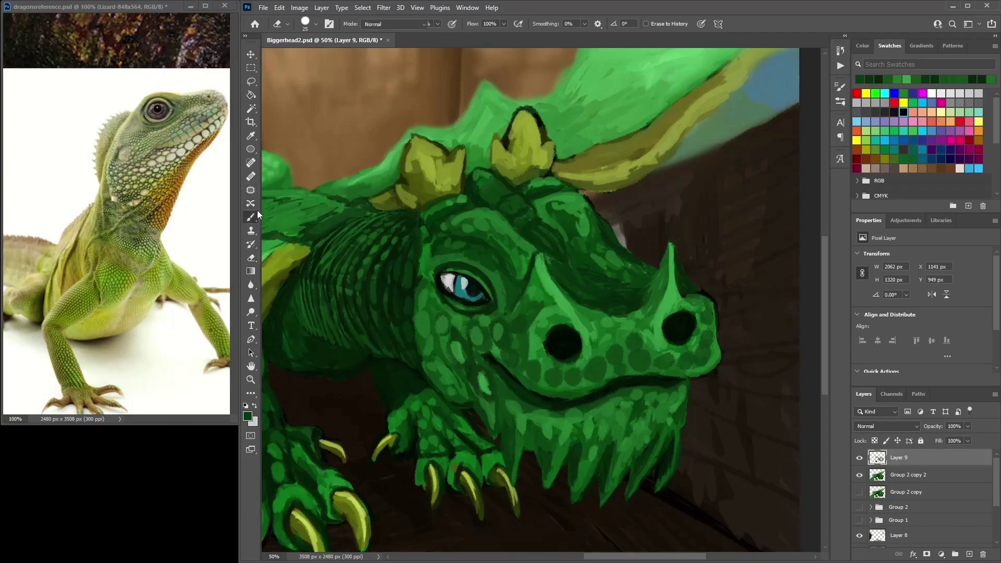
click(251, 218)
Dab small light green scales along the far brow's edge and across the top of the head
alt+click(640, 261)
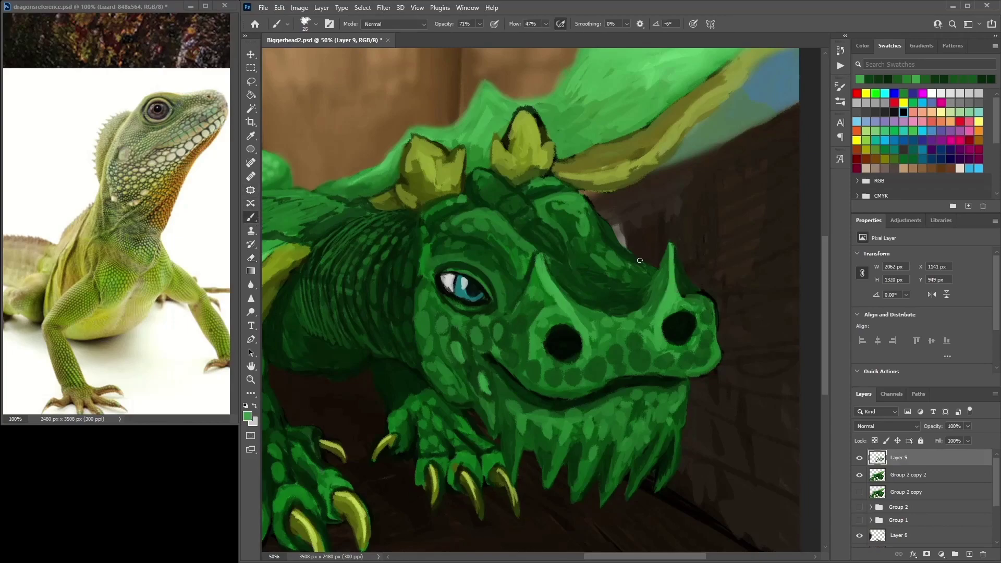
alt+click(583, 202)
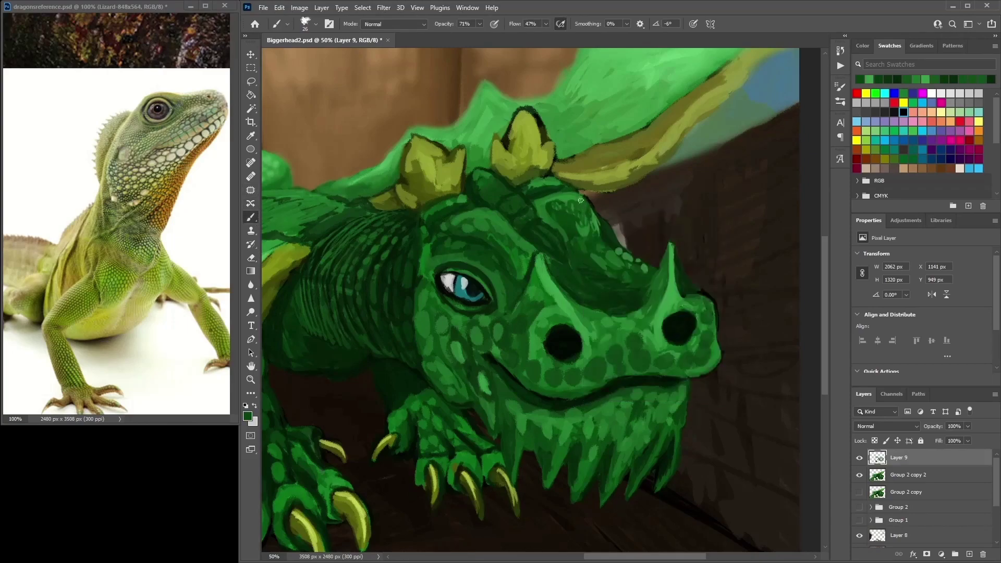
alt+click(569, 198)
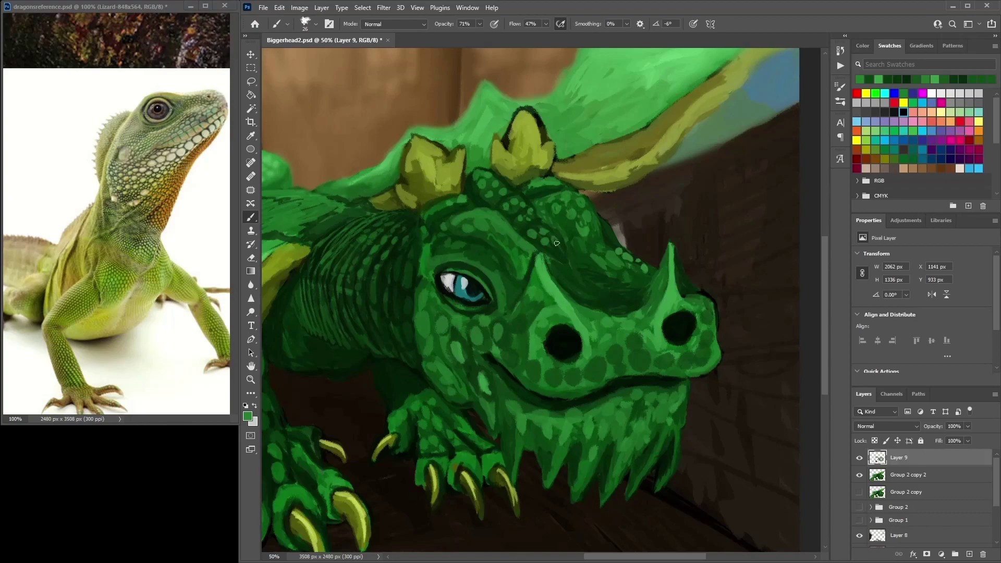
Darken the near brow's edge above the nose horn and the gaps around the forehead scales with sampled greens
alt+click(520, 243)
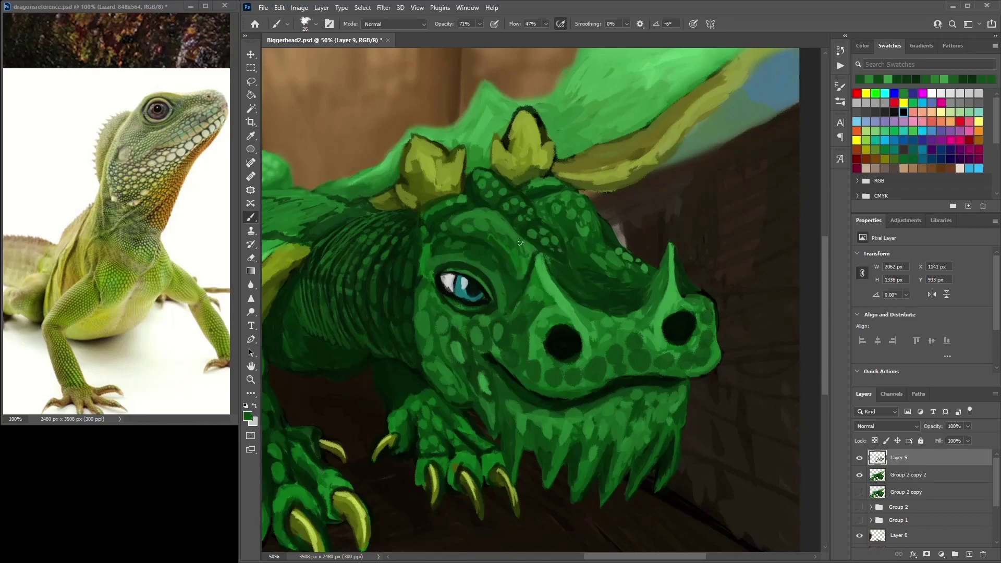
alt+click(548, 263)
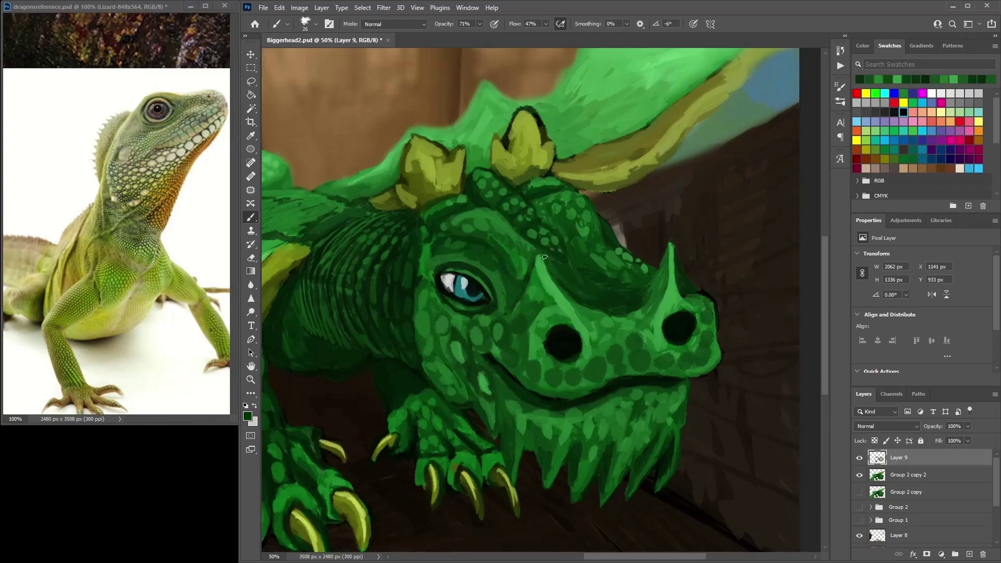
alt+click(544, 216)
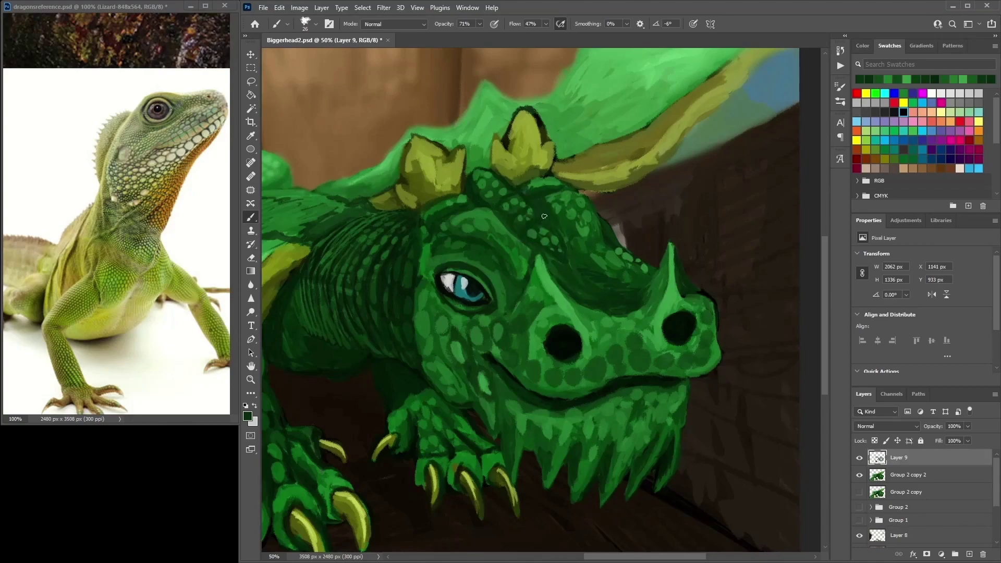
Enlarge the brush and shade around the forehead scales near the far brow with sampled greens
alt+click(485, 248)
right_click(485, 248)
drag(548, 241, 558, 241)
key(Return)
alt+click(554, 213)
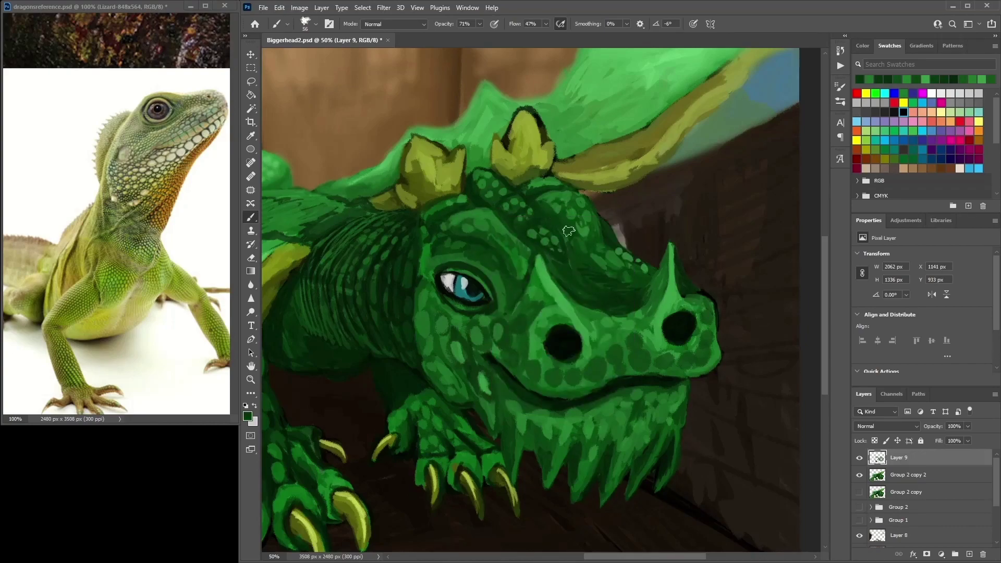
Tone down the light scales below the mouth corner and touch up the neck folds with sampled greens
mouse_move(614, 254)
mouse_down()
mouse_move(689, 305)
mouse_move(660, 284)
mouse_move(534, 318)
mouse_move(556, 250)
mouse_move(553, 319)
mouse_move(608, 313)
mouse_move(597, 323)
mouse_move(614, 322)
mouse_move(655, 308)
mouse_move(642, 319)
mouse_move(660, 322)
mouse_move(718, 300)
mouse_move(691, 313)
mouse_move(706, 291)
mouse_move(652, 319)
mouse_move(651, 296)
mouse_move(664, 288)
mouse_move(635, 300)
mouse_move(648, 286)
mouse_move(681, 285)
mouse_move(663, 299)
mouse_move(708, 286)
mouse_move(691, 315)
mouse_up()
click(547, 312)
mouse_move(616, 314)
mouse_down()
mouse_move(623, 320)
mouse_move(608, 322)
mouse_move(565, 303)
mouse_up()
click(556, 329)
click(547, 284)
click(555, 327)
click(540, 281)
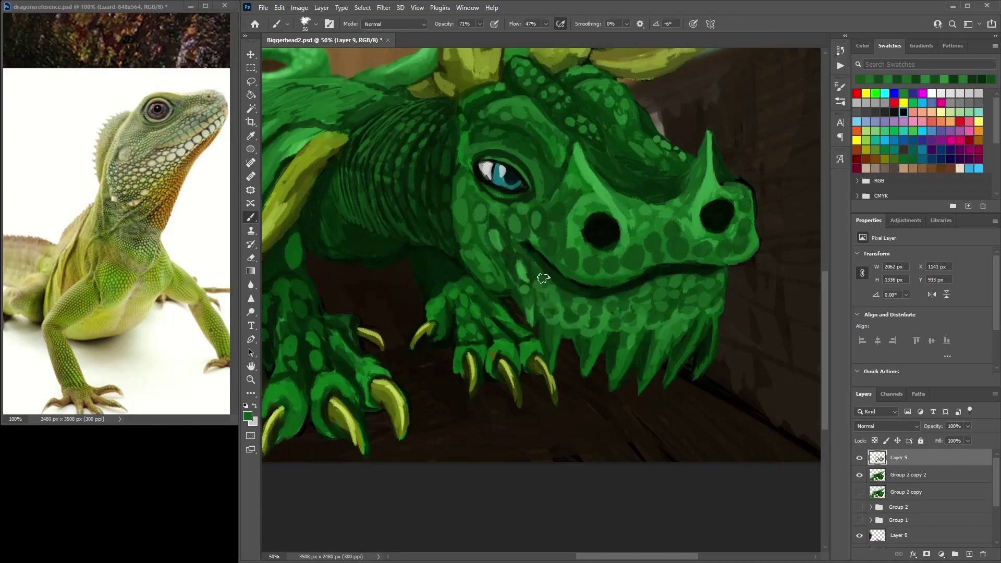
click(539, 274)
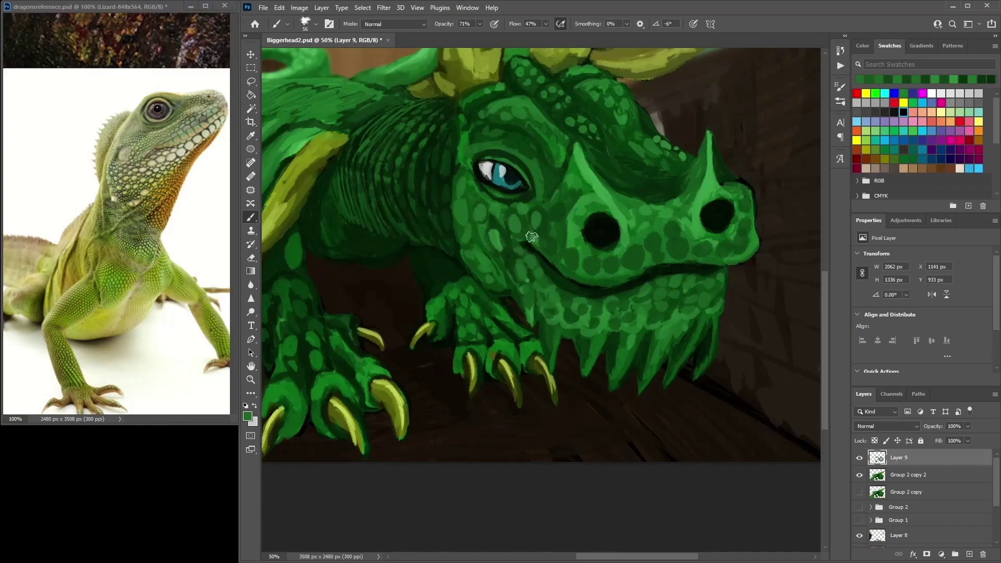
drag(695, 334, 561, 257)
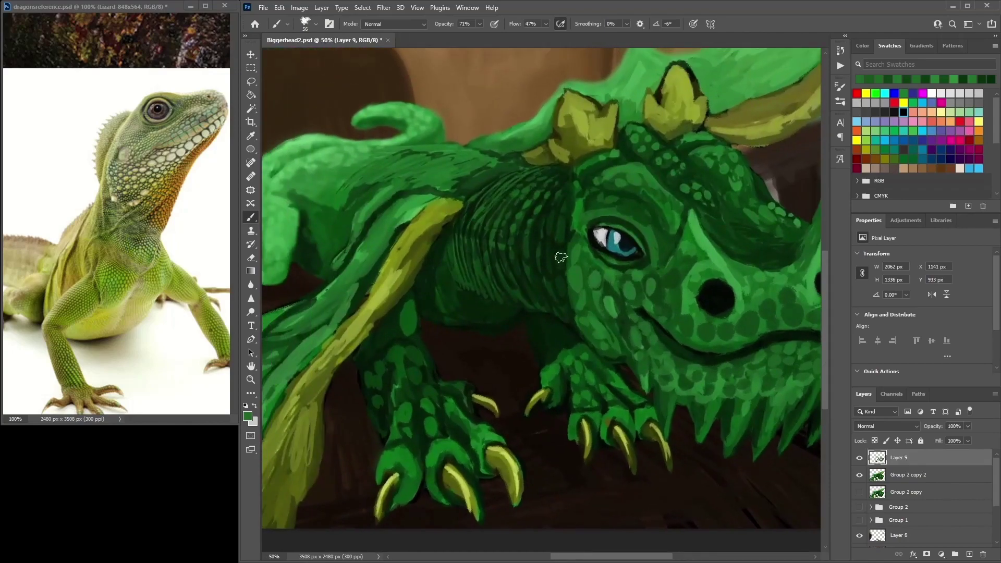
alt+click(528, 233)
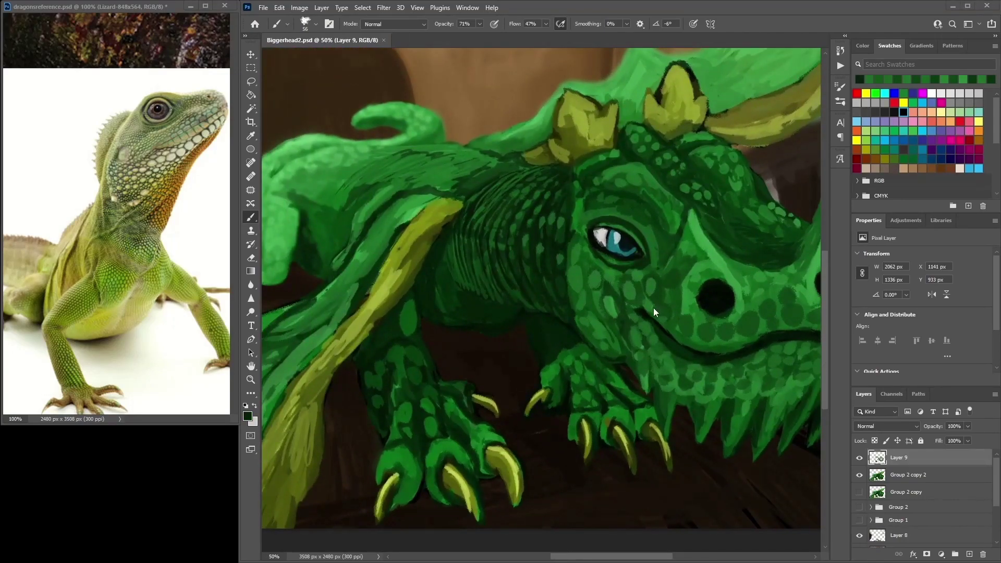
Repaint the middle claw of the near front foot with sampled olive, dark green and yellow using a 20 px brush
scroll(655, 309, down, 5)
alt+click(464, 404)
drag(472, 373, 471, 396)
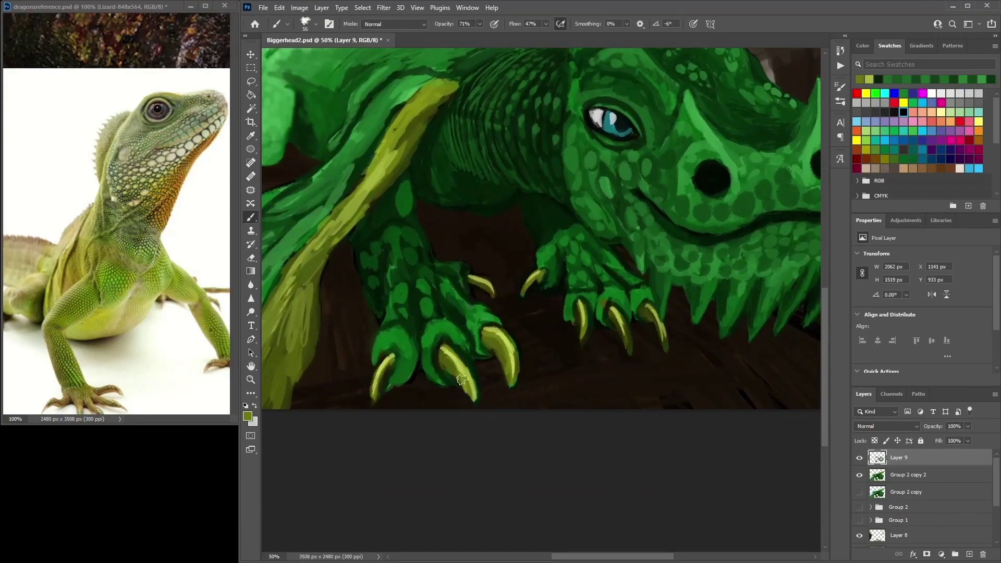
right_click(493, 368)
key(Return)
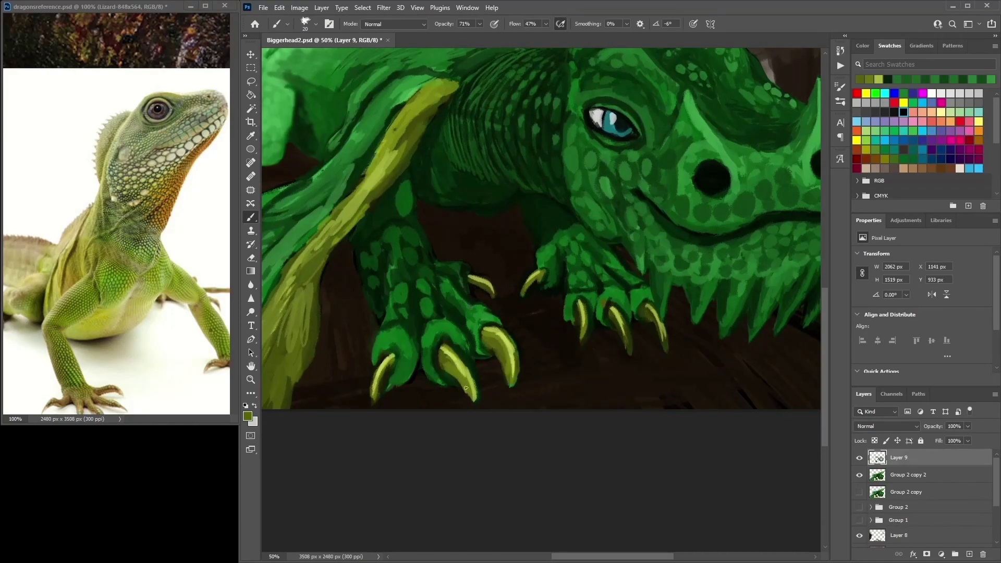
alt+click(442, 372)
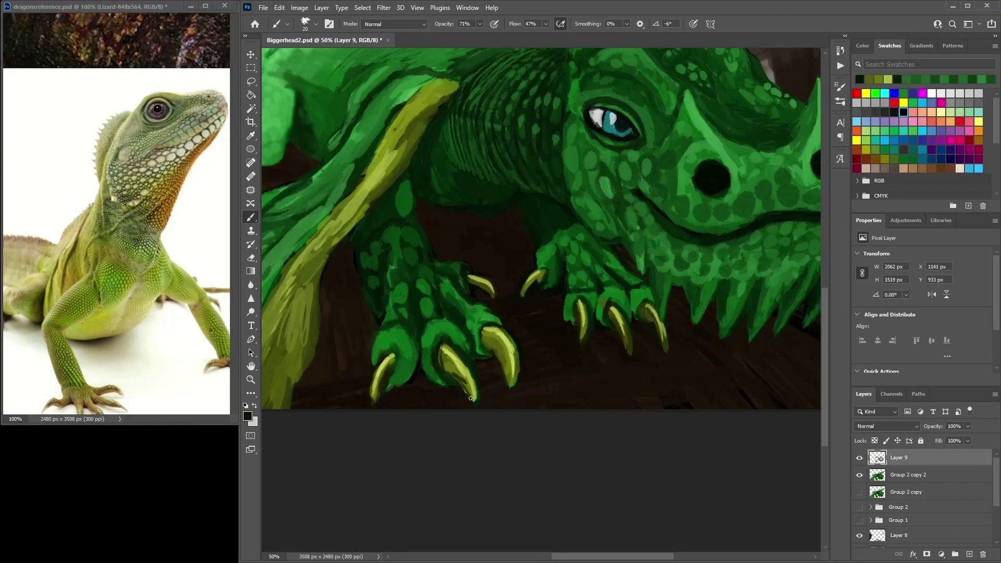
alt+click(442, 353)
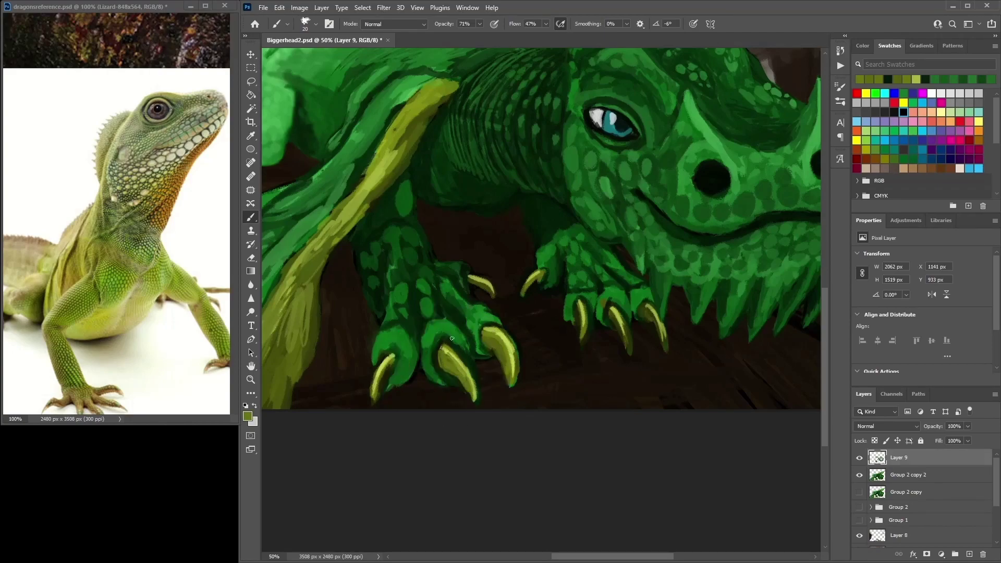
alt+click(478, 363)
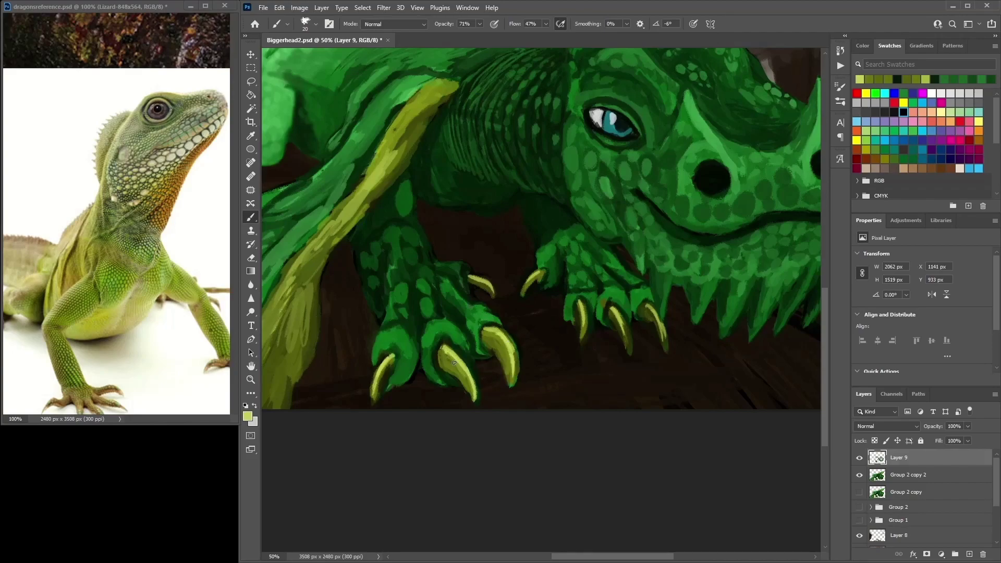
alt+click(442, 351)
Enlarge the brush to 42 px and refine the middle claw's edges and olive shadow down to its tip
right_click(457, 367)
drag(548, 355, 554, 355)
alt+click(521, 375)
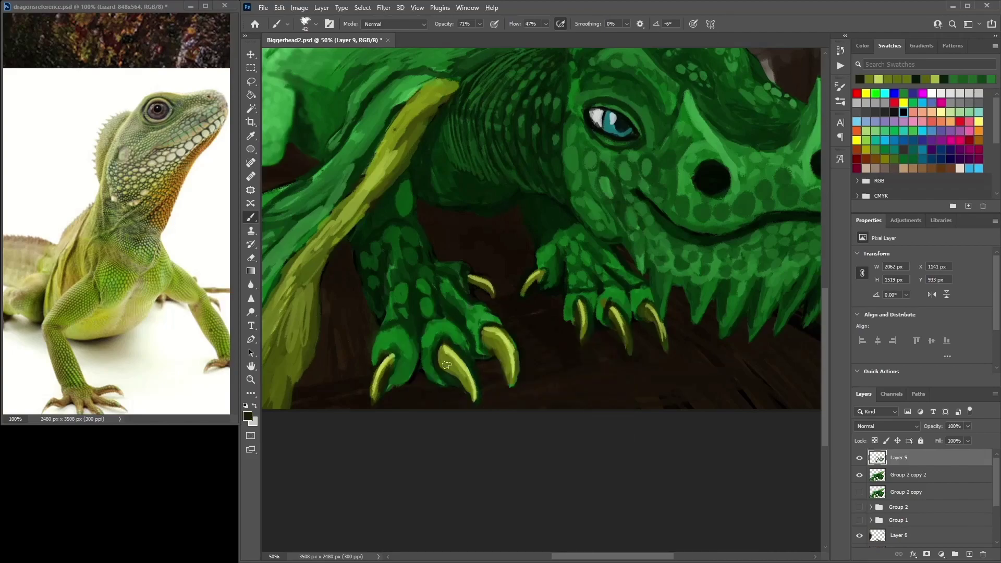
mouse_move(466, 383)
mouse_down()
mouse_move(459, 373)
mouse_move(472, 397)
mouse_up()
alt+click(456, 365)
alt+click(468, 353)
drag(467, 353, 469, 387)
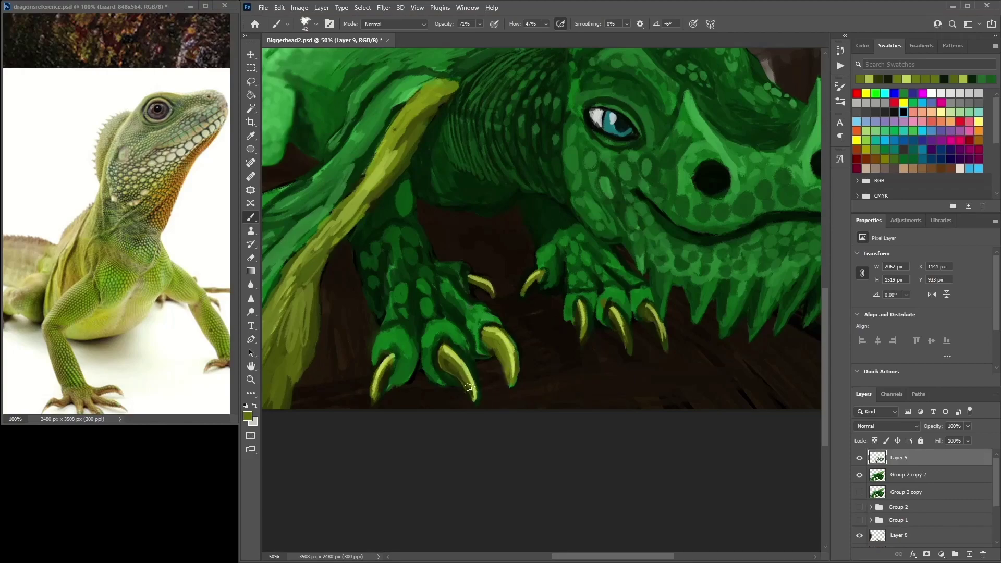
Paint scales and shadows over the near front foot's middle toe and knuckles with sampled greens
drag(463, 329, 462, 368)
mouse_move(443, 305)
mouse_down()
mouse_move(427, 343)
mouse_move(440, 381)
mouse_up()
alt+click(427, 376)
mouse_move(441, 332)
mouse_down()
mouse_move(428, 354)
mouse_move(442, 381)
mouse_move(465, 341)
mouse_move(438, 379)
mouse_move(421, 356)
mouse_move(394, 383)
mouse_move(413, 363)
mouse_move(390, 352)
mouse_move(377, 359)
mouse_move(395, 326)
mouse_move(397, 344)
mouse_move(378, 342)
mouse_move(404, 331)
mouse_up()
alt+click(588, 319)
alt+click(462, 341)
alt+click(396, 313)
Reshape the near front foot's outermost claw with sampled claw and outline colors
alt+click(383, 399)
mouse_move(377, 383)
mouse_down()
mouse_move(379, 363)
mouse_move(377, 388)
mouse_move(399, 355)
mouse_up()
alt+click(377, 392)
alt+click(378, 386)
Deepen the gaps between the near front foot's toes with sampled dark greens
alt+click(485, 346)
alt+click(453, 335)
mouse_move(467, 337)
mouse_down()
mouse_move(487, 313)
mouse_move(460, 304)
mouse_up()
drag(402, 340, 407, 379)
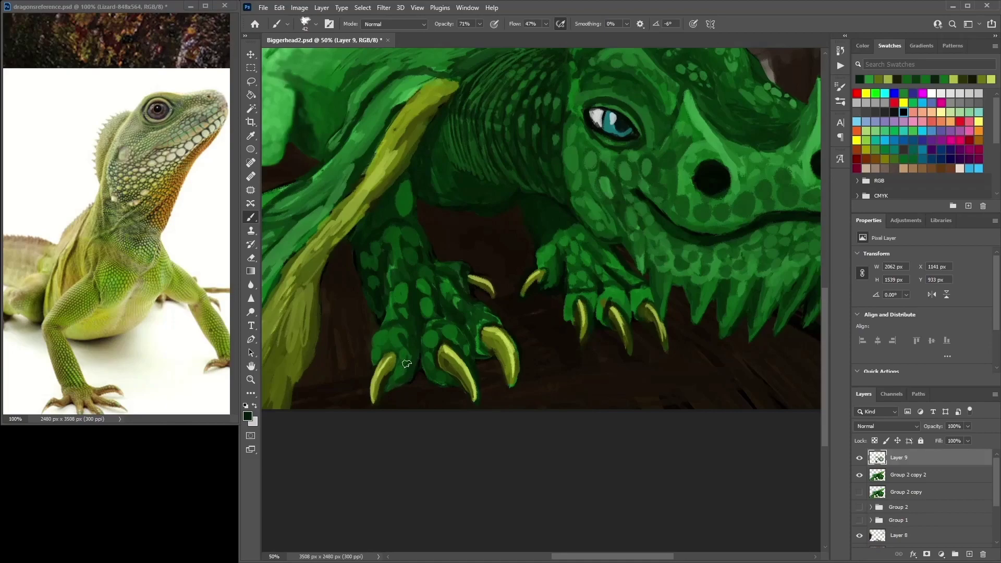
Dab green scales with dark gaps along the near foreleg and down onto the outer toe
mouse_move(417, 250)
mouse_down()
mouse_move(394, 263)
mouse_move(390, 302)
mouse_move(417, 289)
mouse_move(393, 297)
mouse_move(390, 315)
mouse_move(408, 333)
mouse_move(381, 346)
mouse_move(402, 349)
mouse_move(400, 335)
mouse_move(406, 356)
mouse_move(384, 382)
mouse_move(415, 346)
mouse_move(401, 353)
mouse_move(396, 340)
mouse_move(390, 347)
mouse_move(453, 309)
mouse_move(409, 331)
mouse_move(416, 302)
mouse_move(435, 323)
mouse_up()
alt+click(392, 263)
alt+click(404, 331)
alt+click(398, 290)
alt+click(387, 337)
alt+click(390, 344)
alt+click(425, 384)
alt+click(412, 313)
alt+click(411, 307)
alt+click(411, 307)
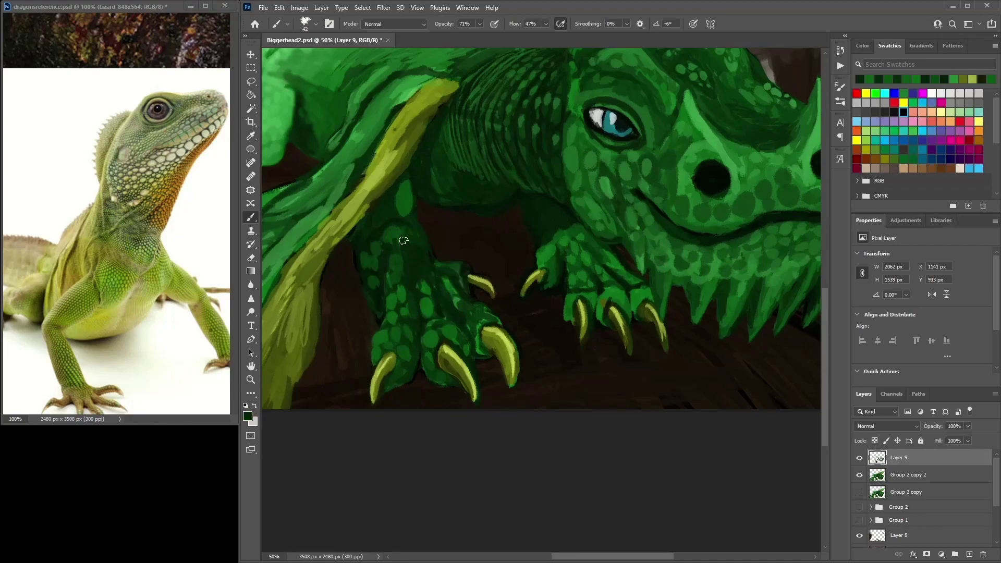
Touch up the upper end of the near wing's yellow arm and the adjoining membrane with sampled colors
alt+click(384, 198)
mouse_move(380, 185)
mouse_down()
mouse_move(312, 269)
mouse_move(306, 305)
mouse_move(327, 306)
mouse_move(510, 232)
mouse_move(476, 304)
mouse_move(502, 264)
mouse_move(495, 224)
mouse_move(530, 216)
mouse_move(541, 161)
mouse_move(458, 323)
mouse_up()
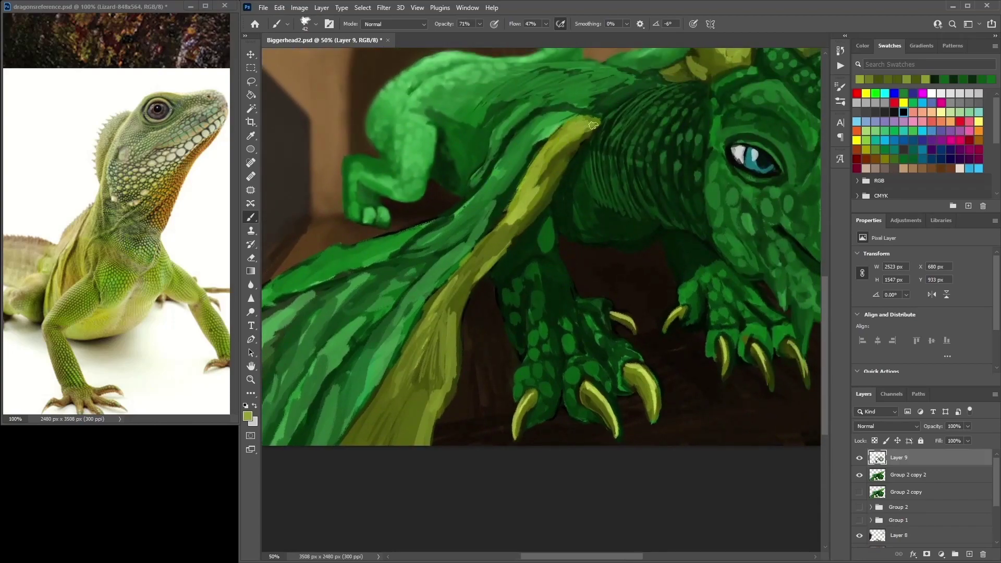
alt+click(598, 130)
mouse_move(573, 127)
mouse_down()
mouse_move(529, 127)
mouse_move(600, 100)
mouse_move(549, 112)
mouse_move(516, 135)
mouse_move(487, 180)
mouse_move(535, 147)
mouse_up()
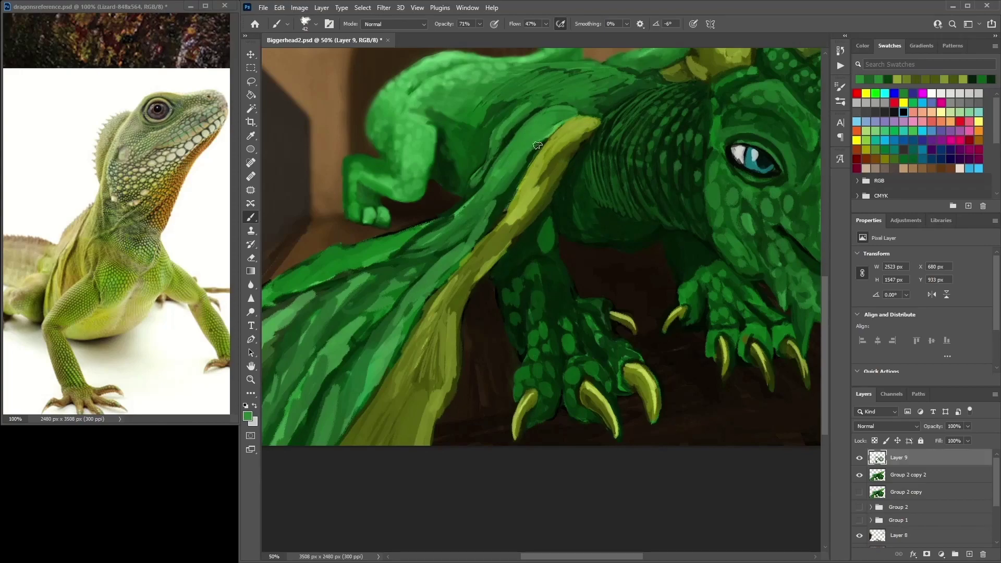
Paint long light and mid green strokes along the near wing's membrane down to the canvas edge
alt+click(505, 212)
drag(505, 212, 462, 224)
drag(360, 378, 329, 443)
drag(395, 314, 560, 353)
alt+click(424, 441)
drag(428, 443, 478, 365)
drag(454, 396, 498, 334)
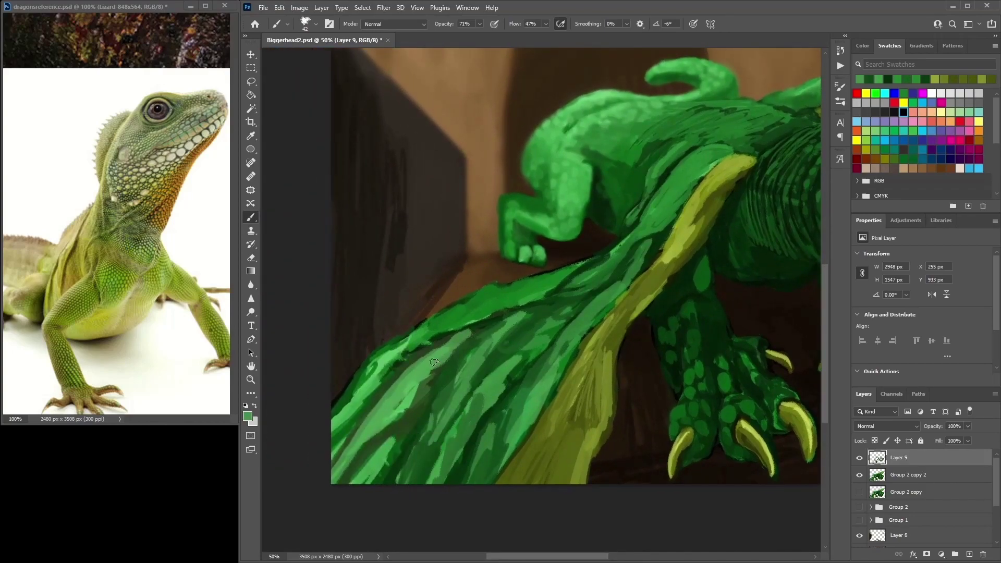
On Layer 8, paint pale vertical streaks down the castle wall on both sides of the archway with an enlarged brush
key(ctrl+minus)
key(ctrl+minus)
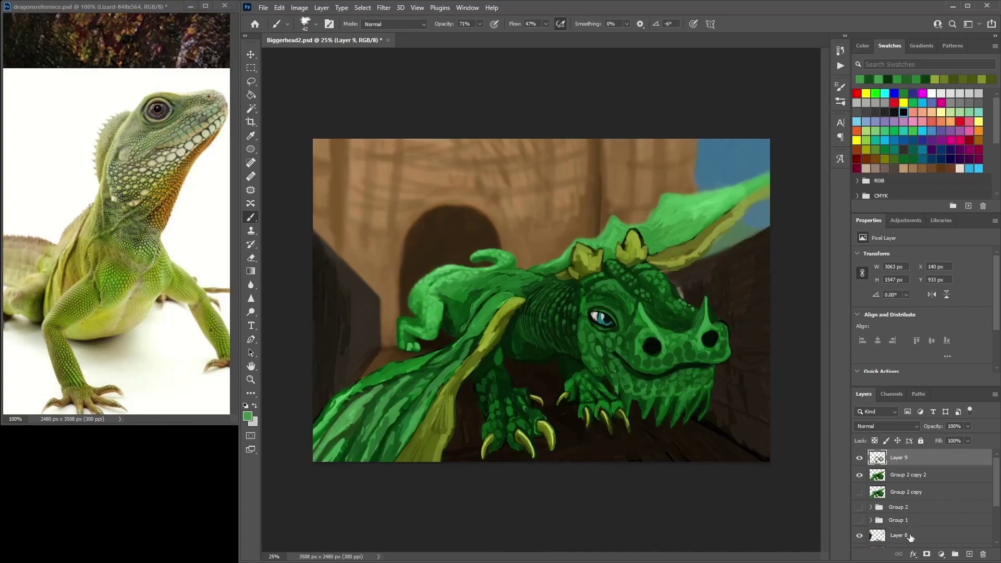
click(918, 535)
key(d)
key(bracketright)
key(bracketright)
key(bracketright)
key(bracketright)
alt+click(479, 399)
alt+click(319, 258)
drag(360, 141, 362, 219)
alt+click(415, 162)
drag(375, 141, 364, 247)
mouse_move(517, 140)
mouse_down()
mouse_move(520, 198)
mouse_move(540, 227)
mouse_move(545, 220)
mouse_up()
alt+click(548, 145)
alt+click(415, 175)
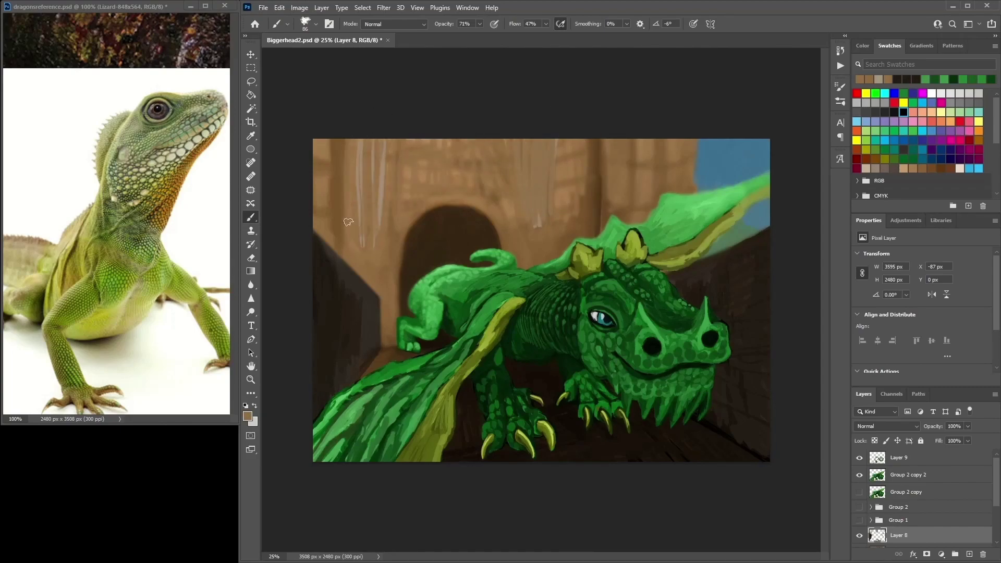
Add vertical shading strokes across the castle wall and its far tower with sampled wall colors
drag(349, 138, 350, 218)
drag(379, 150, 379, 232)
alt+click(563, 223)
drag(469, 151, 482, 197)
drag(534, 116, 538, 229)
alt+click(580, 217)
mouse_move(590, 141)
mouse_down()
mouse_move(592, 234)
mouse_move(589, 136)
mouse_move(568, 238)
mouse_up()
alt+click(594, 219)
mouse_move(552, 183)
mouse_down()
mouse_move(542, 256)
mouse_move(540, 177)
mouse_up()
alt+click(532, 224)
mouse_move(549, 261)
mouse_down()
mouse_move(552, 193)
mouse_move(582, 151)
mouse_up()
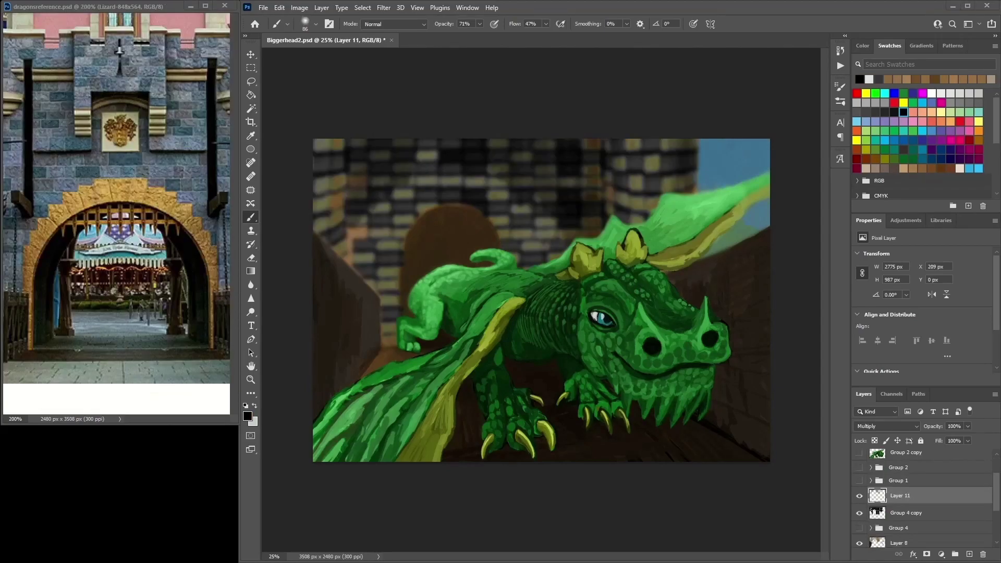
Darken the near-wing side wall on Layer 11, and add a new Overlay layer with white as the painting color
mouse_move(355, 261)
mouse_down()
mouse_move(346, 145)
mouse_move(331, 230)
mouse_move(301, 207)
mouse_move(339, 197)
mouse_move(347, 242)
mouse_move(315, 197)
mouse_move(354, 198)
mouse_move(382, 325)
mouse_up()
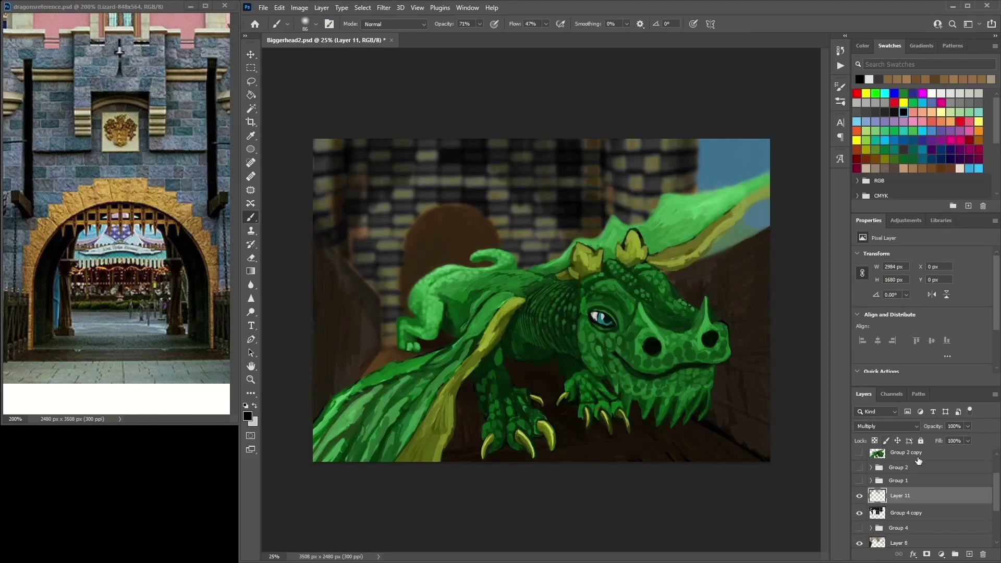
click(969, 555)
click(886, 426)
click(881, 419)
key(x)
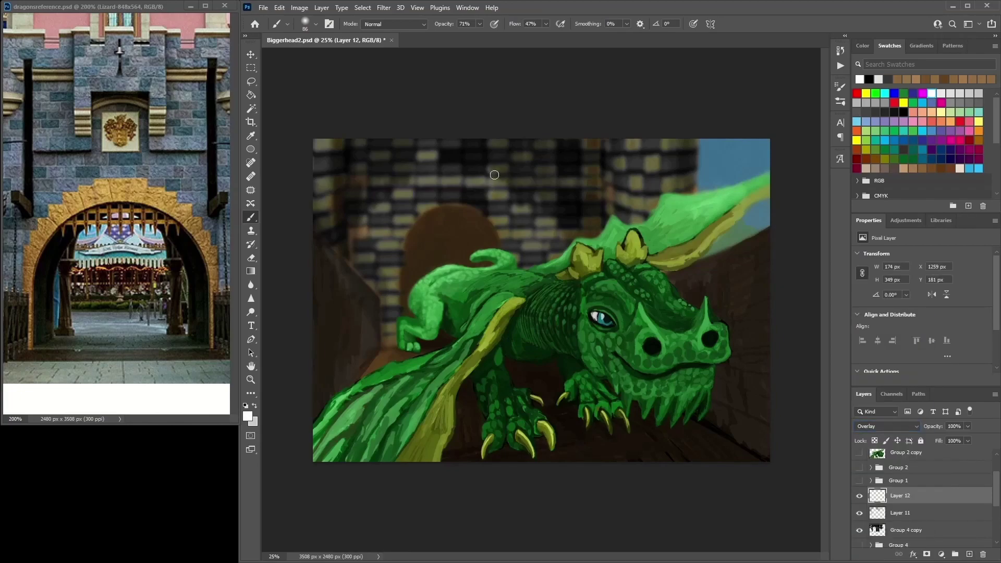
Brighten bricks across the castle wall and both towers with white strokes on the Overlay layer
mouse_move(471, 159)
mouse_down()
mouse_move(425, 193)
mouse_move(392, 241)
mouse_up()
drag(524, 177, 527, 227)
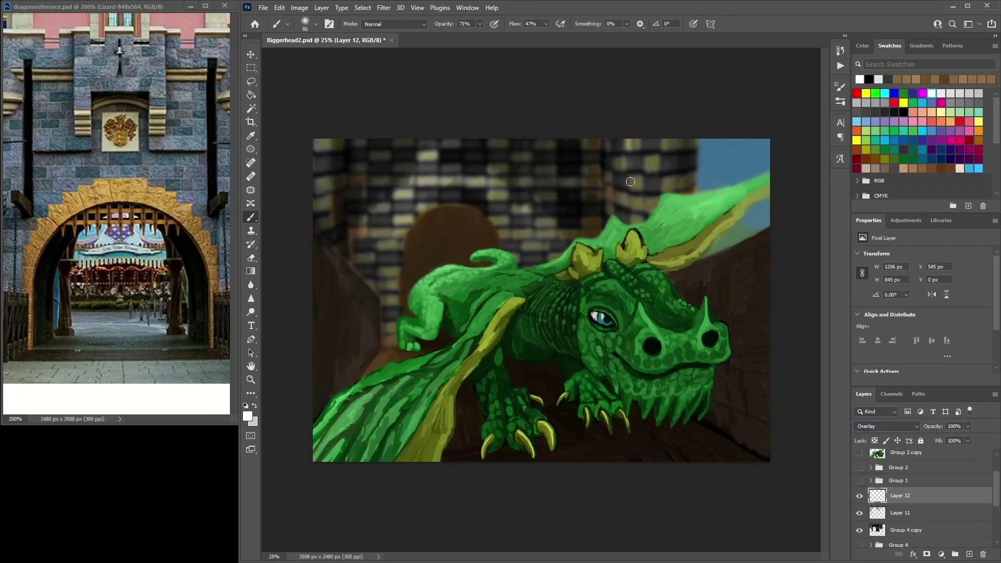
drag(626, 138, 660, 190)
mouse_move(323, 206)
mouse_down()
mouse_move(313, 147)
mouse_move(400, 152)
mouse_move(490, 197)
mouse_move(506, 237)
mouse_move(536, 229)
mouse_up()
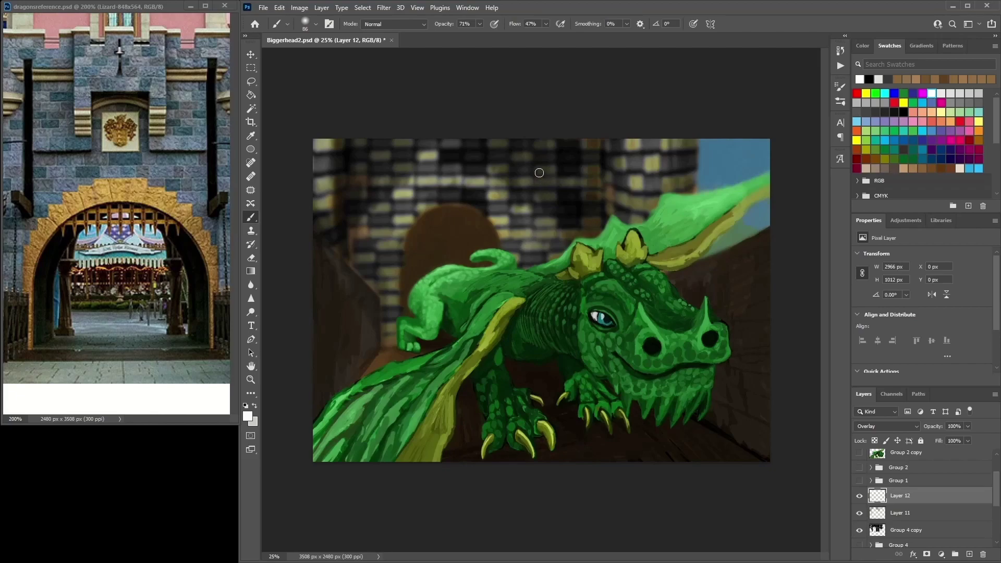
right_click(456, 223)
On a new layer, soften the side walls on both sides of the dragon with sampled dark browns
click(971, 554)
alt+click(363, 281)
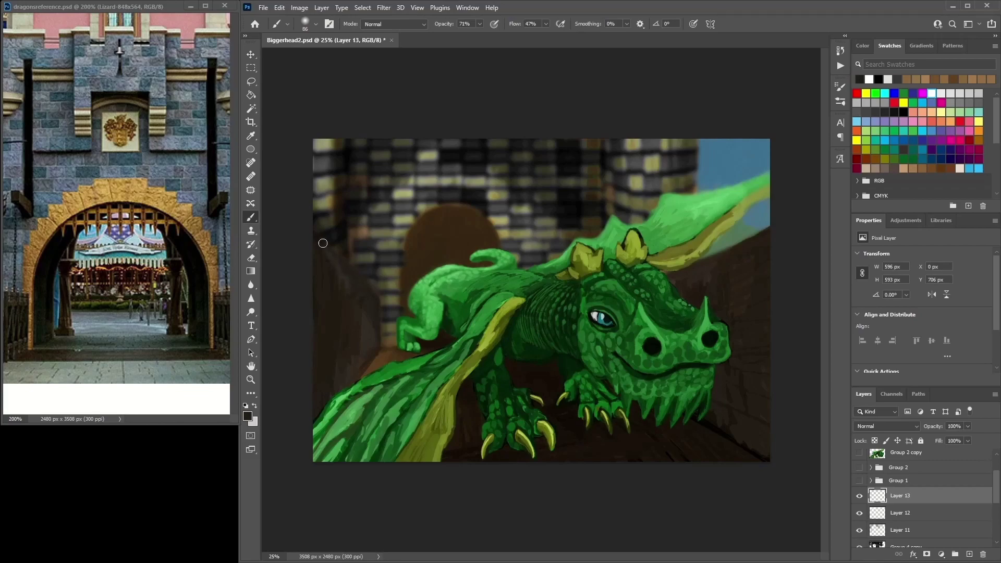
drag(376, 294, 376, 325)
mouse_move(382, 339)
mouse_down()
mouse_move(381, 295)
mouse_move(373, 367)
mouse_move(435, 365)
mouse_move(358, 369)
mouse_move(416, 339)
mouse_move(369, 382)
mouse_move(361, 365)
mouse_up()
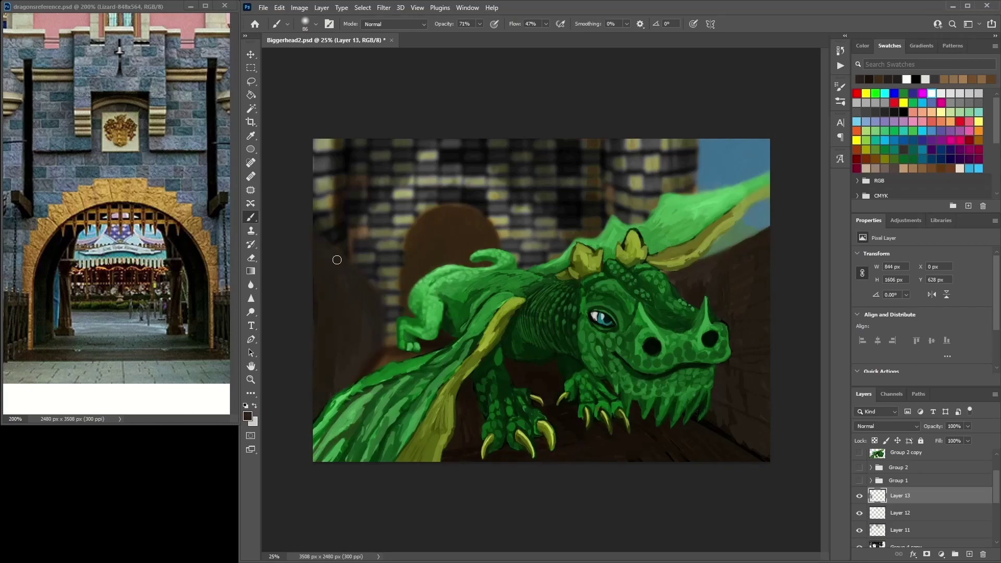
mouse_move(681, 260)
mouse_down()
mouse_move(673, 295)
mouse_move(677, 267)
mouse_move(711, 294)
mouse_move(682, 307)
mouse_move(686, 295)
mouse_up()
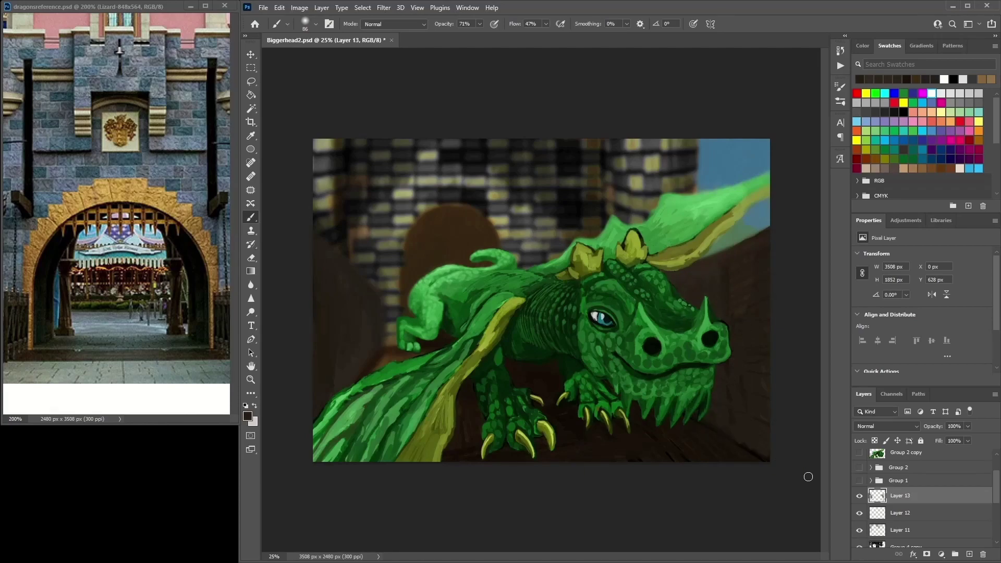
Darken the reddish floor around the dragon's hind foot with sampled browns
click(407, 351)
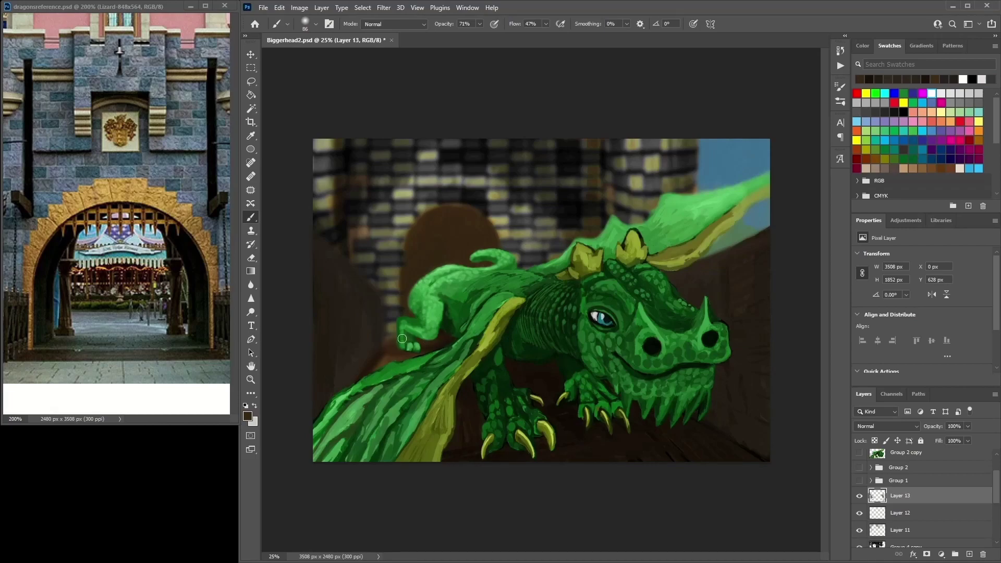
click(389, 361)
click(424, 313)
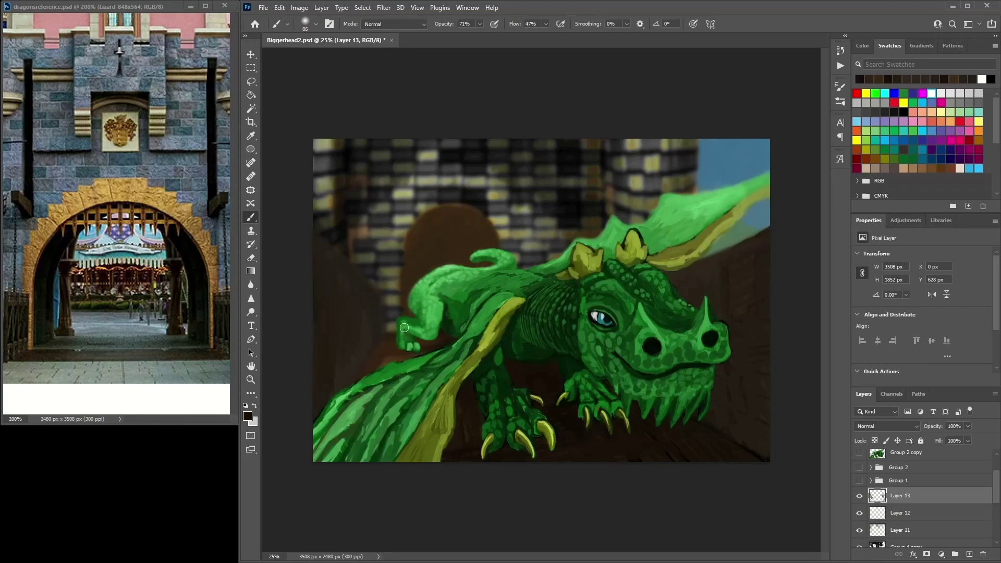
Shade the inside edge of the castle archway and blend its interior with dark browns
drag(406, 312, 409, 251)
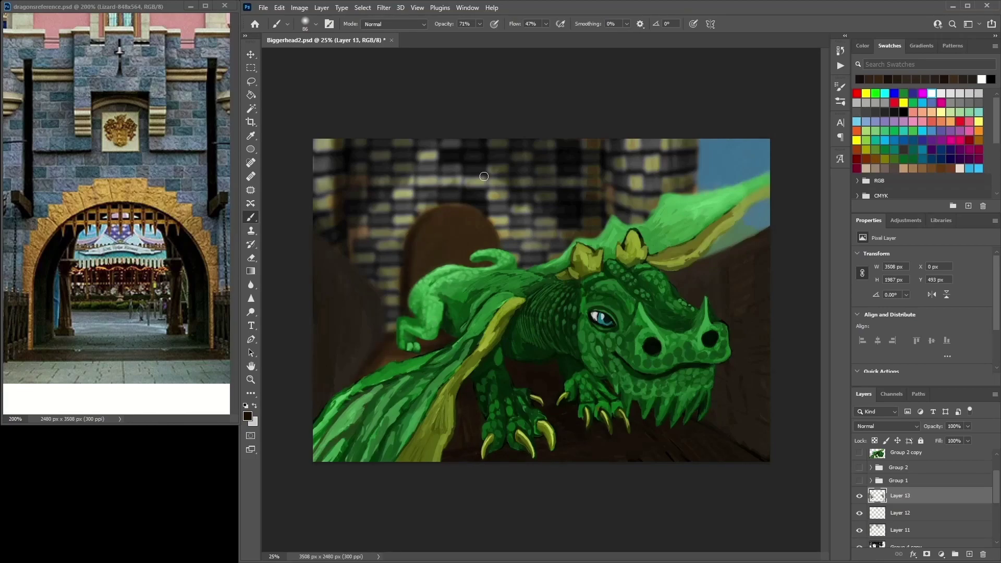
click(412, 276)
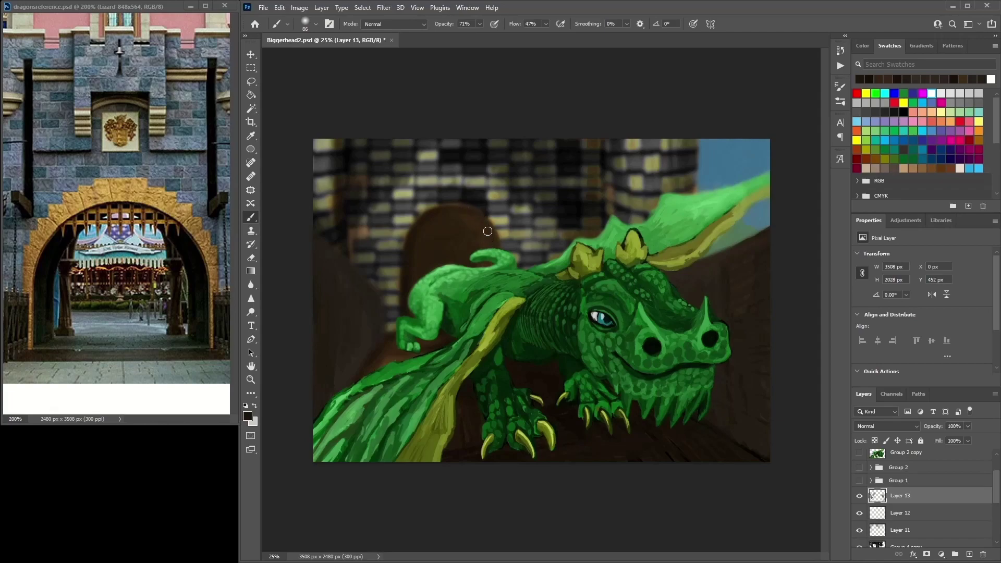
click(471, 218)
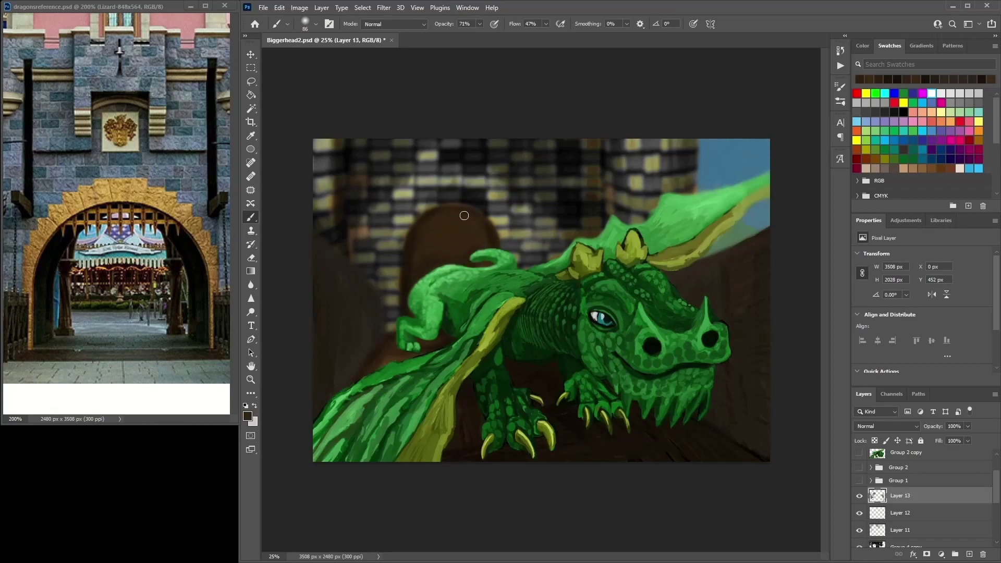
click(490, 252)
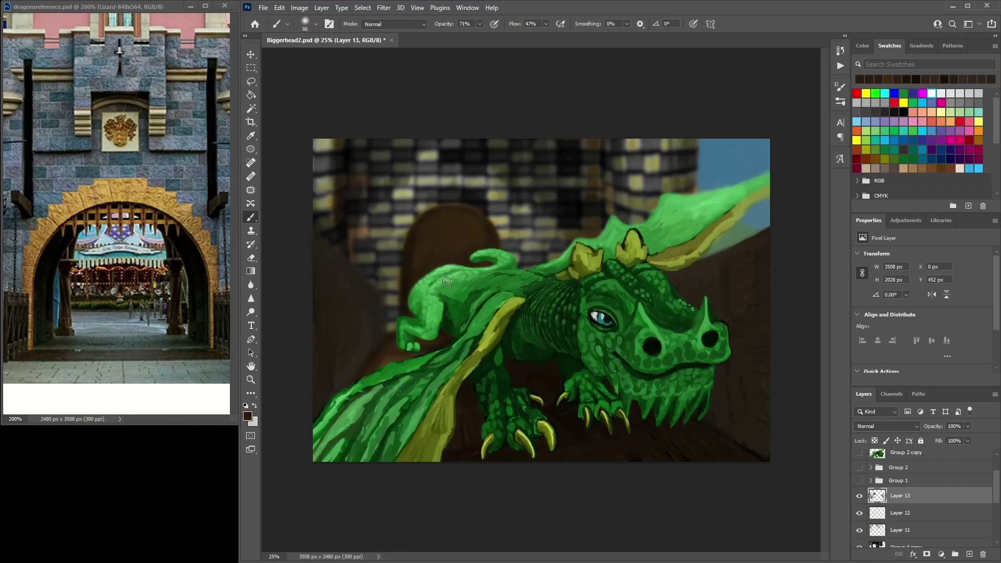
Compare the painting with and without the Group 2 copy 2 layer
key(ctrl+plus)
key(ctrl+plus)
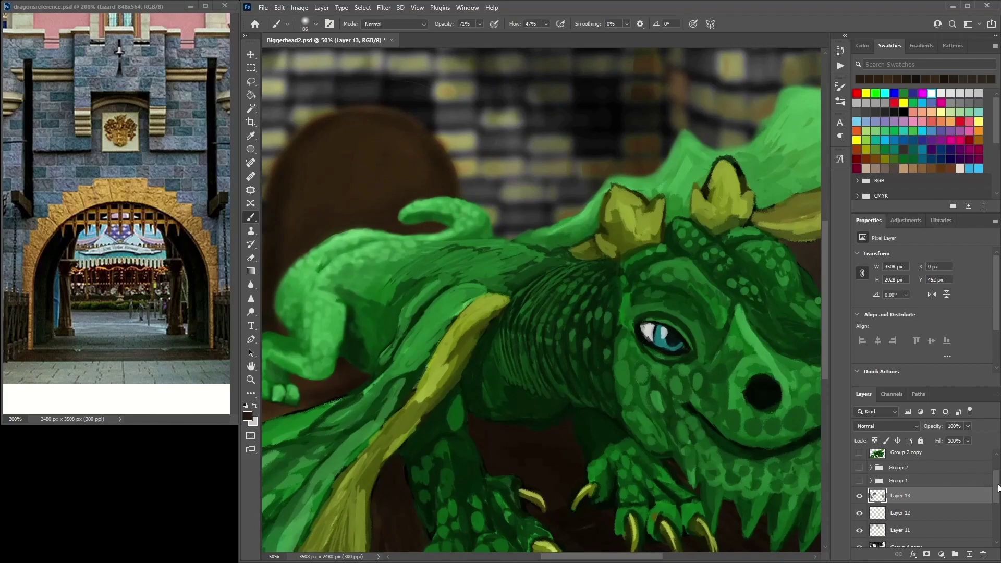
click(913, 452)
key(ctrl+j)
click(859, 474)
click(859, 475)
On Layer 9, refine the tip of the dragon's tail with sampled light and dark greens at brush size 10
click(913, 457)
alt+click(418, 199)
right_click(417, 199)
text(10)
key(Return)
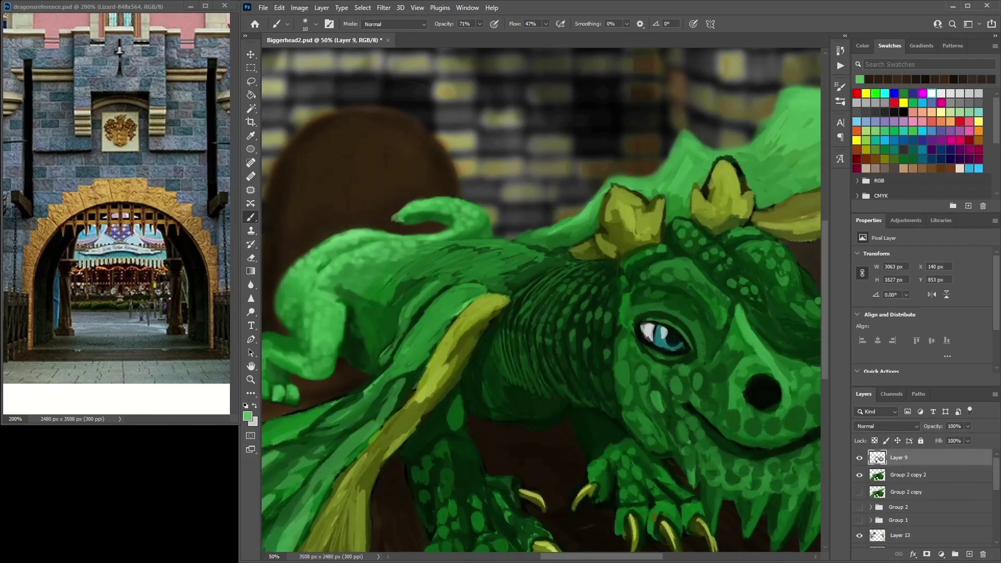
alt+click(396, 218)
drag(401, 221, 411, 206)
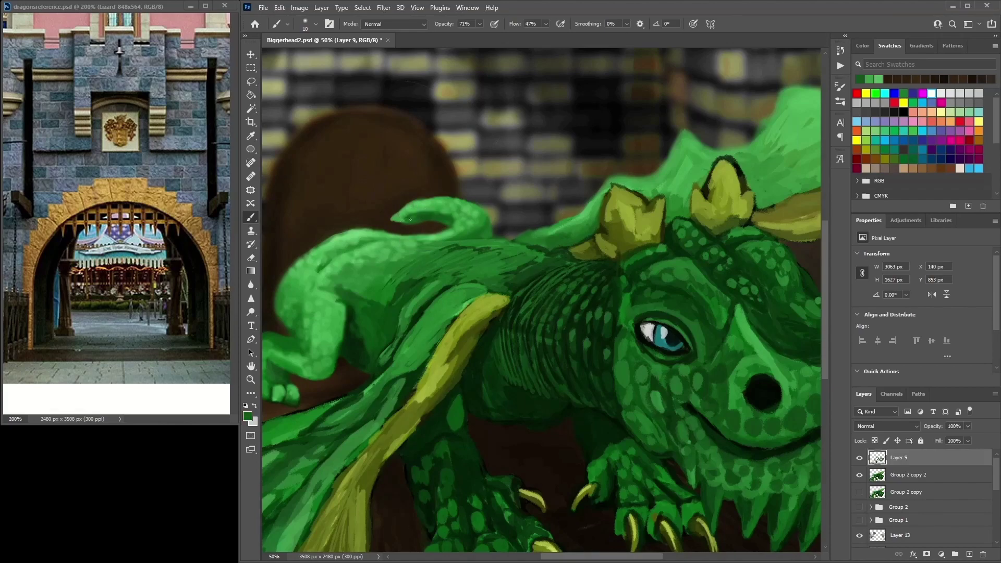
Blend the curve of the tail with sampled greens at brush size 25
right_click(411, 205)
text(25)
key(Return)
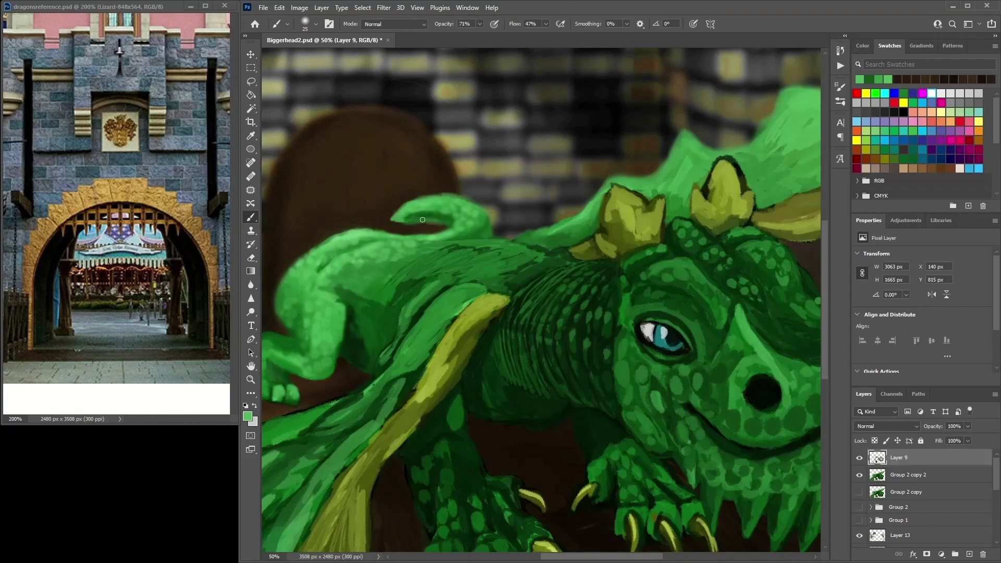
alt+click(448, 223)
alt+click(454, 221)
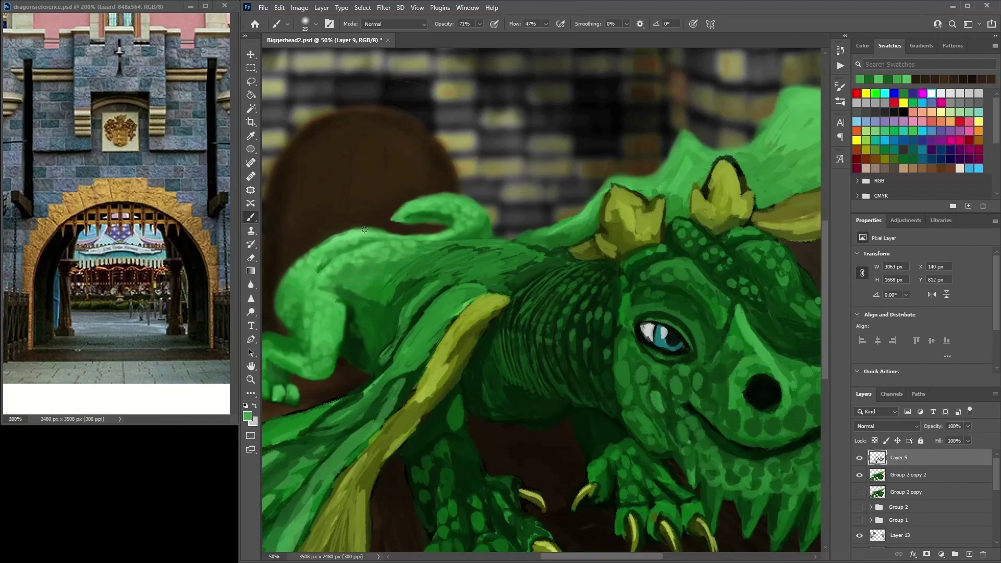
Smooth the upper edge of the dragon's back and blend the tail base and flank with sampled greens
drag(325, 242, 292, 266)
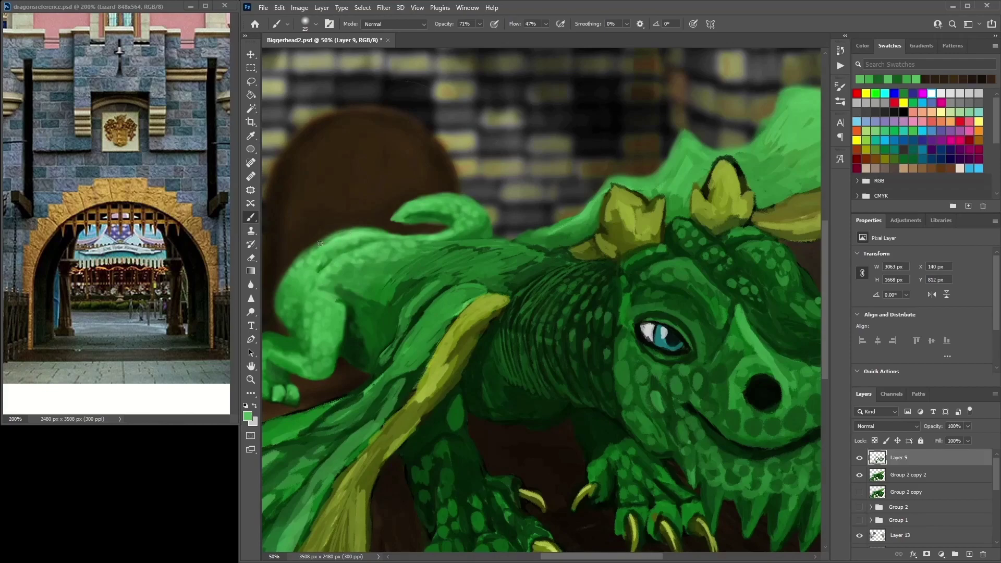
alt+click(403, 235)
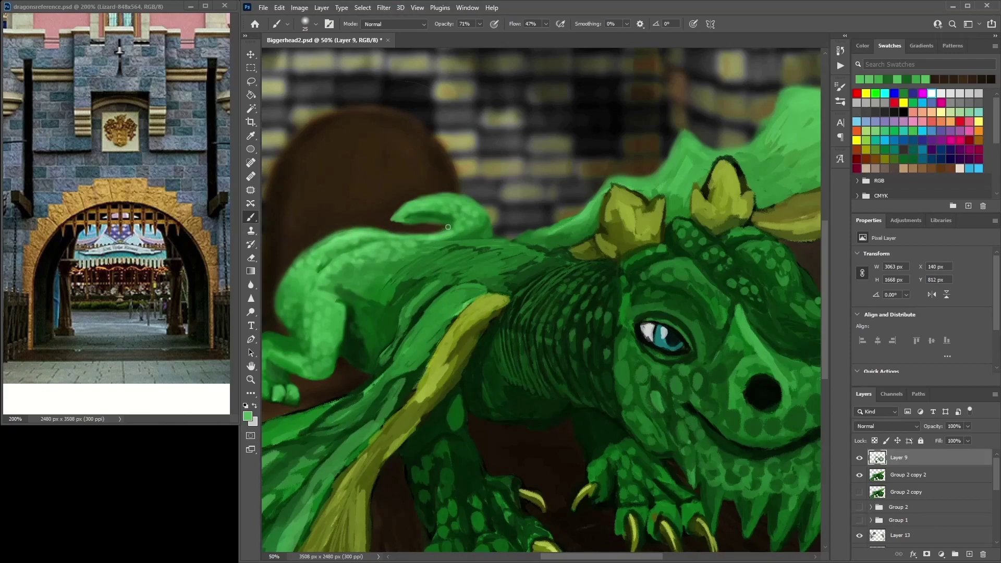
alt+click(490, 228)
alt+click(474, 268)
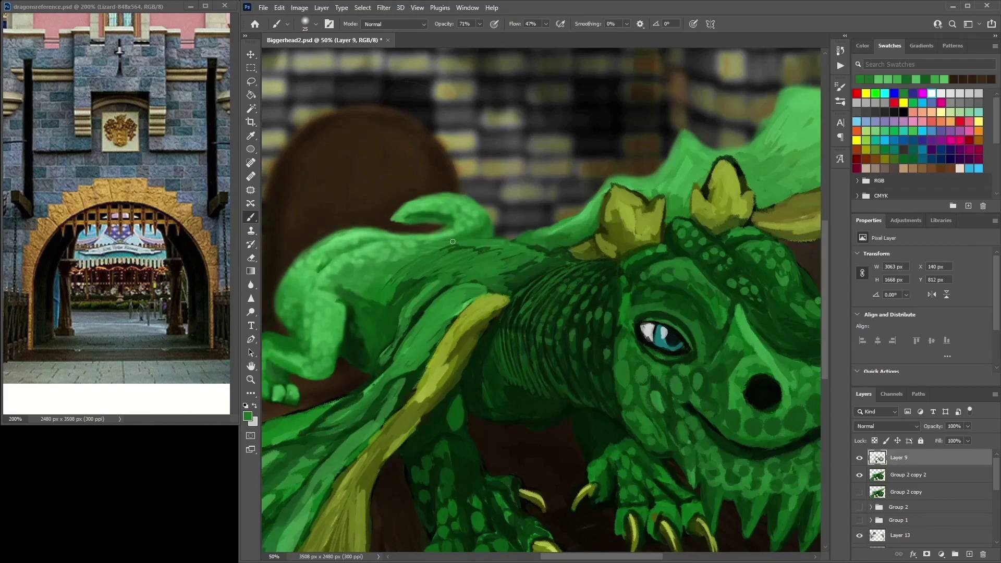
alt+click(425, 288)
alt+click(417, 315)
alt+click(343, 332)
alt+click(355, 326)
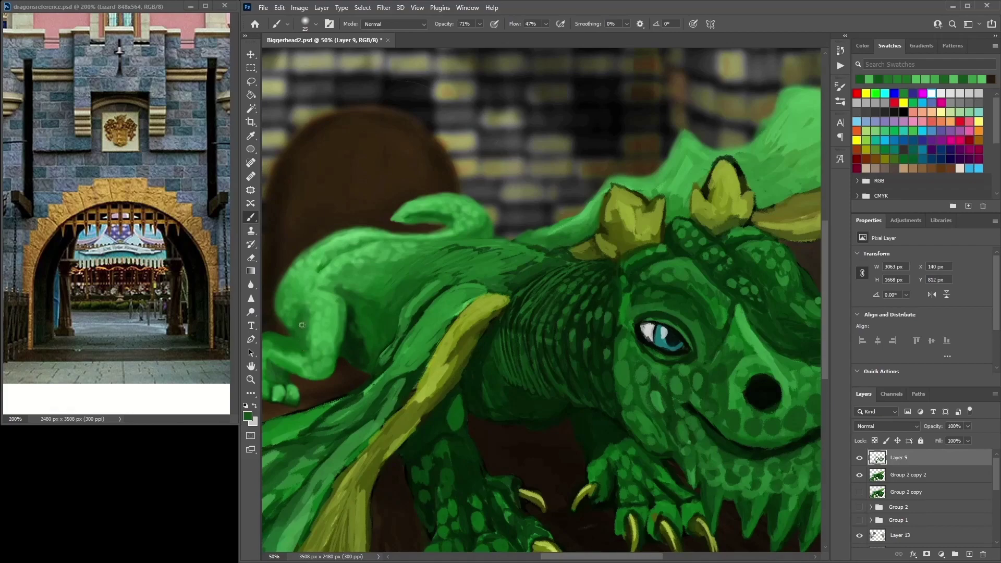
Refine the edge and shading of the dragon's hind leg with sampled greens
drag(402, 284, 577, 330)
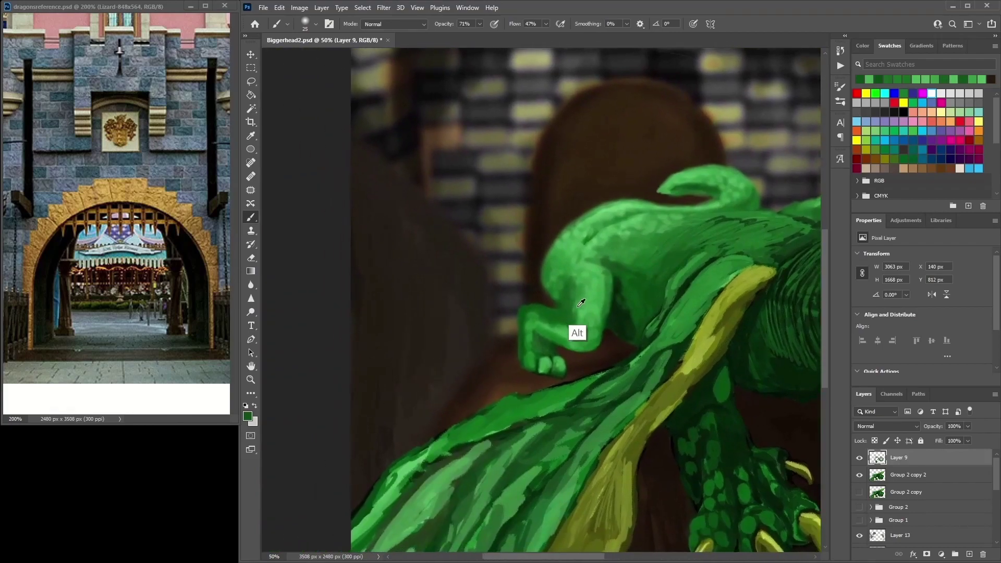
alt+click(558, 276)
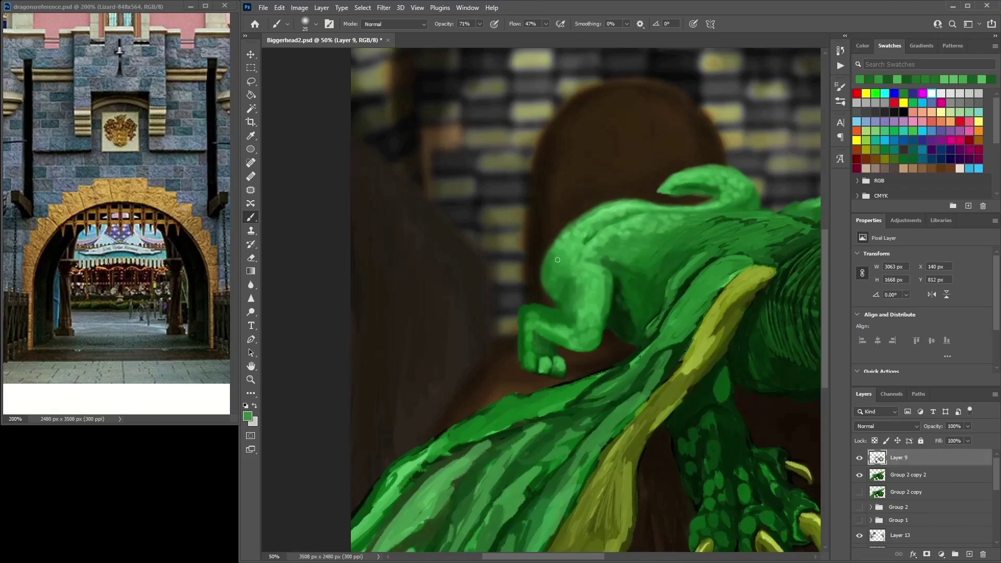
alt+click(559, 282)
drag(743, 297, 641, 216)
alt+click(516, 250)
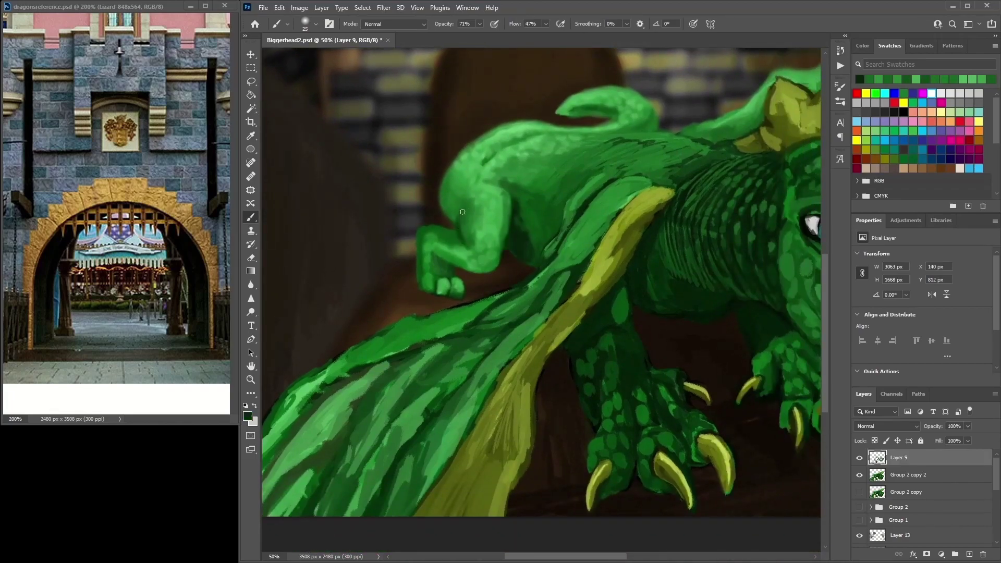
alt+click(466, 219)
alt+click(505, 184)
Shade the flank between the hind leg and the near wing with sampled mid and dark greens
mouse_move(524, 197)
mouse_down()
mouse_move(535, 237)
mouse_move(552, 198)
mouse_move(537, 180)
mouse_move(526, 199)
mouse_move(545, 222)
mouse_move(537, 170)
mouse_move(515, 193)
mouse_move(534, 237)
mouse_move(555, 208)
mouse_move(524, 253)
mouse_move(551, 228)
mouse_move(557, 205)
mouse_up()
alt+click(537, 229)
alt+click(528, 190)
alt+click(527, 209)
alt+click(532, 177)
alt+click(558, 205)
alt+click(531, 261)
alt+click(556, 212)
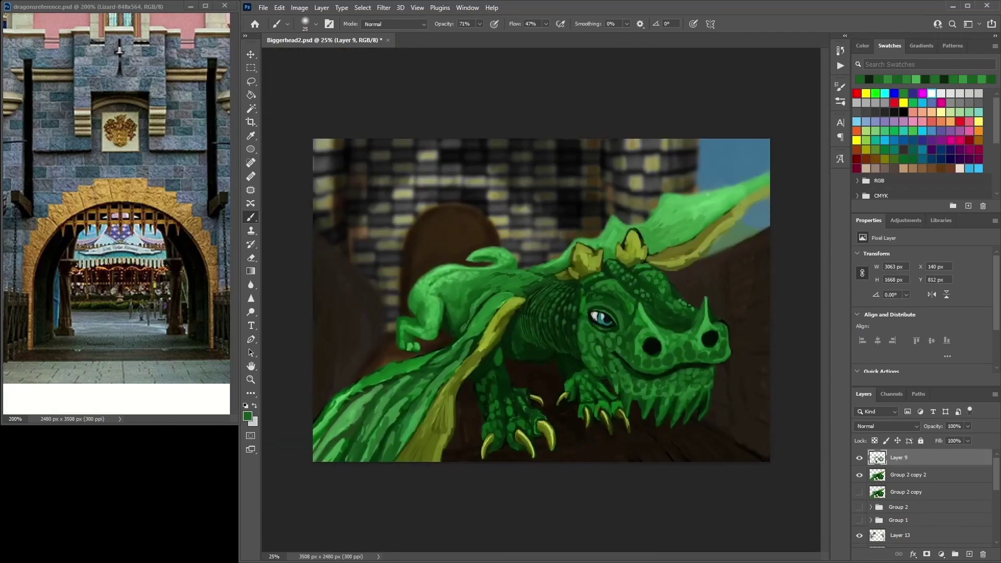
Blend the raised far wing's membrane with sampled light greens and touch up its arm with sampled olive tones
alt+click(702, 183)
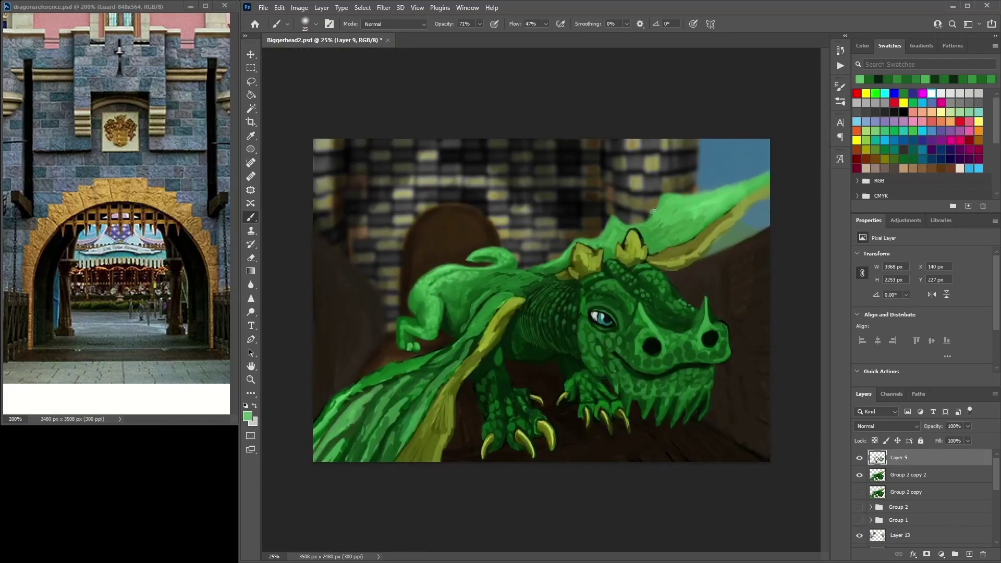
alt+click(666, 241)
alt+click(673, 256)
alt+click(721, 195)
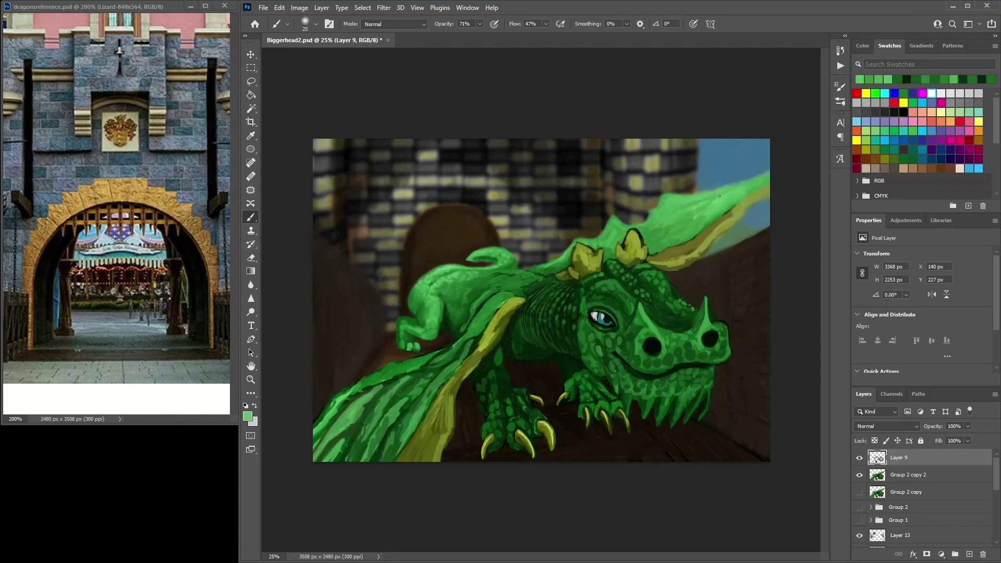
alt+click(702, 229)
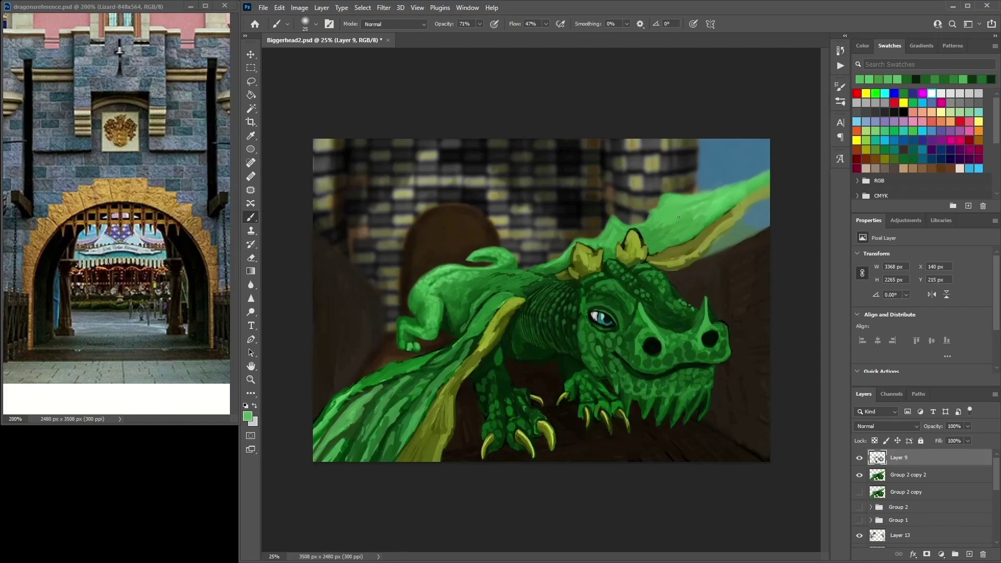
alt+click(686, 211)
alt+click(682, 220)
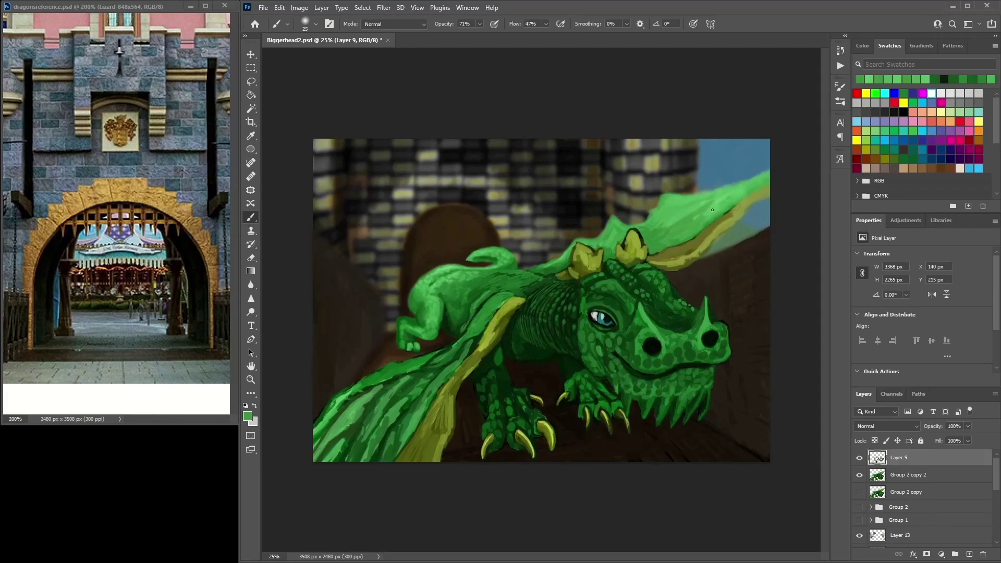
alt+click(680, 239)
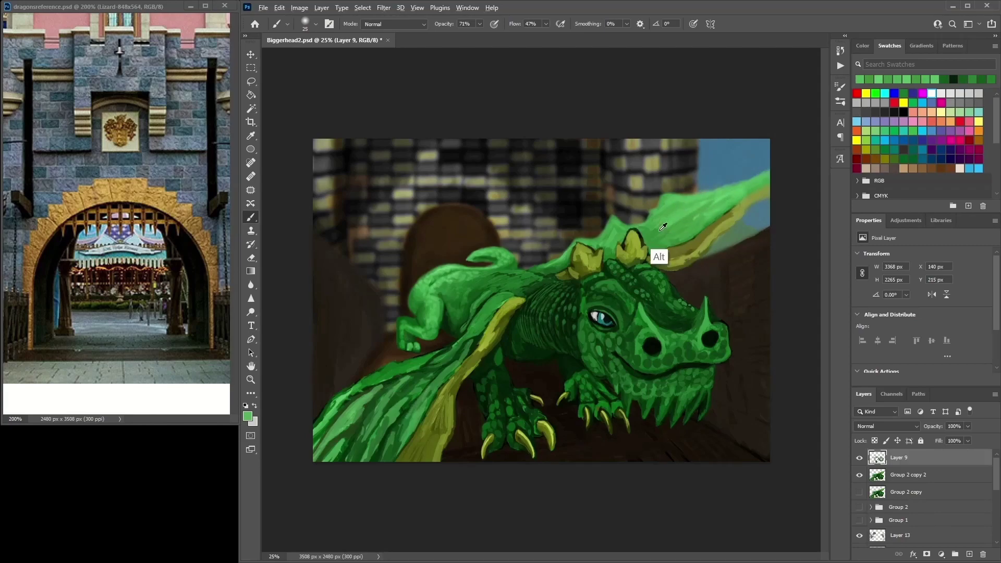
alt+click(616, 238)
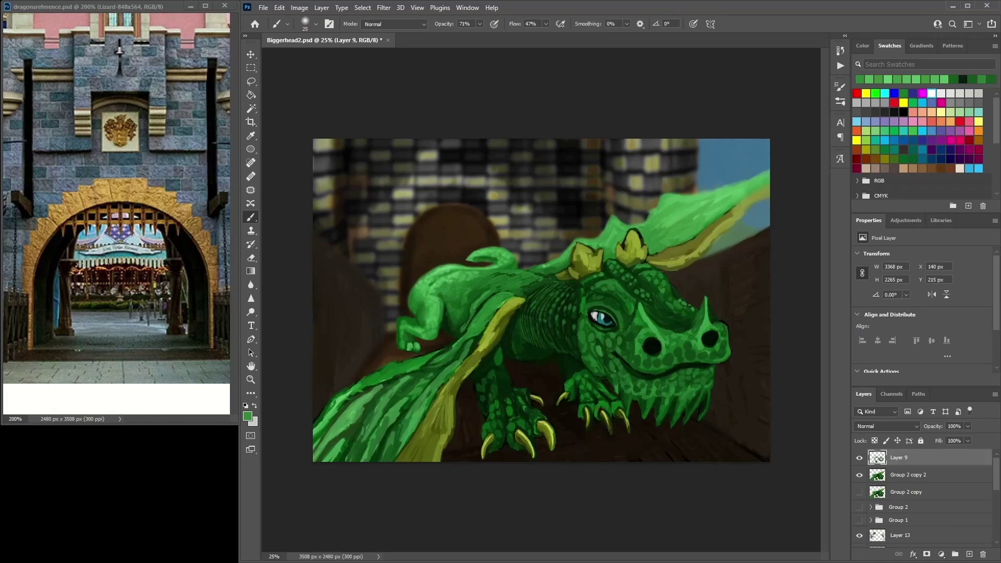
alt+click(680, 266)
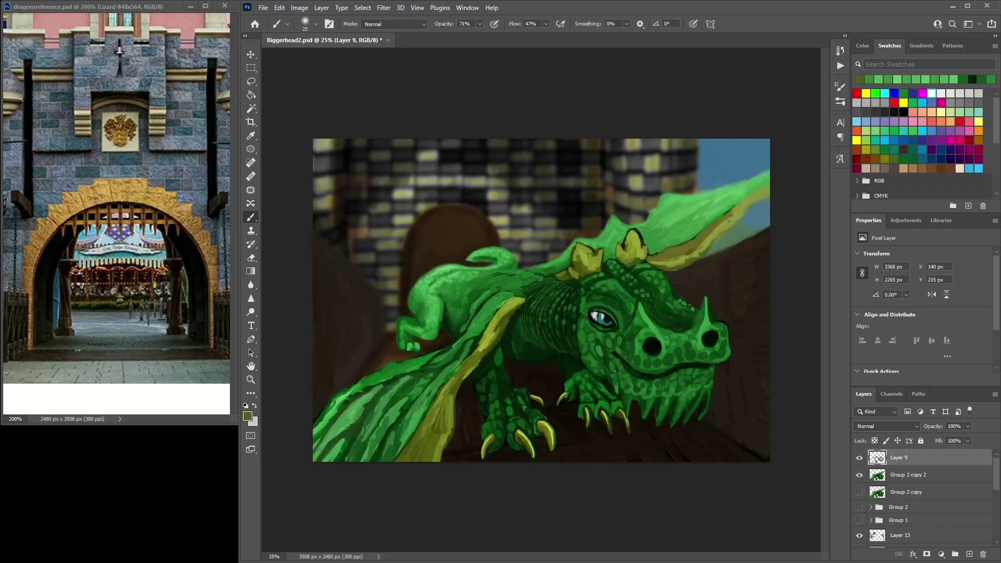
alt+click(684, 255)
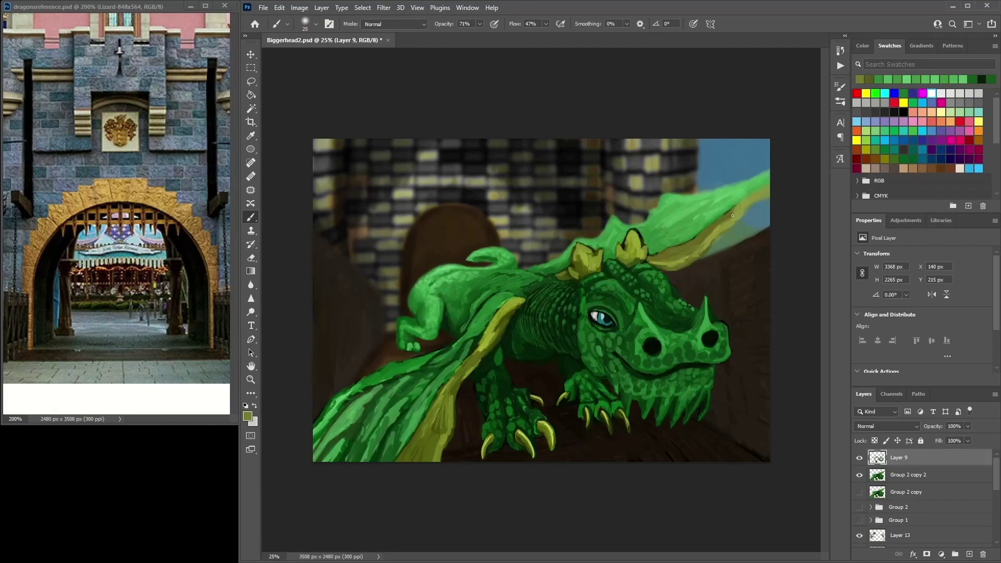
On Layer 16, paint a dark floor edge along the base of the wall beside the dragon's head
click(903, 112)
alt+click(318, 257)
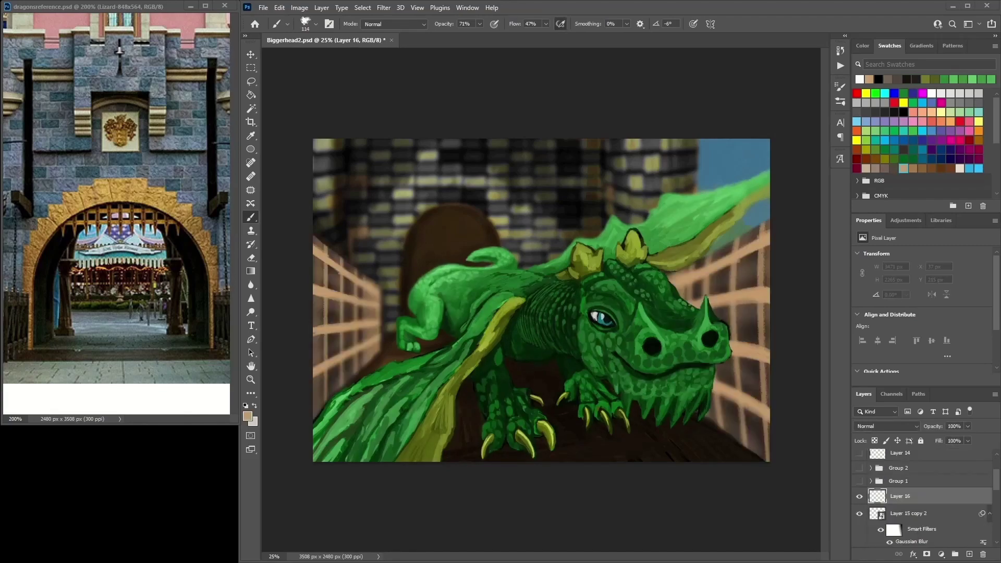
click(859, 497)
key(d)
drag(751, 454, 708, 424)
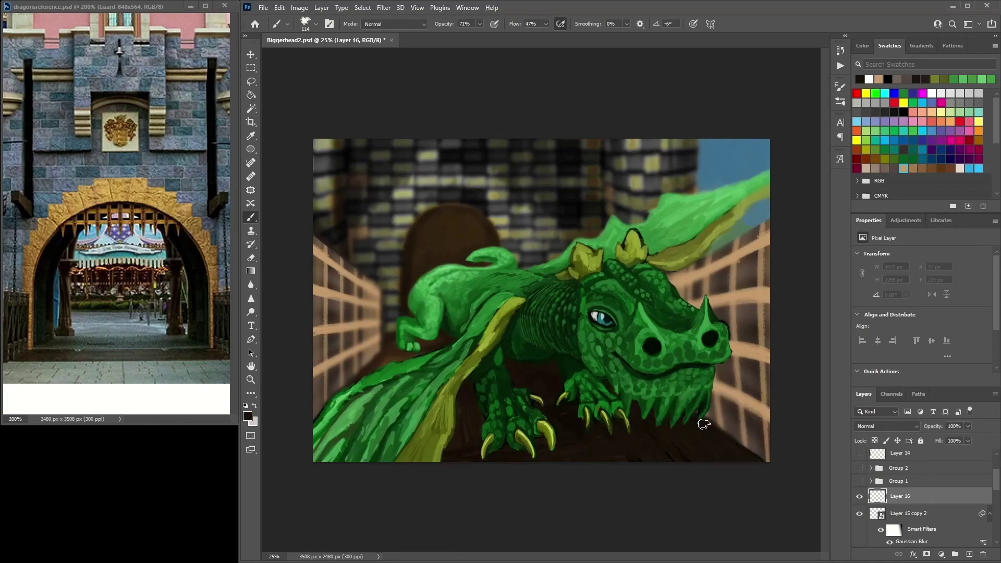
drag(782, 469, 716, 435)
Redraw the wall's tan lines beside the dragon's head, including a straight vertical line down to the floor
alt+click(749, 379)
mouse_move(750, 360)
mouse_down()
mouse_move(741, 351)
mouse_move(765, 364)
mouse_up()
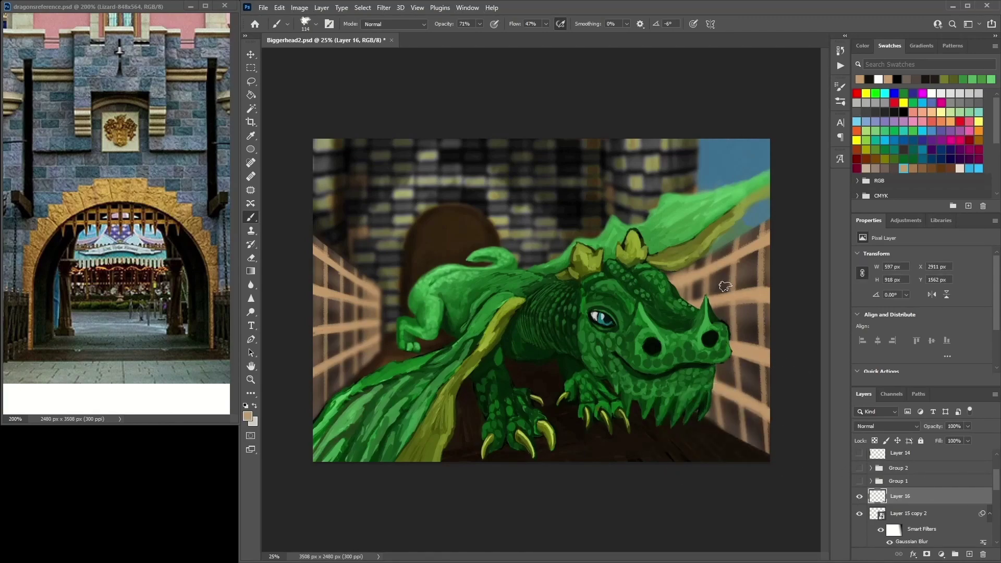
key(shift)
click(738, 241)
shift+click(739, 443)
Trim the wall's base with sampled dark brown and repaint its vertical lines in sampled tan tones
alt+click(733, 459)
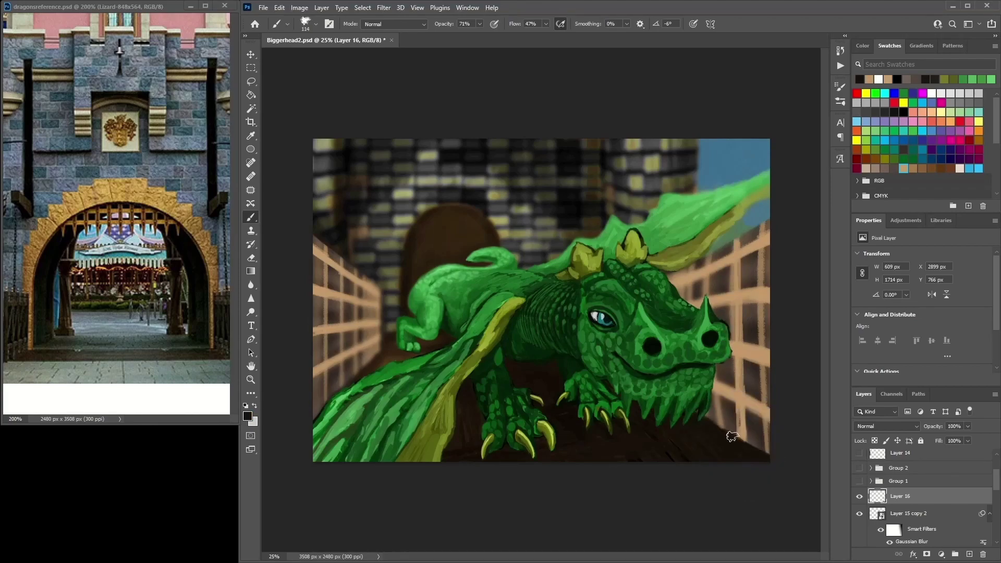
drag(730, 423, 747, 441)
alt+click(740, 399)
drag(740, 399, 740, 441)
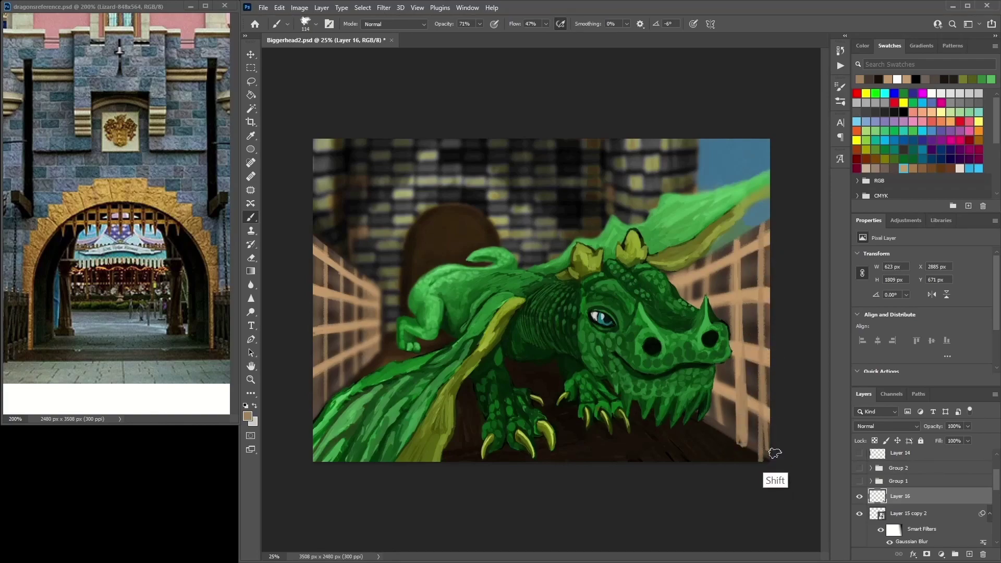
alt+click(751, 292)
mouse_move(749, 331)
mouse_down()
mouse_move(734, 361)
mouse_move(741, 446)
mouse_up()
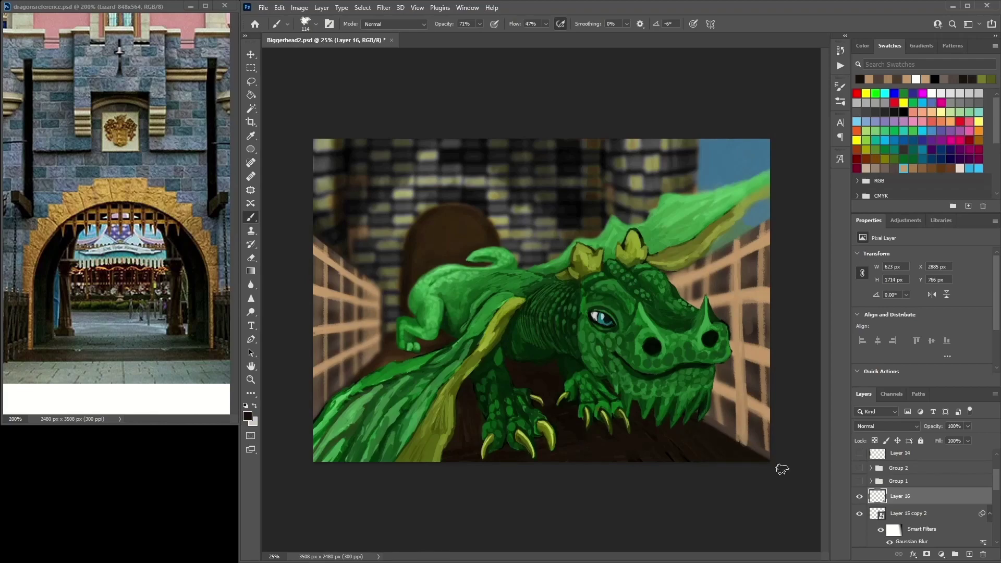
Touch up the wall section beside the dragon's jaw and clean the floor edge beneath it with sampled browns
alt+click(717, 412)
drag(717, 412, 716, 339)
alt+click(729, 435)
mouse_move(729, 436)
mouse_down()
mouse_move(725, 403)
mouse_move(705, 390)
mouse_move(737, 436)
mouse_move(699, 419)
mouse_move(756, 457)
mouse_up()
alt+click(720, 426)
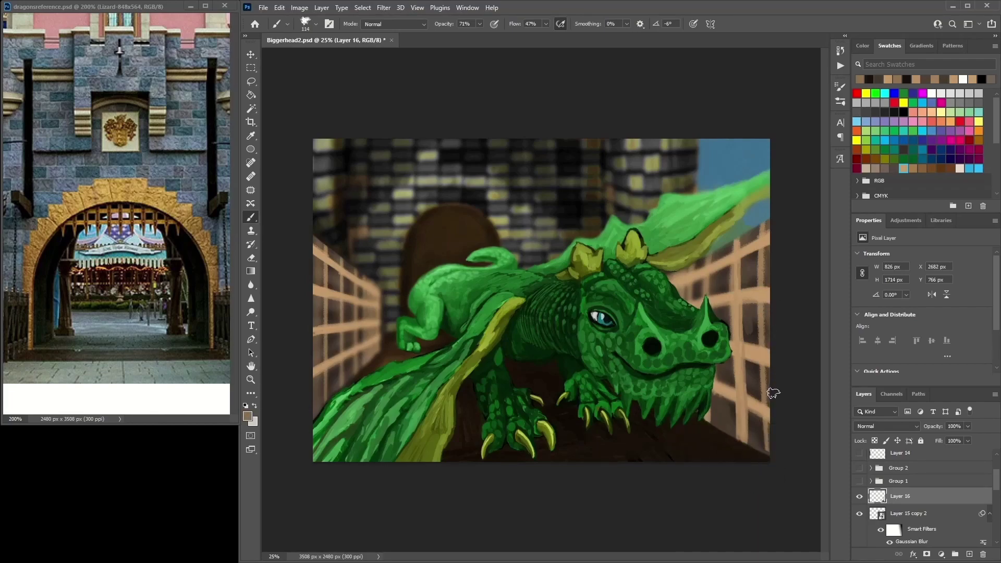
Repaint the wall's vertical lines nearest the canvas edge with sampled browns and tans
drag(777, 380, 753, 433)
alt+click(765, 456)
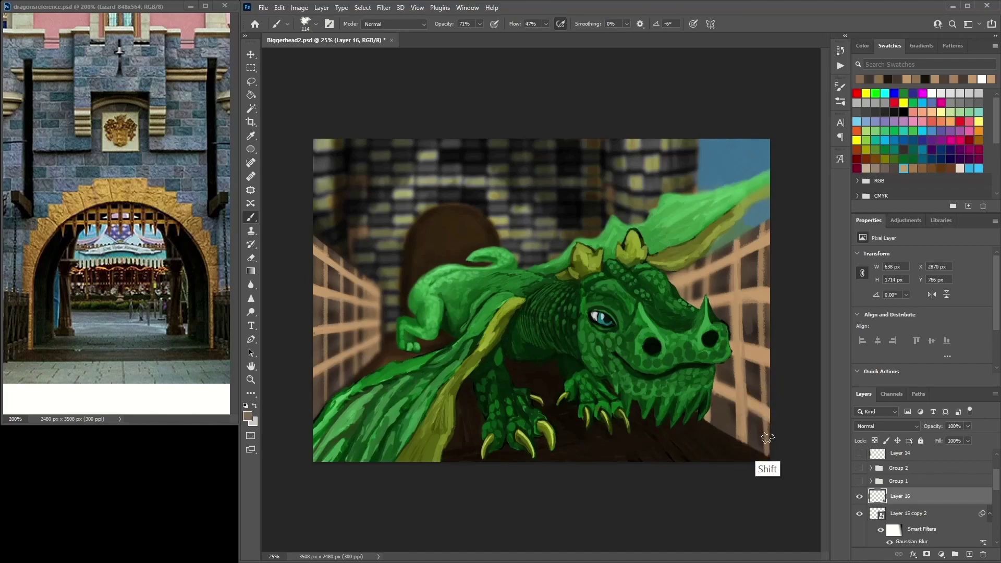
mouse_move(762, 325)
mouse_down()
mouse_move(764, 249)
mouse_move(765, 448)
mouse_up()
click(756, 293)
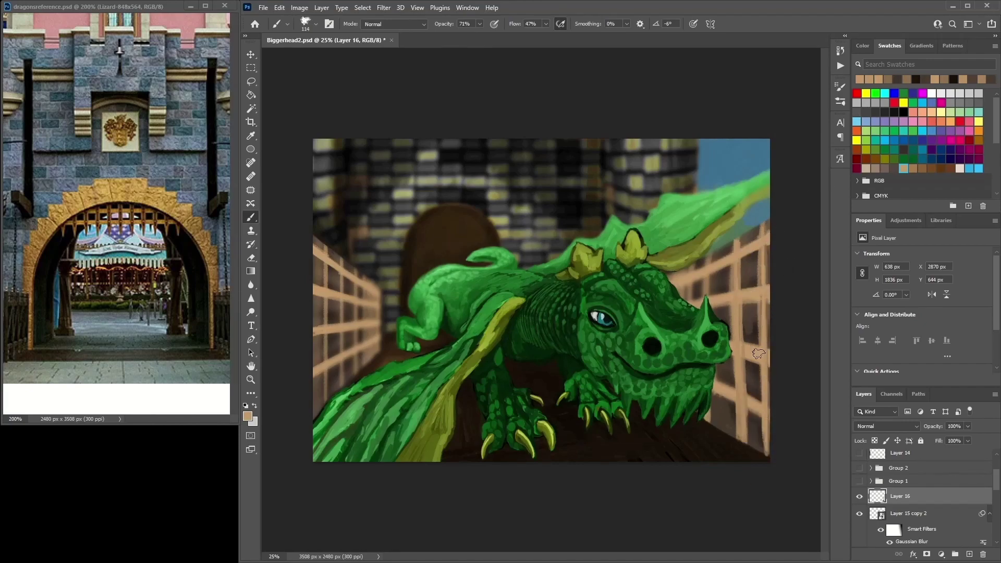
Darken the floor beneath the dragon's chin, around the front claws and near the hind foot with dark brown
key(d)
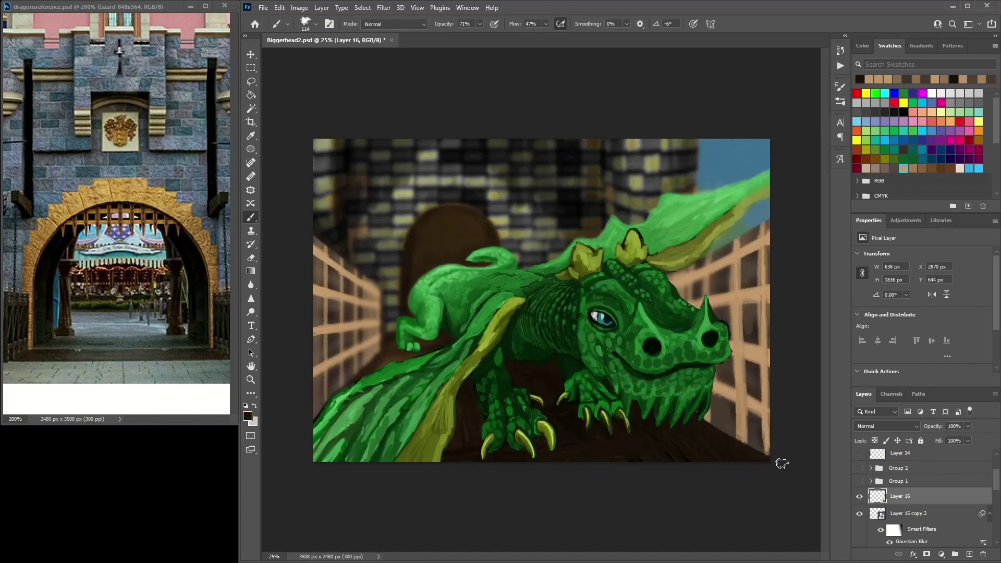
drag(667, 365, 689, 438)
mouse_move(579, 410)
mouse_down()
mouse_move(550, 395)
mouse_move(496, 393)
mouse_move(479, 419)
mouse_move(457, 427)
mouse_move(567, 452)
mouse_move(578, 416)
mouse_move(594, 449)
mouse_up()
mouse_move(689, 448)
mouse_down()
mouse_move(651, 461)
mouse_move(622, 456)
mouse_move(657, 434)
mouse_move(700, 440)
mouse_up()
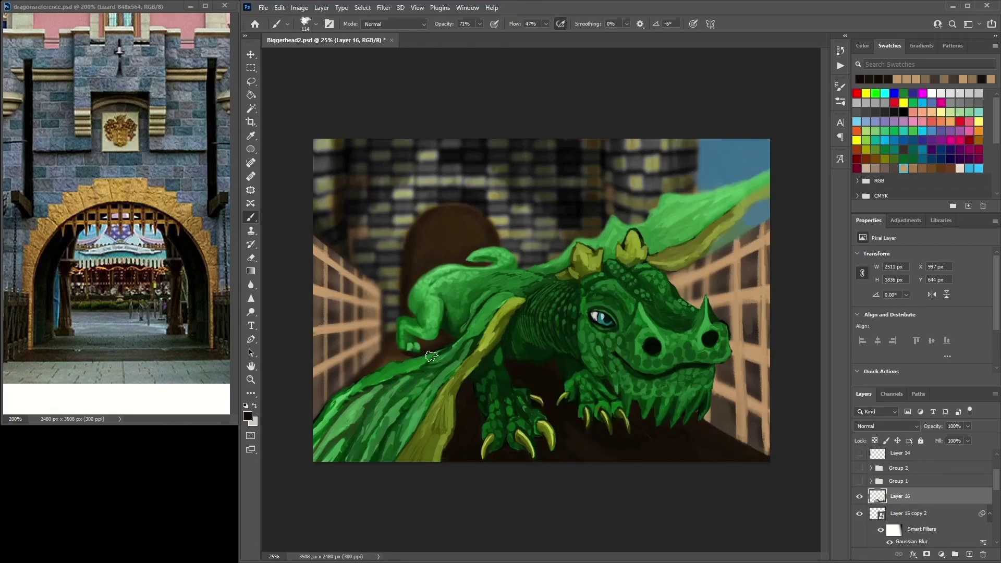
mouse_move(485, 369)
mouse_down()
mouse_move(468, 395)
mouse_move(412, 351)
mouse_up()
mouse_move(576, 437)
mouse_down()
mouse_move(599, 459)
mouse_move(597, 444)
mouse_move(585, 447)
mouse_up()
alt+click(695, 448)
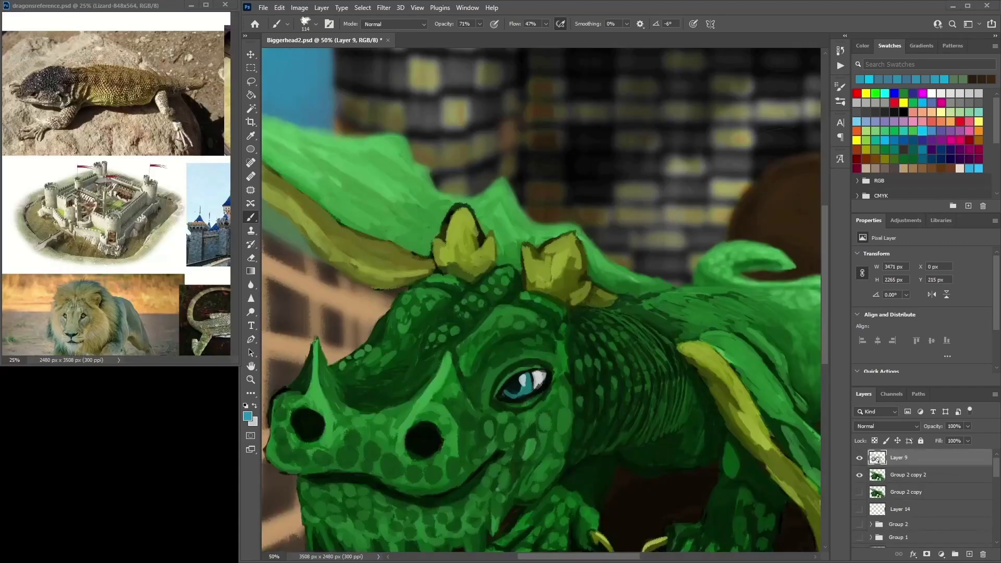
On Layer 9, paint over the far horn's dark outline with sampled greens and olives at brush size 55
right_click(448, 222)
alt+click(445, 215)
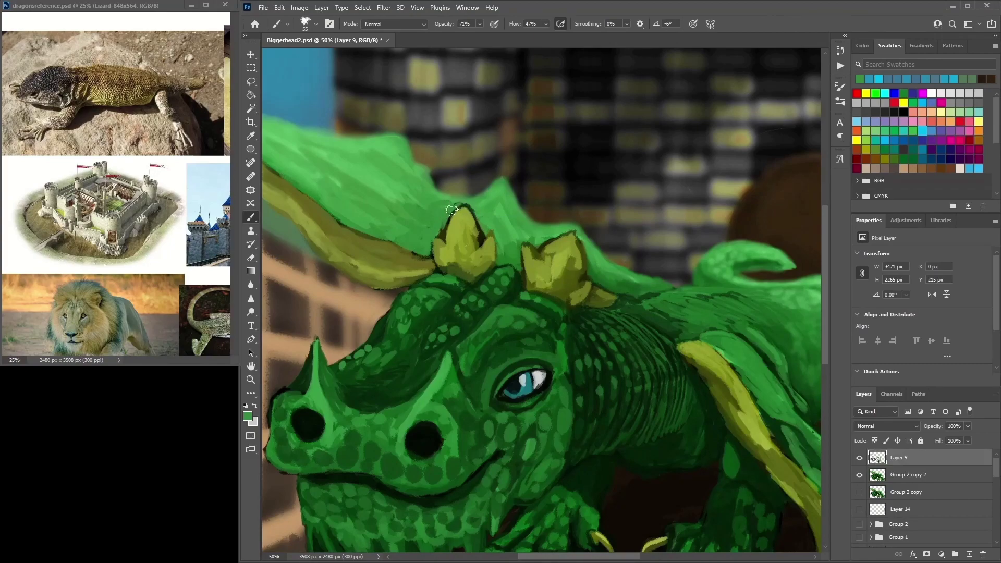
alt+click(477, 229)
alt+click(476, 230)
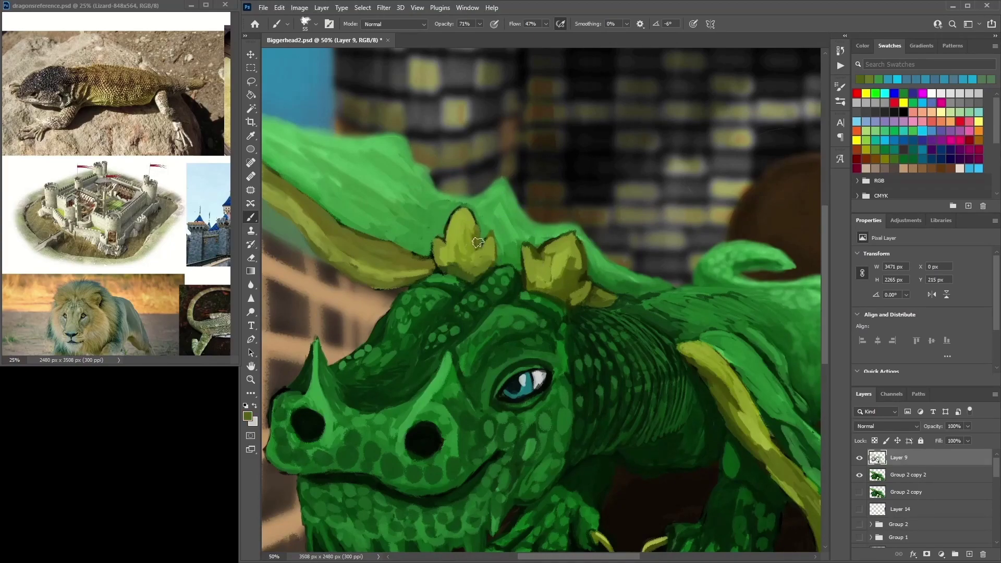
alt+click(460, 220)
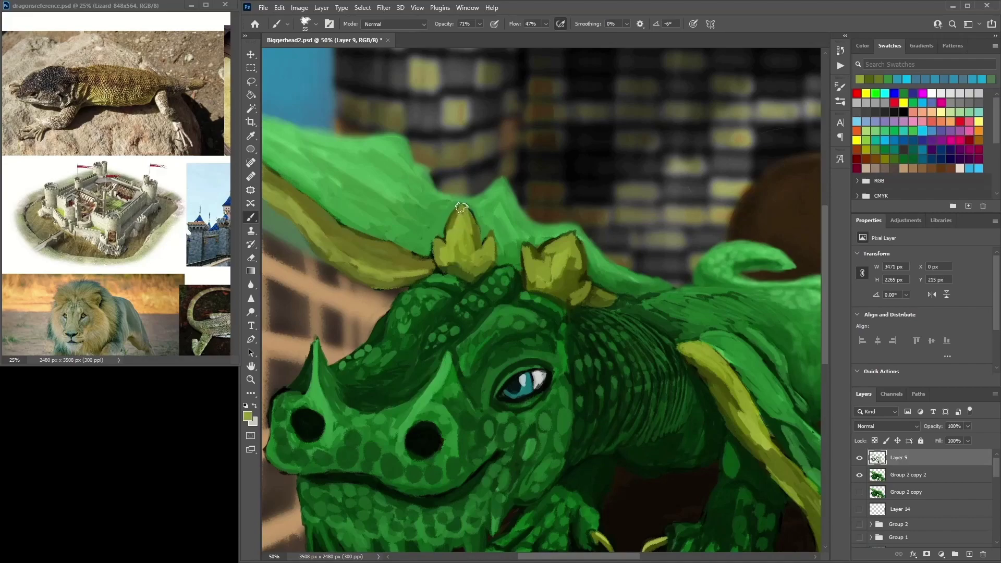
Smooth the centres and bases of both head horns with sampled yellow-greens and olives
alt+click(539, 283)
alt+click(486, 277)
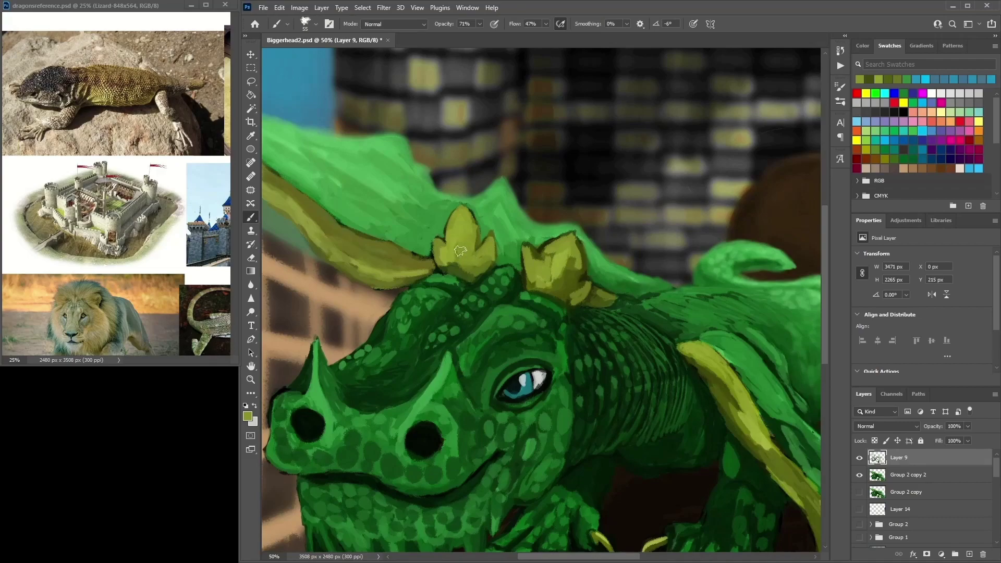
alt+click(451, 272)
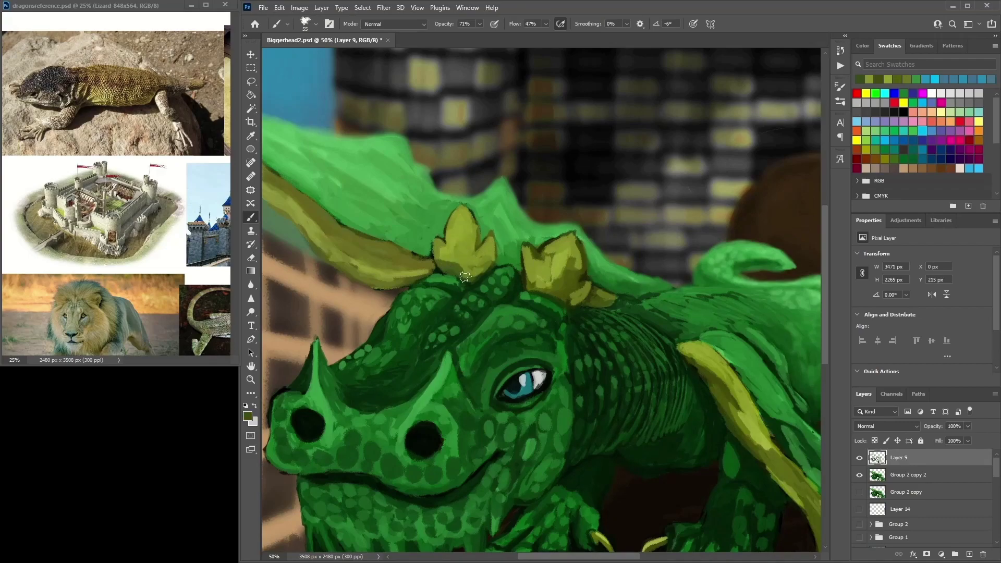
mouse_move(527, 273)
mouse_down()
mouse_move(561, 294)
mouse_move(576, 270)
mouse_move(567, 248)
mouse_move(552, 266)
mouse_up()
alt+click(578, 299)
alt+click(571, 281)
mouse_move(472, 261)
mouse_down()
mouse_move(469, 230)
mouse_move(444, 261)
mouse_move(462, 255)
mouse_move(478, 275)
mouse_move(459, 247)
mouse_move(462, 219)
mouse_move(446, 265)
mouse_move(458, 239)
mouse_move(485, 258)
mouse_move(468, 235)
mouse_up()
alt+click(551, 266)
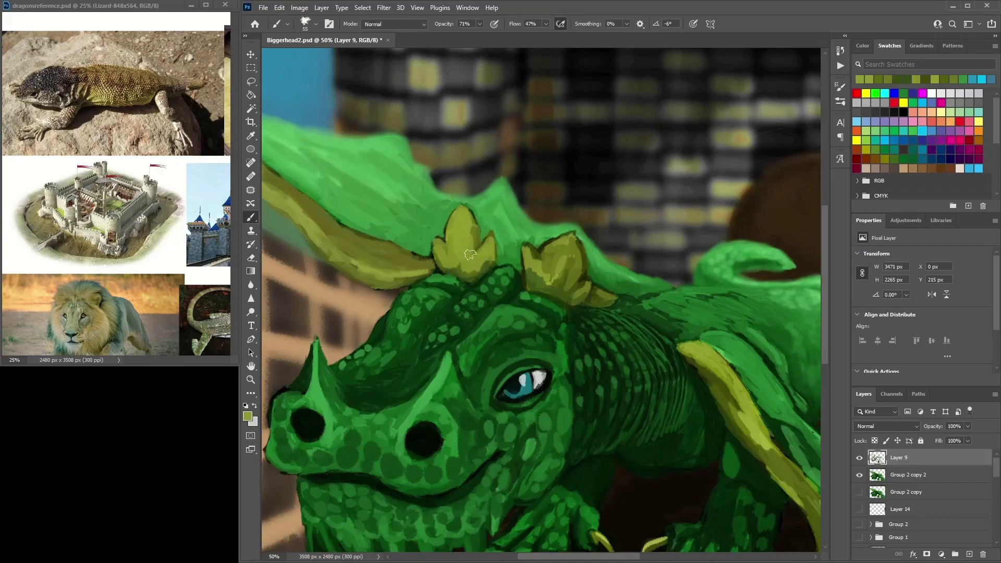
mouse_move(577, 265)
mouse_down()
mouse_move(570, 241)
mouse_move(548, 250)
mouse_move(567, 281)
mouse_up()
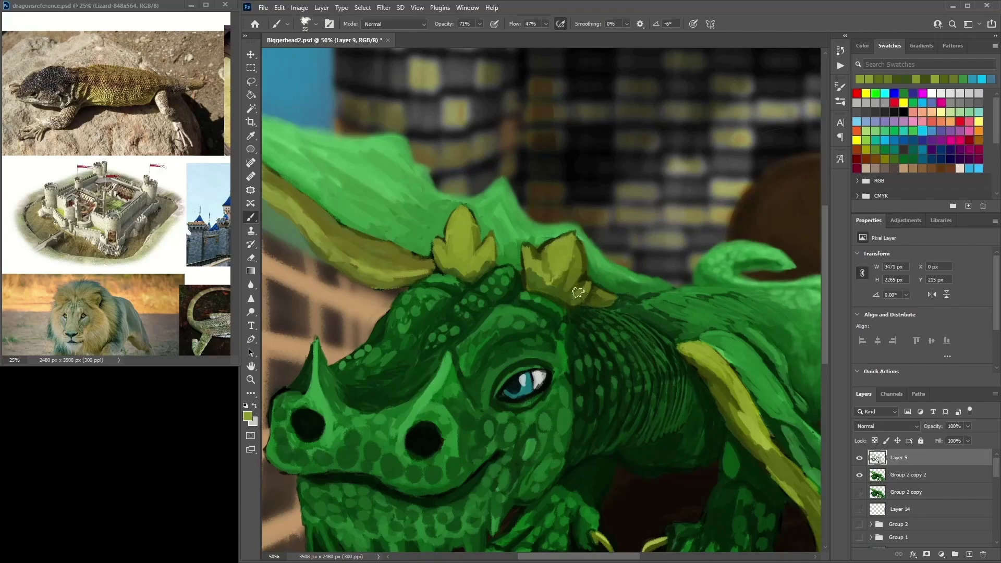
Shade the edges and tips of both head horns with sampled dark olive and blend it inward
alt+click(547, 273)
mouse_move(488, 247)
mouse_down()
mouse_move(464, 204)
mouse_move(442, 228)
mouse_move(450, 239)
mouse_move(491, 238)
mouse_move(493, 255)
mouse_move(488, 240)
mouse_move(492, 253)
mouse_move(475, 256)
mouse_move(469, 209)
mouse_up()
alt+click(538, 281)
alt+click(474, 264)
mouse_move(543, 254)
mouse_down()
mouse_move(568, 239)
mouse_move(547, 256)
mouse_move(556, 250)
mouse_move(549, 274)
mouse_move(570, 240)
mouse_up()
alt+click(558, 264)
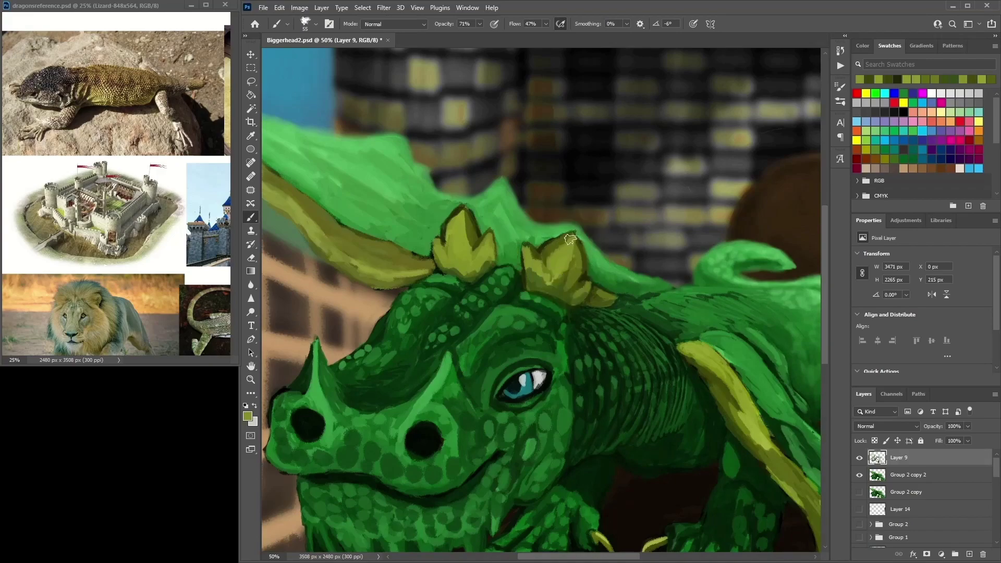
alt+click(566, 306)
drag(452, 229, 456, 259)
alt+click(459, 252)
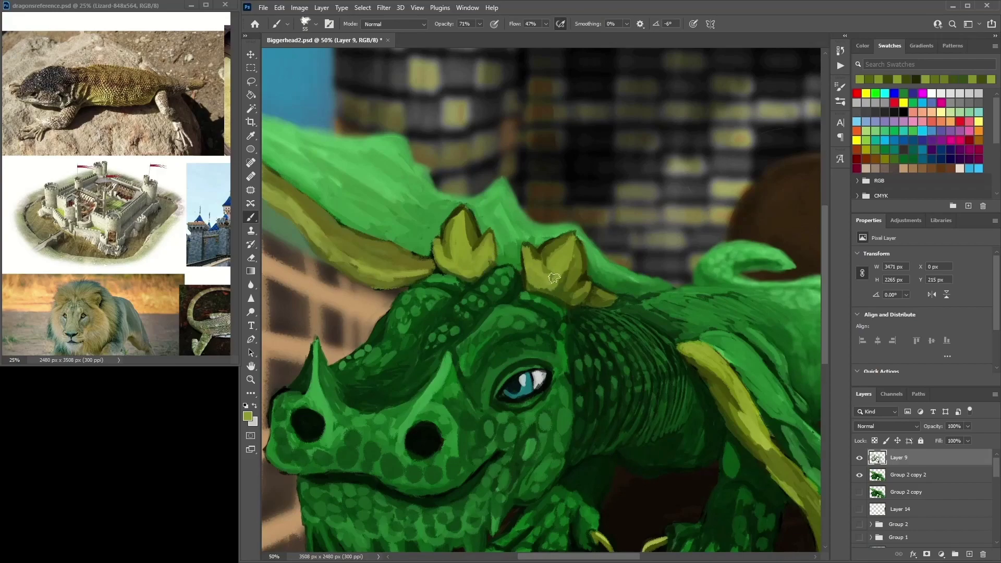
alt+click(486, 284)
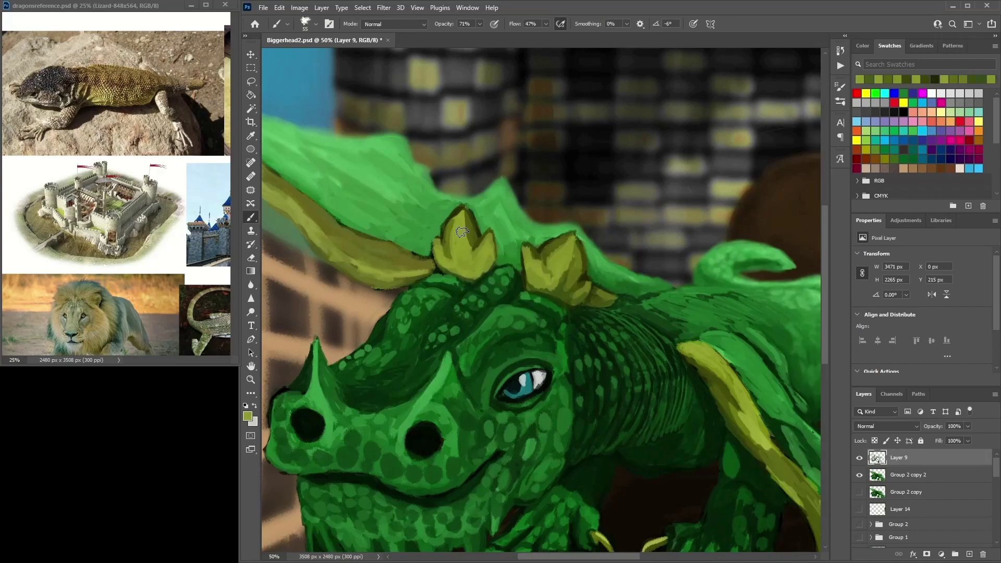
Clean the base of the far horn and paint scales on the crown between the horns with sampled greens
alt+click(557, 313)
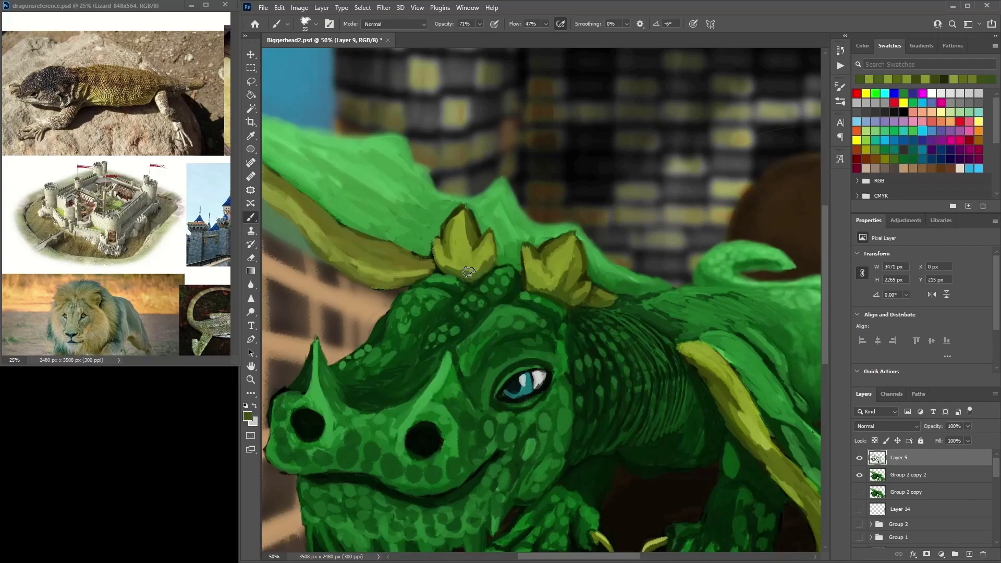
alt+click(494, 301)
alt+click(499, 299)
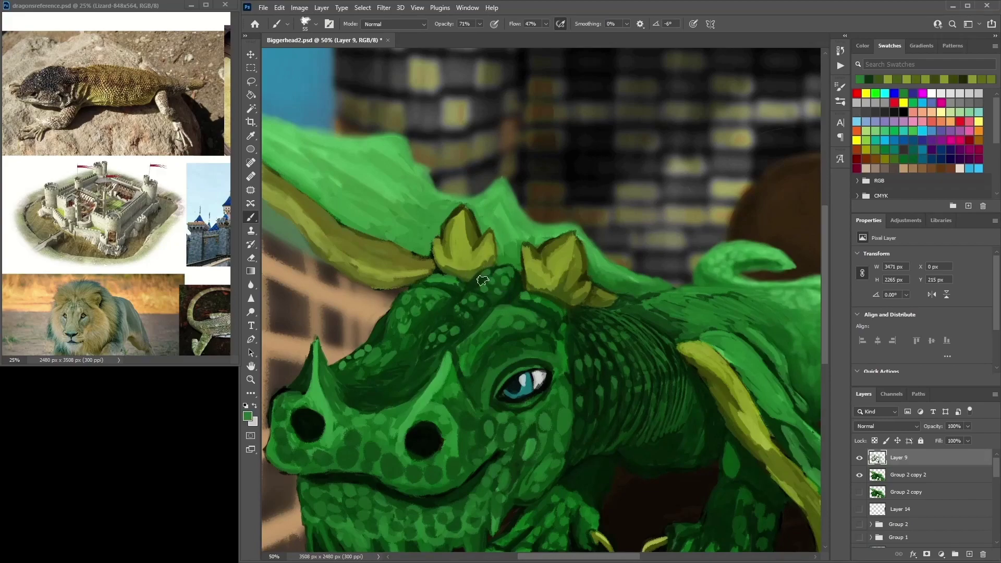
alt+click(495, 322)
alt+click(500, 294)
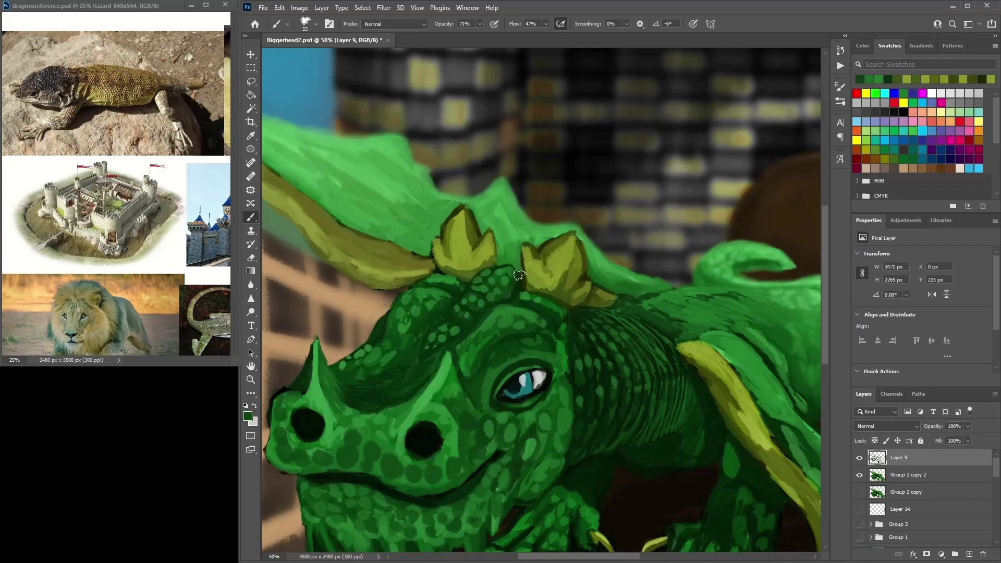
alt+click(506, 295)
drag(512, 282, 499, 296)
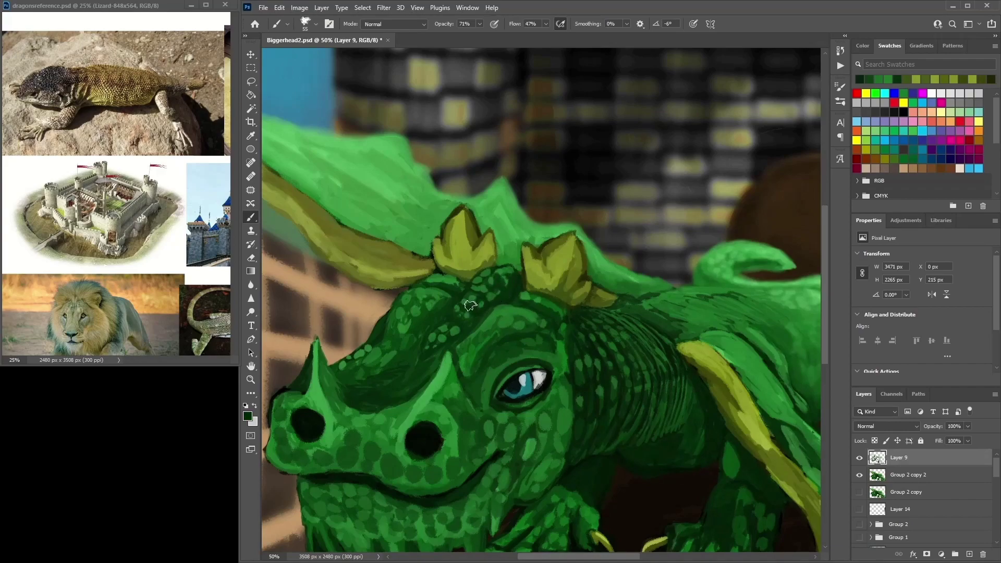
Paint scales with dark gaps along the dragon's forehead ridge using sampled dark and mid greens
alt+click(474, 326)
alt+click(452, 318)
alt+click(456, 309)
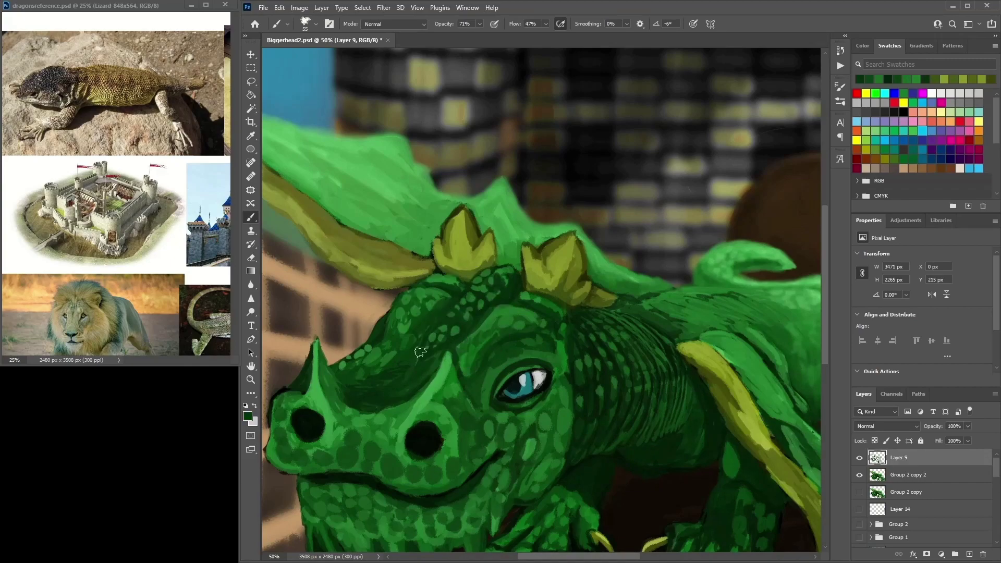
alt+click(416, 324)
alt+click(418, 321)
alt+click(422, 323)
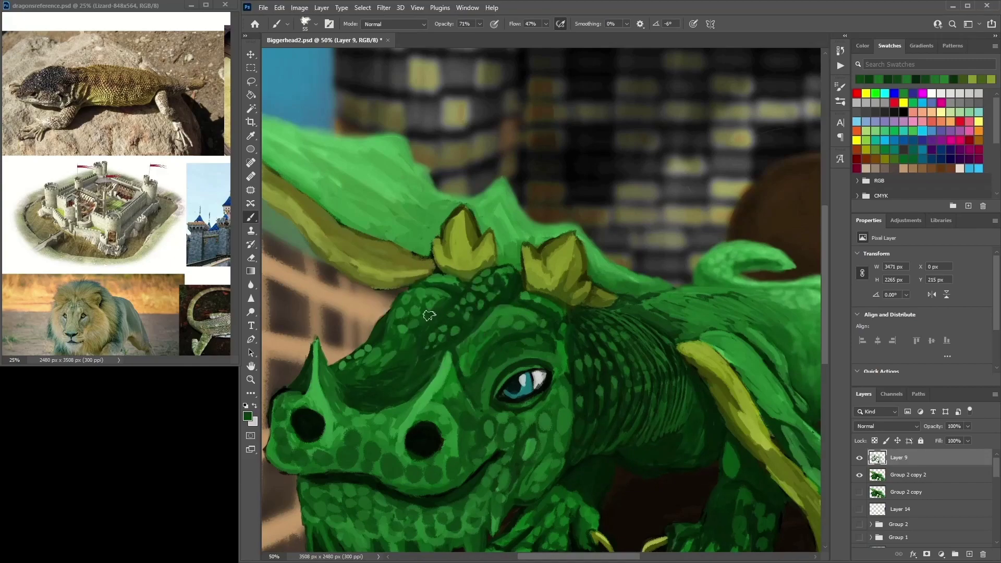
alt+click(436, 294)
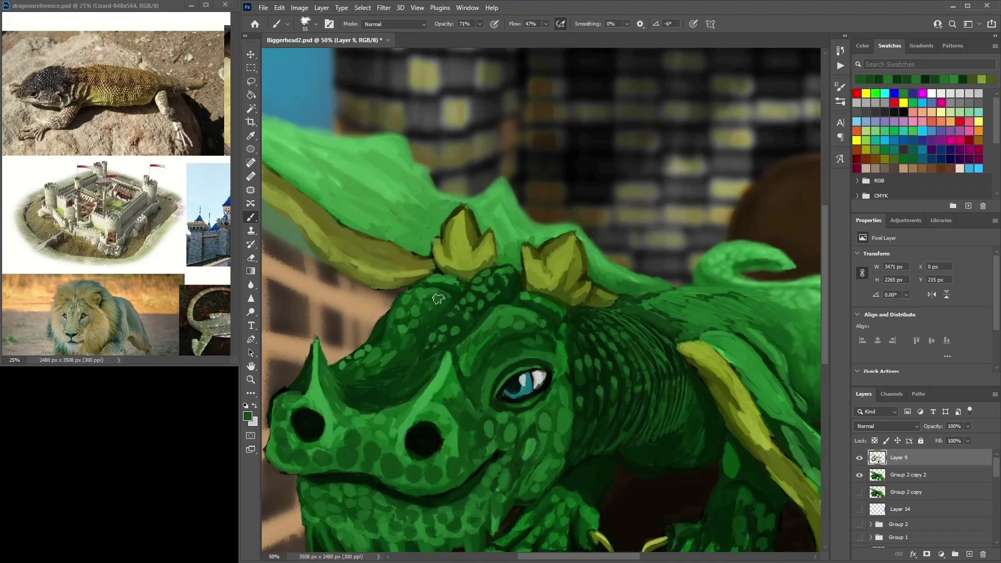
drag(432, 296, 414, 330)
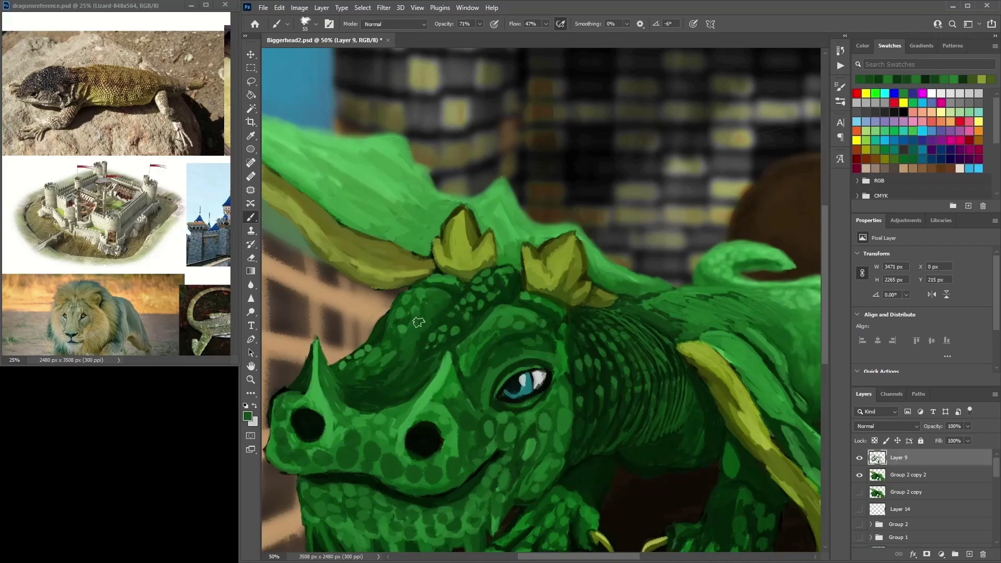
Add green scales around the dragon's brow and darken the border between the head and neck behind the eye
alt+click(470, 368)
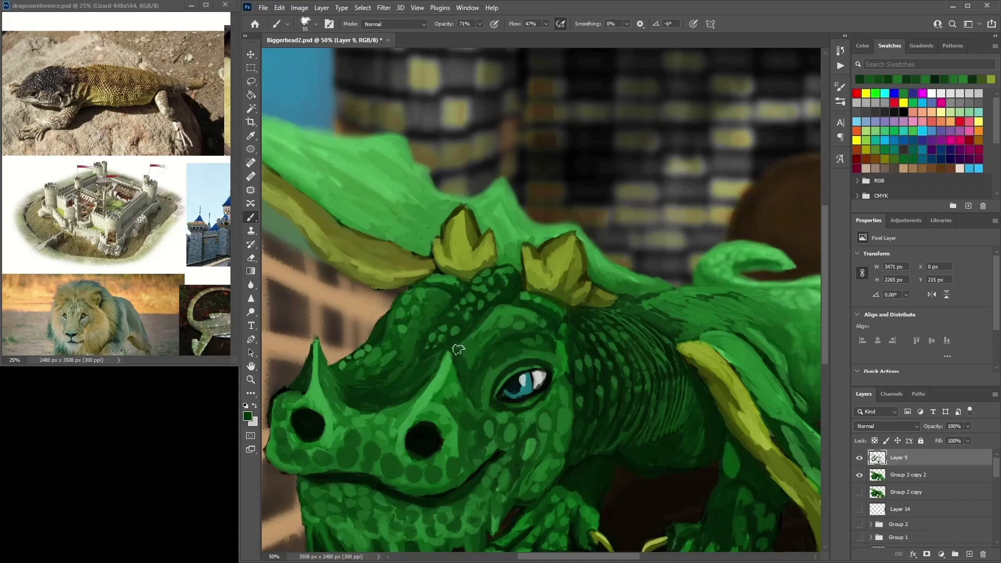
alt+click(473, 380)
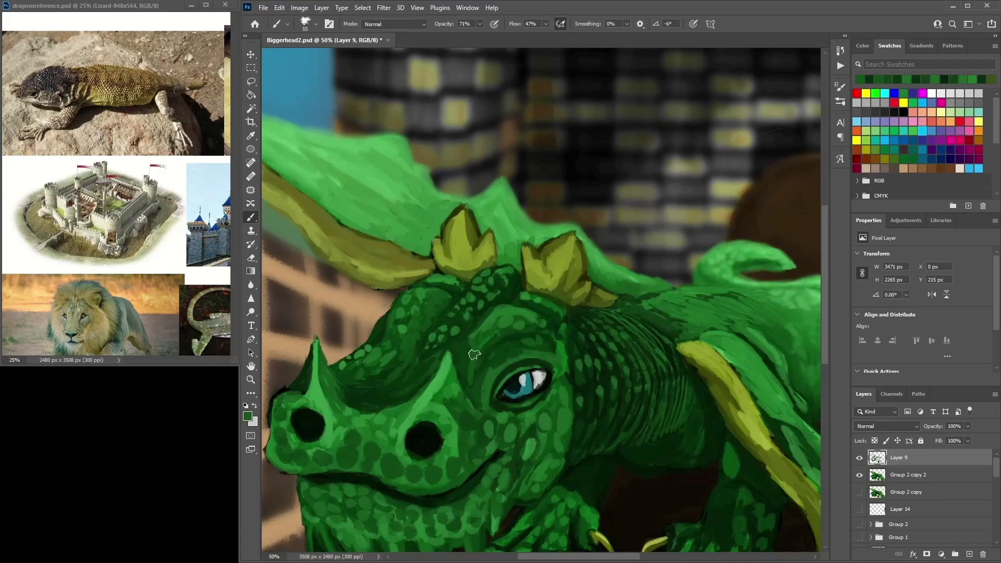
alt+click(510, 361)
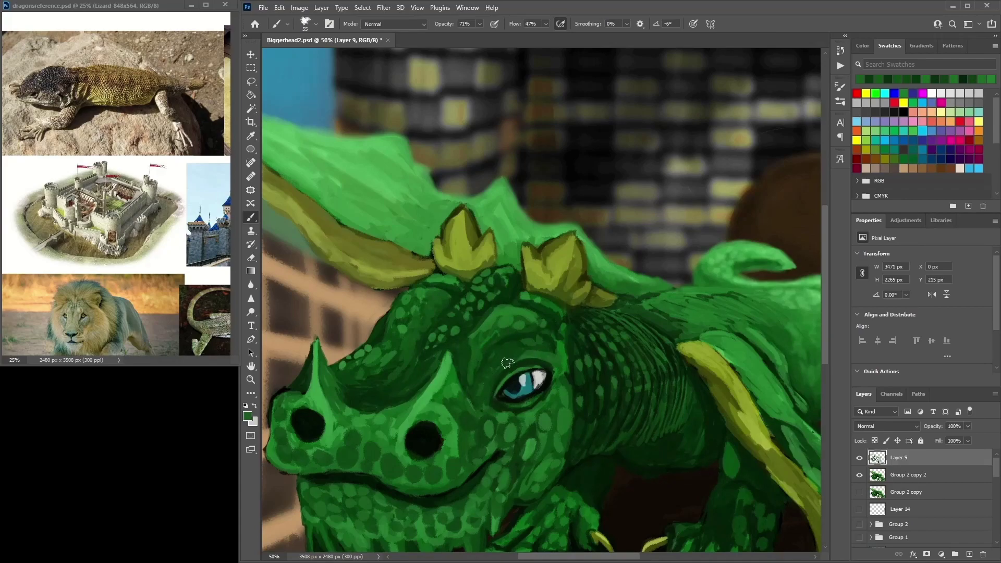
alt+click(547, 364)
alt+click(545, 354)
alt+click(544, 352)
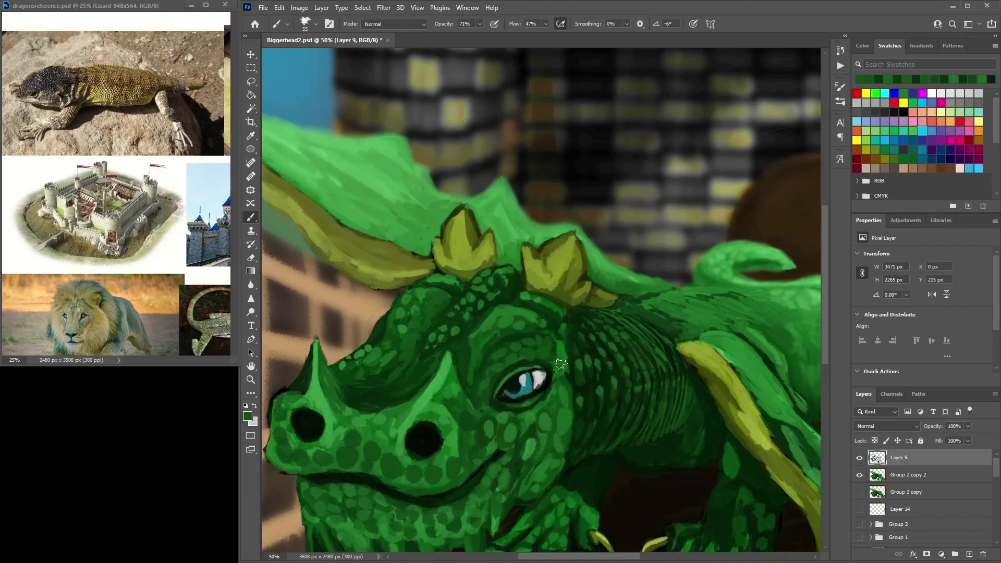
alt+click(560, 396)
alt+click(570, 338)
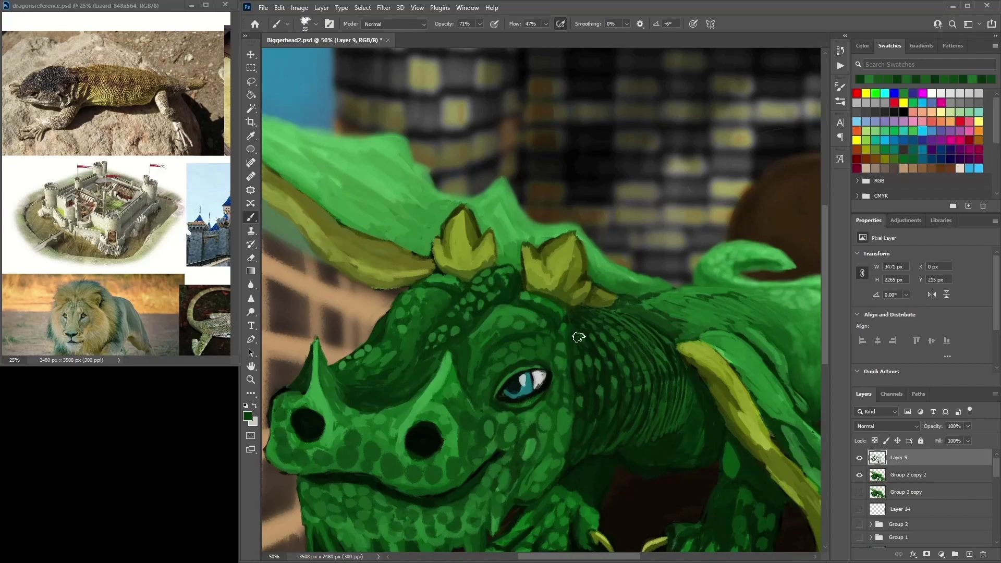
Refine the scales on the cheek below and in front of the dragon's eye with sampled greens
alt+click(554, 400)
click(551, 404)
alt+click(542, 420)
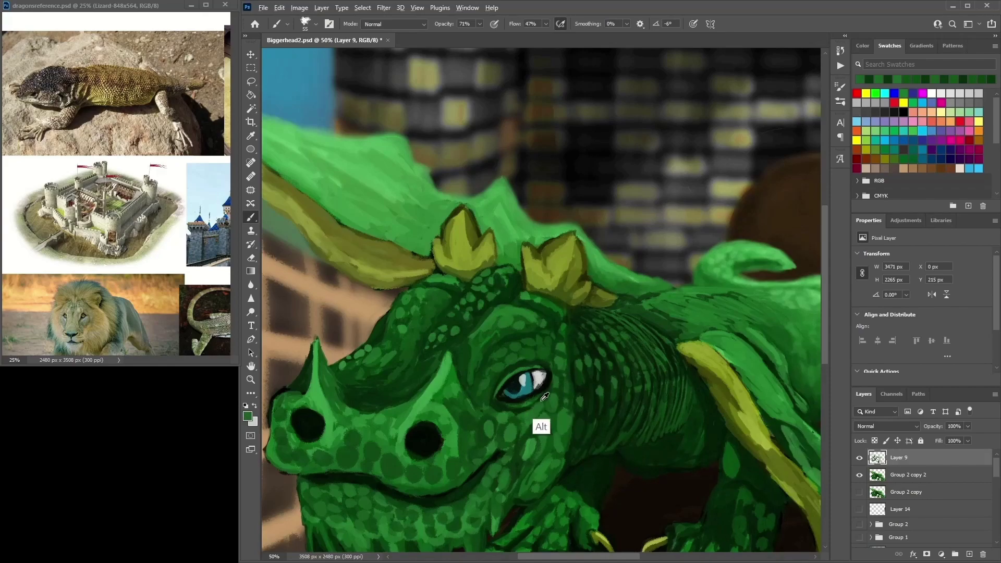
alt+click(530, 437)
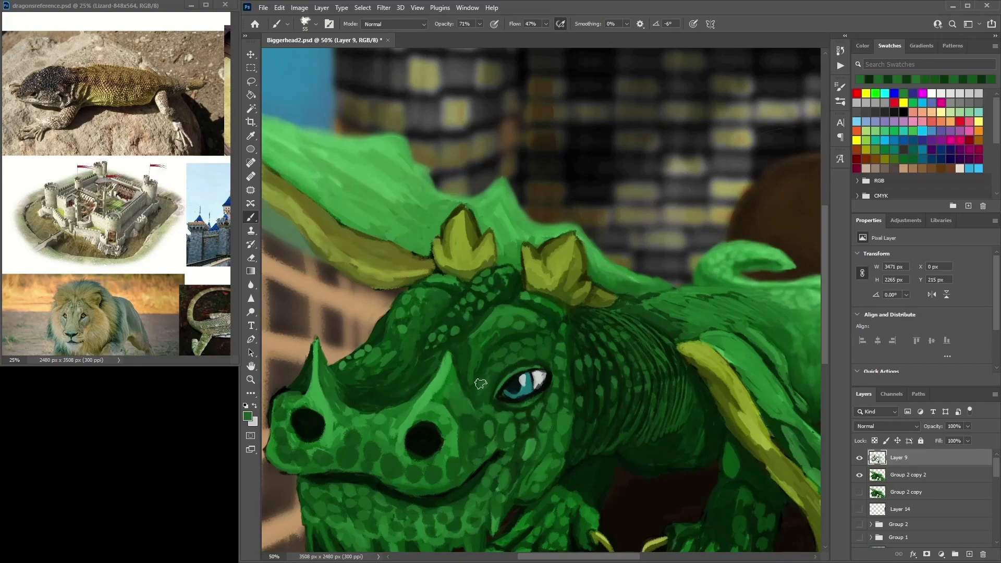
alt+click(519, 347)
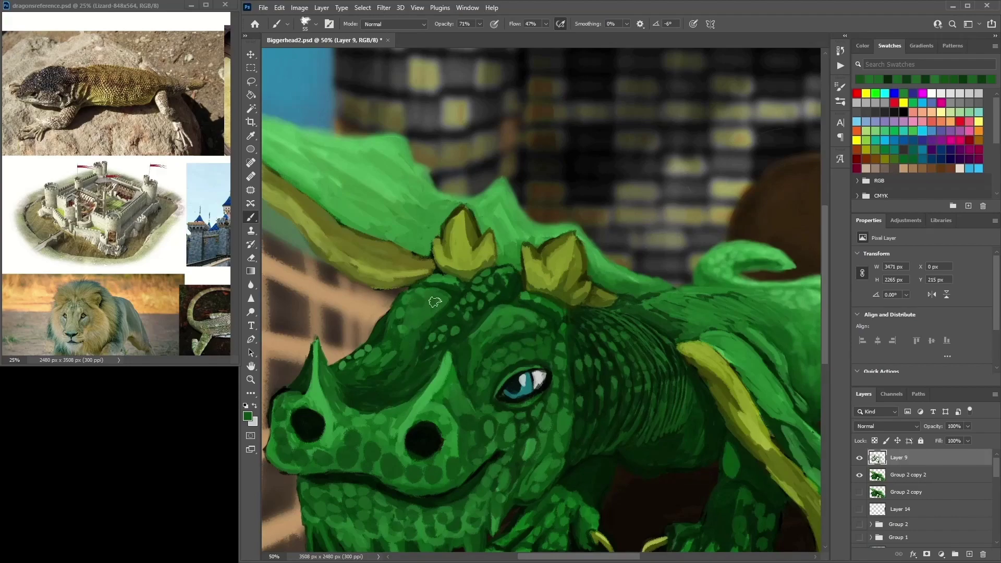
Add further scales to the far side of the forehead and the raised brow above the eye with sampled greens
alt+click(414, 319)
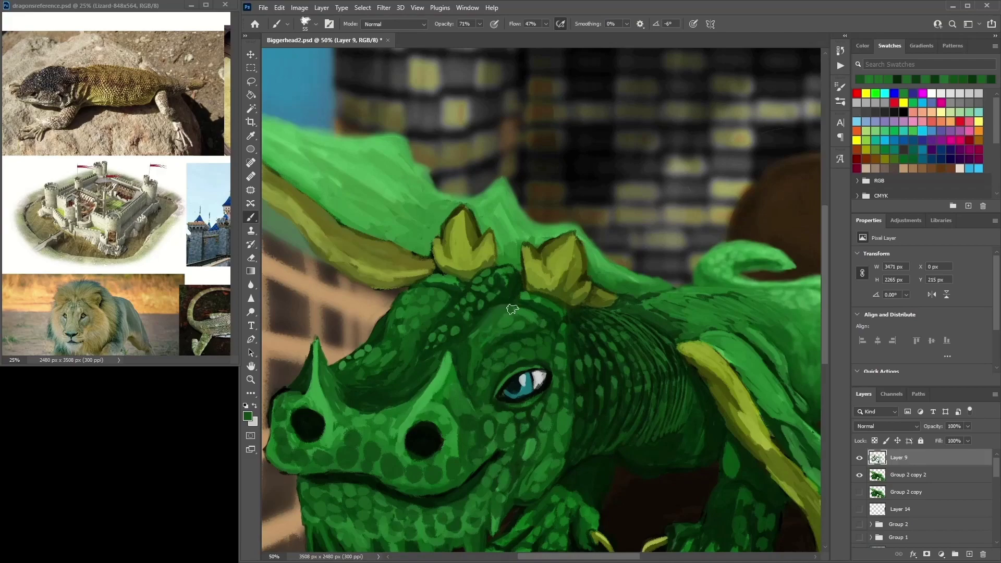
alt+click(510, 325)
alt+click(510, 321)
alt+click(536, 315)
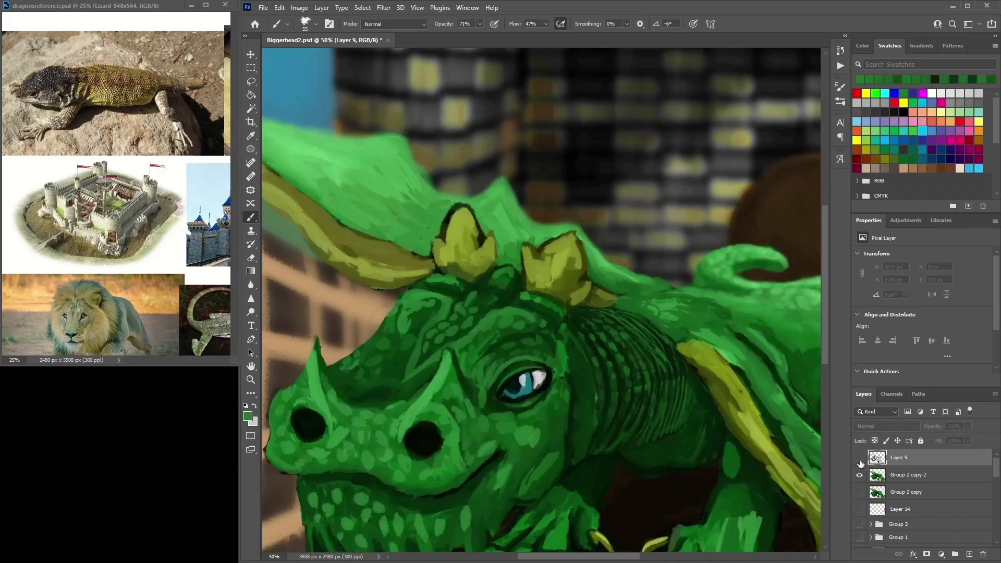
Clean the forehead's outer edge with the Eraser at size 20 on Group 2 copy 2 and Layer 9
click(907, 474)
key(e)
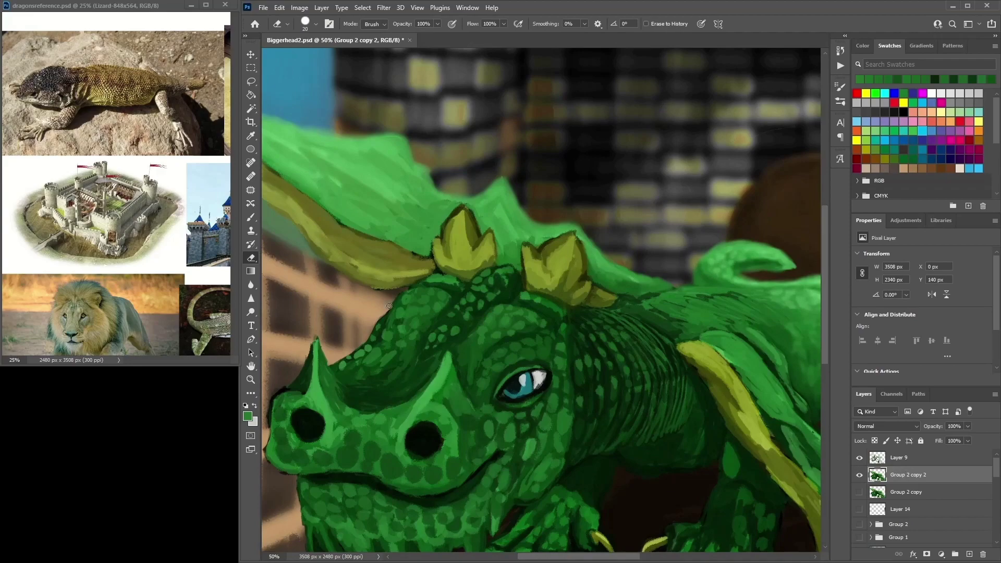
click(898, 457)
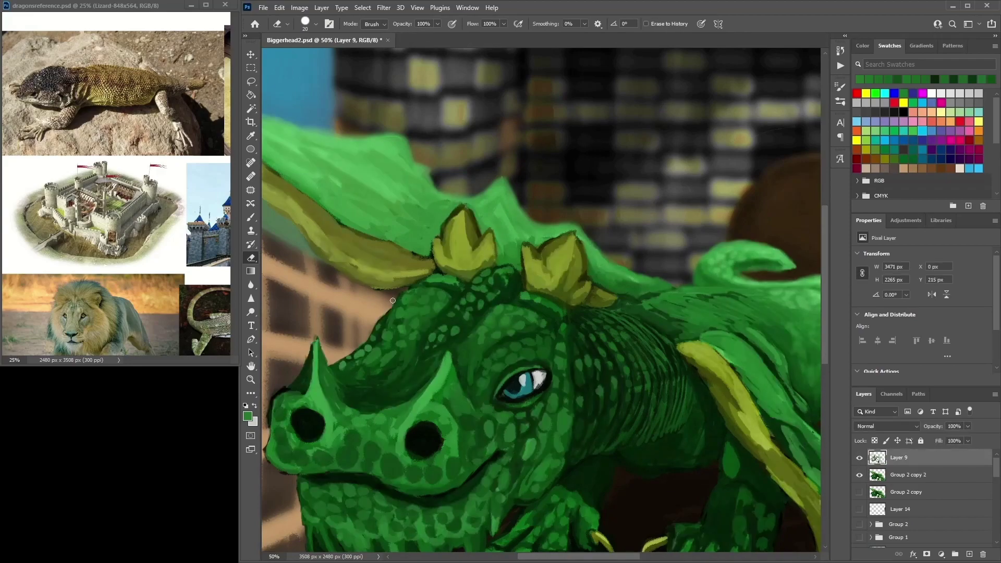
With the Brush on Layer 9, paint scales over the forehead's far edge and shade the hollow between the snout and eye
click(251, 217)
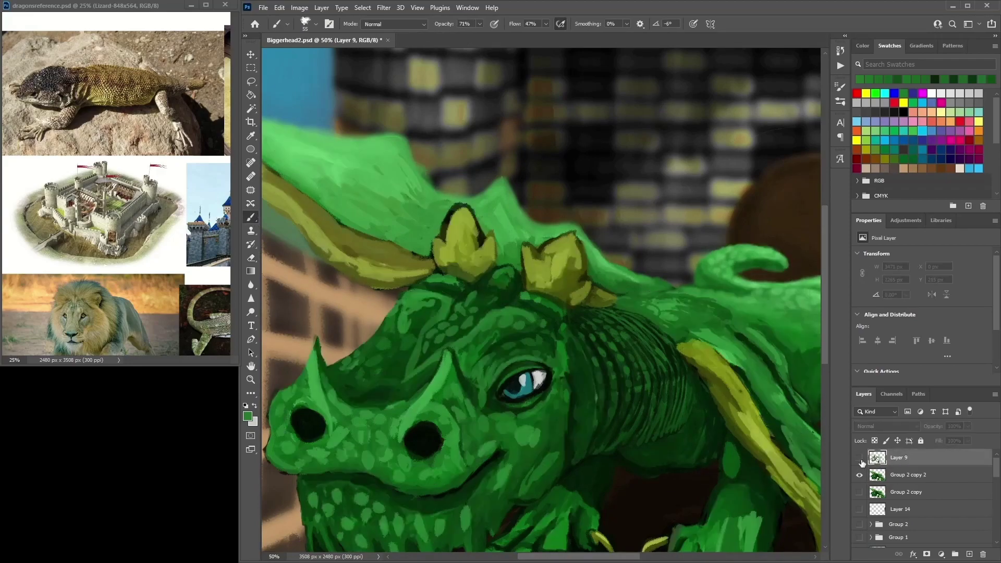
alt+click(527, 292)
mouse_move(418, 288)
mouse_down()
mouse_move(412, 305)
mouse_move(423, 298)
mouse_move(397, 313)
mouse_move(401, 331)
mouse_move(418, 329)
mouse_up()
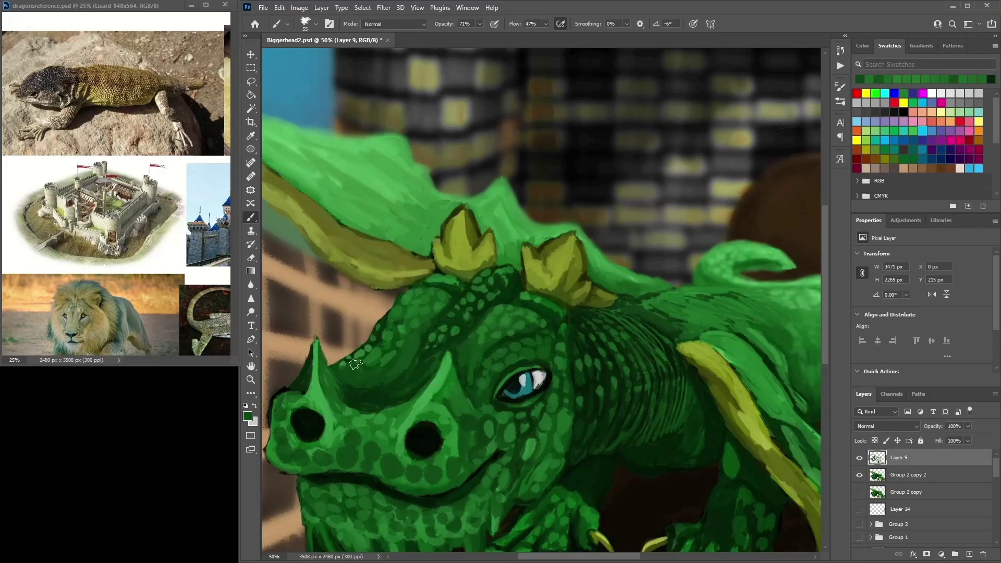
alt+click(437, 315)
click(488, 336)
mouse_move(402, 368)
mouse_down()
mouse_move(425, 358)
mouse_move(415, 385)
mouse_move(467, 368)
mouse_move(454, 361)
mouse_move(480, 373)
mouse_move(493, 339)
mouse_move(473, 365)
mouse_up()
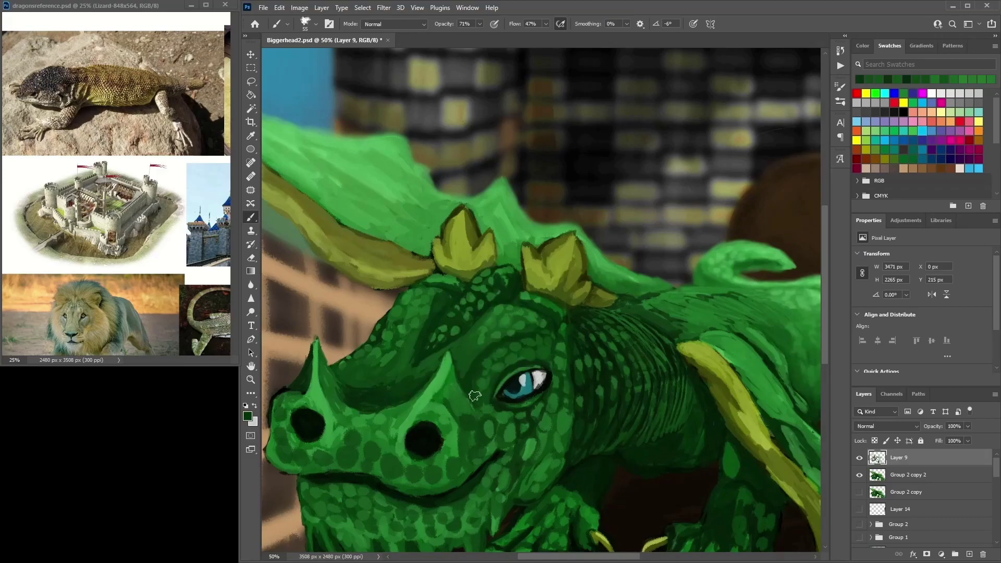
Reduce the brush size to 26 and paint dark green detail into the neck folds behind the cheek
key(bracketleft)
key(bracketleft)
key(bracketleft)
key(ctrl+plus)
key(ctrl+plus)
drag(764, 533, 586, 297)
right_click(594, 313)
click(484, 330)
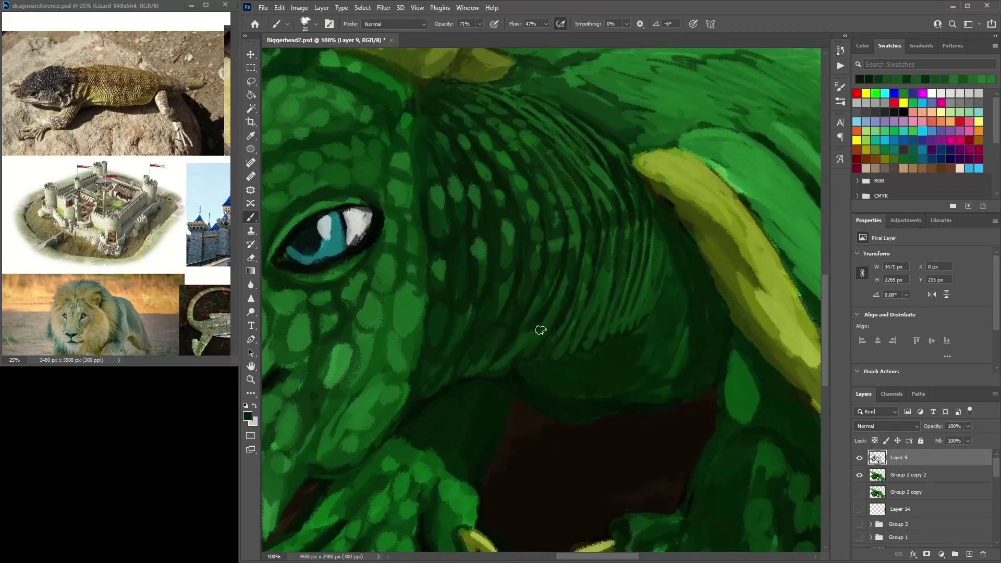
key(alt)
alt+click(504, 305)
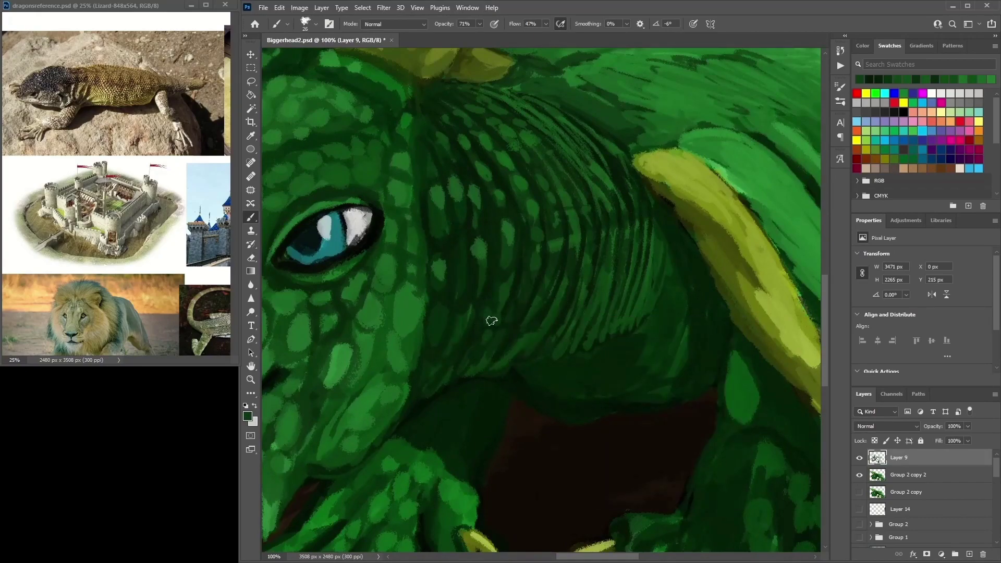
Break the lower neck folds into small scales using sampled dark and mid greens
alt+click(511, 331)
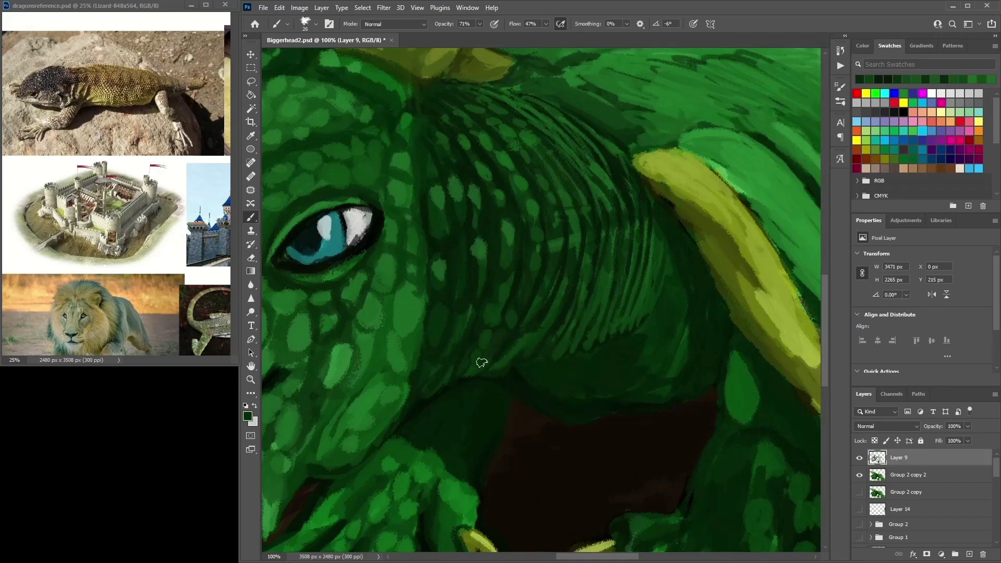
alt+click(501, 357)
alt+click(517, 353)
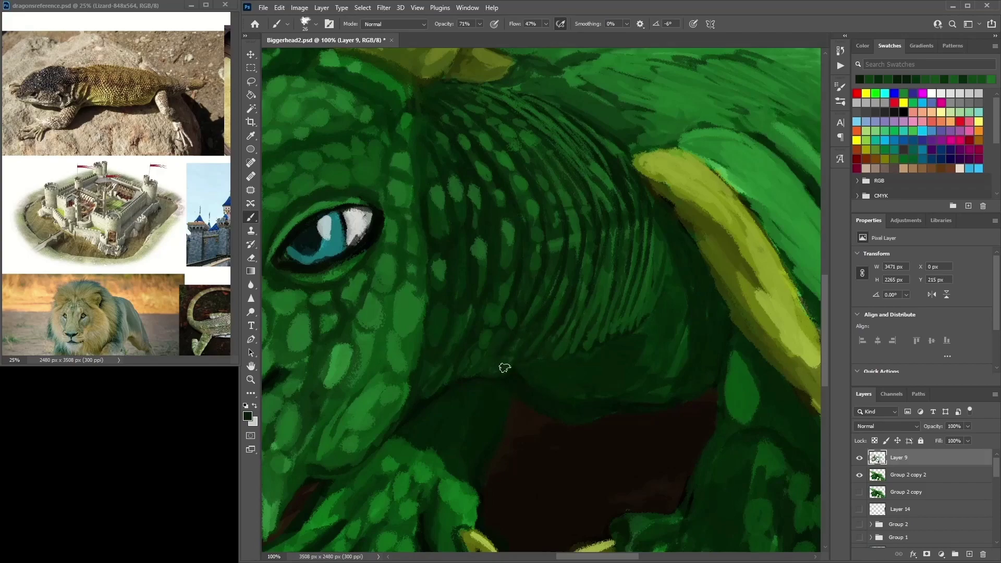
alt+click(519, 331)
alt+click(503, 328)
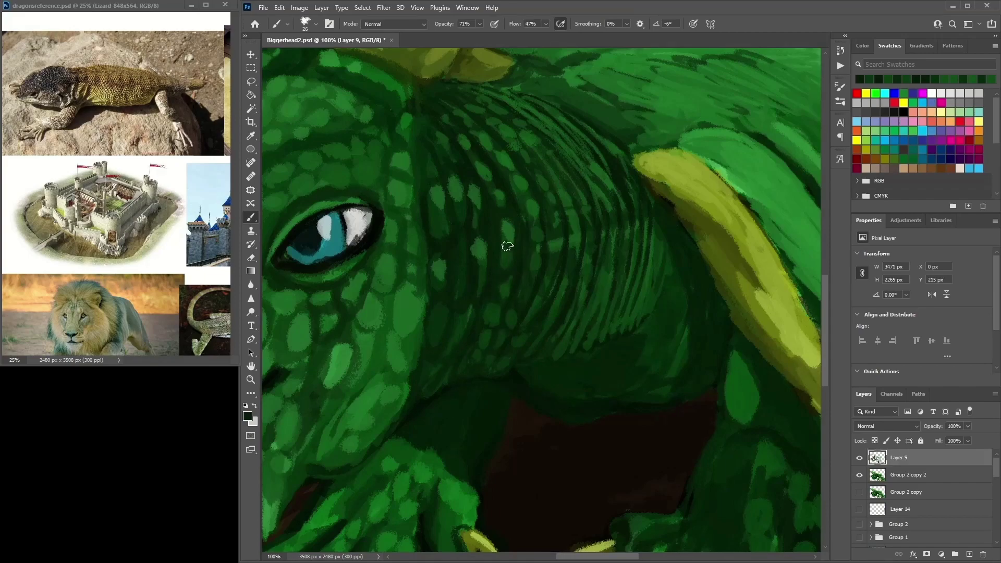
Refine the small scales and dark gaps in the lower neck folds behind the cheek using sampled greens on Layer 9
alt+click(478, 271)
alt+click(466, 270)
alt+click(456, 299)
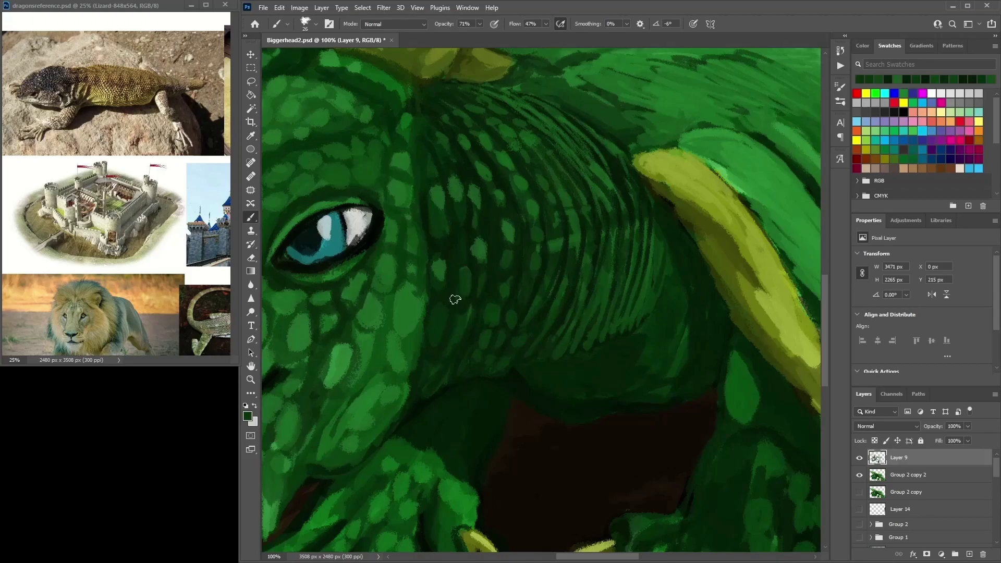
key(ctrl+minus)
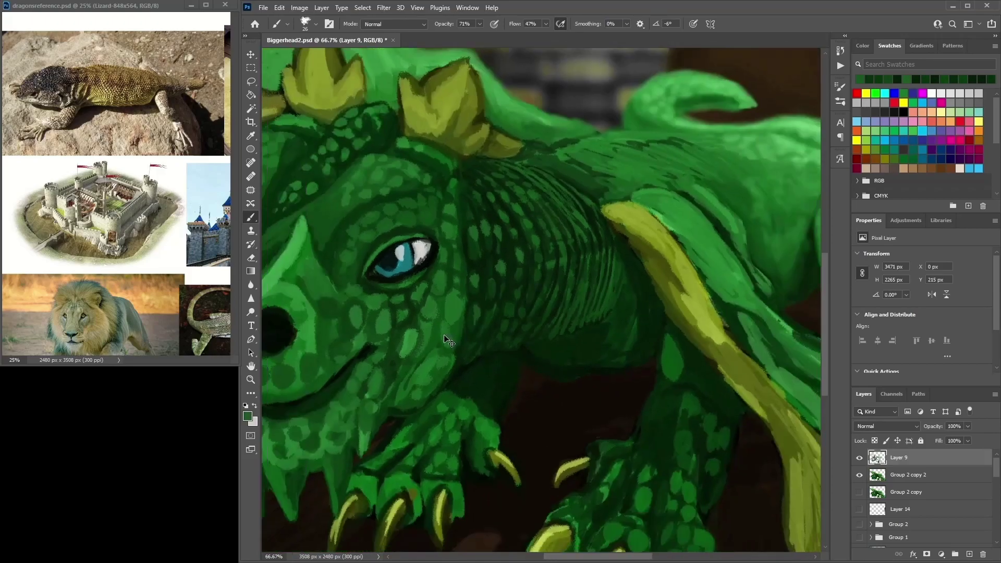
alt+click(493, 336)
alt+click(508, 322)
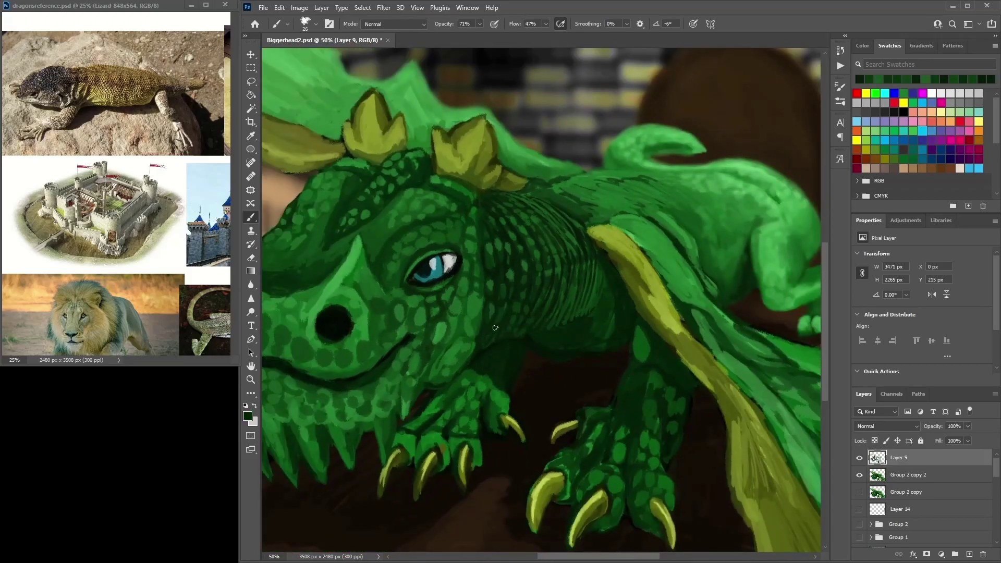
Increase the brush size to 39 and repaint the large scale at the jaw corner with sampled light and dark greens
alt+click(456, 353)
right_click(440, 365)
click(586, 343)
click(463, 347)
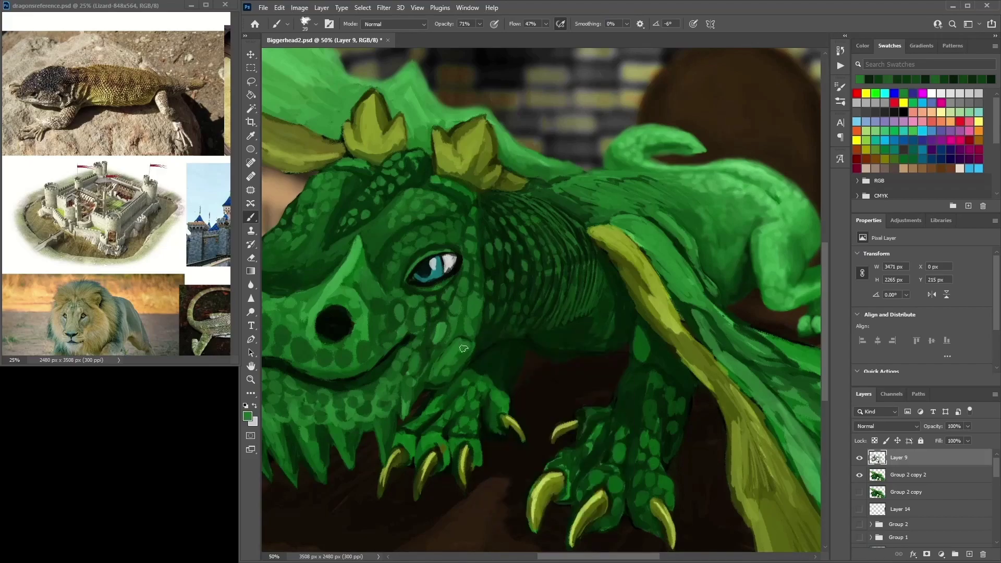
alt+click(458, 357)
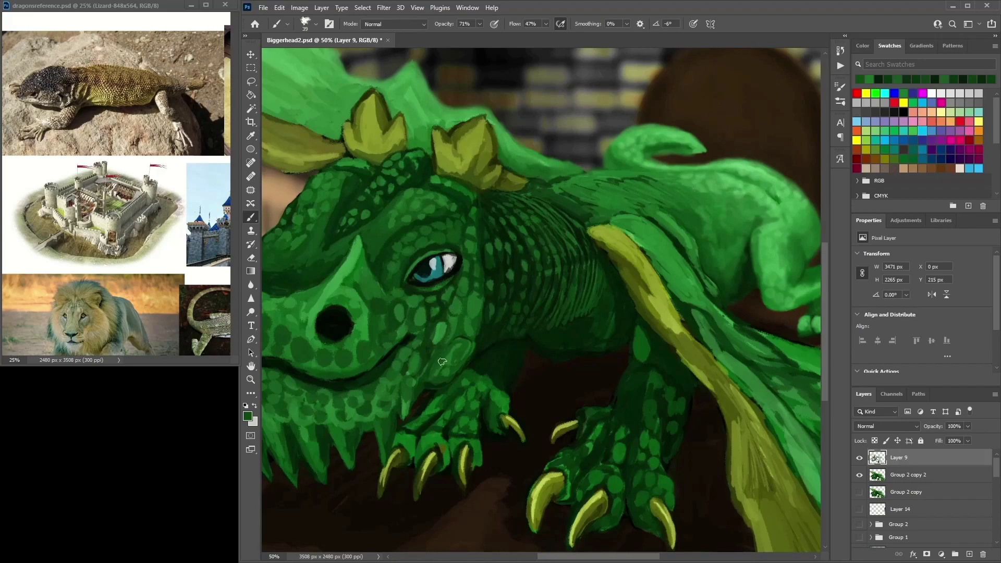
alt+click(460, 323)
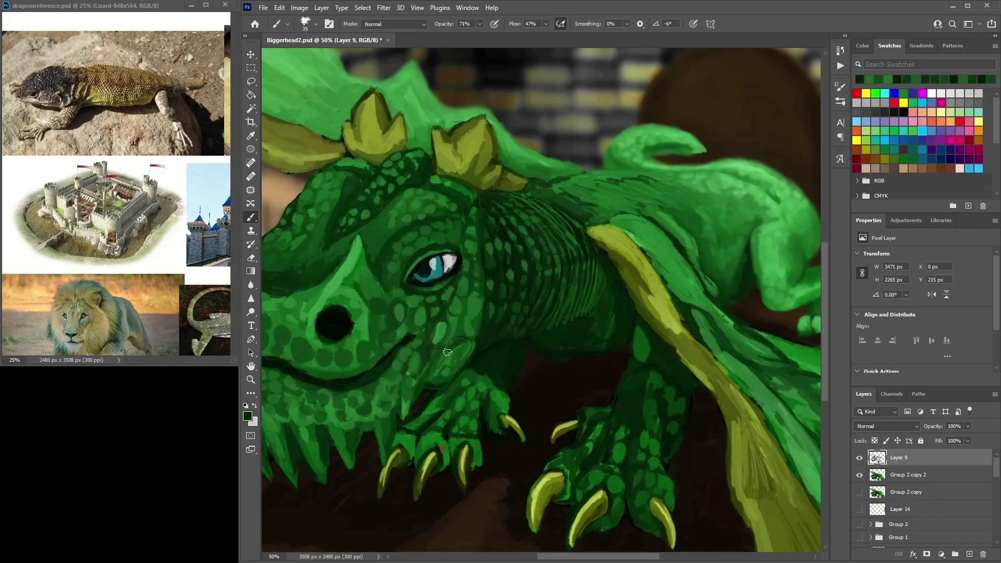
Paint dark green gaps between the cheek scales from below the eye down to the jaw corner
drag(466, 328, 544, 319)
alt+click(543, 320)
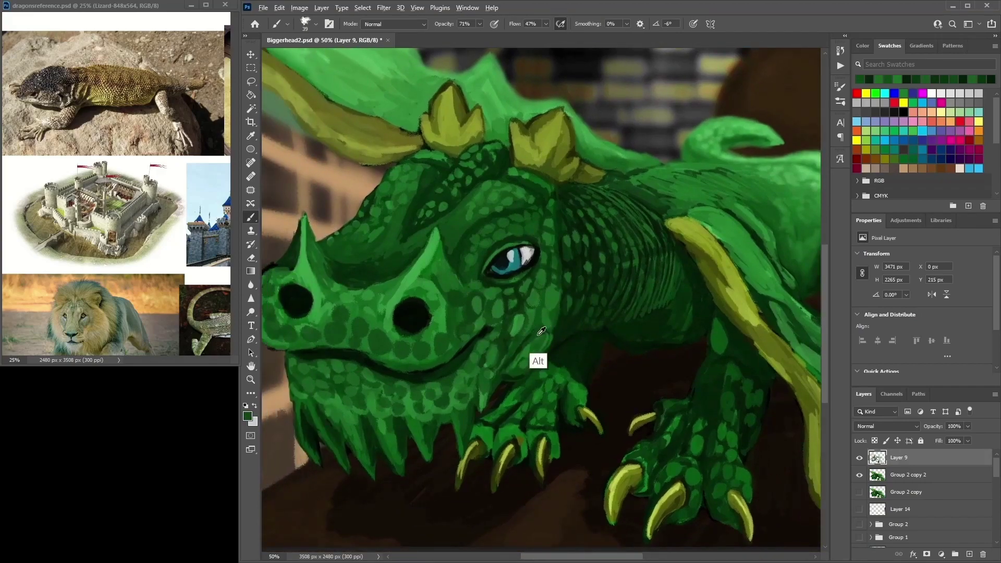
alt+click(526, 333)
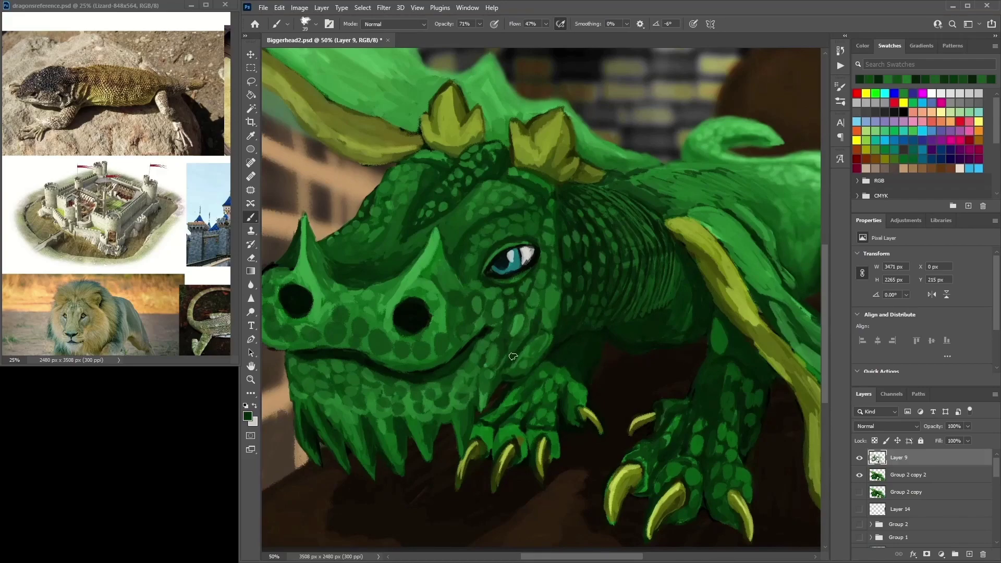
alt+click(509, 391)
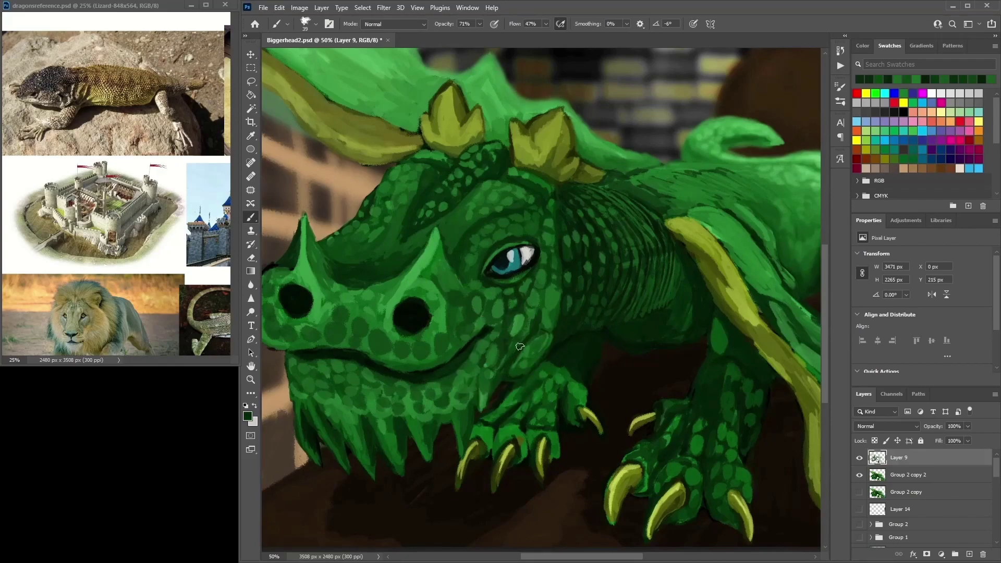
alt+click(542, 313)
alt+click(544, 300)
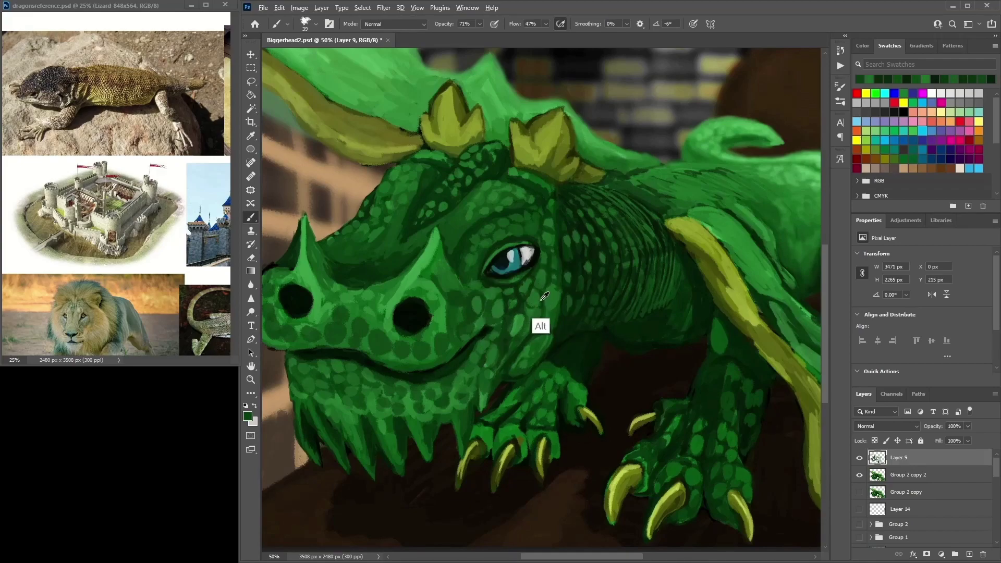
click(545, 315)
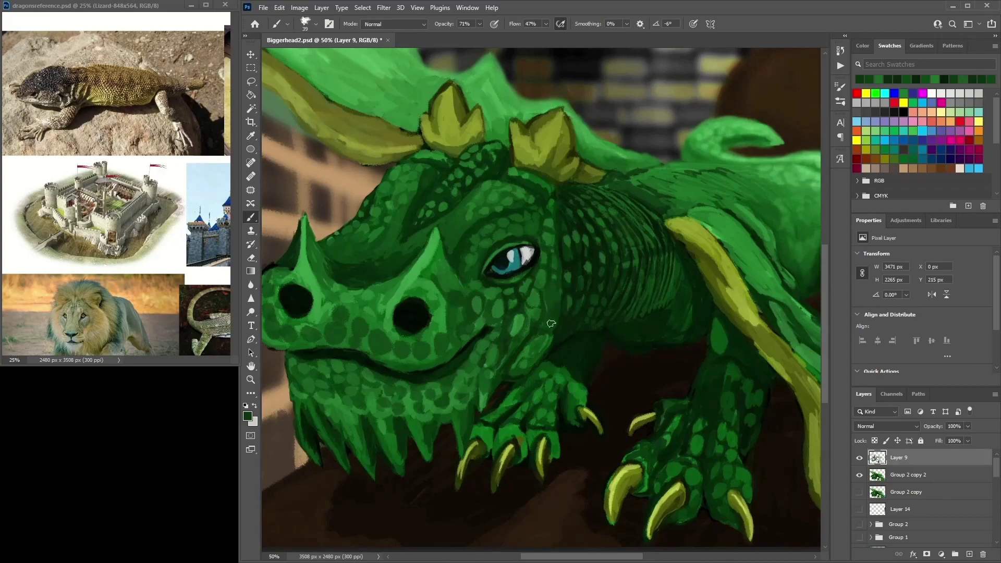
Split the large jaw-corner patch above the front claw into smaller light green scales with dark outlines
alt+click(540, 375)
alt+click(527, 351)
alt+click(545, 386)
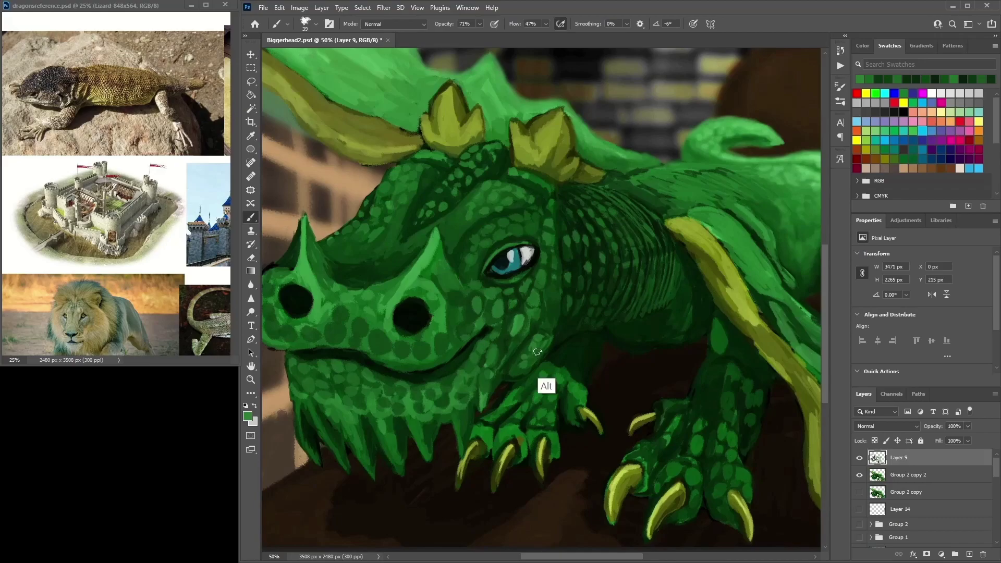
alt+click(537, 326)
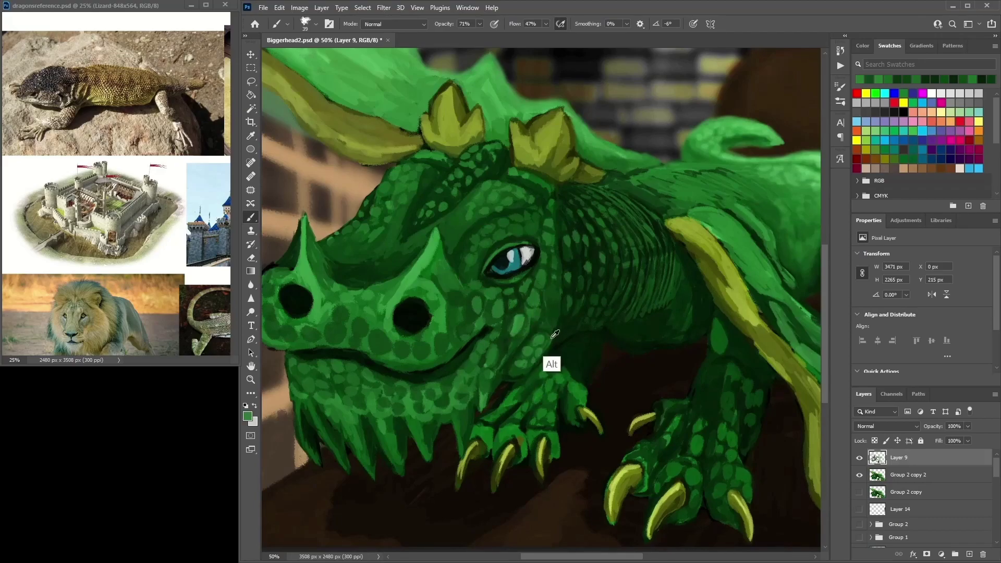
alt+click(550, 336)
alt+click(515, 371)
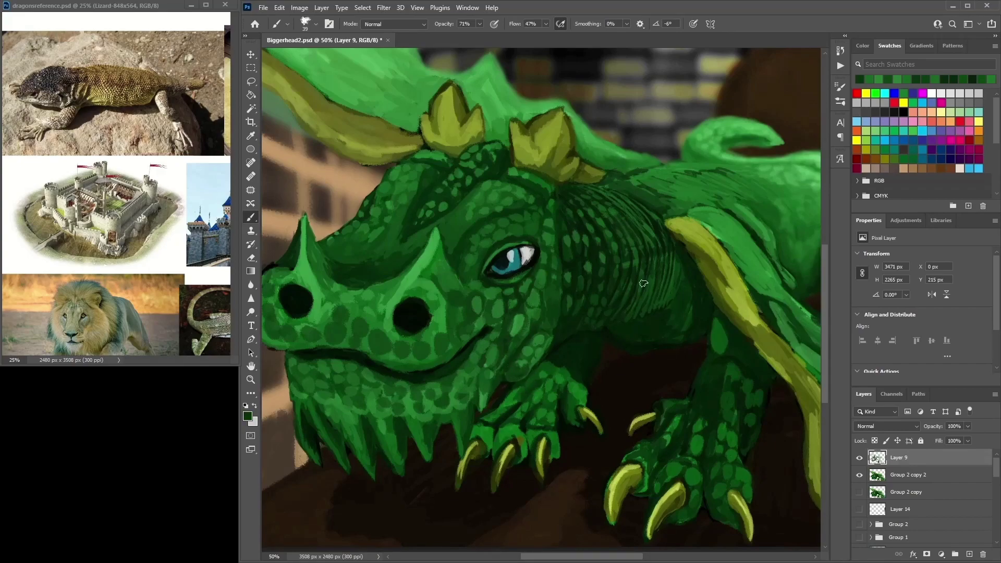
Define the scales along the lower jaw edge and rear cheek with sampled dark and mid greens
alt+click(507, 366)
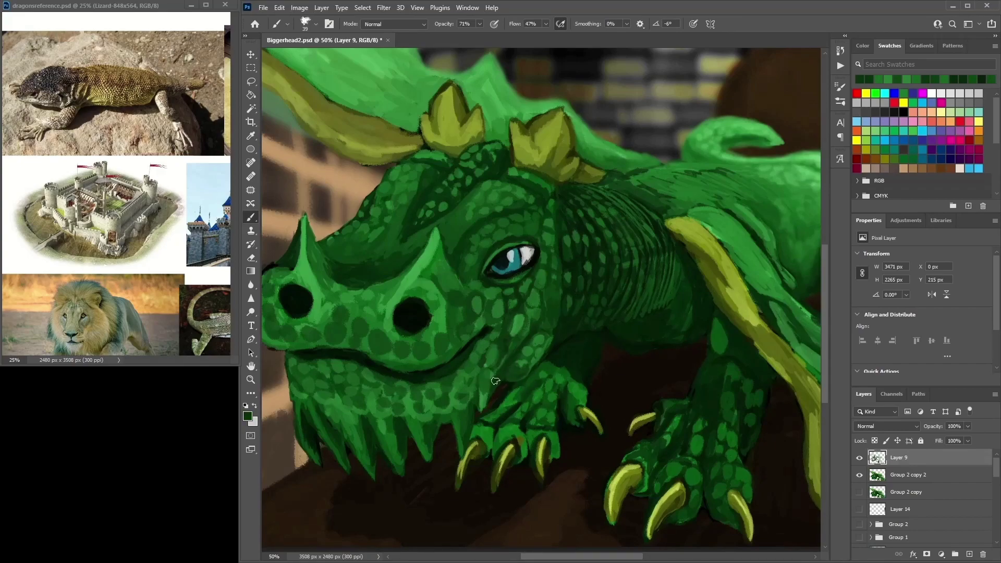
alt+click(516, 376)
alt+click(519, 373)
alt+click(526, 368)
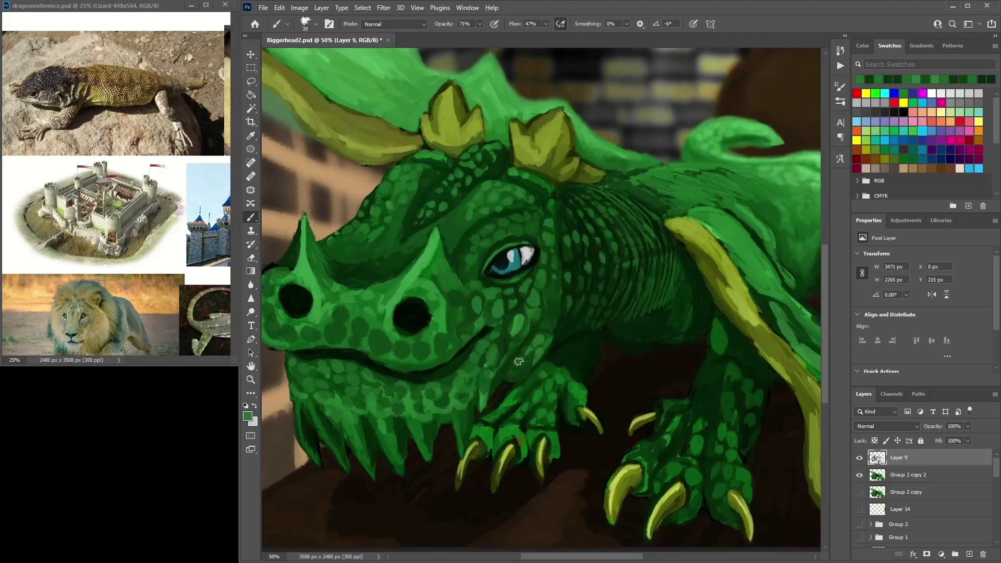
alt+click(544, 321)
alt+click(569, 307)
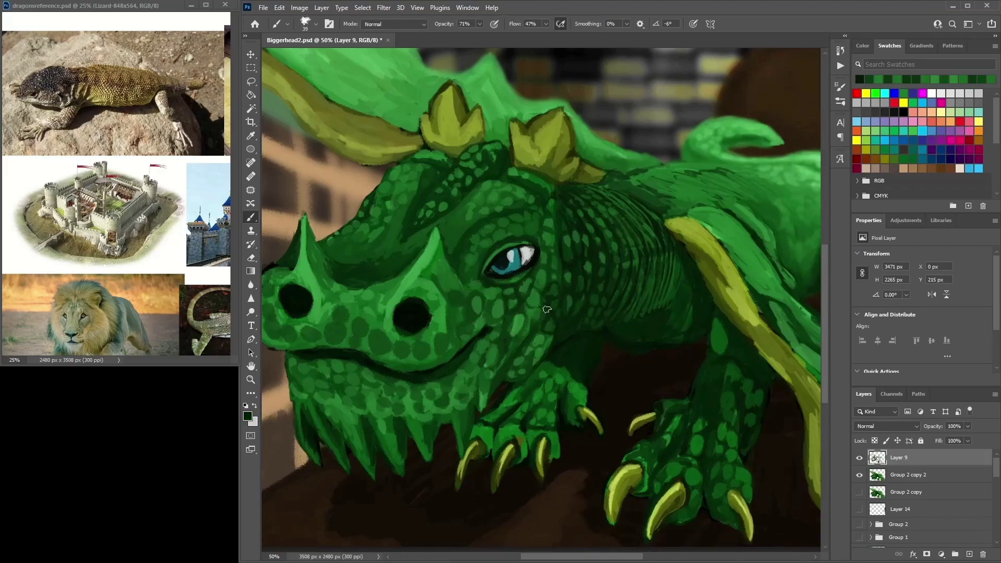
Brighten the cheek scales between the eye and mouth corner with light green sampled from the near nose horn
alt+click(523, 323)
alt+click(517, 320)
alt+click(437, 236)
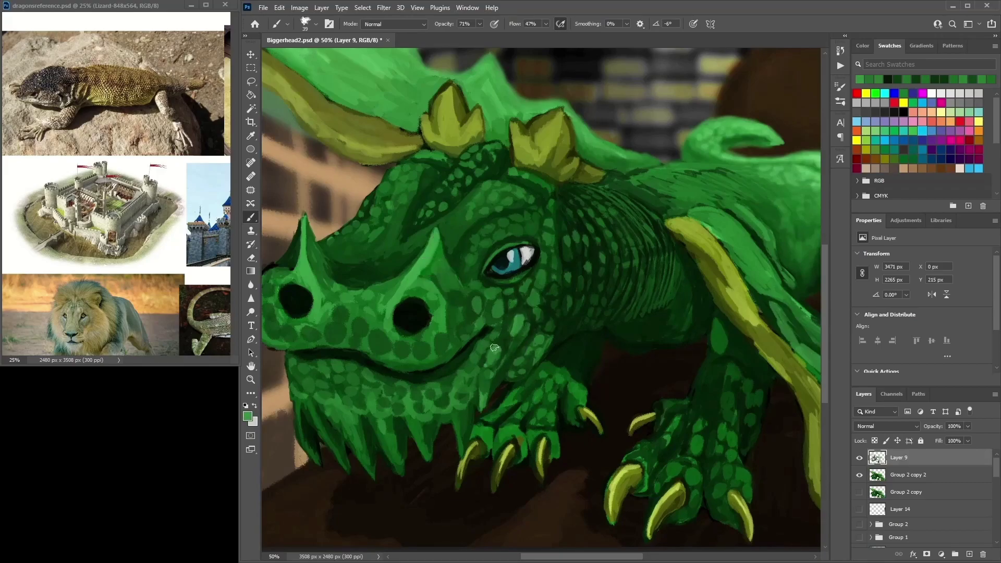
Blend the far nose horn's shaded side and base into the snout with sampled dark and mid greens
alt+click(324, 297)
alt+click(321, 261)
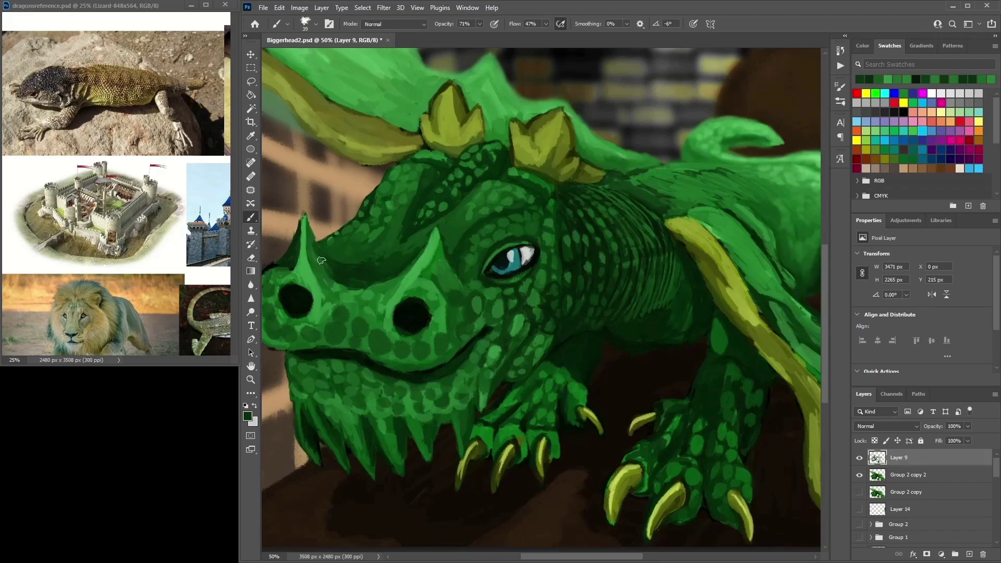
alt+click(315, 267)
alt+click(310, 264)
alt+click(312, 250)
alt+click(310, 224)
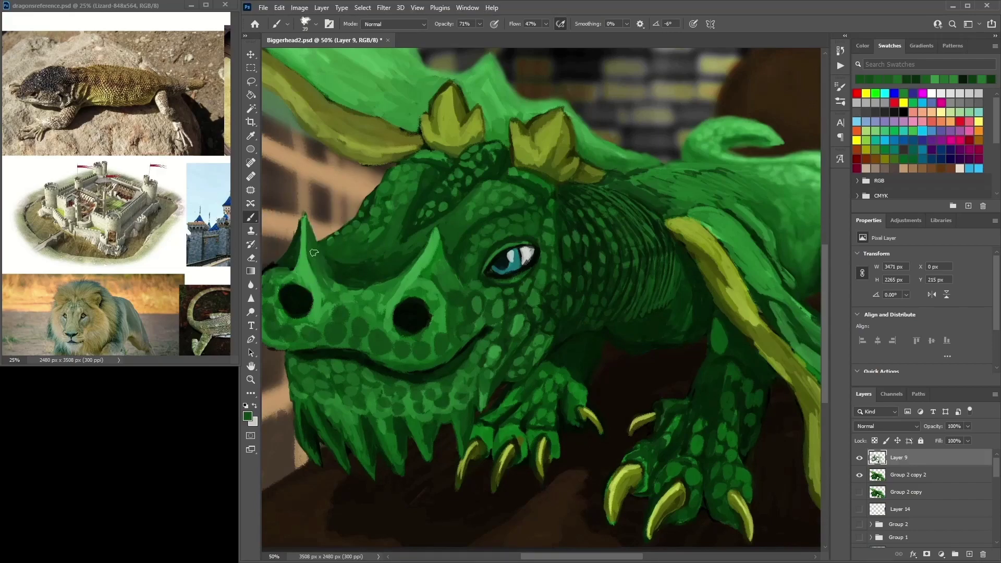
alt+click(314, 252)
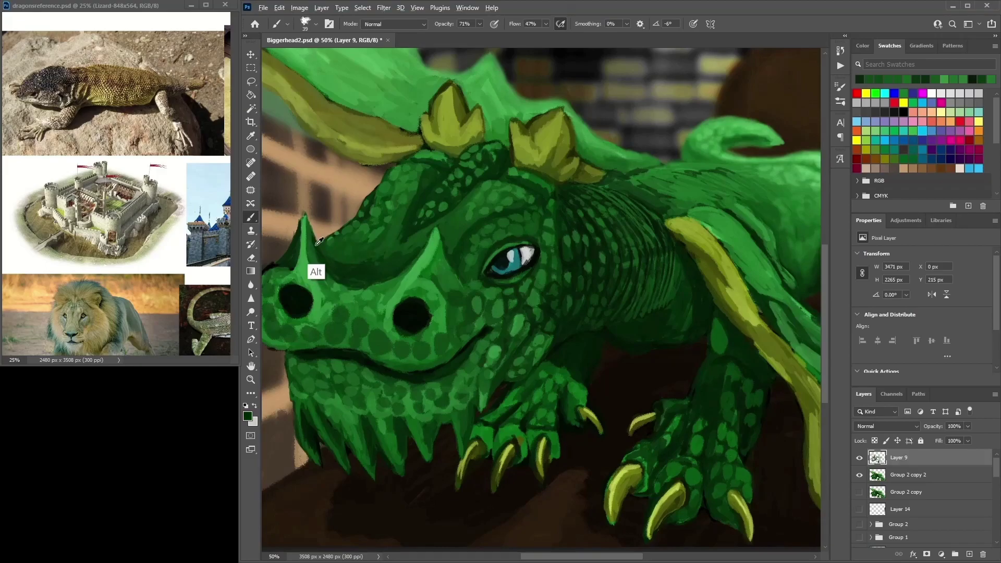
alt+click(404, 297)
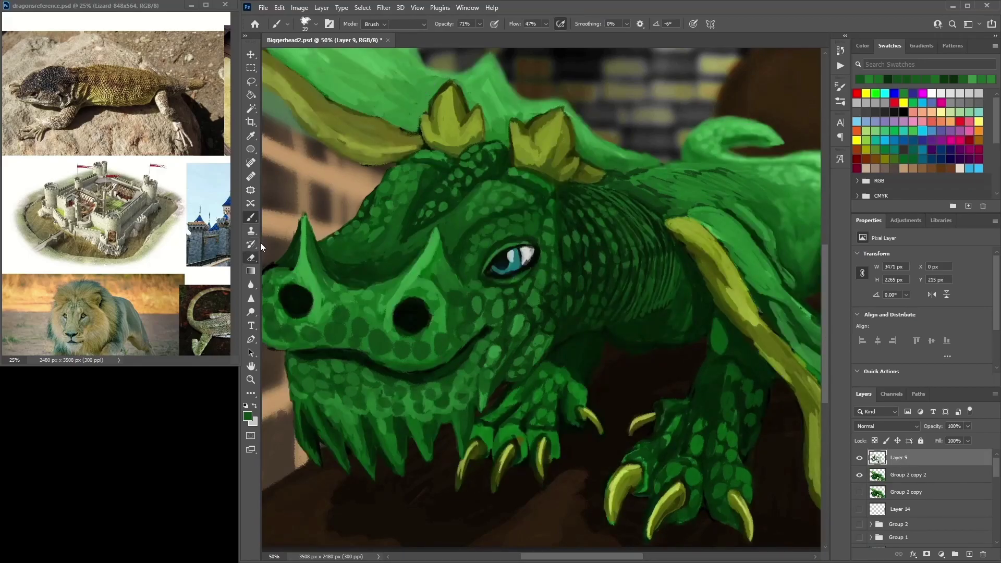
Clean the snout's outer edge beside the far nostril with the Eraser at size 20 on Layer 9 and Group 2 copy 2
click(252, 257)
drag(293, 233, 401, 231)
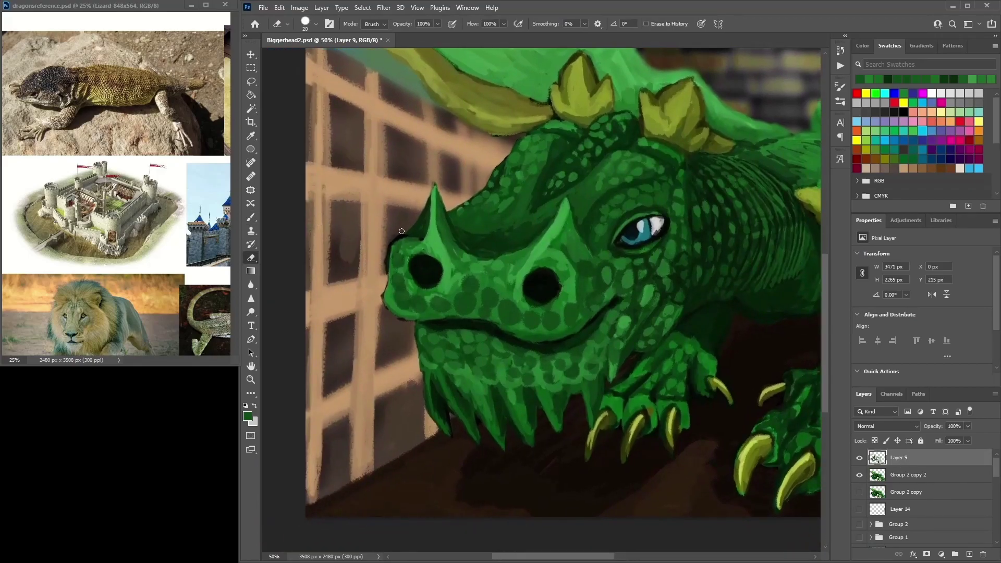
click(905, 475)
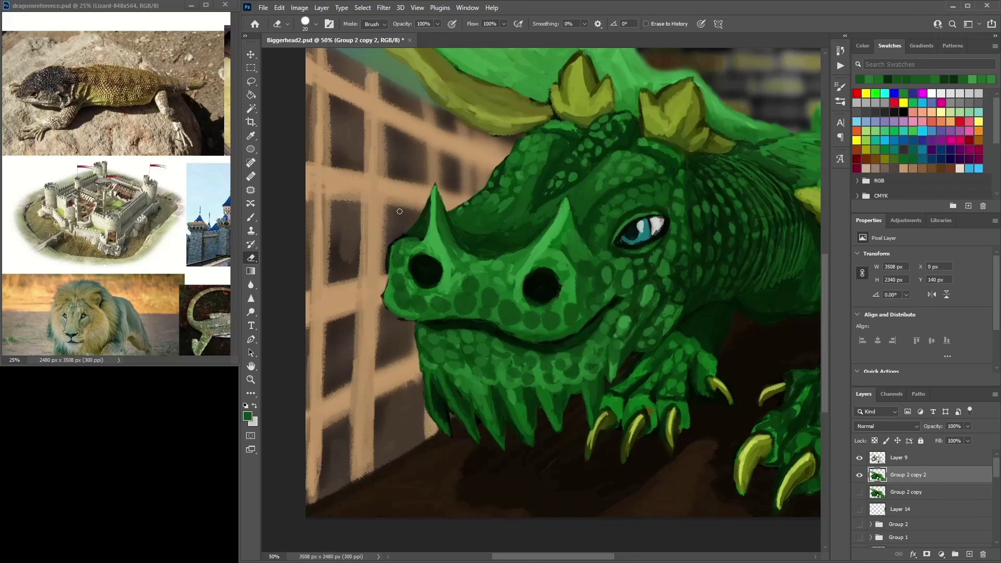
key(alt+bracketright)
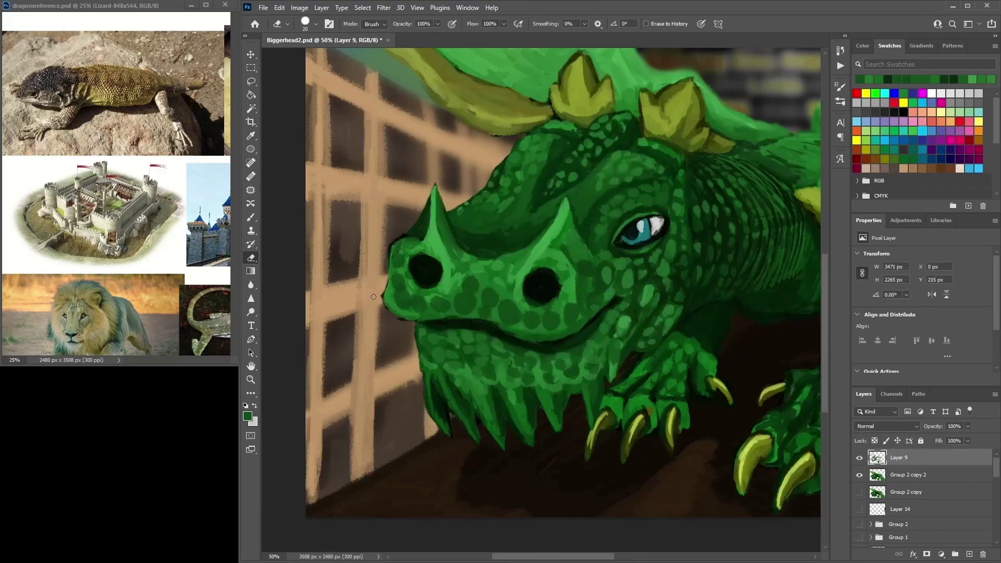
key(alt+bracketleft)
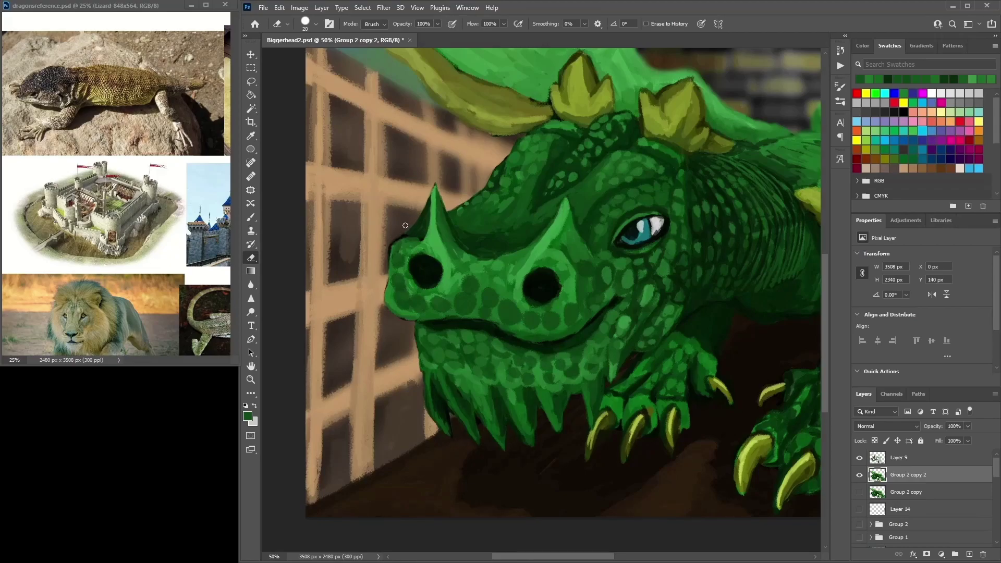
key(alt+bracketright)
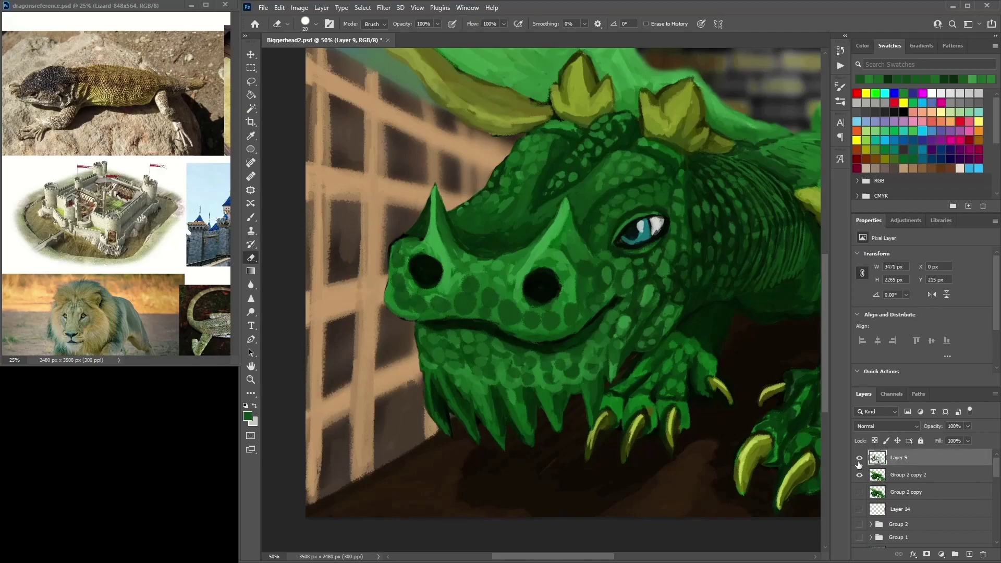
With the Brush on Layer 9, cover the dark outer rim above the far nostril with sampled greens
key(b)
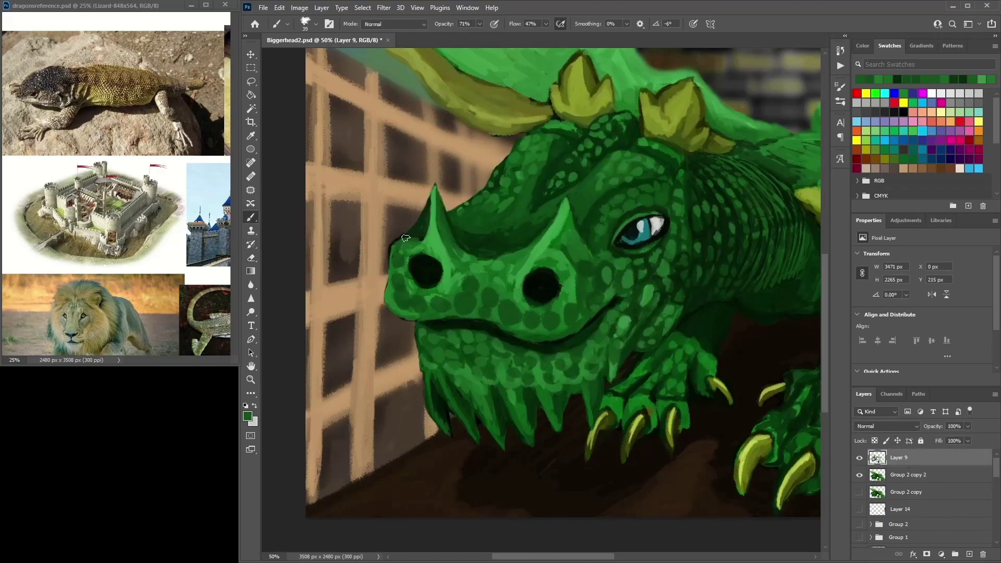
alt+click(399, 242)
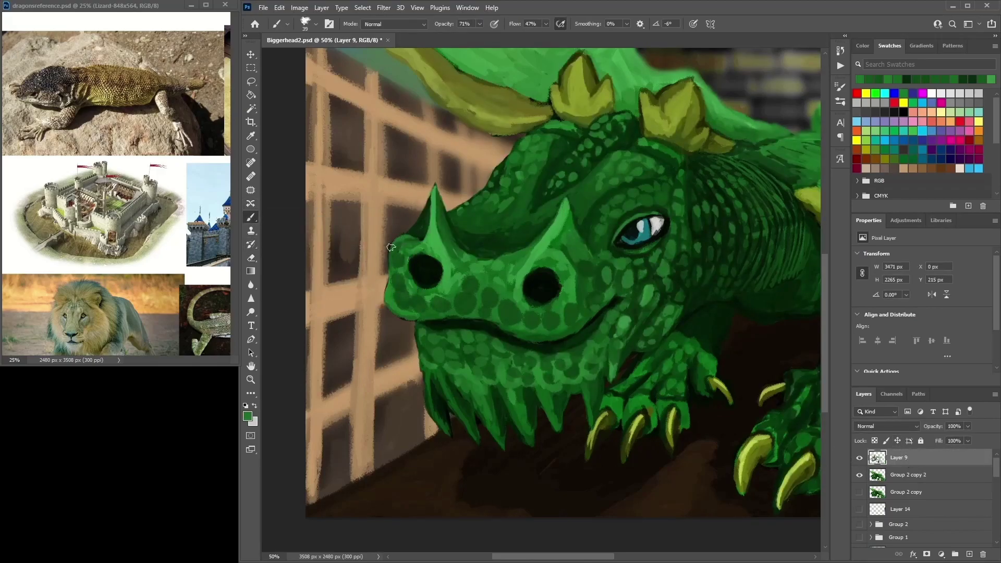
mouse_move(393, 244)
mouse_down()
mouse_move(390, 273)
mouse_move(397, 250)
mouse_up()
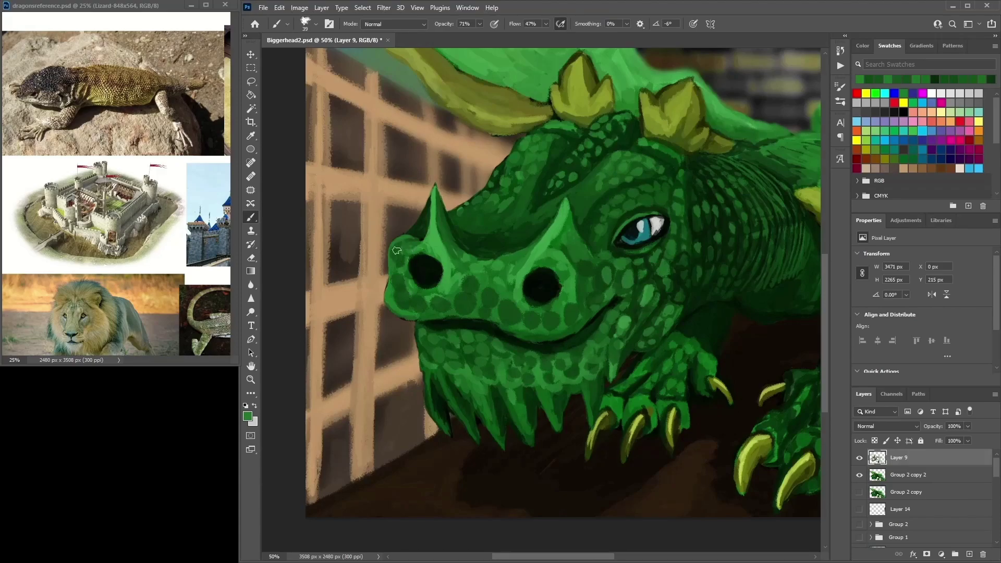
click(416, 233)
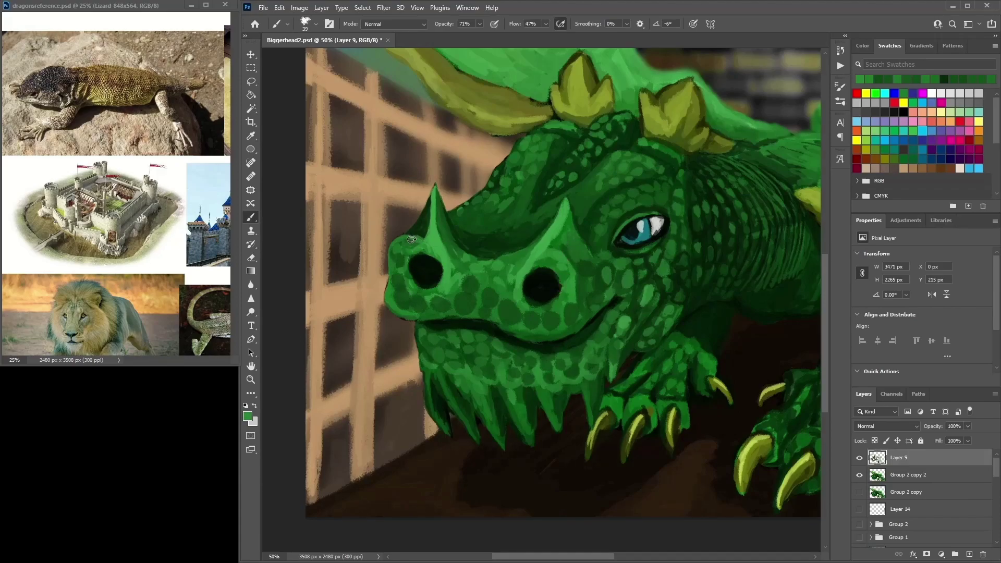
Paint light and dark green scales around the far nostril and across the front of the snout
mouse_move(404, 247)
mouse_down()
mouse_move(392, 278)
mouse_move(405, 262)
mouse_move(397, 300)
mouse_move(410, 296)
mouse_move(392, 289)
mouse_move(395, 307)
mouse_move(404, 286)
mouse_move(391, 298)
mouse_move(429, 291)
mouse_move(420, 302)
mouse_move(433, 293)
mouse_move(462, 306)
mouse_move(432, 299)
mouse_move(453, 278)
mouse_move(496, 282)
mouse_move(487, 282)
mouse_move(497, 268)
mouse_move(515, 270)
mouse_move(523, 329)
mouse_up()
alt+click(442, 230)
alt+click(402, 302)
alt+click(404, 287)
alt+click(455, 320)
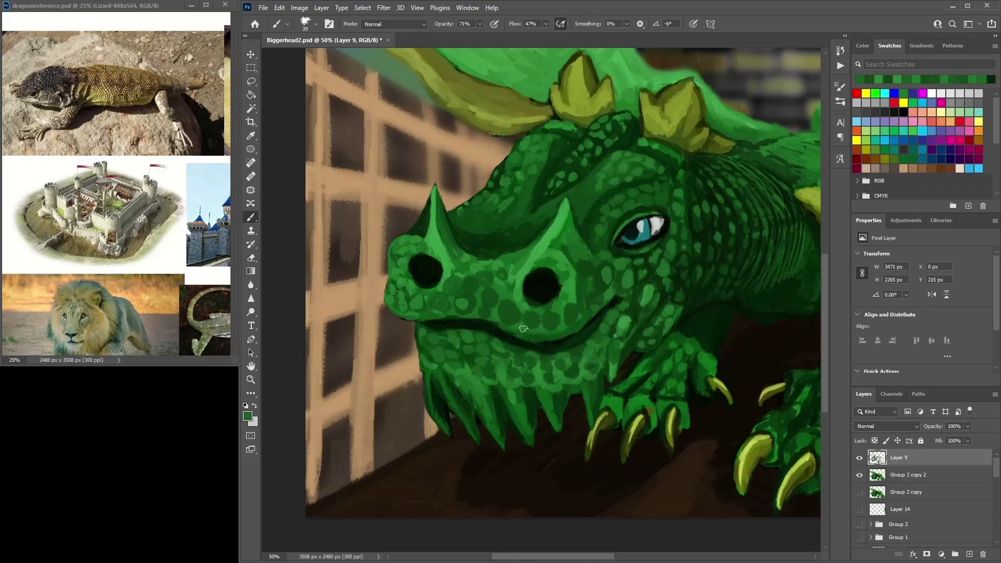
Paint a light green band along the upper lip and divide it into scales with darker green
mouse_move(599, 294)
mouse_down()
mouse_move(569, 333)
mouse_move(392, 307)
mouse_up()
alt+click(525, 338)
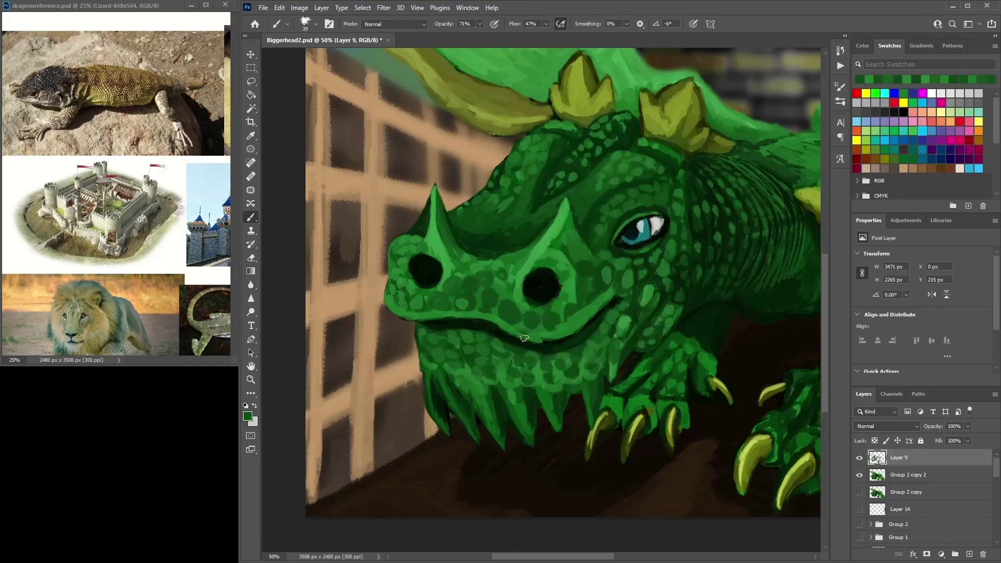
drag(543, 340, 598, 303)
alt+click(513, 327)
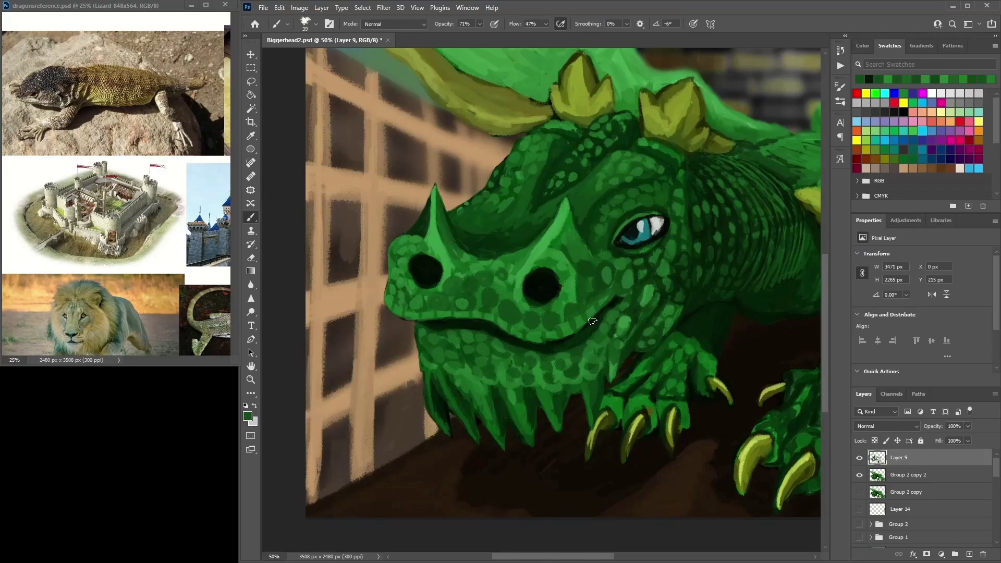
Paint a green band along the lower lip with sampled greens and divide it into small scales with dark green
alt+click(521, 368)
alt+click(584, 339)
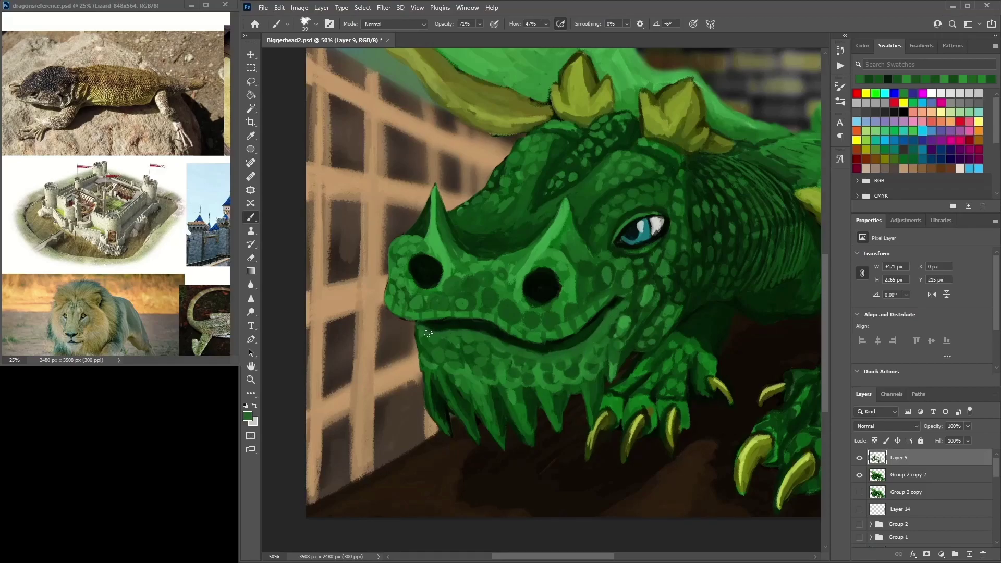
alt+click(436, 365)
alt+click(442, 358)
alt+click(440, 338)
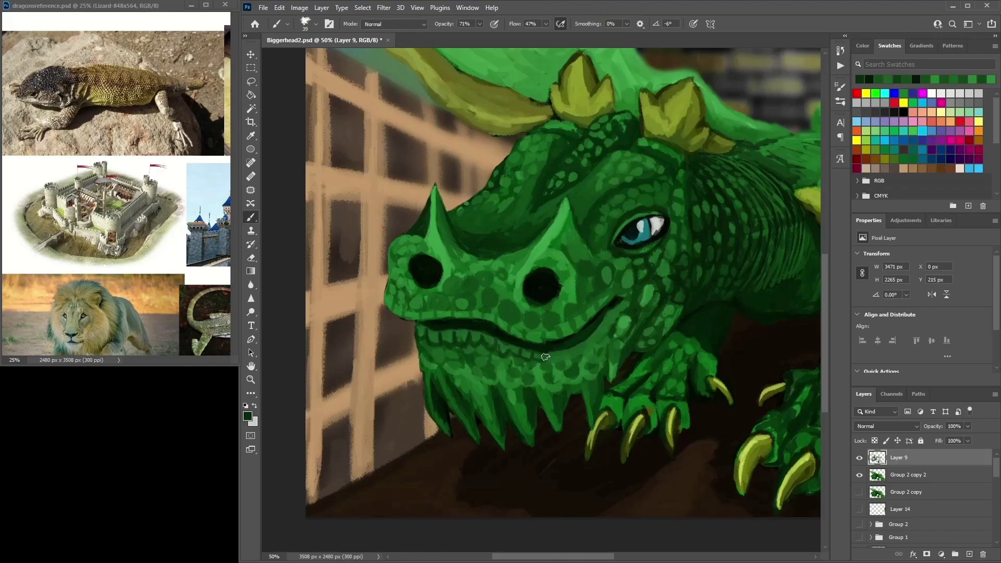
click(600, 360)
click(603, 344)
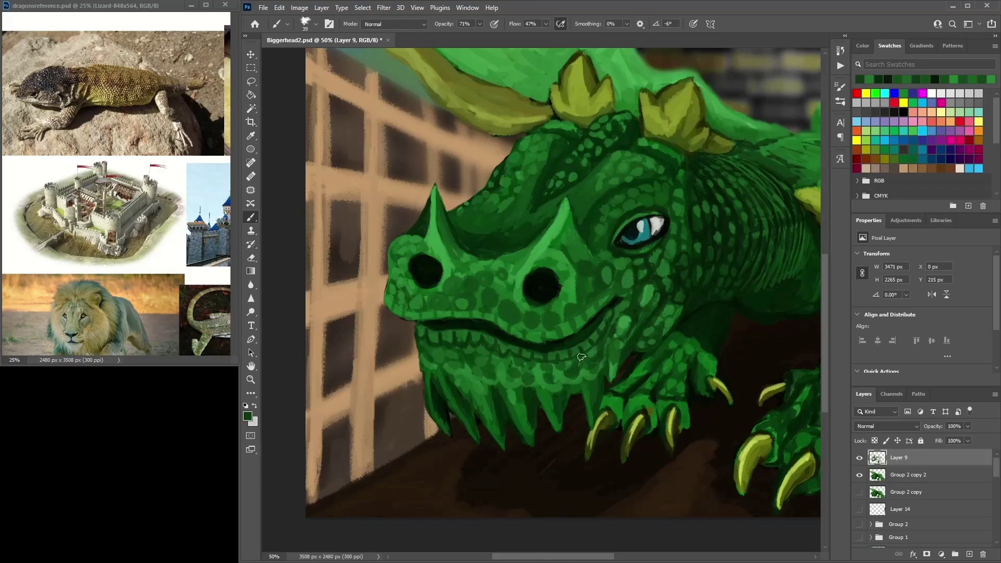
click(590, 352)
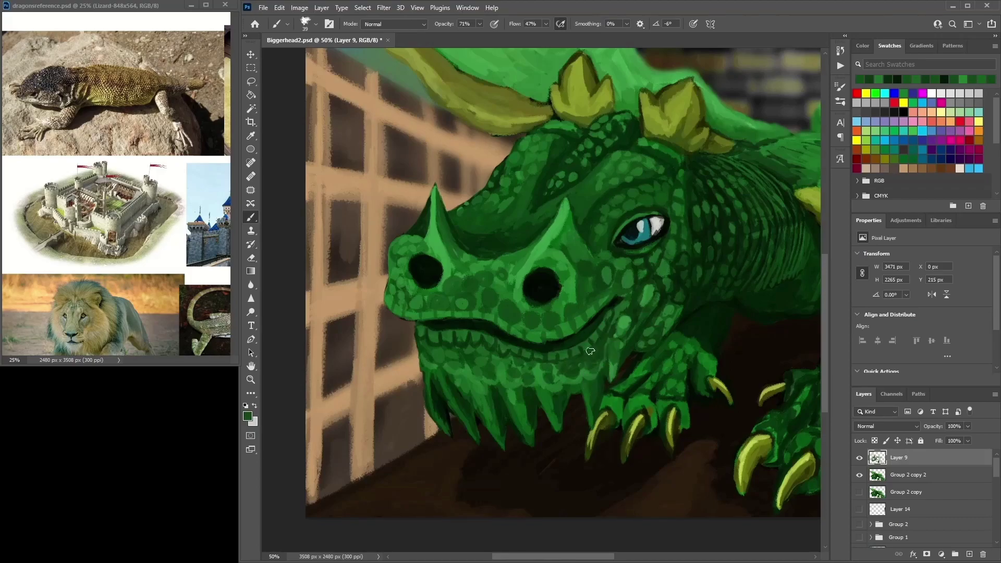
click(593, 353)
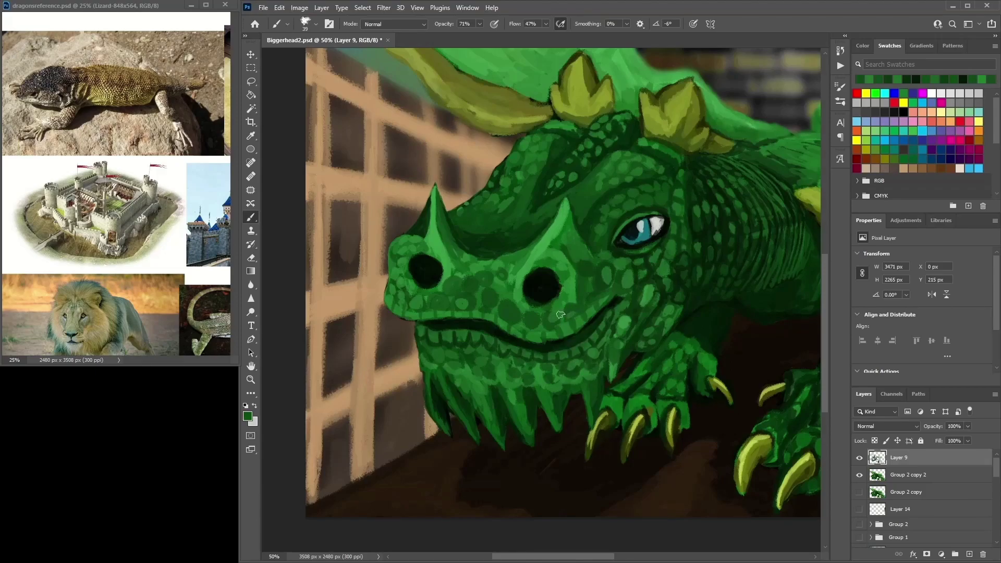
Refine the lower-lip scales and cheek edge near the mouth corner with sampled light and dark greens
key(ctrl+minus)
key(ctrl+plus)
key(ctrl+plus)
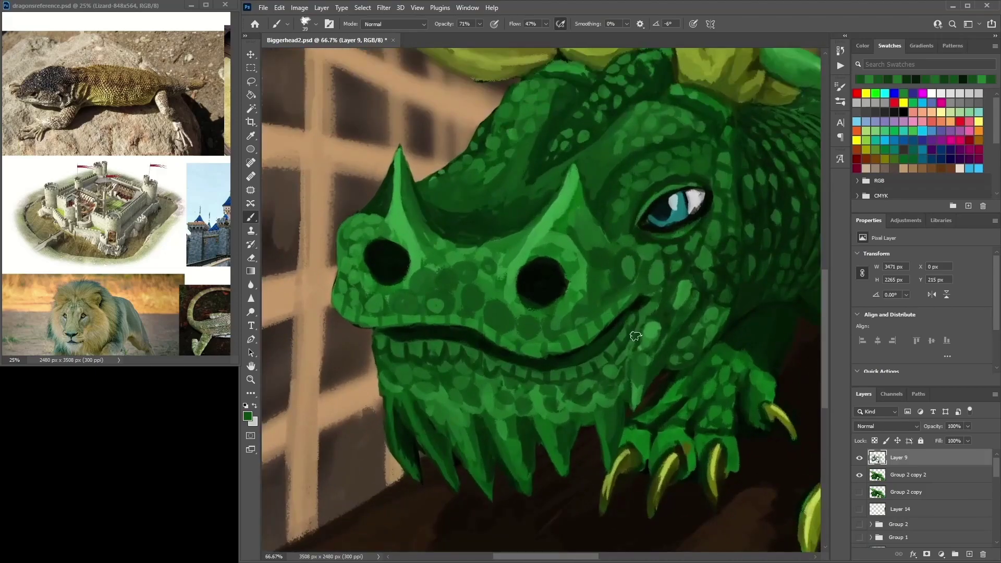
mouse_move(638, 317)
mouse_down()
mouse_move(634, 338)
mouse_move(666, 314)
mouse_move(657, 300)
mouse_move(637, 327)
mouse_move(630, 344)
mouse_move(662, 317)
mouse_move(644, 348)
mouse_move(671, 290)
mouse_move(630, 371)
mouse_move(614, 374)
mouse_move(635, 366)
mouse_move(614, 367)
mouse_move(633, 338)
mouse_up()
alt+click(644, 335)
alt+click(634, 342)
alt+click(614, 354)
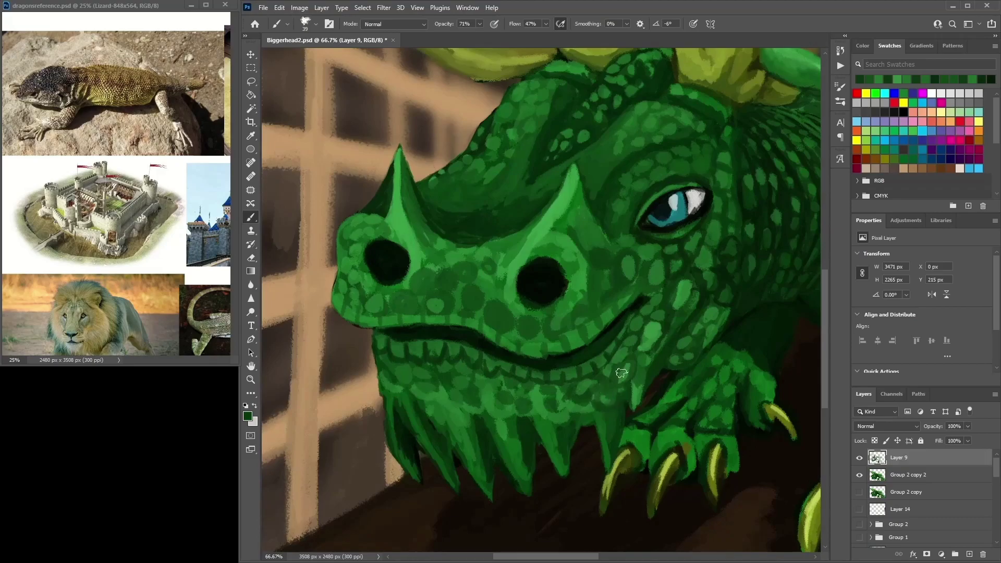
Repaint the middle of the chin below the lower lip with sampled greens, outlining rounded scales in dark green
alt+click(526, 409)
alt+click(524, 405)
alt+click(526, 412)
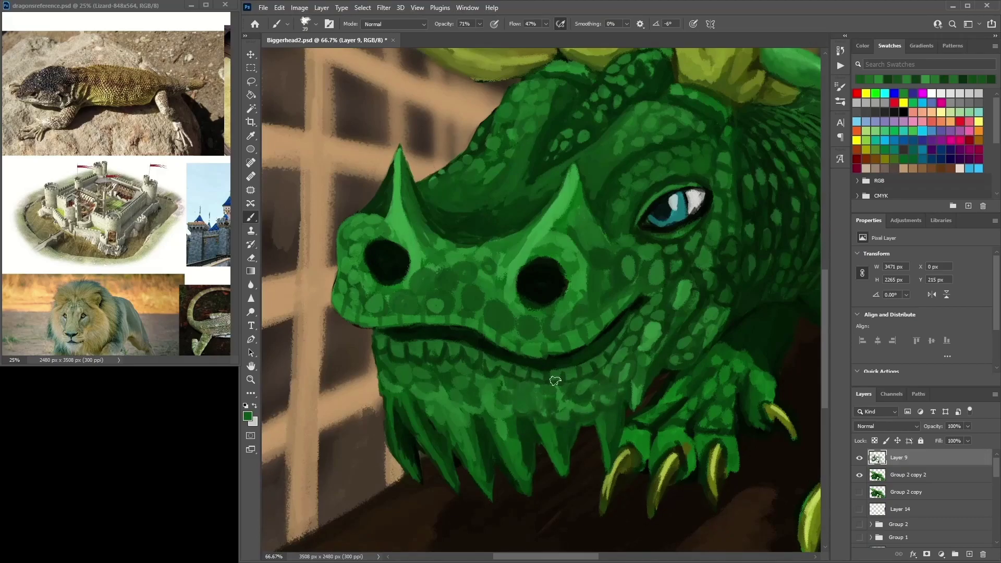
alt+click(526, 410)
alt+click(529, 428)
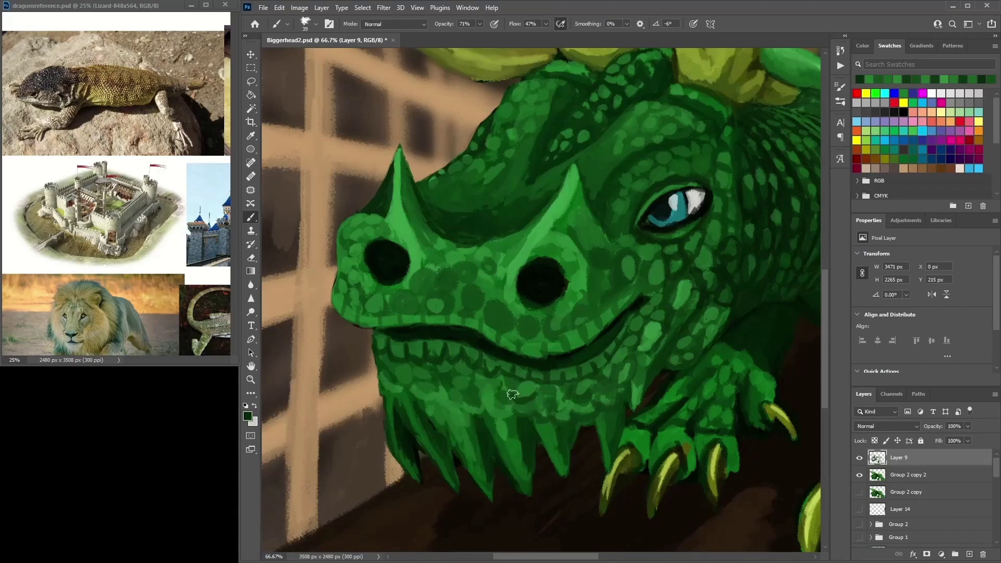
alt+click(505, 386)
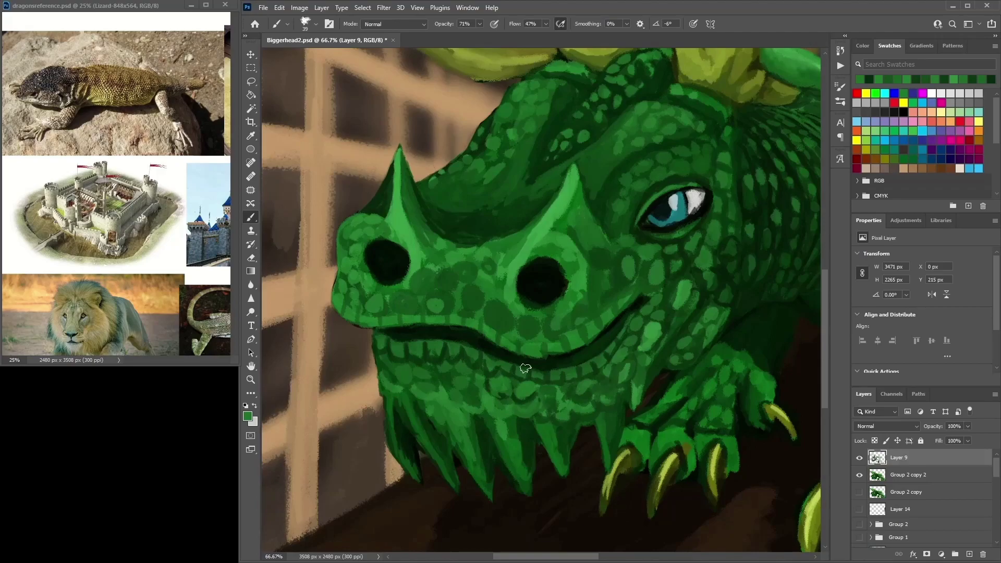
Add dark gaps and lighter green scales along the chin's lower edge above the central beard spikes
alt+click(527, 407)
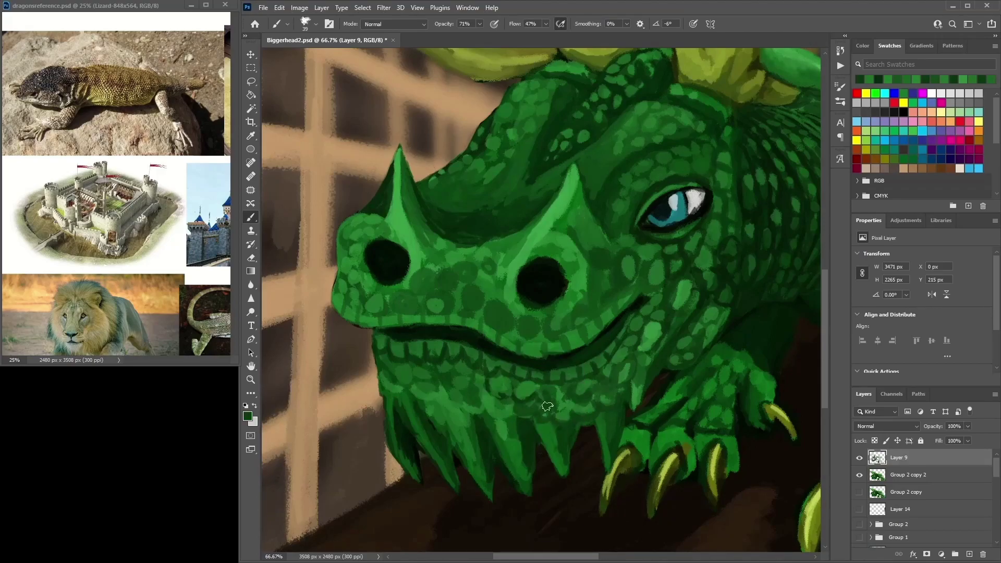
alt+click(549, 393)
alt+click(532, 411)
alt+click(513, 411)
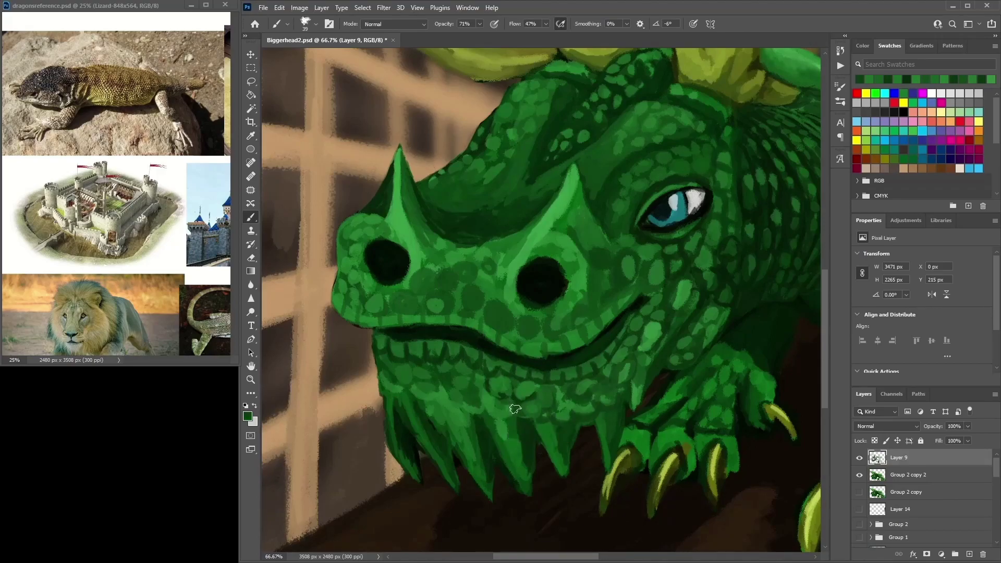
alt+click(528, 416)
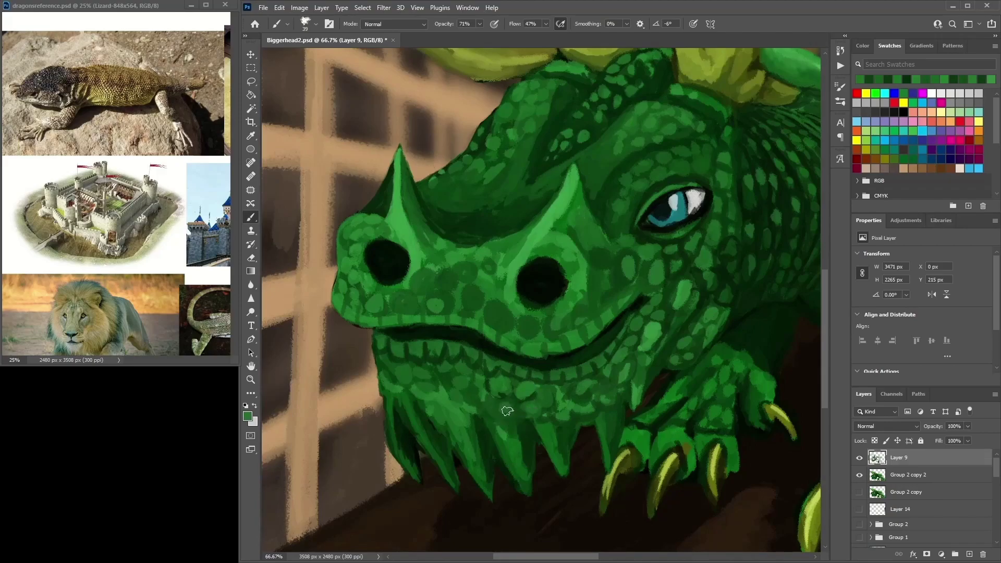
Cover the old marks on the far side of the chin with mid green and paint lighter scales over them
alt+click(485, 408)
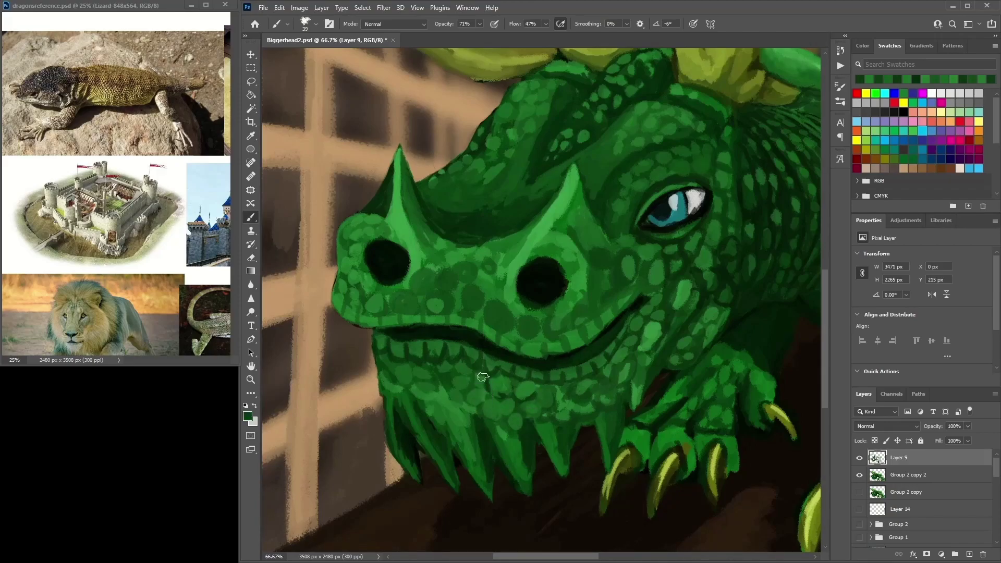
alt+click(457, 399)
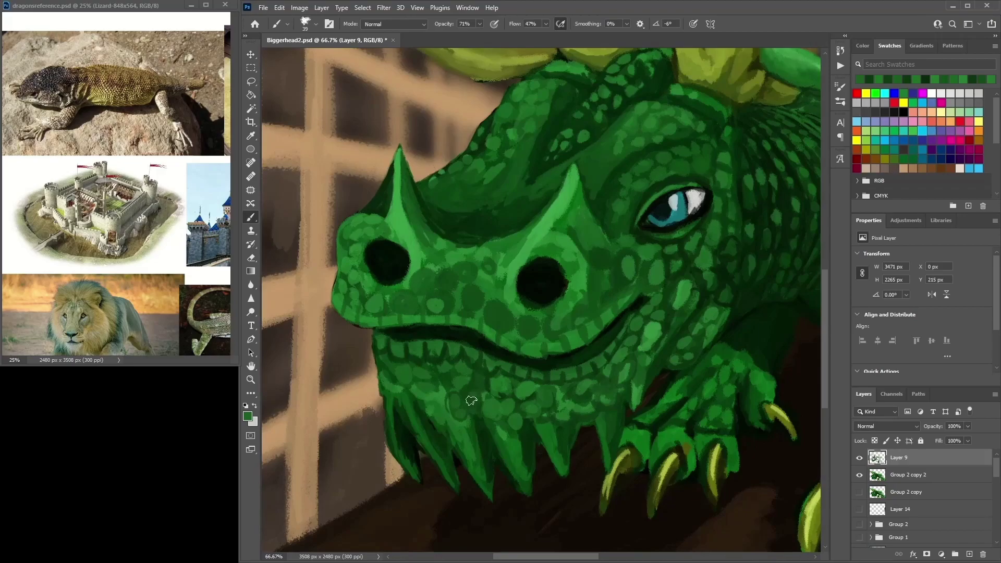
alt+click(443, 395)
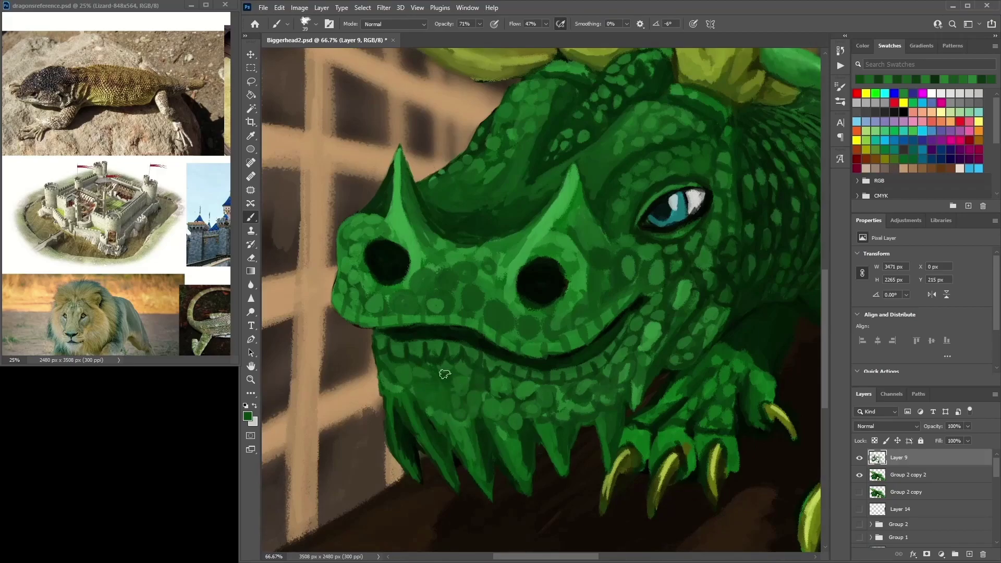
alt+click(476, 400)
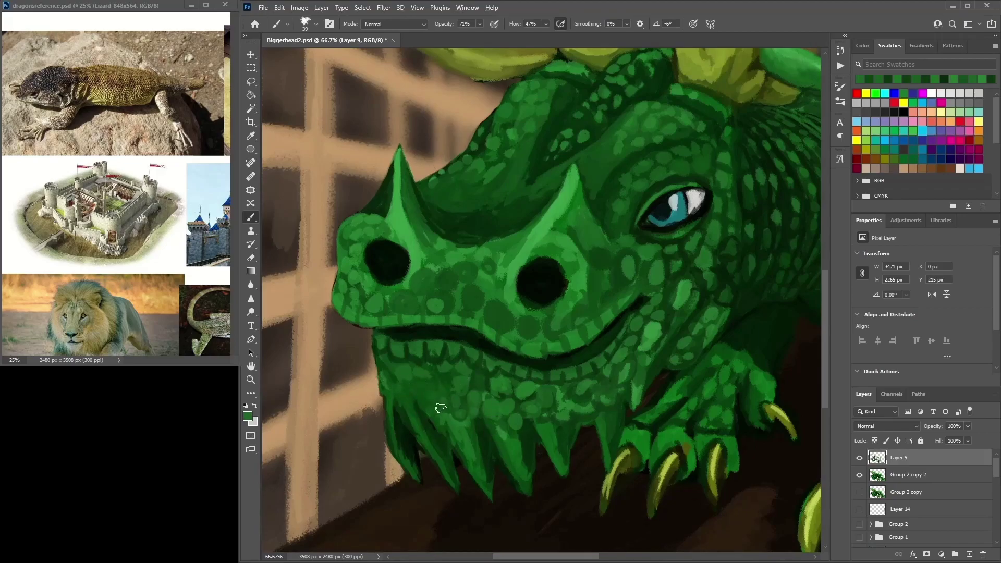
alt+click(464, 377)
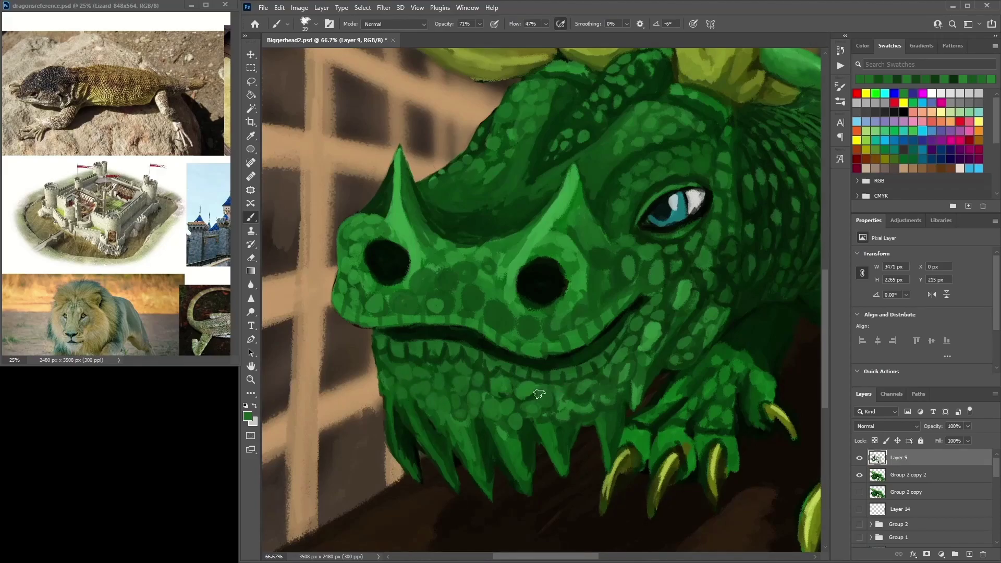
Paint over the dark round scales between the nostrils with sampled mid greens
key(ctrl+minus)
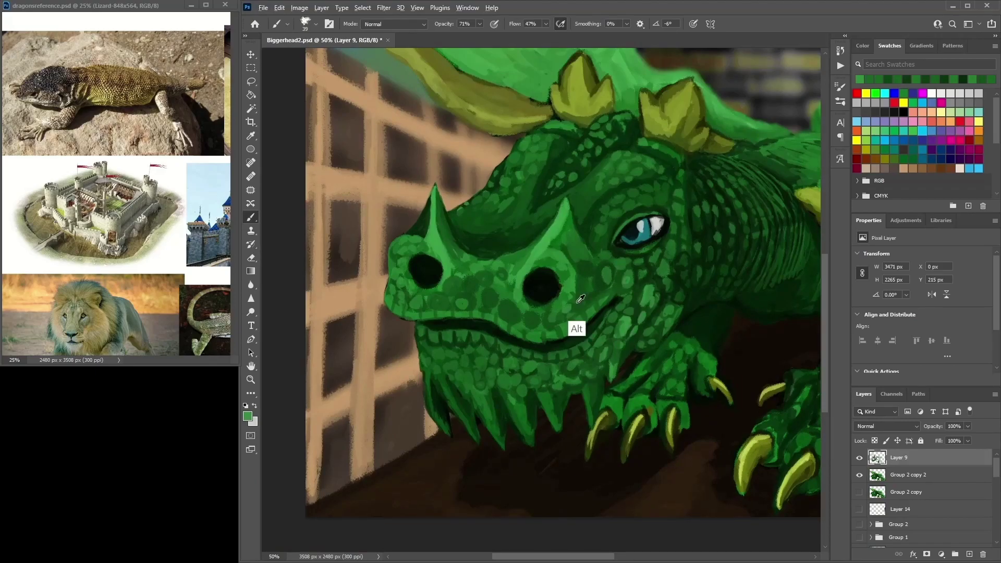
alt+click(571, 333)
drag(508, 295, 498, 277)
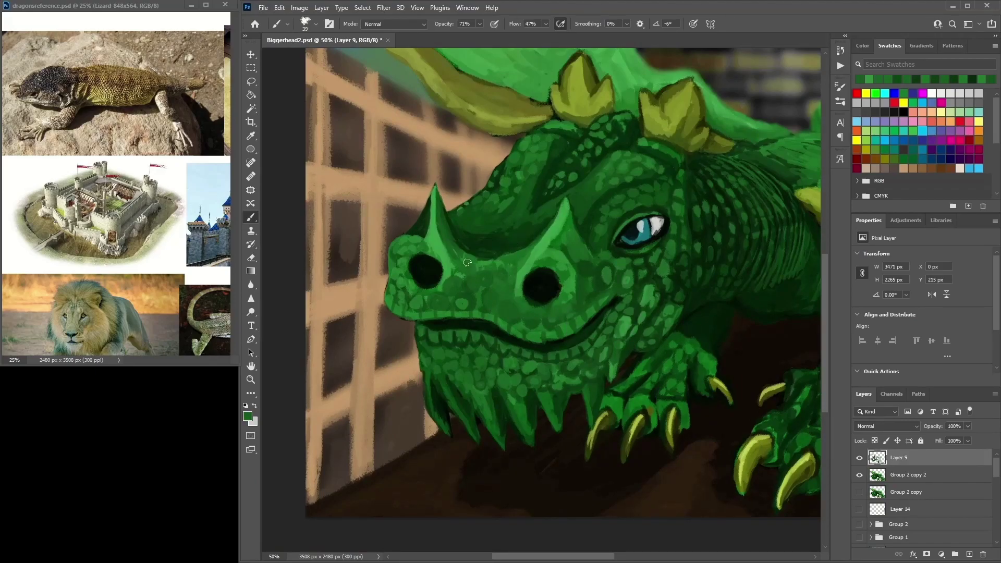
alt+click(488, 305)
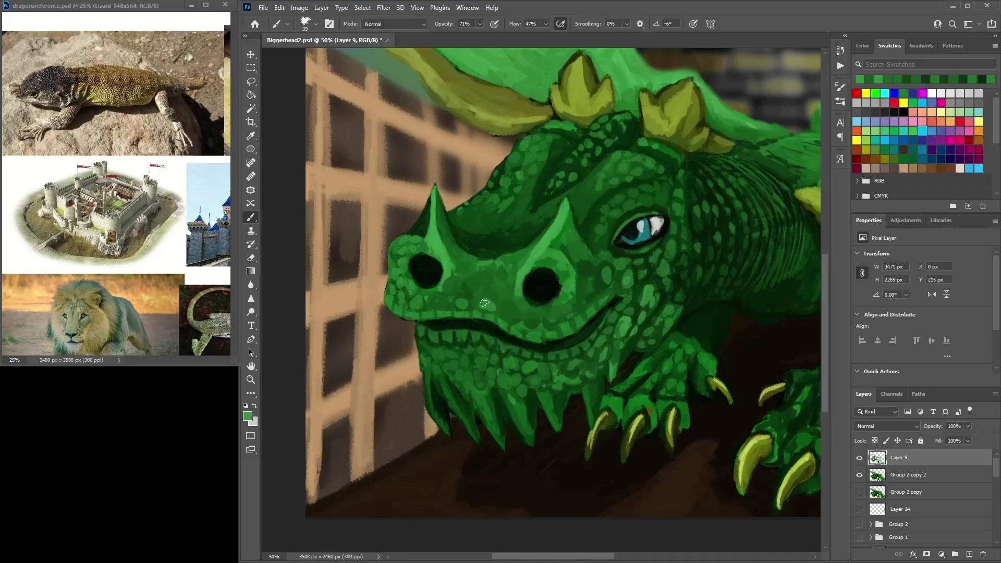
alt+click(513, 313)
alt+click(504, 290)
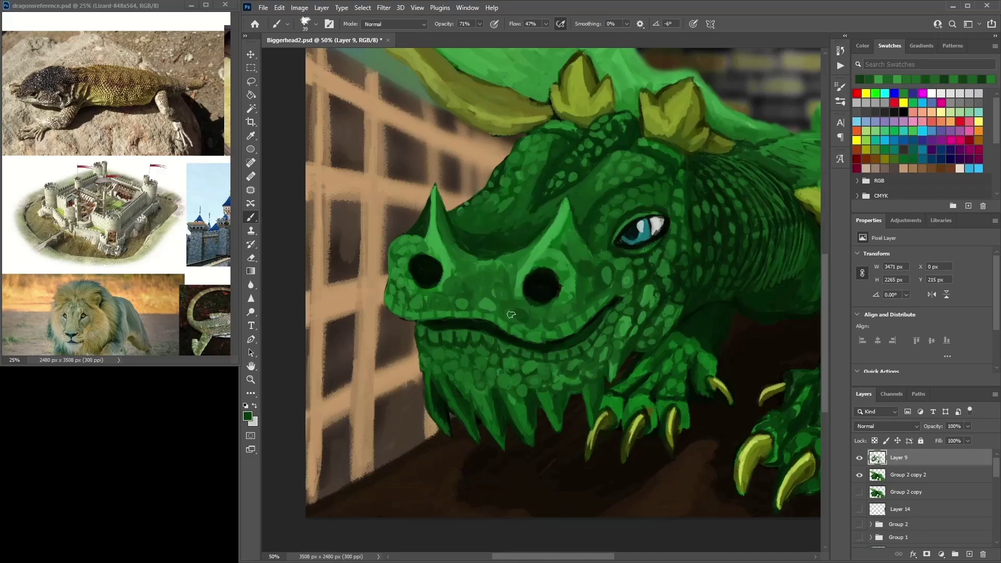
Blend the area below the near nostril with dark and mid greens, covering its large round scales
mouse_move(528, 315)
mouse_down()
mouse_move(570, 303)
mouse_move(524, 323)
mouse_move(520, 300)
mouse_move(508, 307)
mouse_move(534, 305)
mouse_up()
alt+click(500, 291)
alt+click(576, 280)
alt+click(524, 313)
alt+click(528, 305)
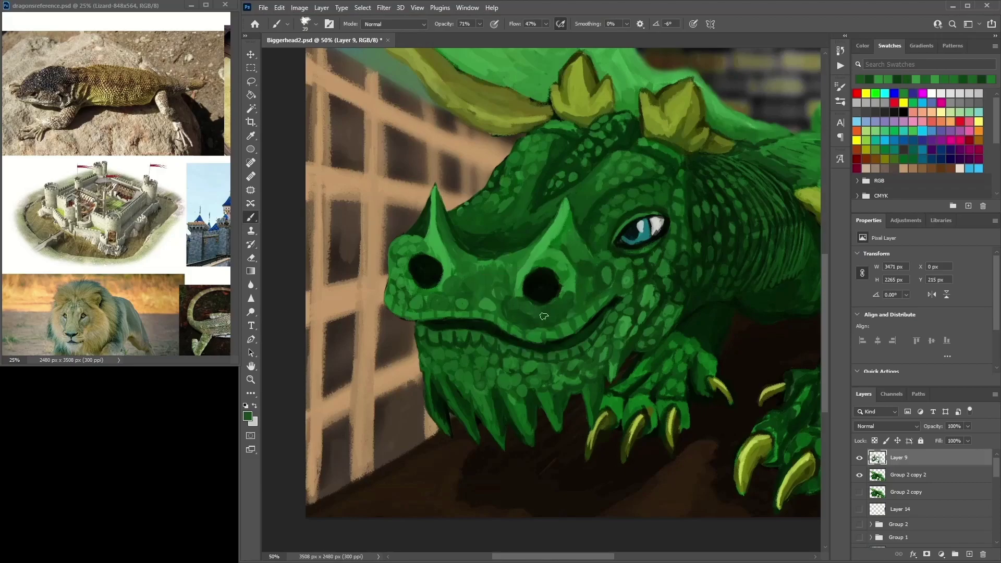
Paint small light green scales with darker gaps beneath and beside the near nostril
alt+click(557, 312)
alt+click(577, 313)
alt+click(557, 312)
alt+click(558, 311)
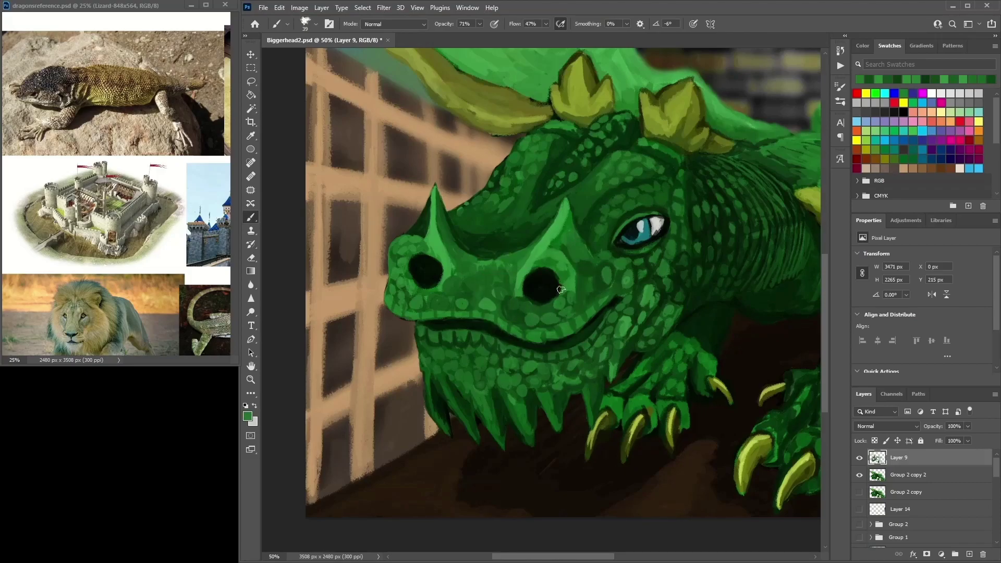
alt+click(546, 319)
drag(529, 325, 515, 312)
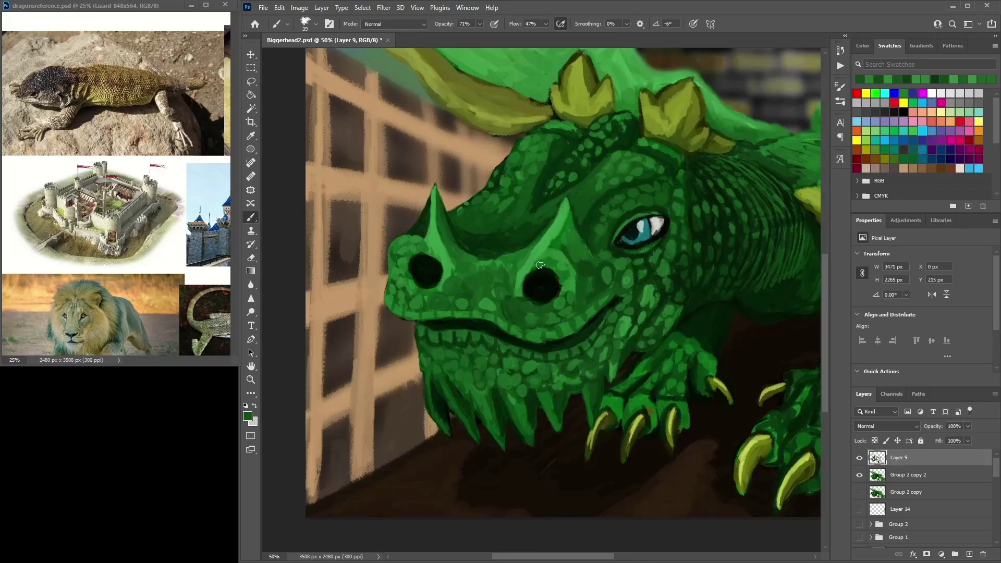
alt+click(559, 319)
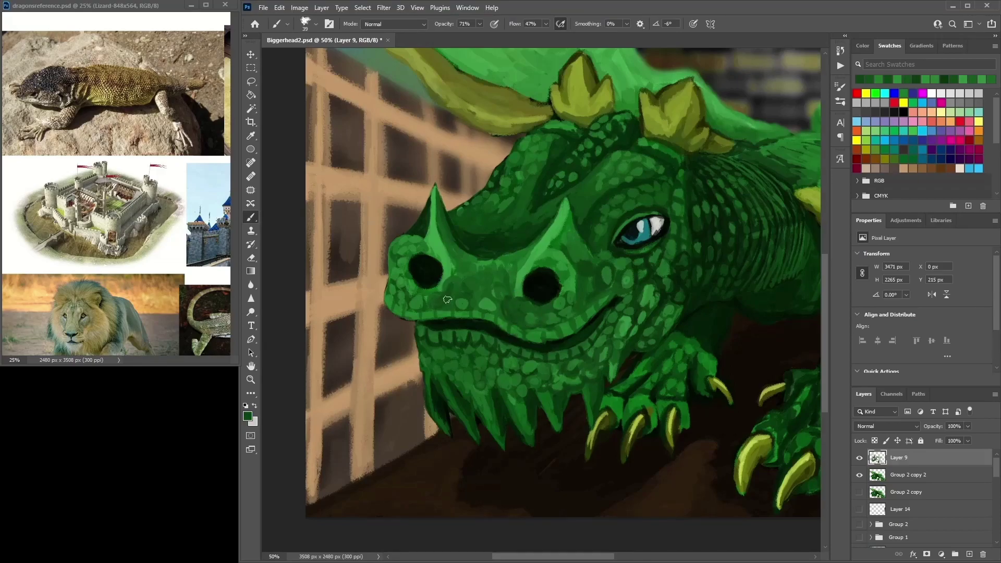
Paint small scales around the inner and lower edge of the far nostril with sampled greens
alt+click(450, 279)
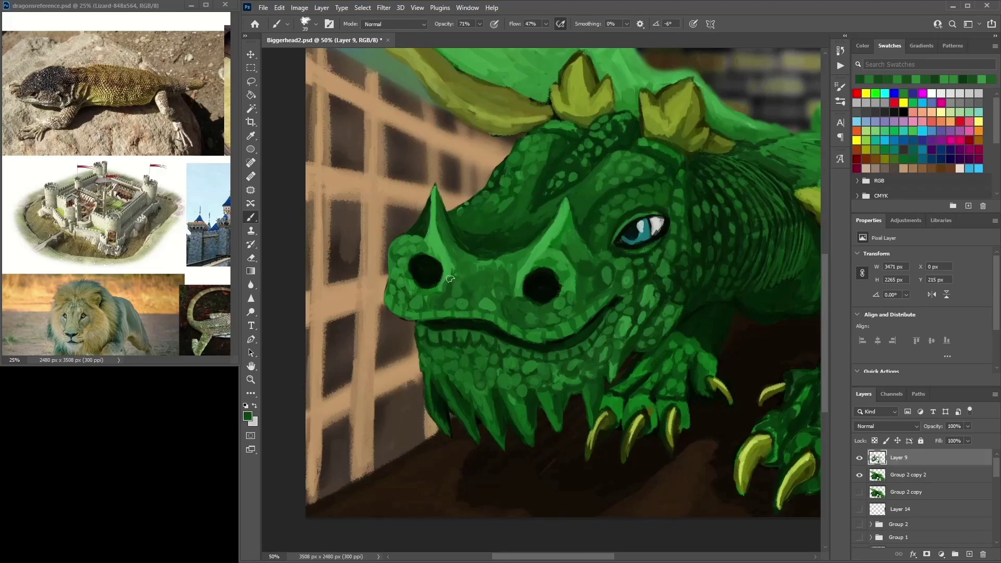
alt+click(517, 300)
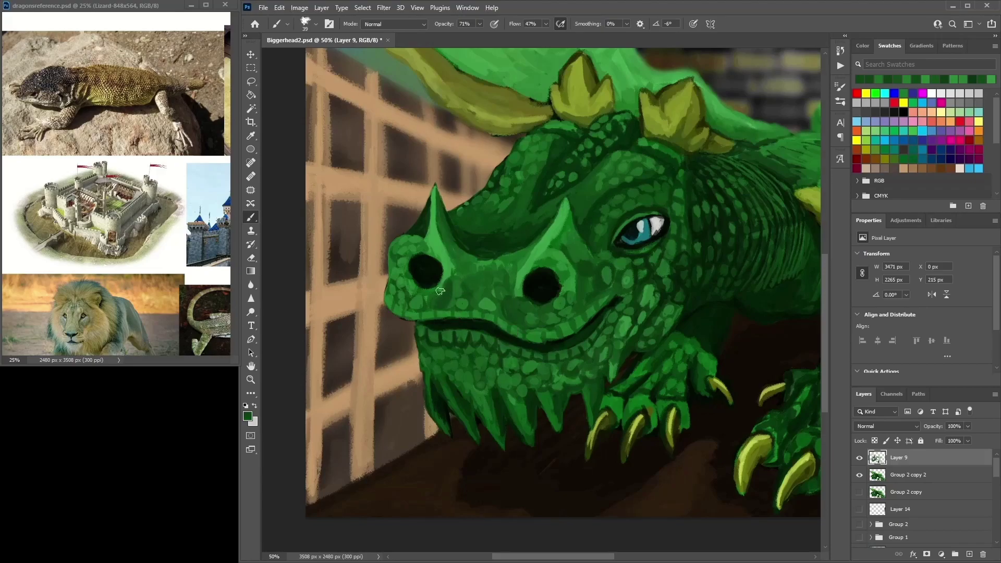
alt+click(432, 292)
mouse_move(443, 305)
mouse_down()
mouse_move(422, 298)
mouse_move(434, 291)
mouse_move(424, 301)
mouse_move(437, 306)
mouse_move(445, 284)
mouse_up()
alt+click(448, 285)
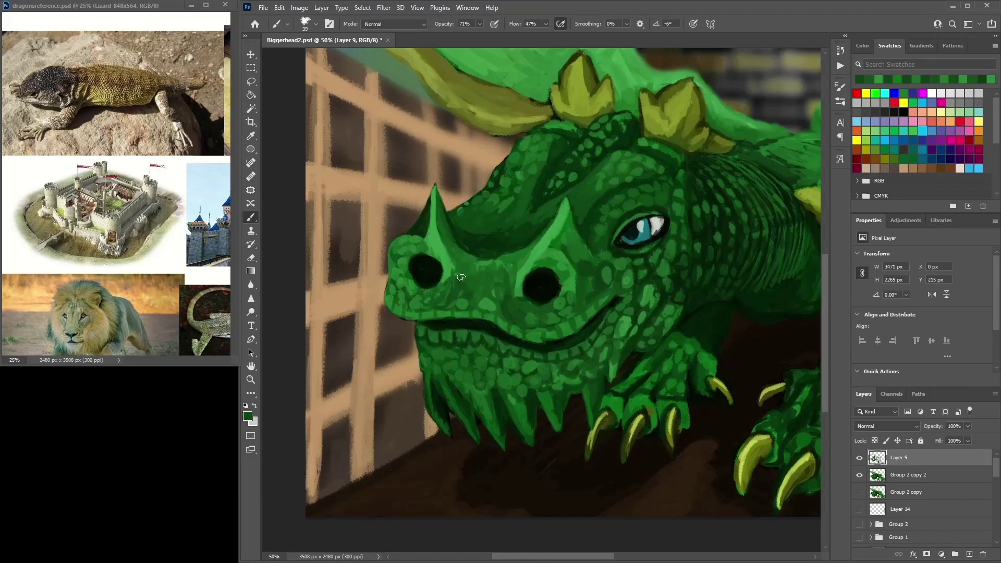
Smooth the centre of the snout between the nostrils with sampled mid green strokes
alt+click(504, 288)
mouse_move(461, 273)
mouse_down()
mouse_move(499, 272)
mouse_move(478, 287)
mouse_move(469, 261)
mouse_move(505, 268)
mouse_move(477, 284)
mouse_up()
alt+click(505, 291)
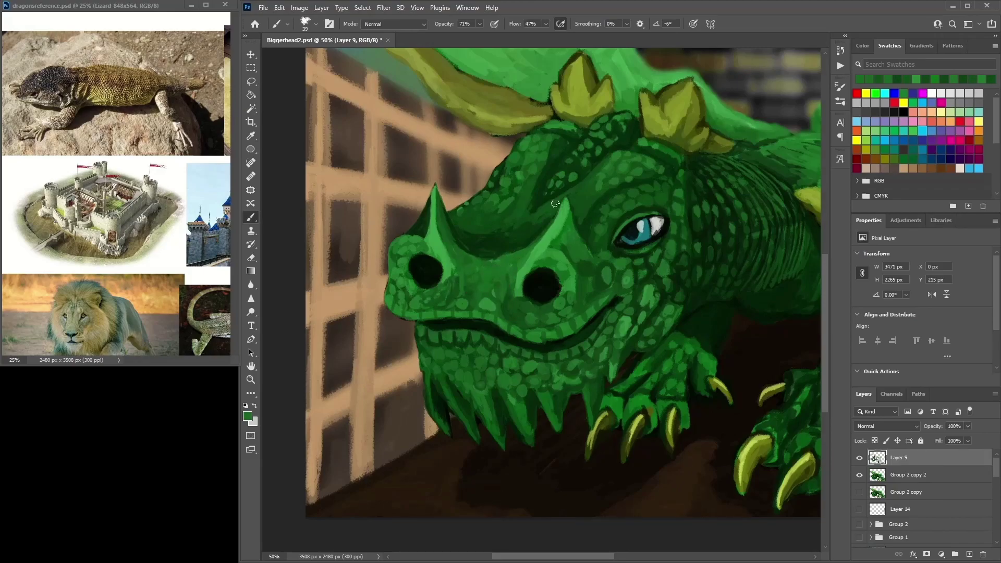
Paint small light green scales along the cheek side of the near nostril
alt+click(569, 284)
mouse_move(572, 282)
mouse_down()
mouse_move(576, 294)
mouse_move(587, 290)
mouse_up()
alt+click(574, 263)
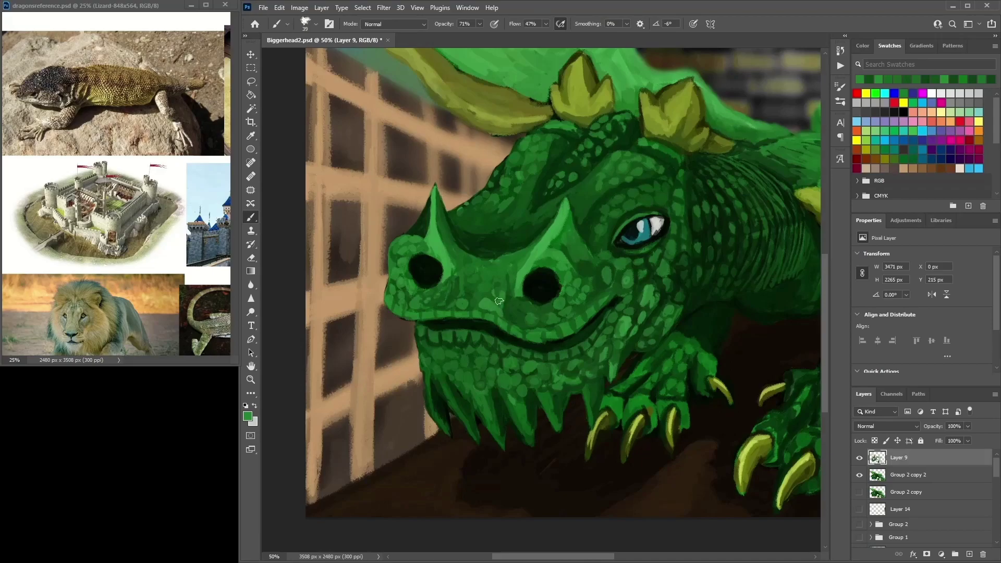
Cover the front of the snout between the nostrils with small light green scales separated by darker green
alt+click(444, 309)
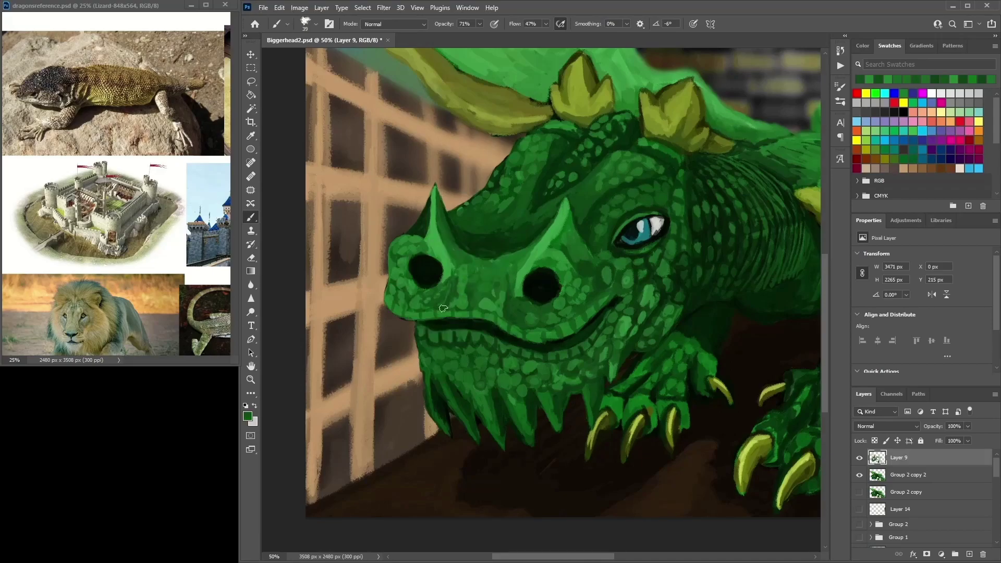
alt+click(490, 299)
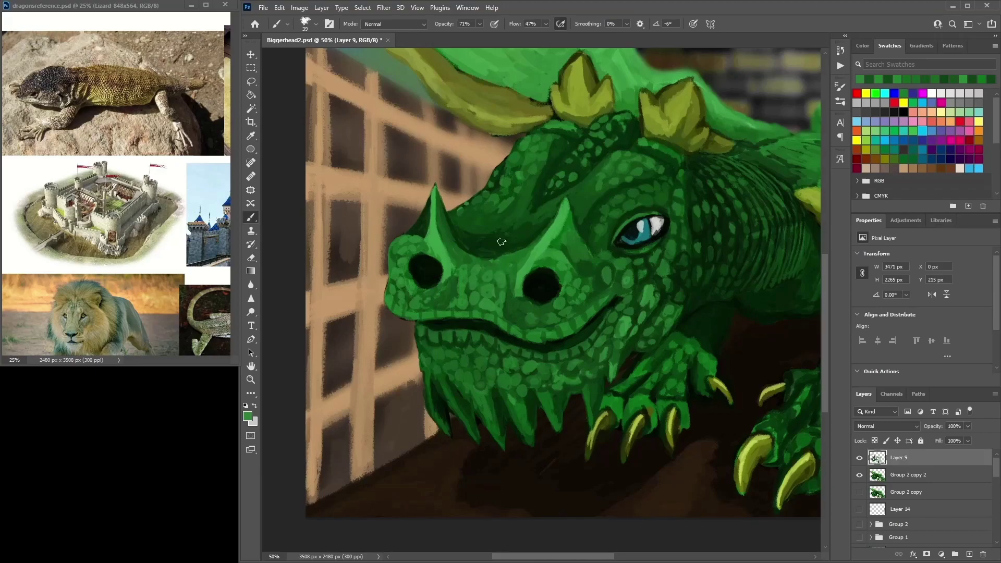
alt+click(456, 272)
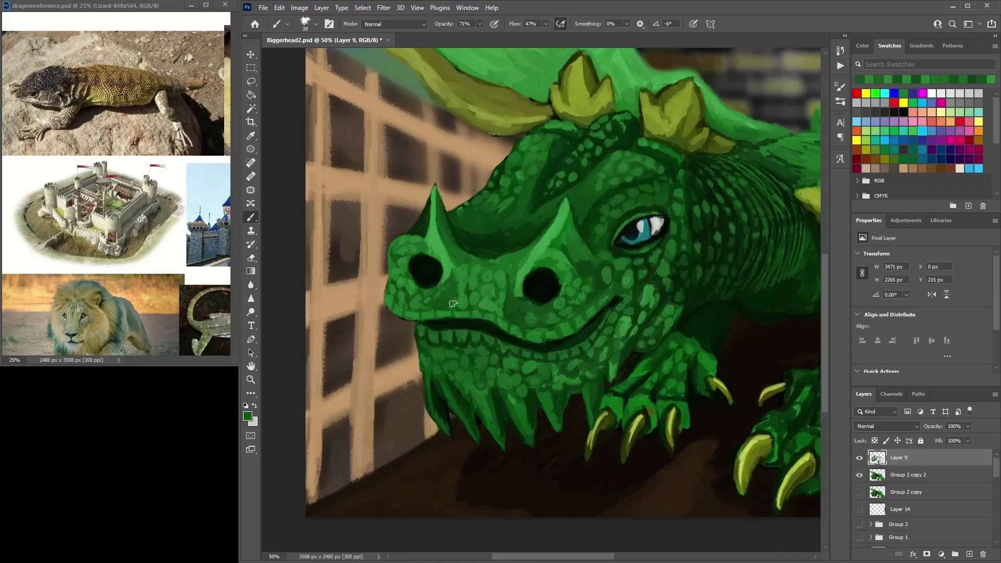
alt+click(505, 263)
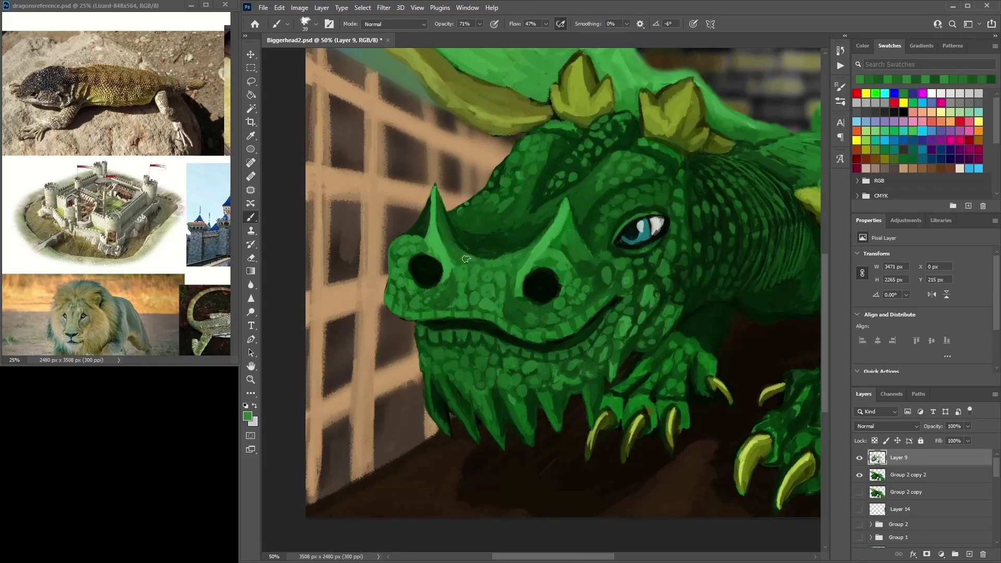
Touch up the upper lip scales below the near nostril with sampled light and dark greens
alt+click(500, 282)
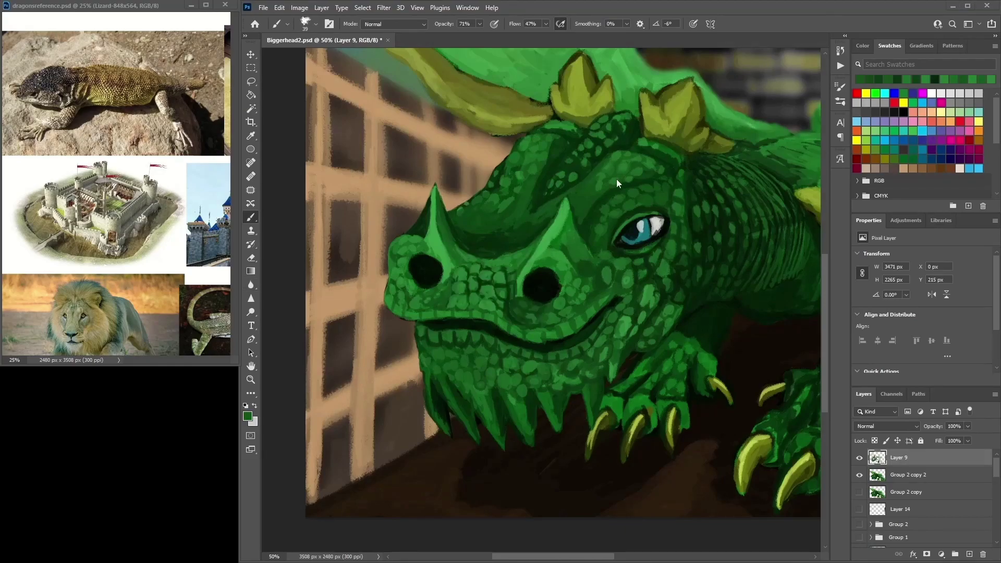
alt+click(588, 200)
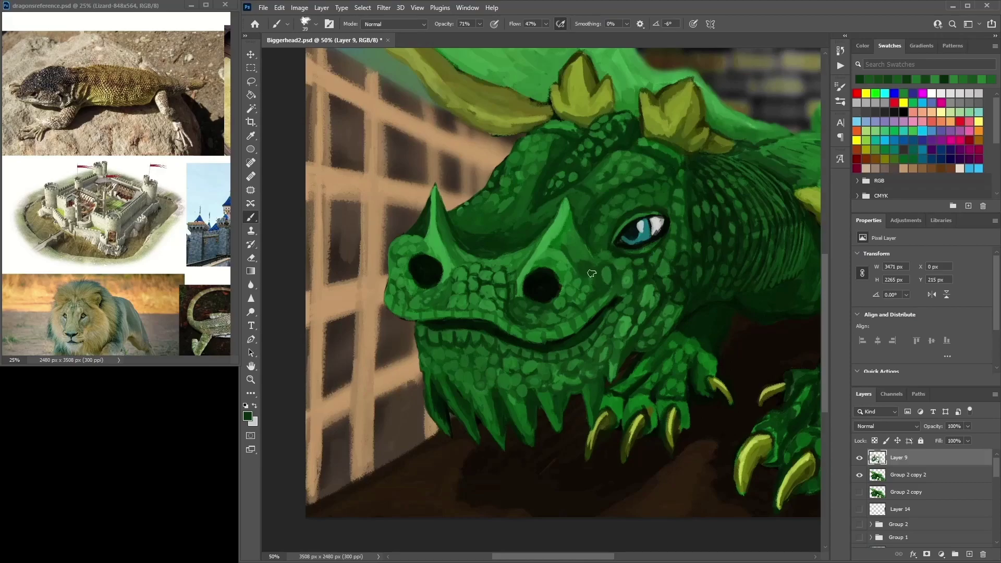
click(554, 343)
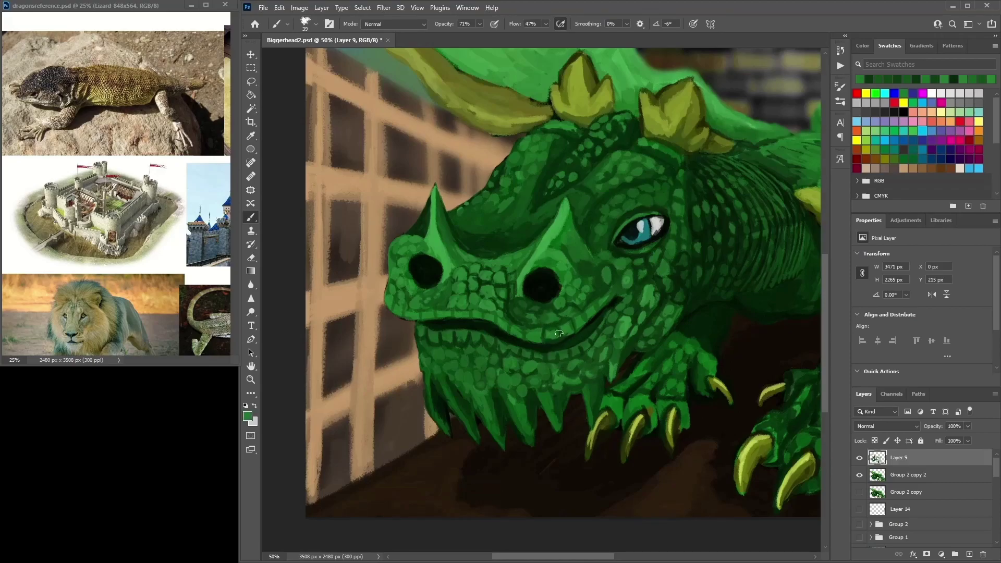
drag(576, 351, 576, 327)
Paint small scales along the upper lip towards the mouth corner with sampled greens
alt+click(591, 313)
click(584, 314)
click(588, 312)
alt+click(589, 311)
click(591, 309)
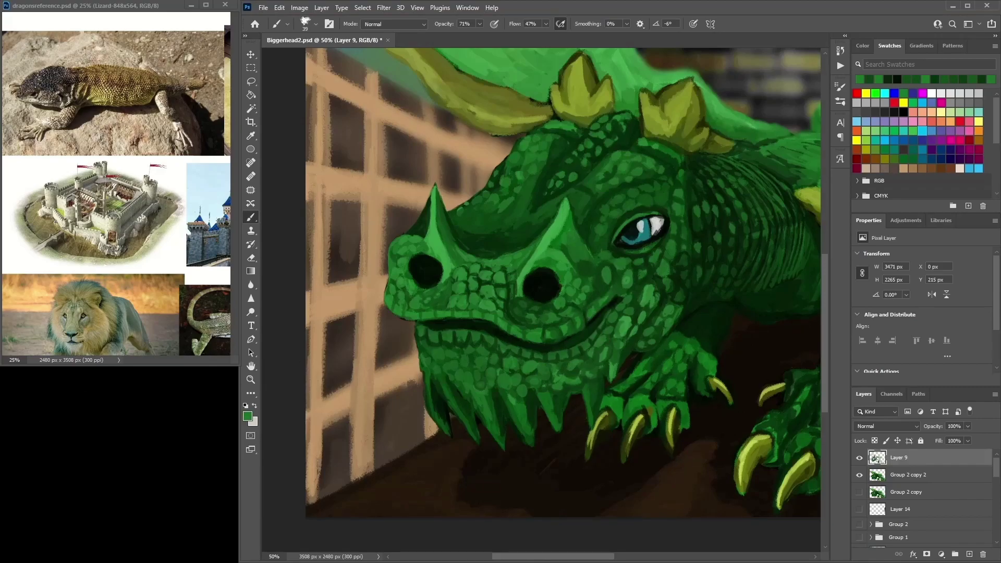
Refine the scales and gaps between the near nostril and the cheek with sampled mid and dark greens
alt+click(600, 298)
click(592, 297)
alt+click(590, 297)
click(588, 297)
alt+click(583, 278)
click(588, 276)
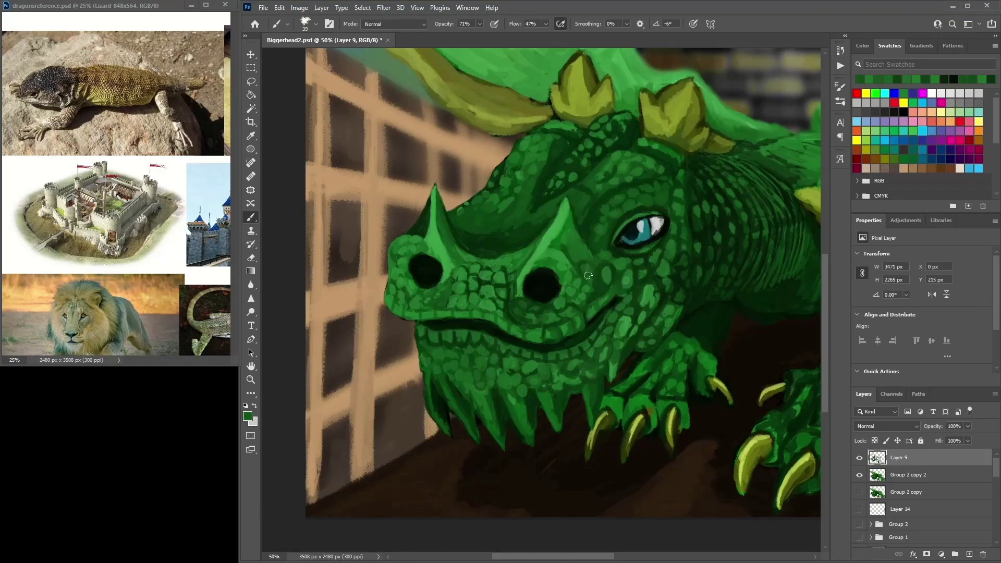
Paint dark green shading along the outer base of the far nose horn
alt+click(570, 250)
mouse_move(414, 232)
mouse_down()
mouse_move(429, 200)
mouse_move(417, 235)
mouse_up()
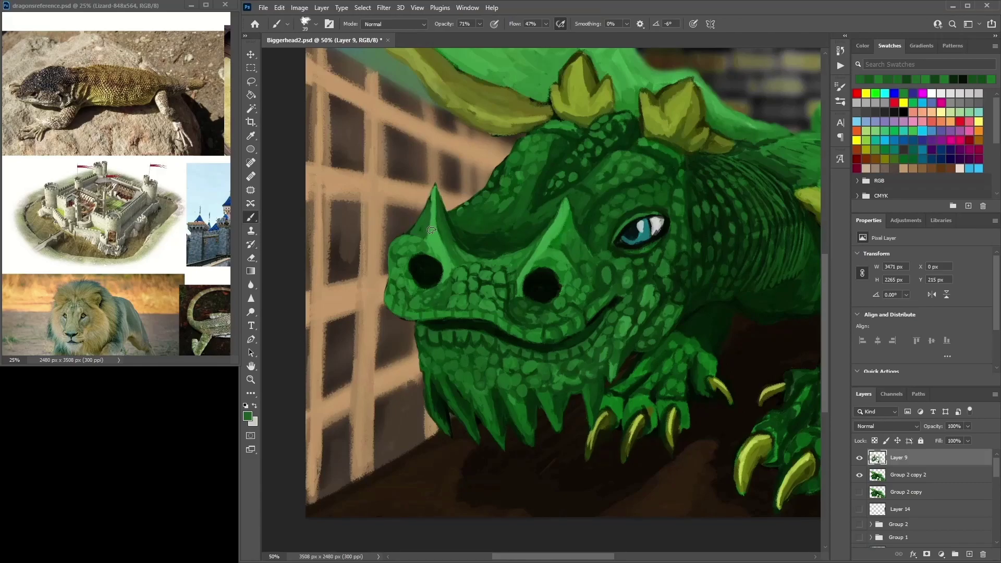
alt+click(419, 229)
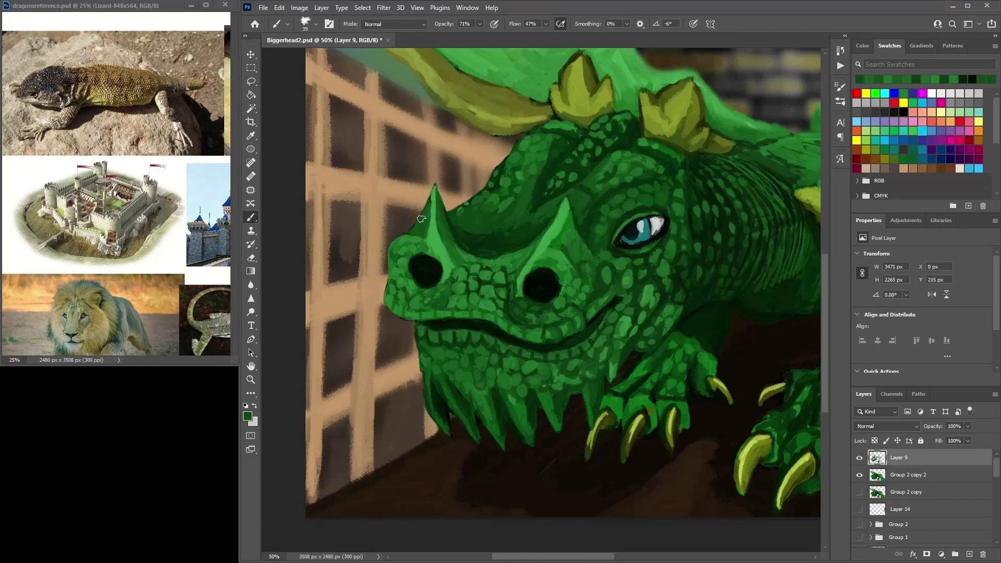
Shade the cheek side of the near nose horn down to the nostril with sampled greens
drag(565, 225, 572, 253)
alt+click(578, 238)
click(585, 258)
alt+click(577, 283)
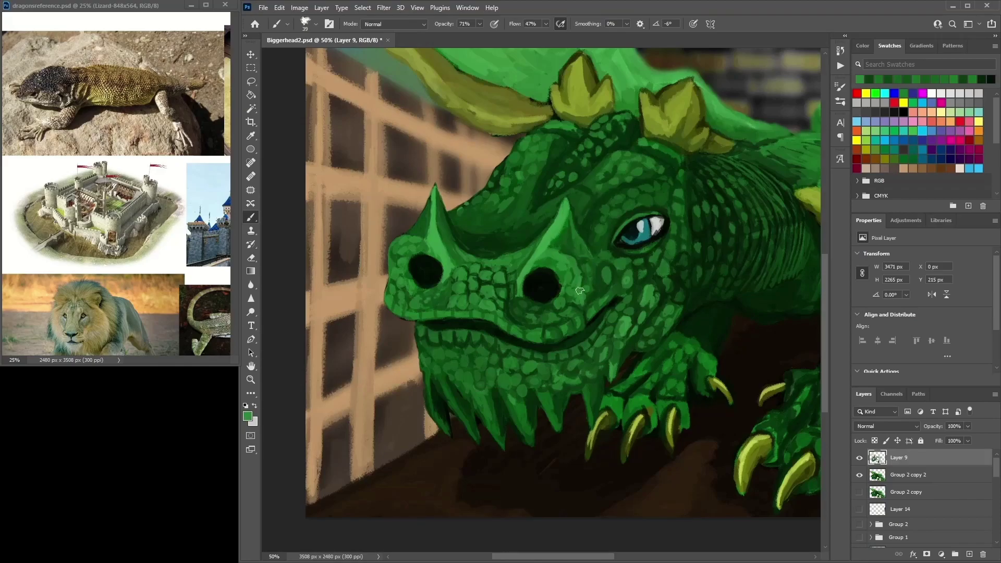
alt+click(572, 293)
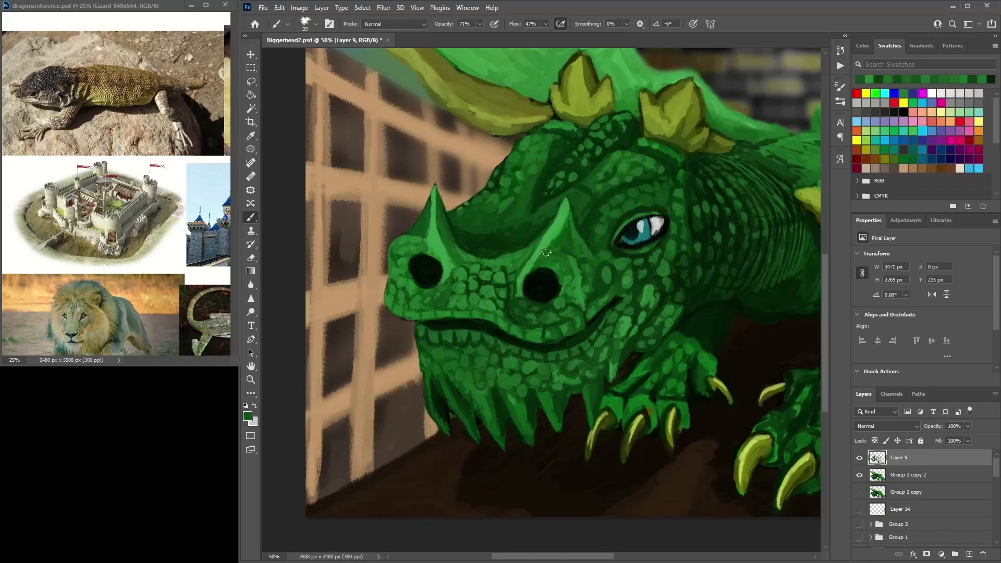
Blend the base of the near nose horn into the nostril's upper rim with small strokes of sampled greens
alt+click(555, 262)
alt+click(551, 255)
alt+click(575, 273)
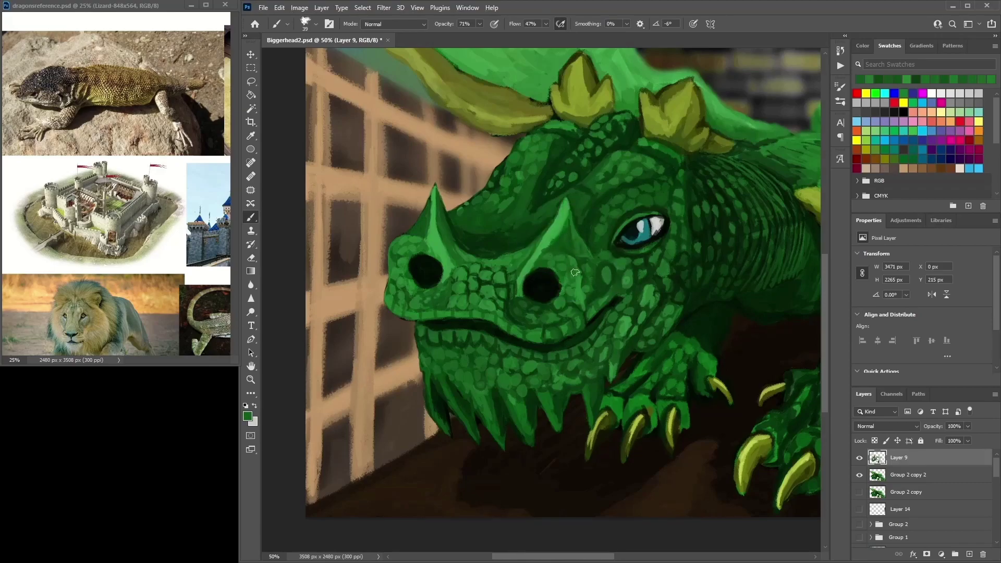
alt+click(565, 281)
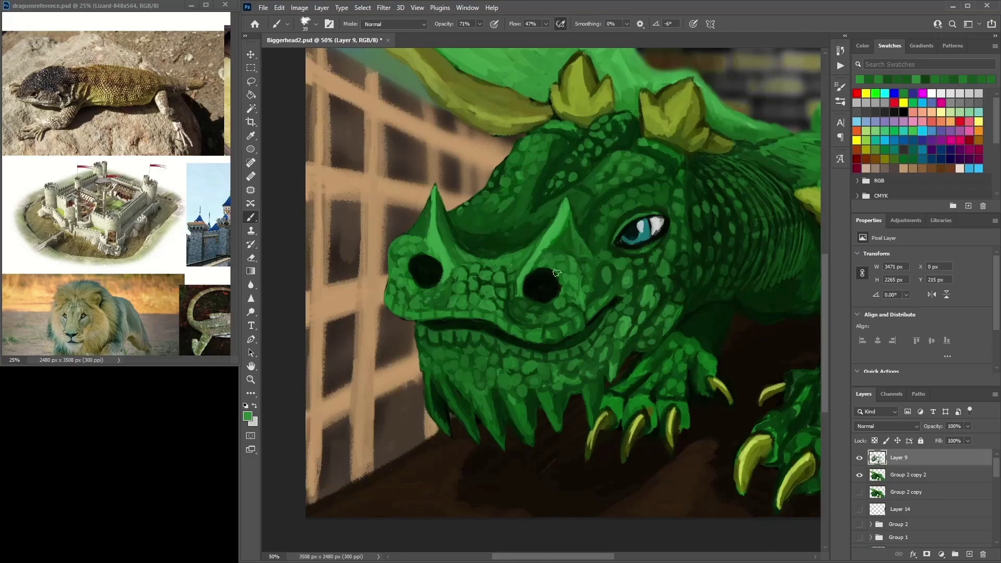
alt+click(566, 280)
alt+click(575, 252)
alt+click(566, 239)
alt+click(549, 257)
alt+click(573, 280)
alt+click(550, 254)
alt+click(561, 257)
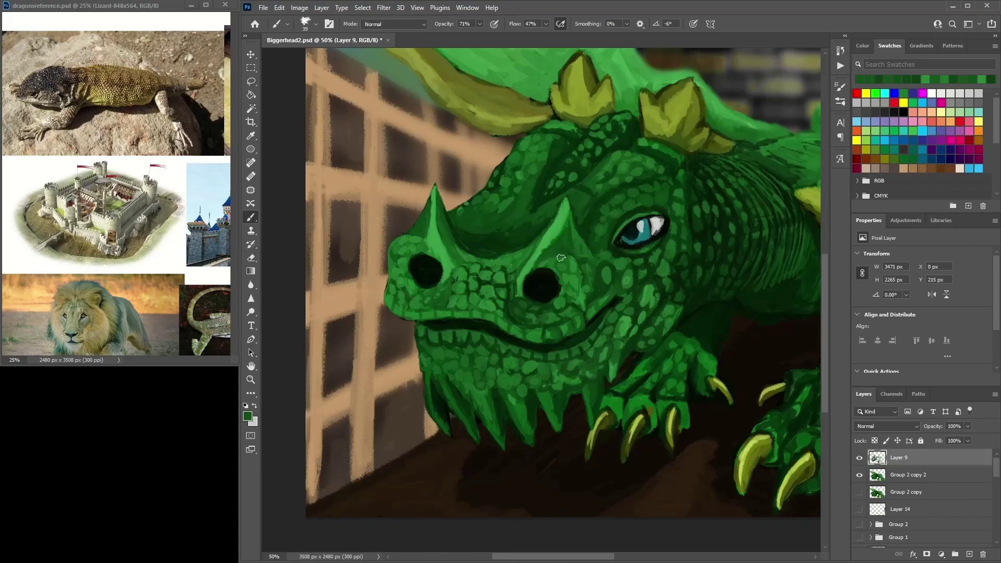
Touch up the upper rim of the far nostril and the cheek scales beside the near nostril with sampled greens
alt+click(435, 255)
alt+click(425, 244)
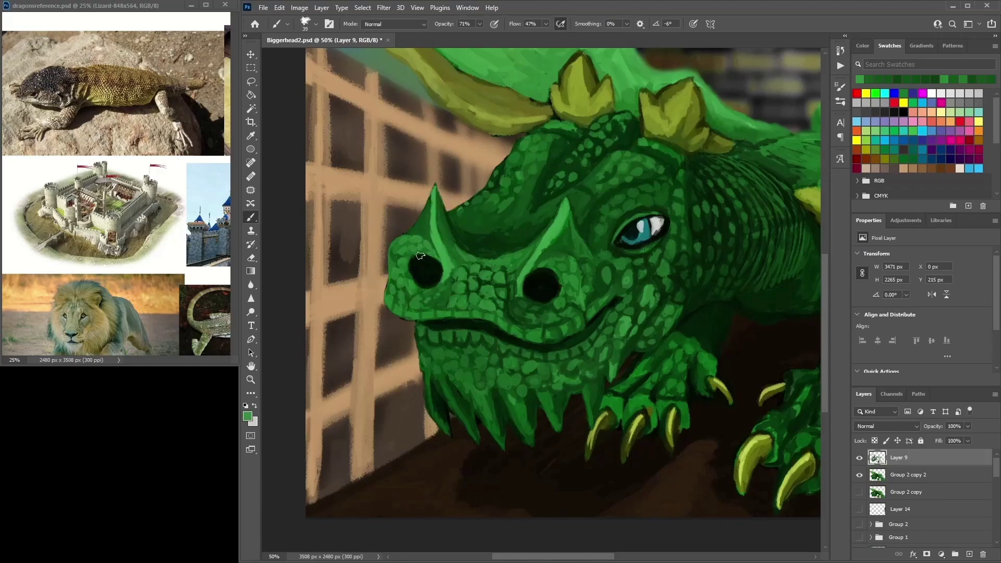
alt+click(562, 270)
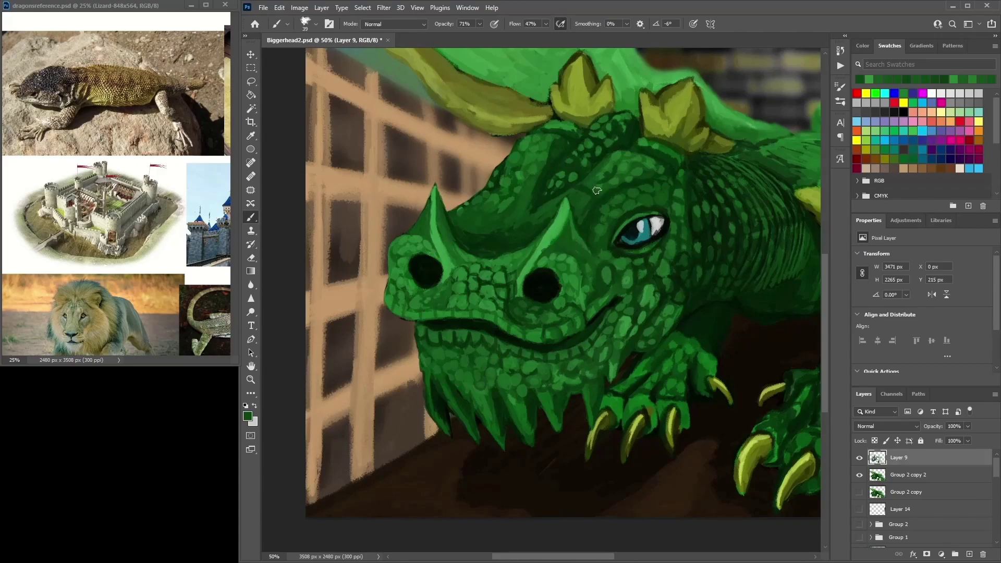
alt+click(605, 270)
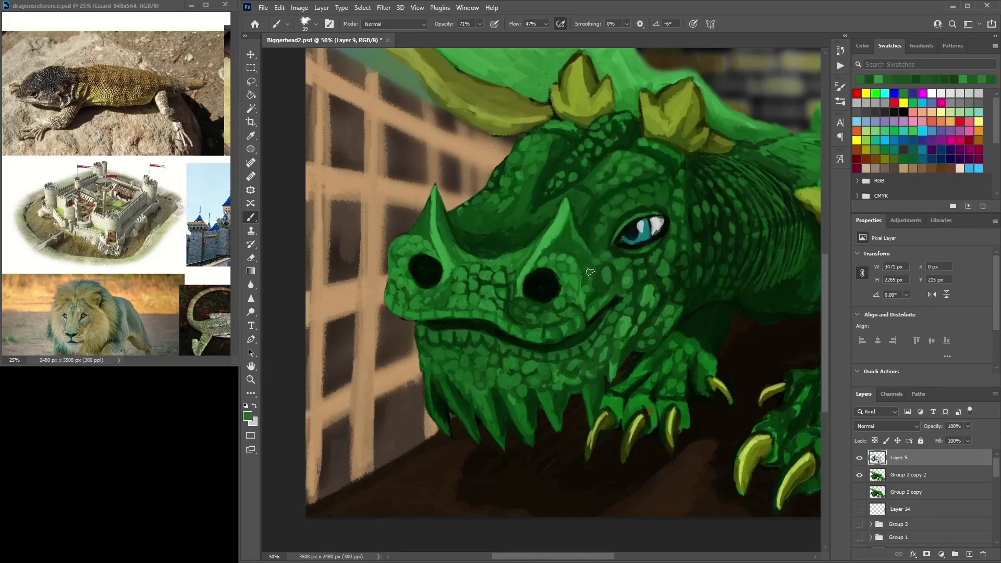
alt+click(605, 293)
alt+click(603, 297)
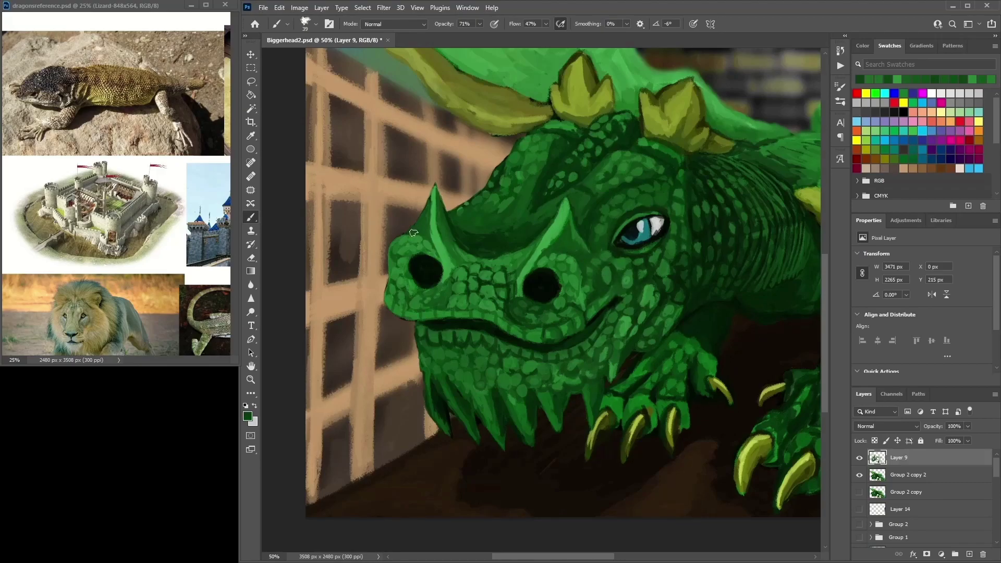
Paint near-black shading along the outer base of the far nose horn
alt+click(438, 293)
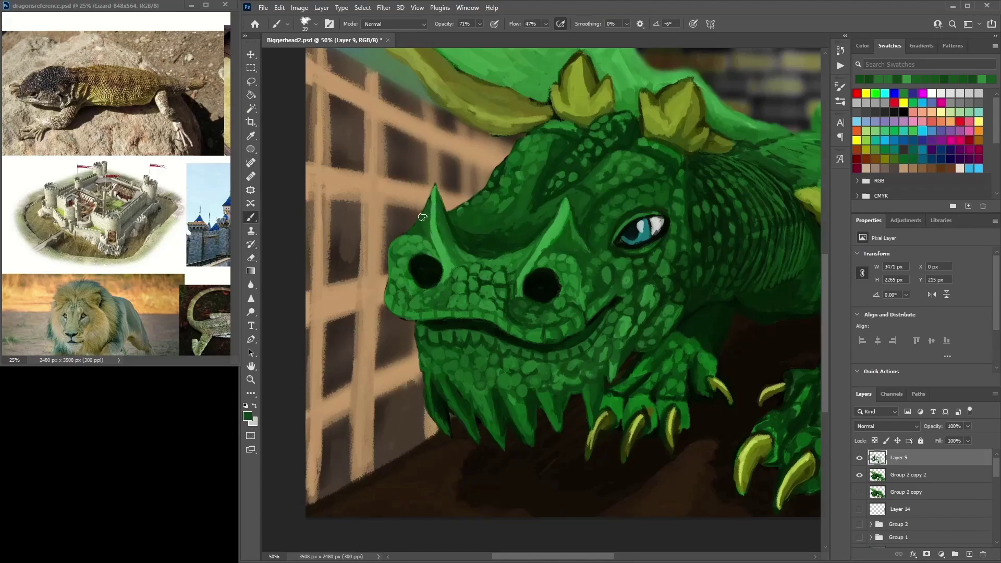
click(903, 111)
mouse_move(414, 232)
mouse_down()
mouse_move(401, 238)
mouse_move(422, 236)
mouse_move(414, 232)
mouse_up()
alt+click(417, 235)
alt+click(422, 237)
Compare the painting with Layer 9 hidden, and touch up the far nose horn's outer edge on Group 2 copy 2
click(860, 457)
click(859, 458)
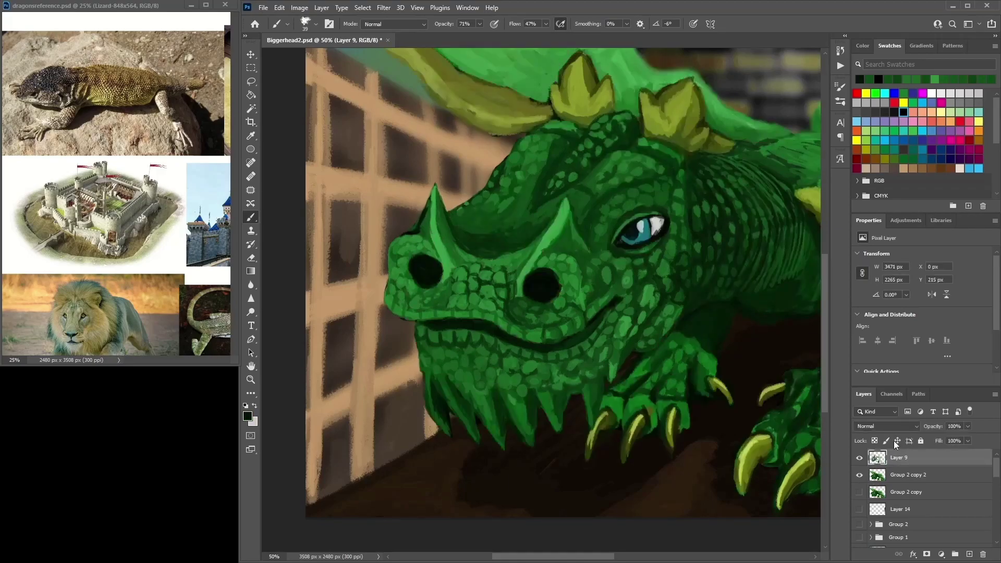
key(e)
click(912, 473)
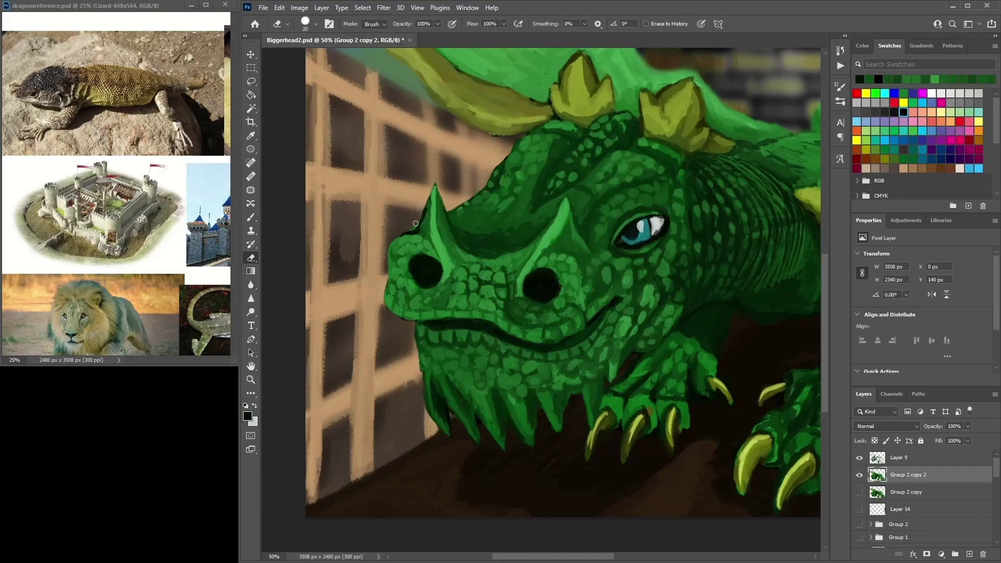
click(251, 217)
alt+click(421, 224)
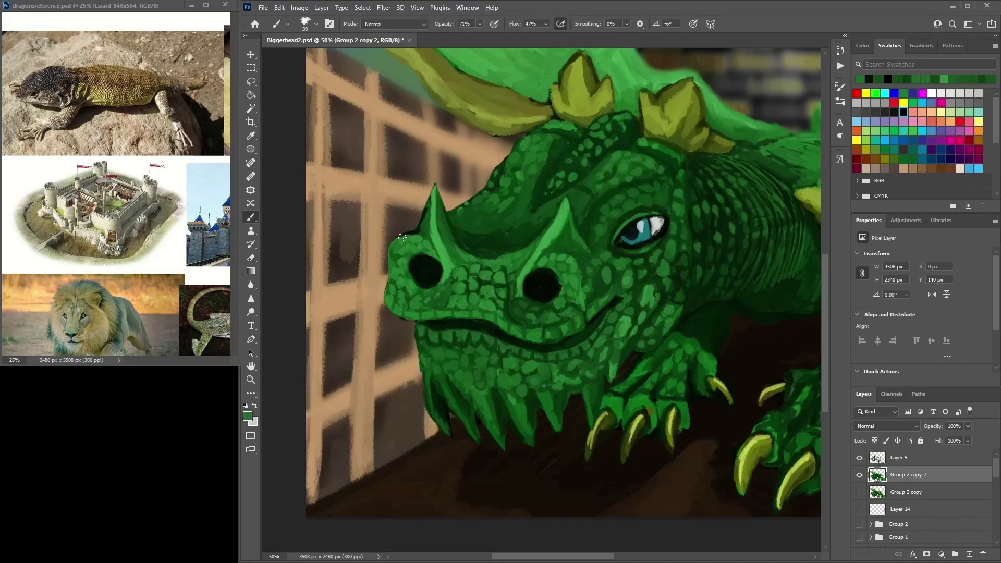
Return to Layer 9 and repaint the outer base of the far nose horn with sampled dark and mid greens
alt+click(579, 277)
alt+click(589, 253)
key(alt+bracketright)
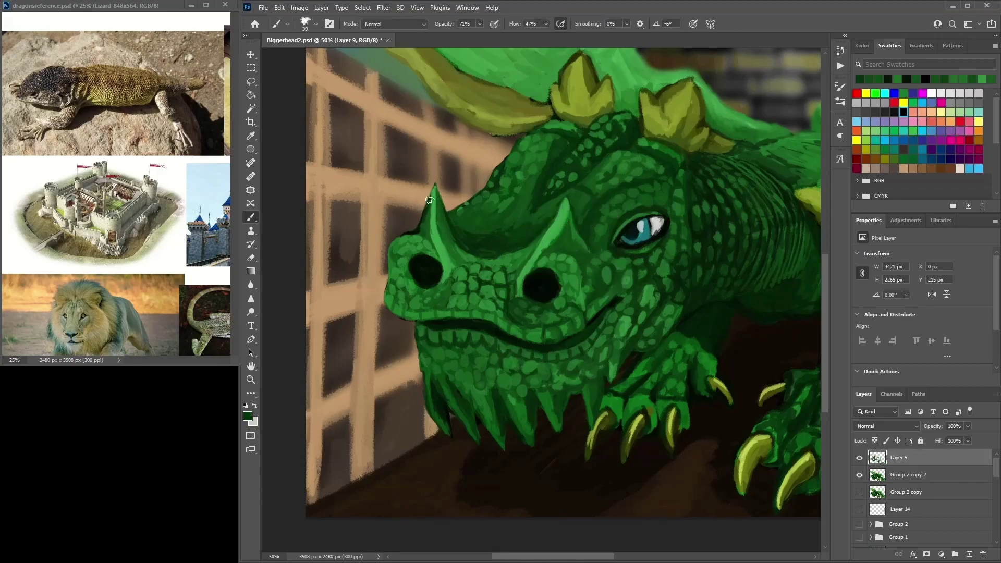
alt+click(426, 224)
alt+click(424, 230)
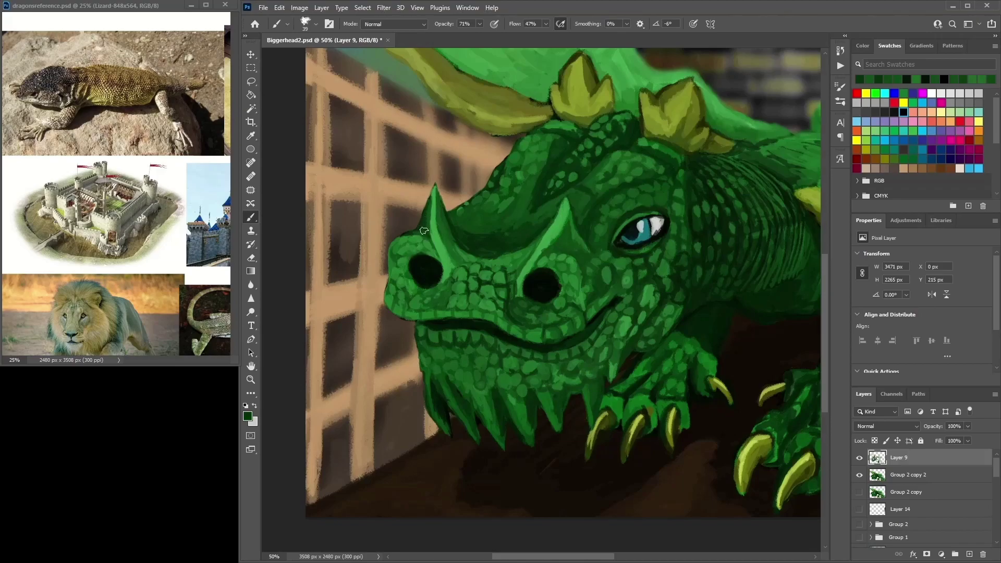
alt+click(413, 244)
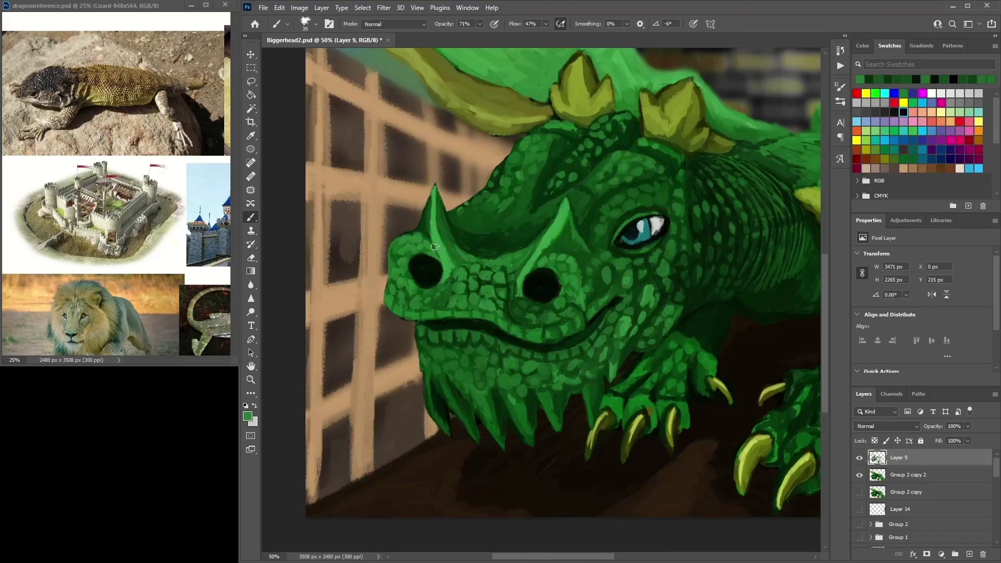
Deepen the dark green shading on the cheek side of the near nose horn
alt+click(569, 244)
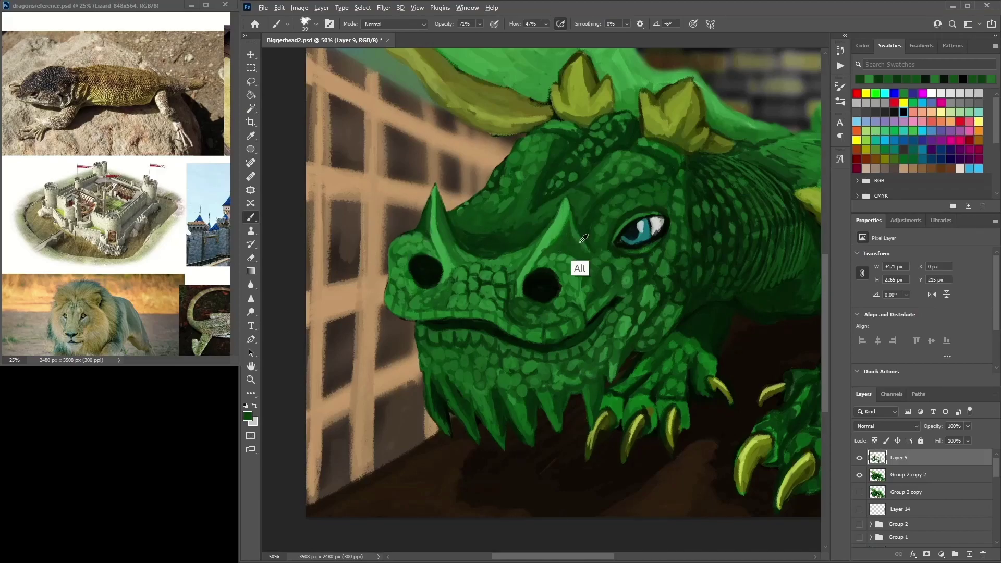
alt+click(578, 266)
alt+click(572, 245)
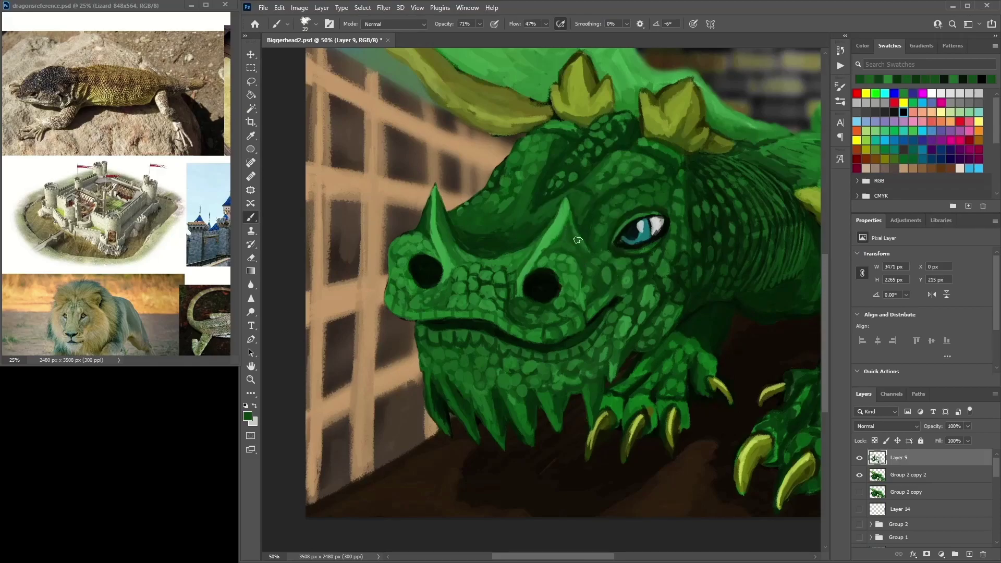
Clean up the outer edge of the far nose horn with a sampled background brown and dark green
drag(428, 252, 431, 221)
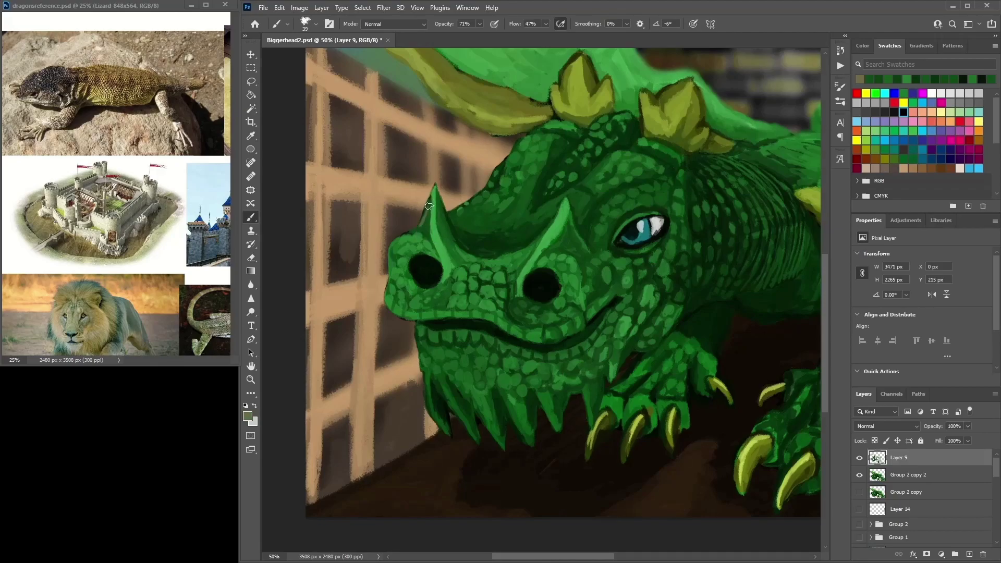
alt+click(428, 205)
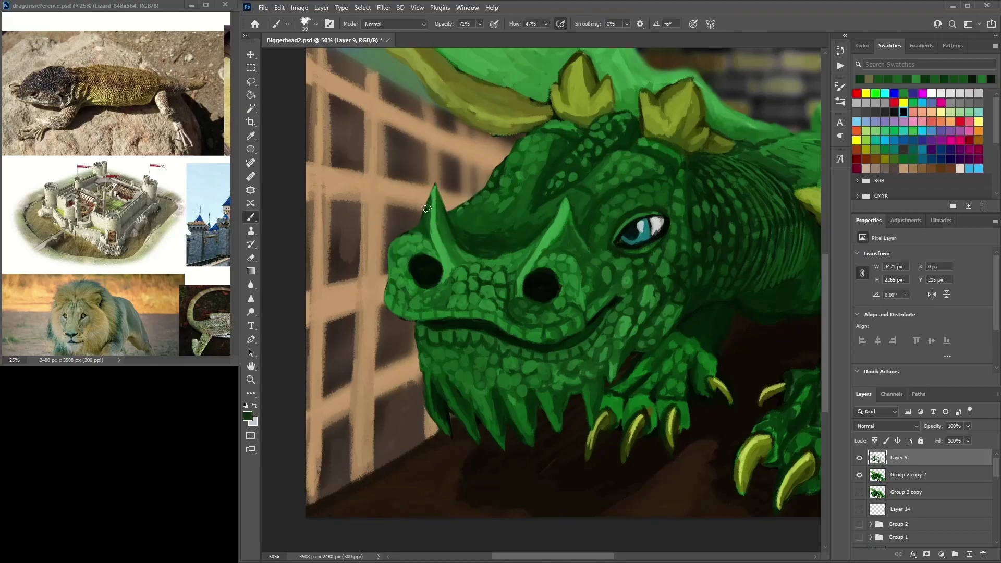
drag(427, 209, 429, 247)
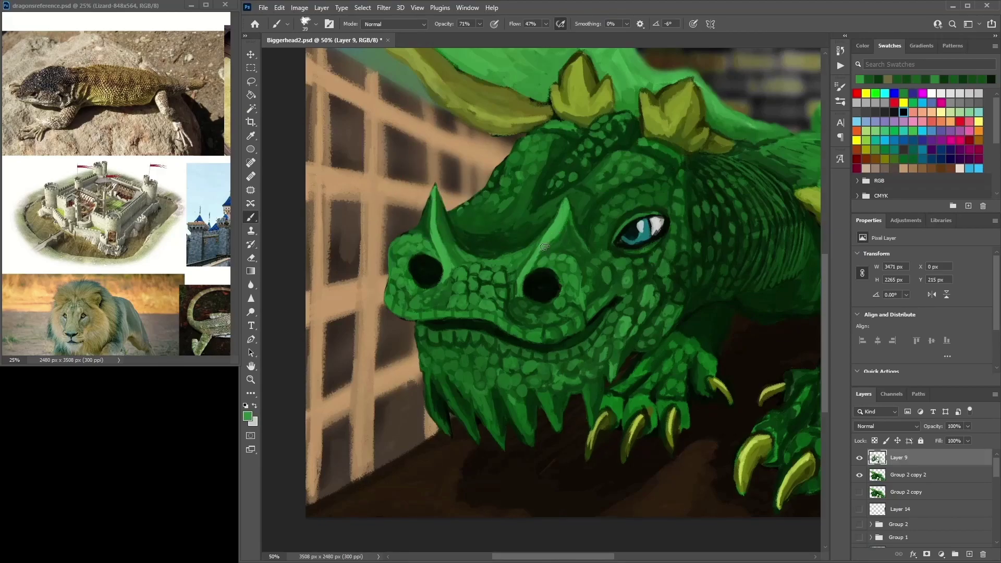
Brighten the base of the near nose horn and refine the scales along the snout's upper edge between the horns
alt+click(545, 250)
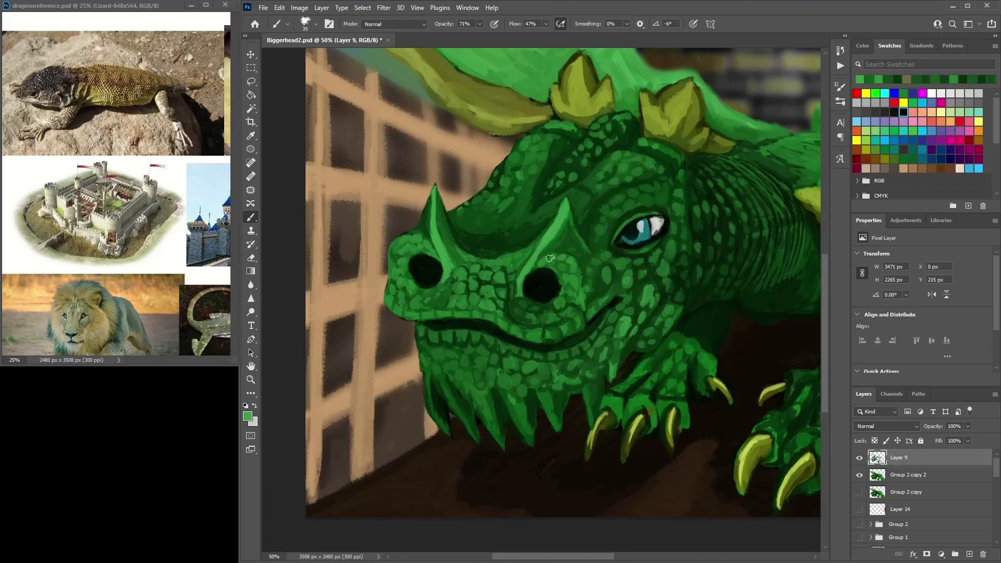
alt+click(550, 258)
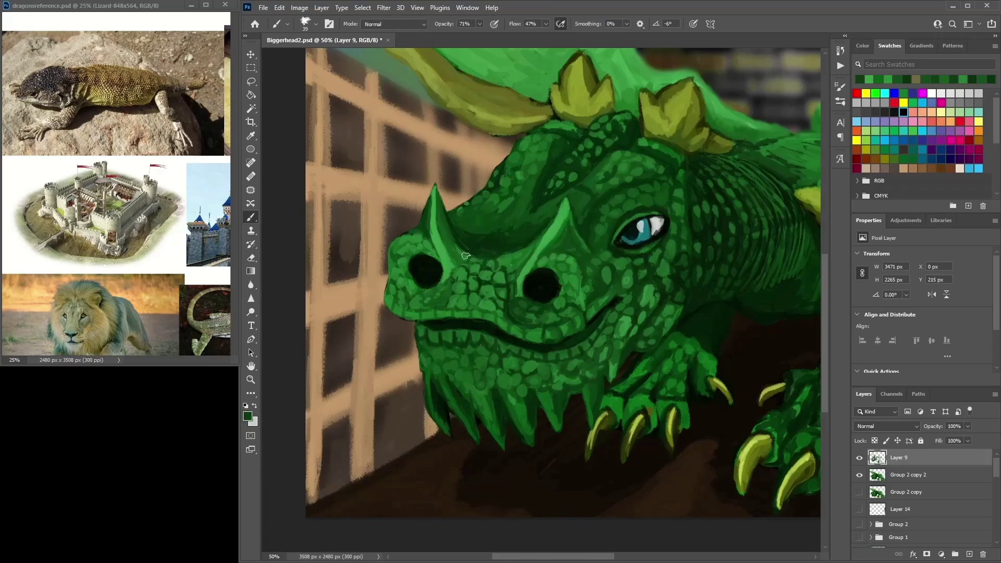
alt+click(516, 274)
alt+click(515, 292)
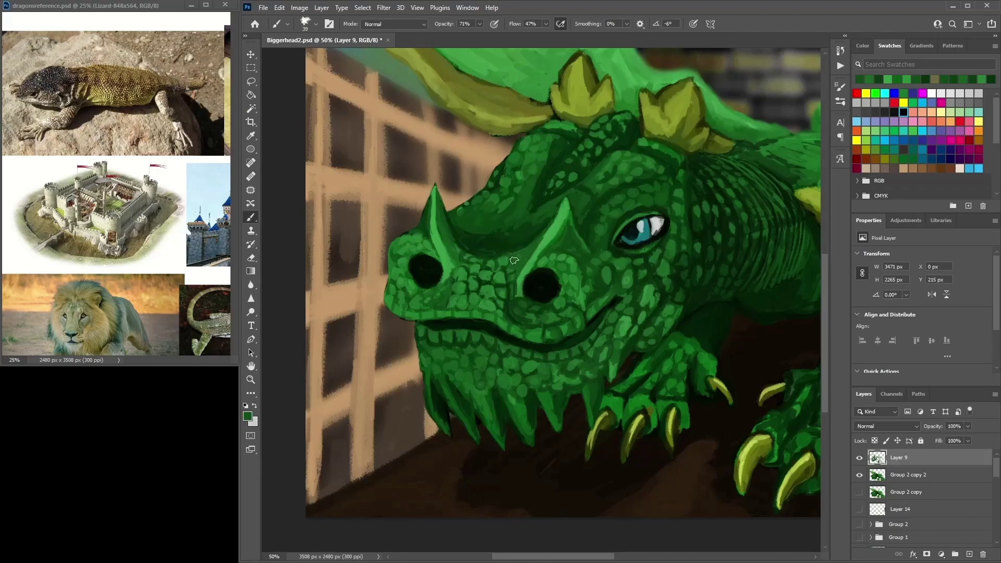
alt+click(480, 248)
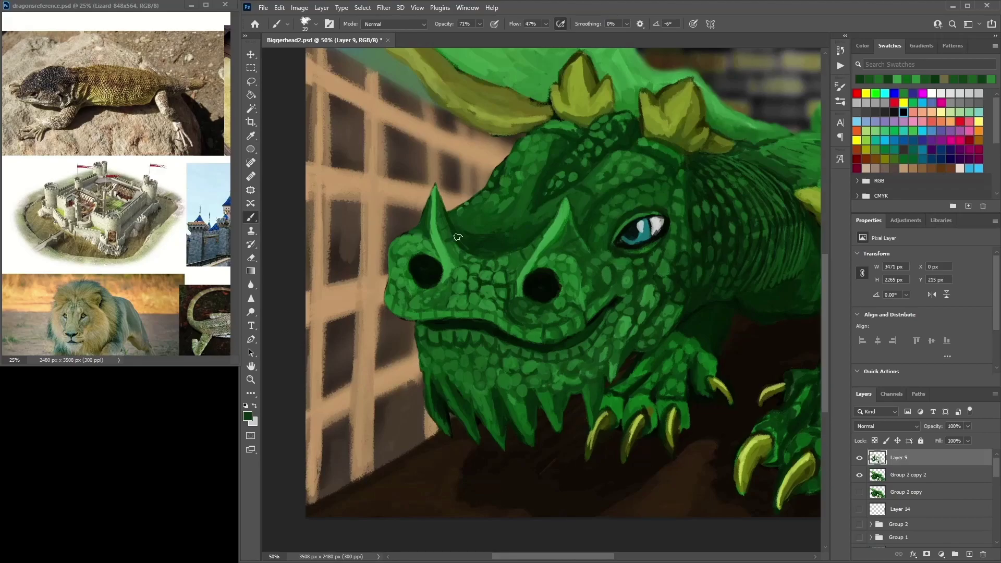
Refine the scales around the eye and brow with sampled dark and mid greens
alt+click(622, 225)
alt+click(625, 224)
alt+click(680, 203)
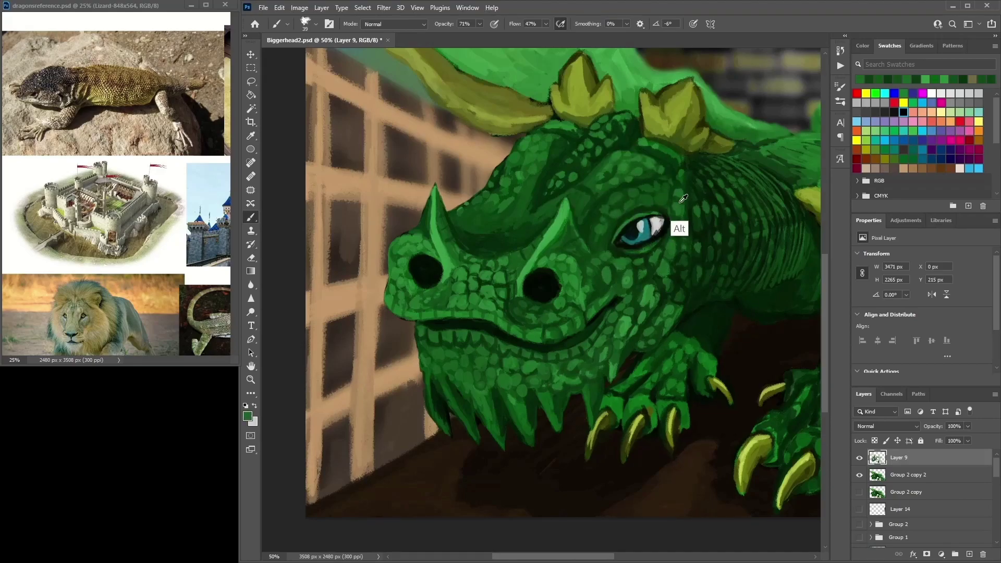
drag(643, 155, 646, 186)
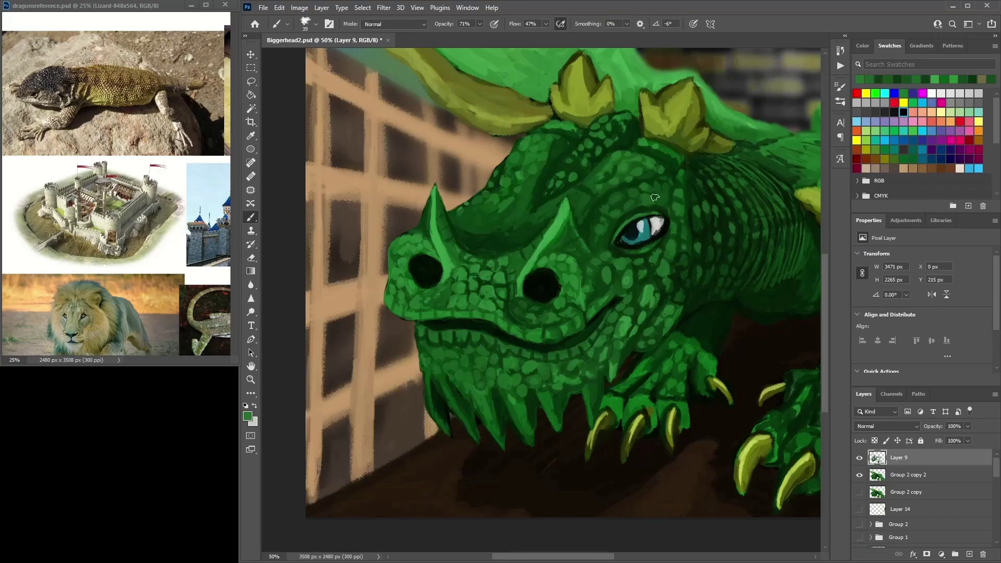
alt+click(667, 143)
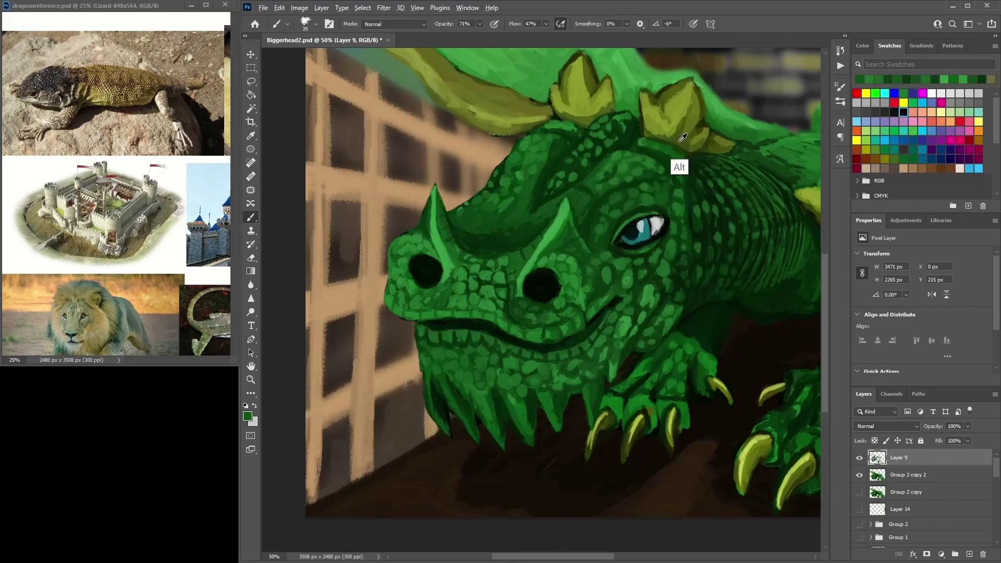
Paint dark olive streaks running up the near and far yellow crests on top of the head
alt+click(693, 139)
alt+click(697, 138)
mouse_move(673, 89)
mouse_down()
mouse_move(661, 128)
mouse_move(643, 105)
mouse_move(680, 117)
mouse_up()
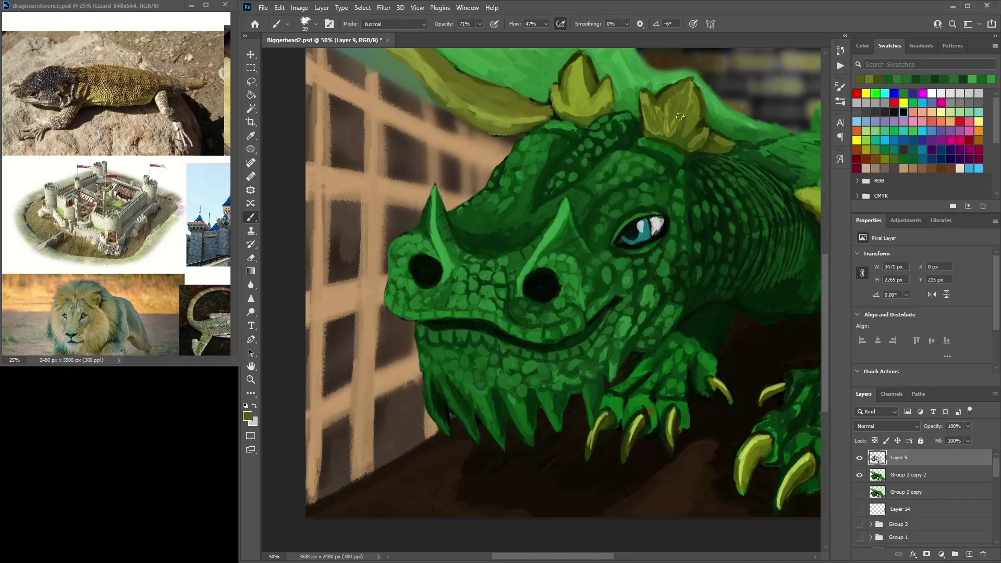
drag(578, 112, 579, 60)
scroll(623, 58, up, 3)
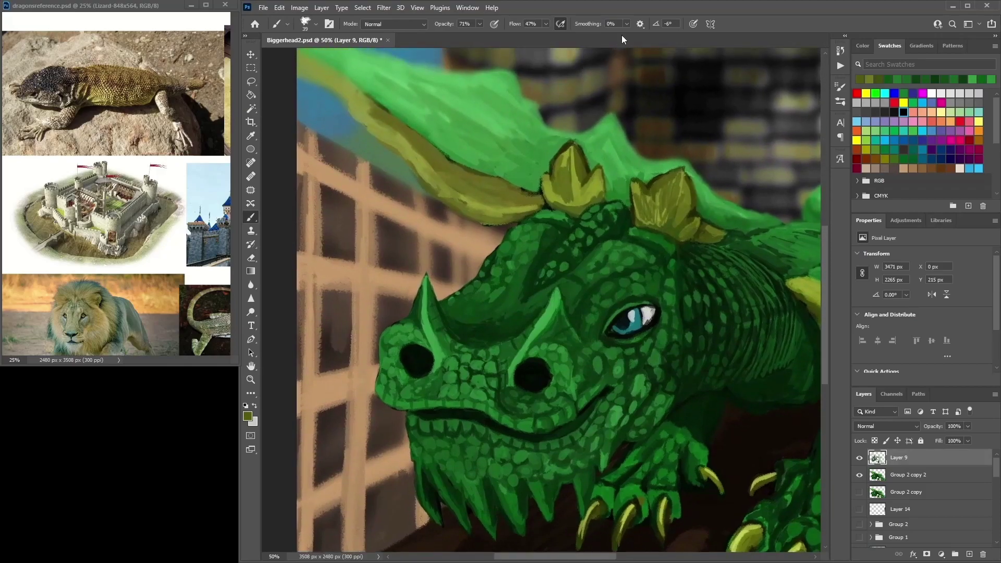
mouse_move(570, 149)
mouse_down()
mouse_move(558, 152)
mouse_move(554, 188)
mouse_move(575, 142)
mouse_move(567, 151)
mouse_move(585, 169)
mouse_move(542, 187)
mouse_move(554, 187)
mouse_move(568, 149)
mouse_move(578, 157)
mouse_move(573, 142)
mouse_move(562, 175)
mouse_up()
Layer lighter and mid olive strokes between the dark streaks on both yellow head crests
alt+click(545, 180)
mouse_move(656, 203)
mouse_down()
mouse_move(661, 183)
mouse_move(652, 183)
mouse_move(676, 223)
mouse_move(682, 197)
mouse_move(659, 182)
mouse_move(654, 205)
mouse_move(662, 182)
mouse_move(651, 202)
mouse_move(674, 178)
mouse_move(681, 199)
mouse_up()
mouse_move(576, 169)
mouse_down()
mouse_move(586, 191)
mouse_move(601, 187)
mouse_move(596, 178)
mouse_move(579, 194)
mouse_up()
alt+click(648, 192)
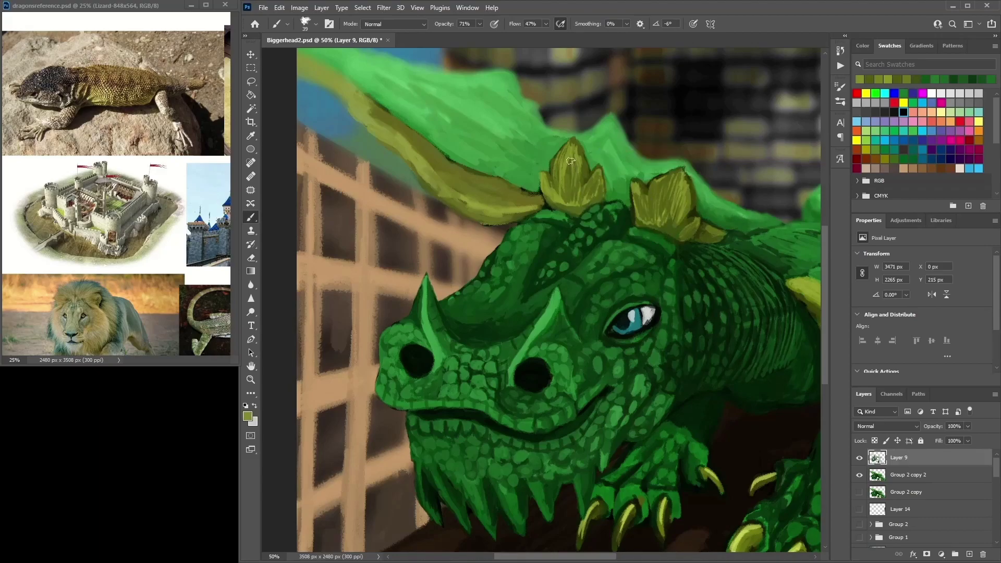
mouse_move(679, 191)
mouse_down()
mouse_move(672, 228)
mouse_move(681, 206)
mouse_move(692, 209)
mouse_move(689, 235)
mouse_move(679, 215)
mouse_up()
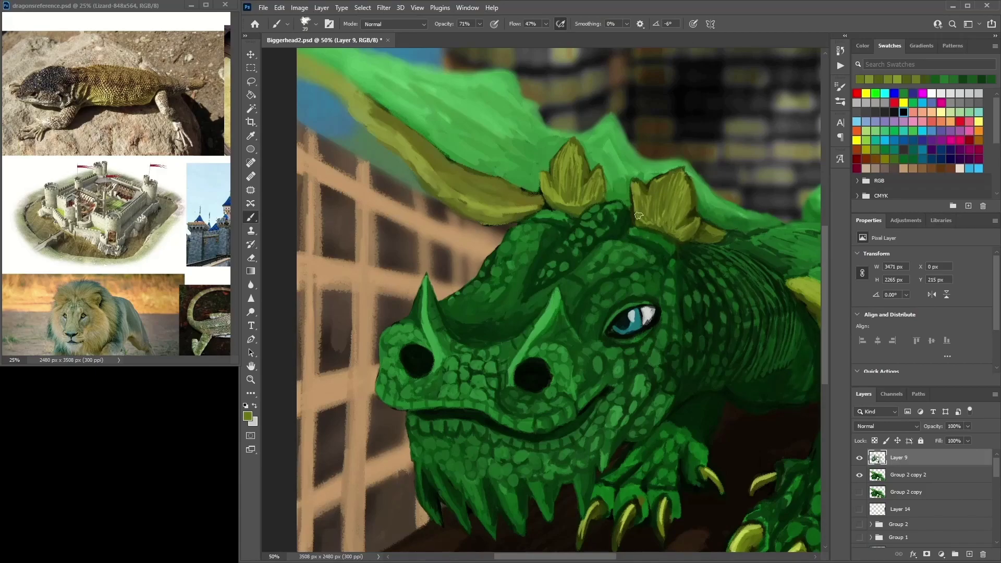
Blend the bases of both yellow crests into the head with sampled greens and olives
alt+click(652, 249)
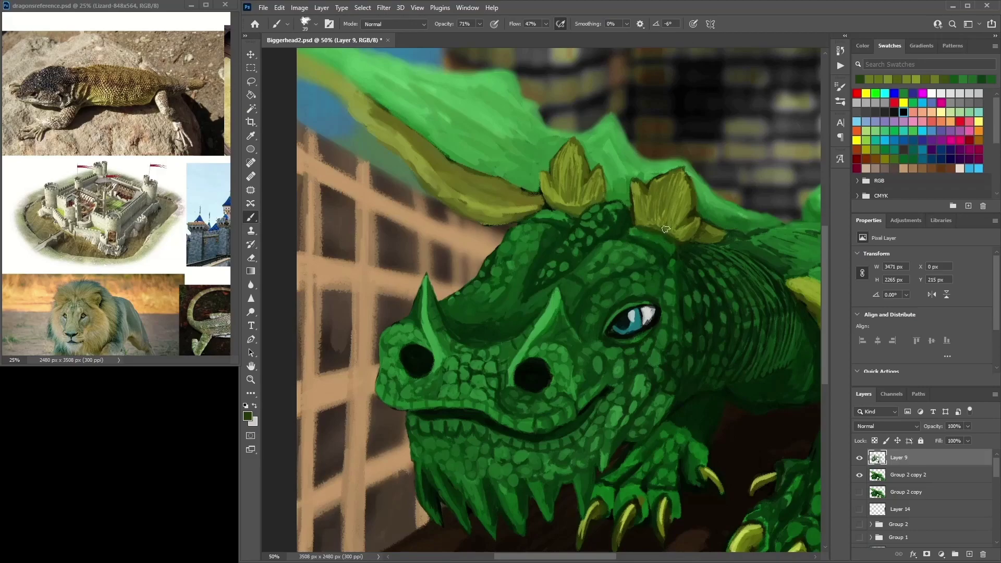
alt+click(652, 263)
alt+click(638, 232)
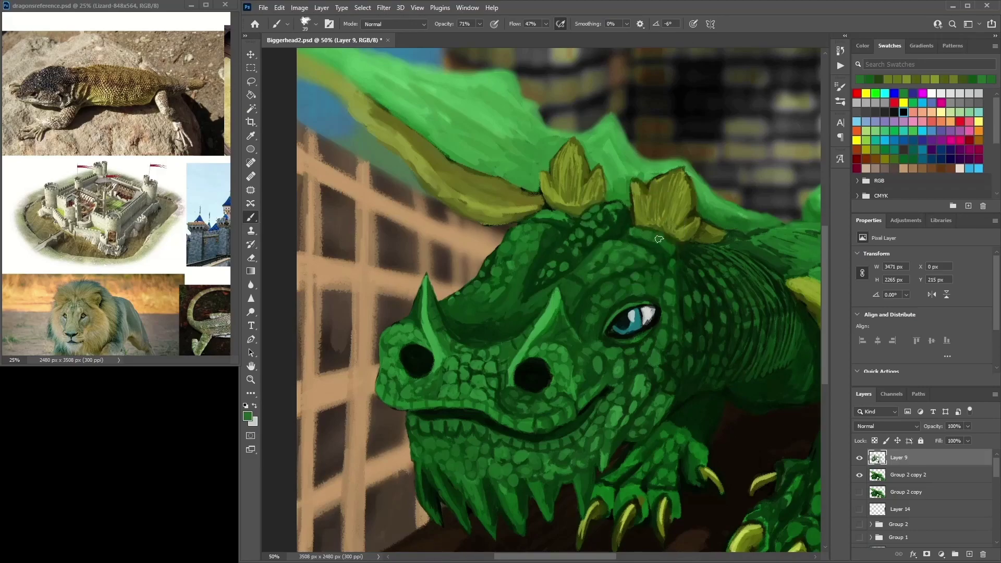
alt+click(569, 210)
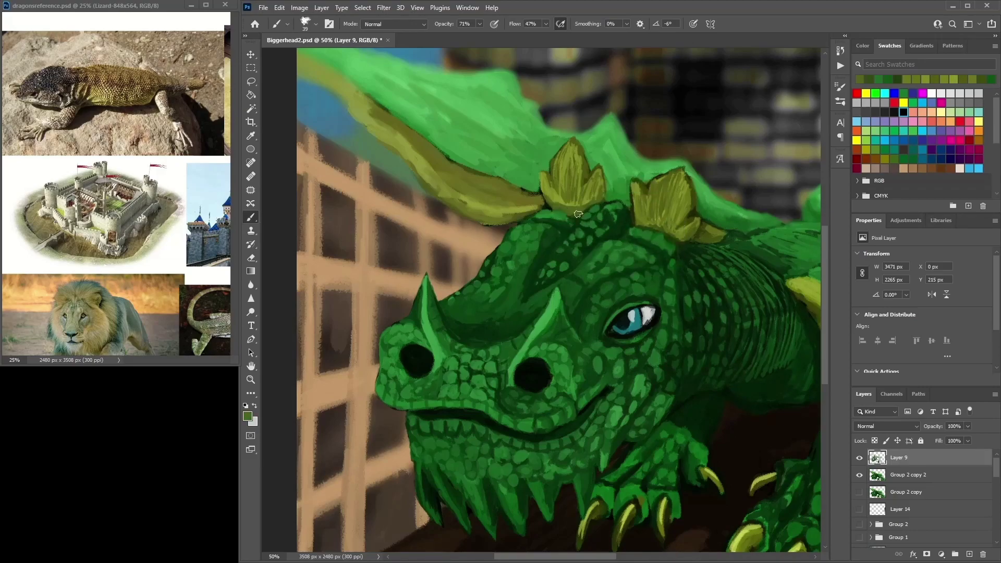
alt+click(570, 208)
alt+click(572, 213)
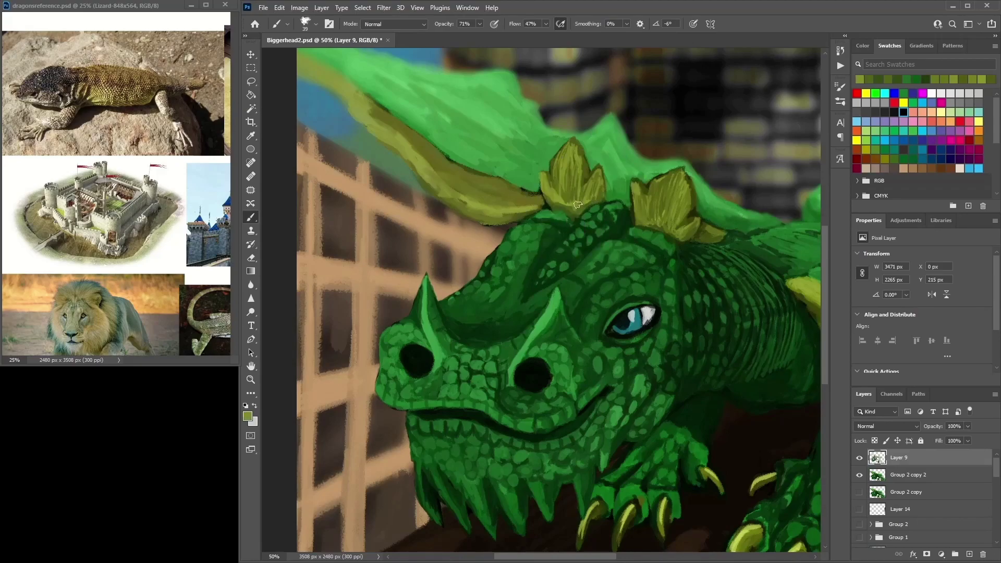
alt+click(542, 199)
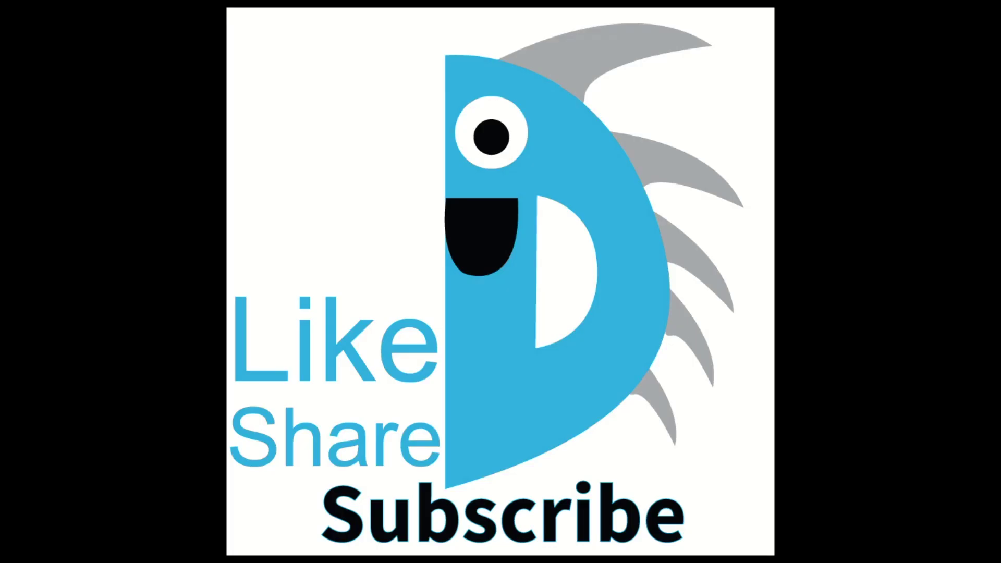
mouse_move(321, 347)
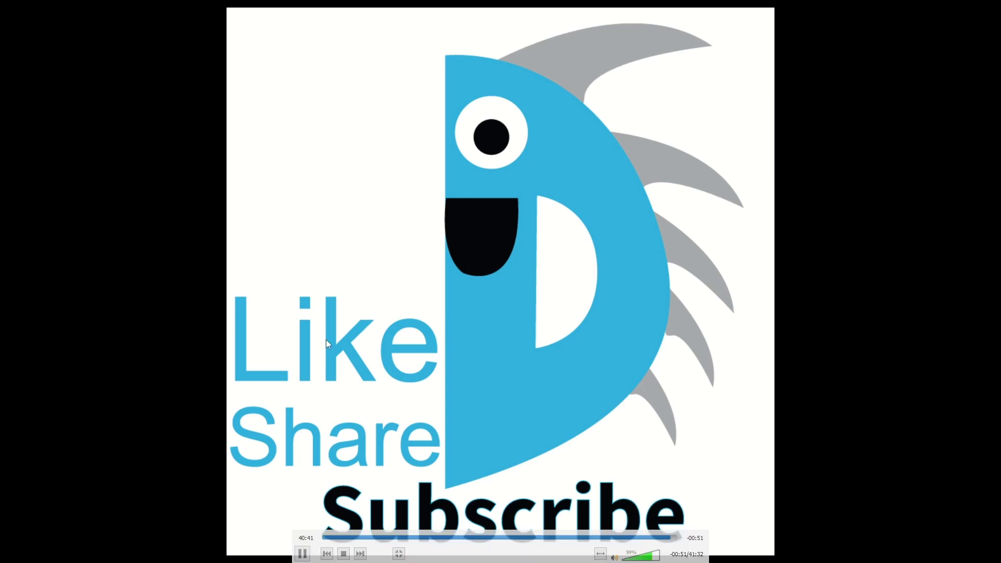
key(space)
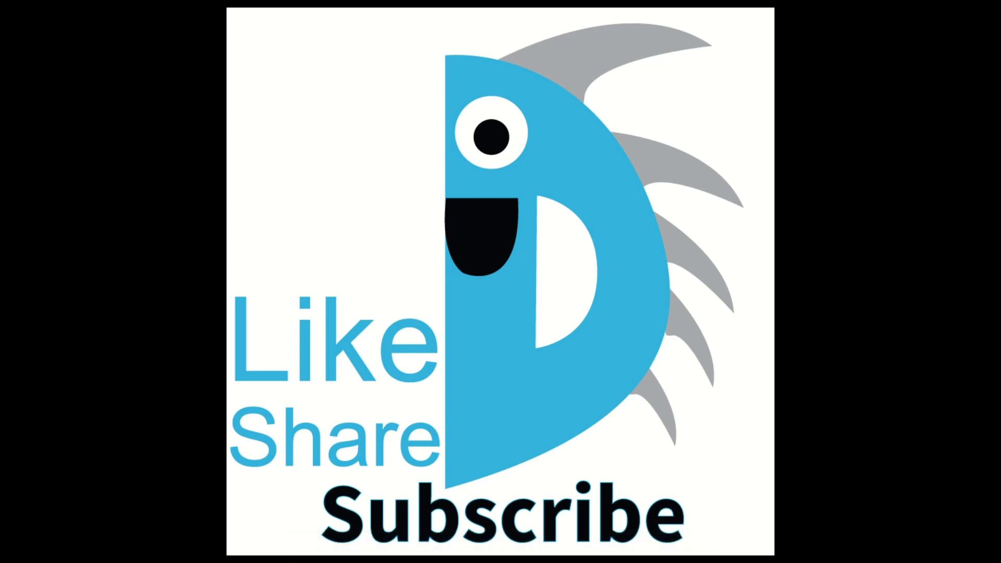
Switch to the Chrome window showing the Jonboy Meyers portfolio, maximize it and open the Brand New gallery
drag(10, 134, 560, 146)
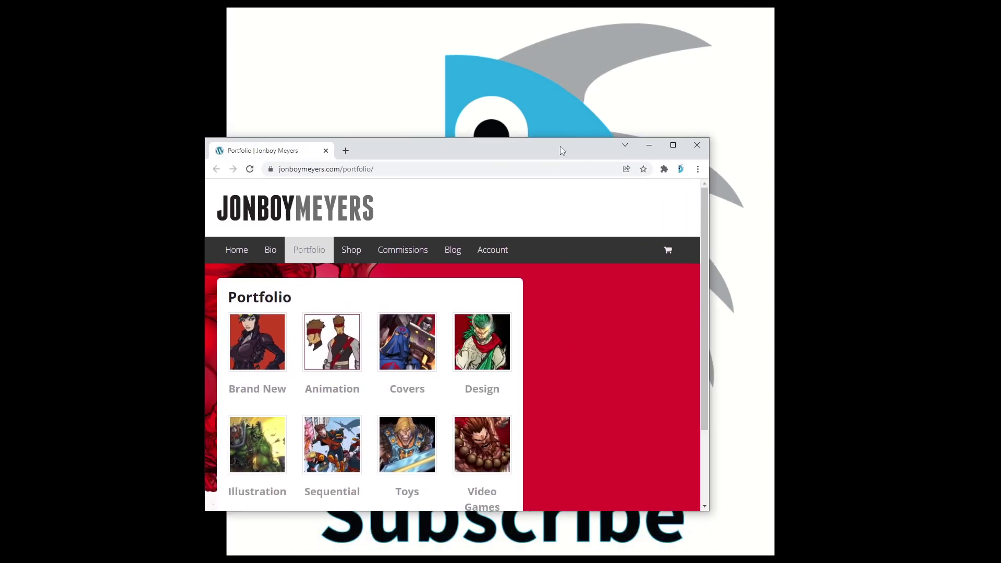
click(673, 147)
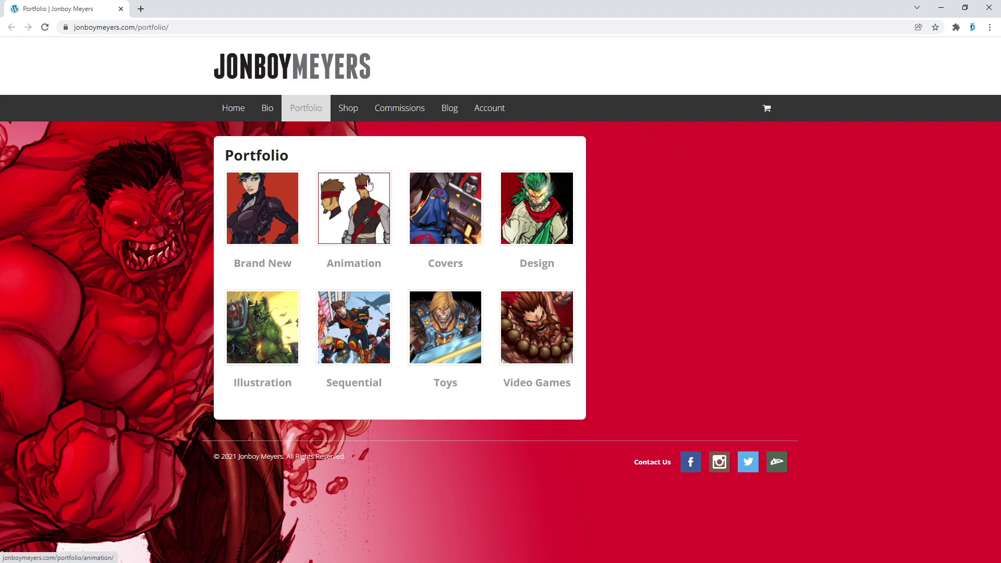
click(283, 225)
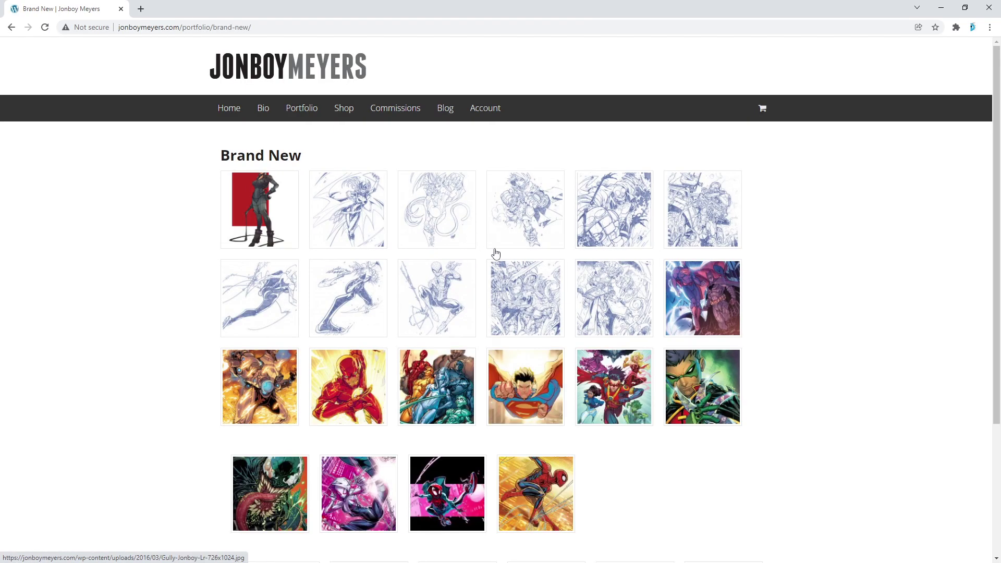
Look through the Brand New gallery, enlarge its first artwork and advance to the second one
scroll(496, 253, down, 1)
scroll(495, 254, down, 1)
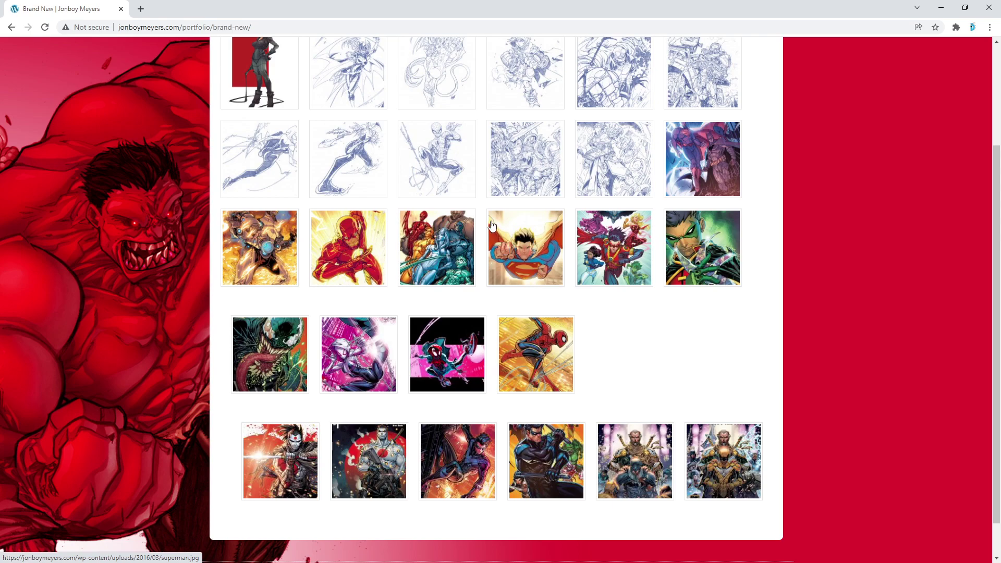
click(280, 91)
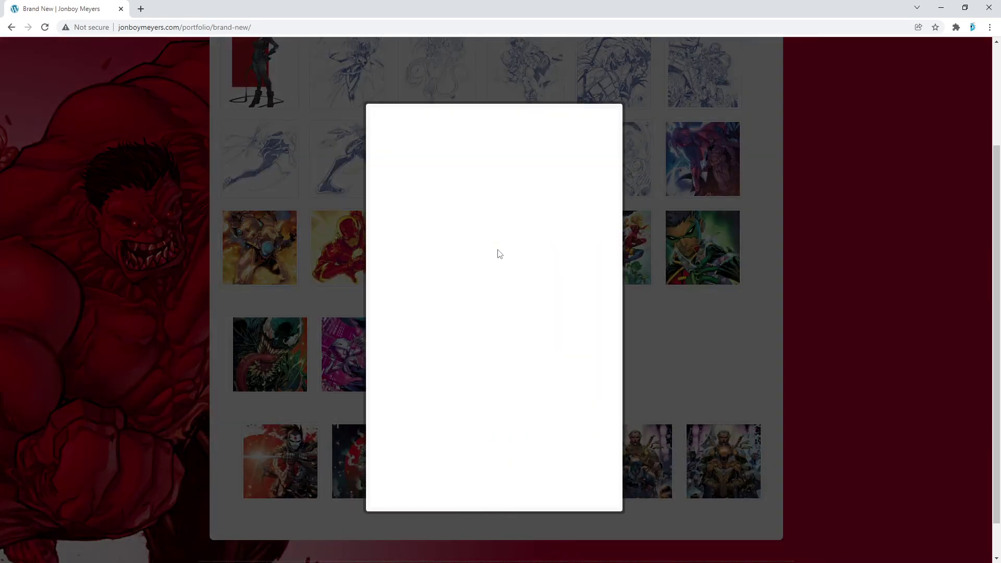
mouse_move(628, 284)
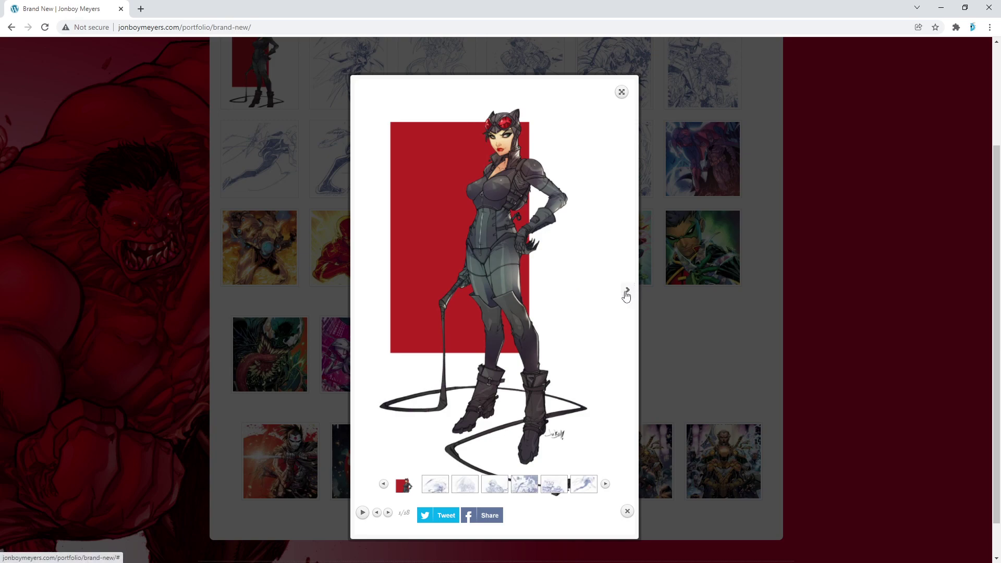
click(628, 291)
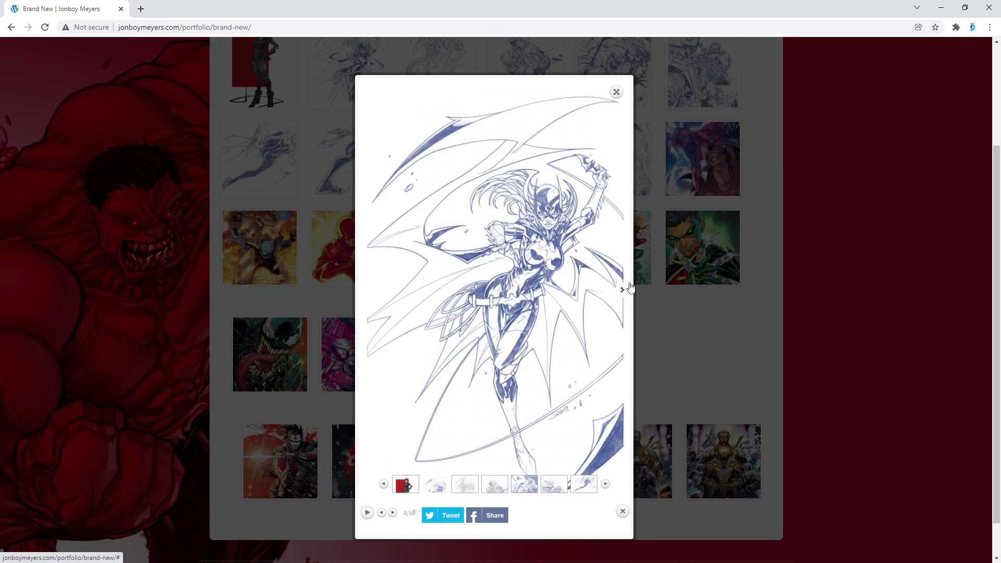